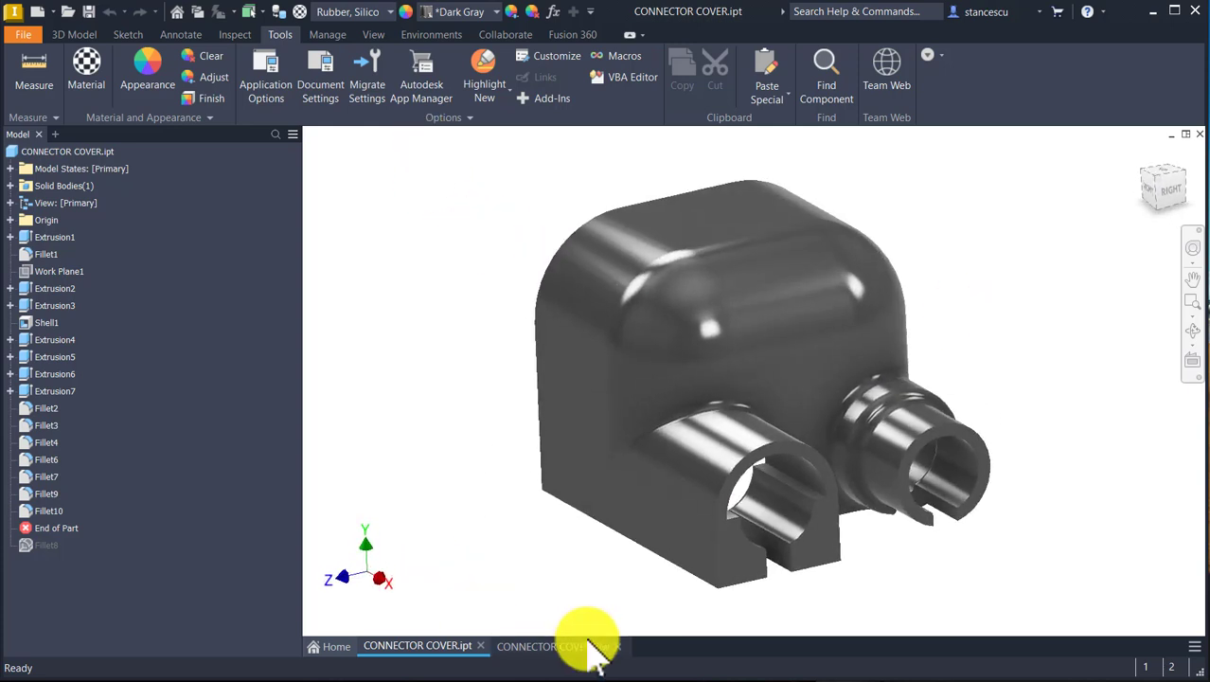
# Bring up the CONNECTOR COVER.idw drawing and create a new part from the metric Standard (mm).ipt template
pyautogui.click(556, 652)
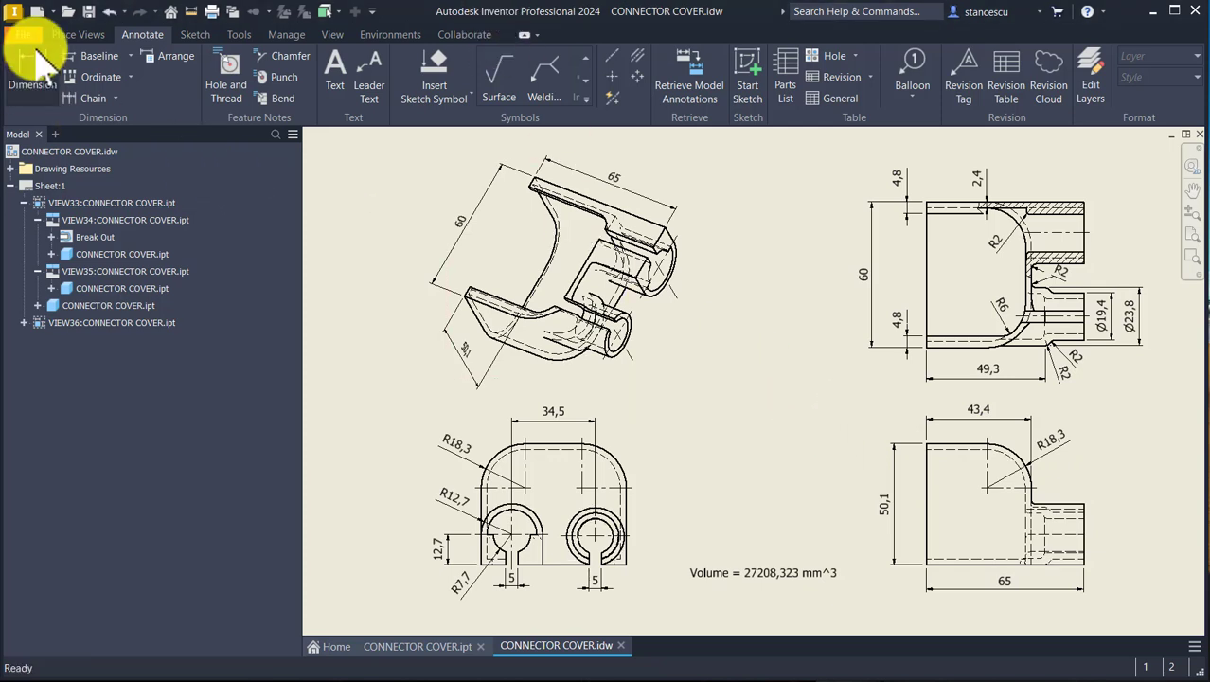
pyautogui.click(34, 12)
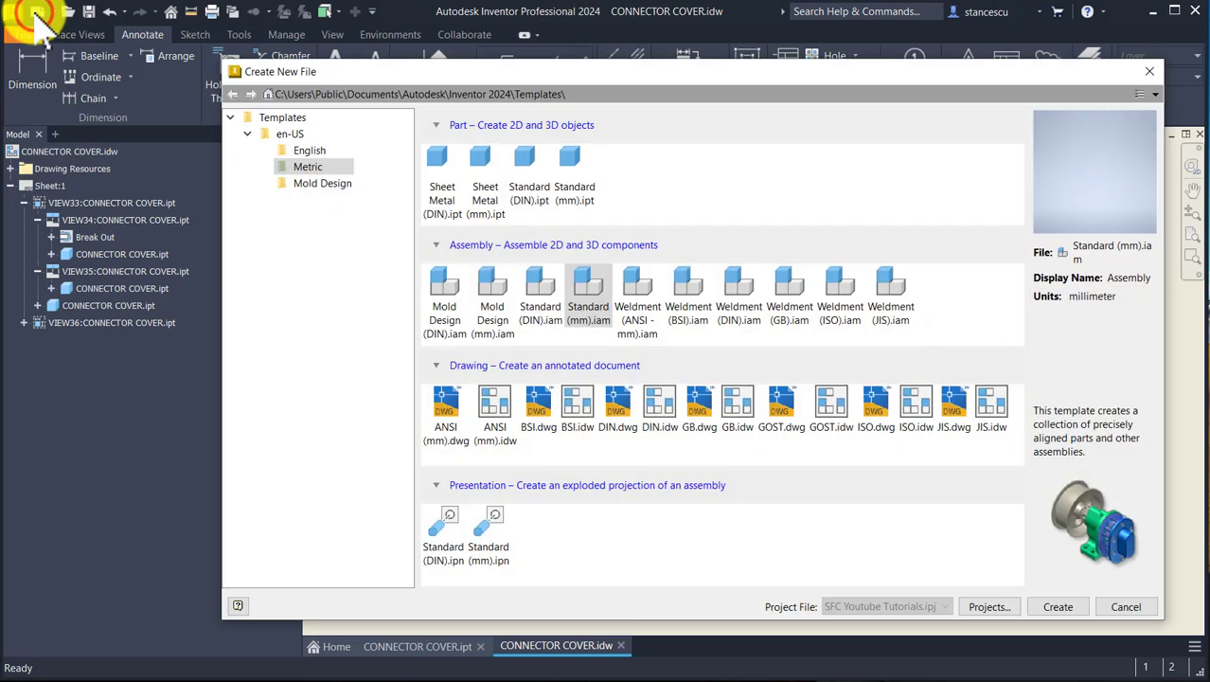
pyautogui.doubleClick(559, 172)
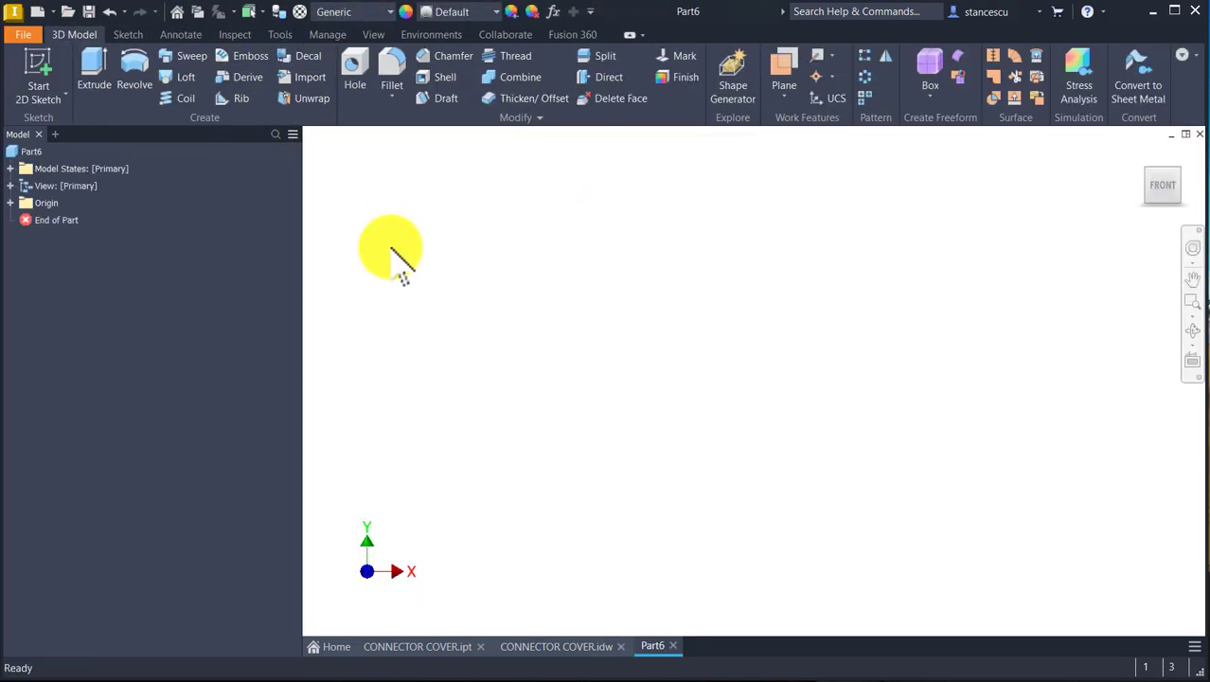
# Sketch a rectangle 43.4 mm wide and 50.1 mm high on the XY plane, with its lower-left corner at the origin
pyautogui.click(36, 65)
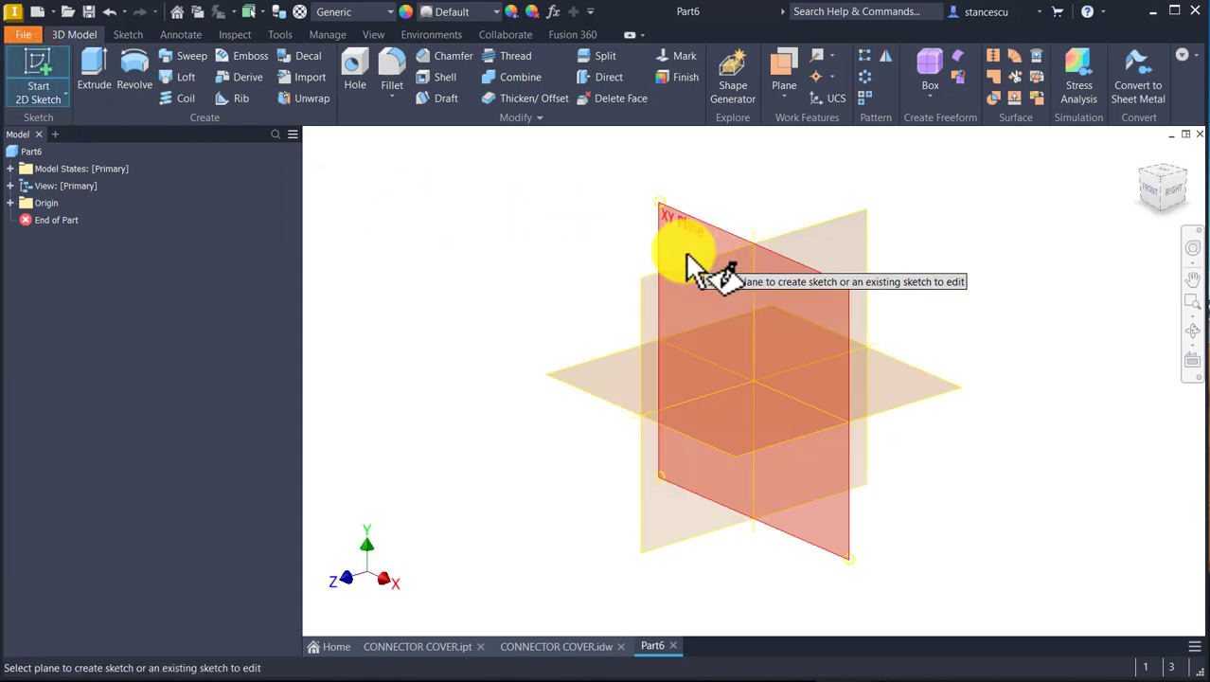
pyautogui.click(679, 234)
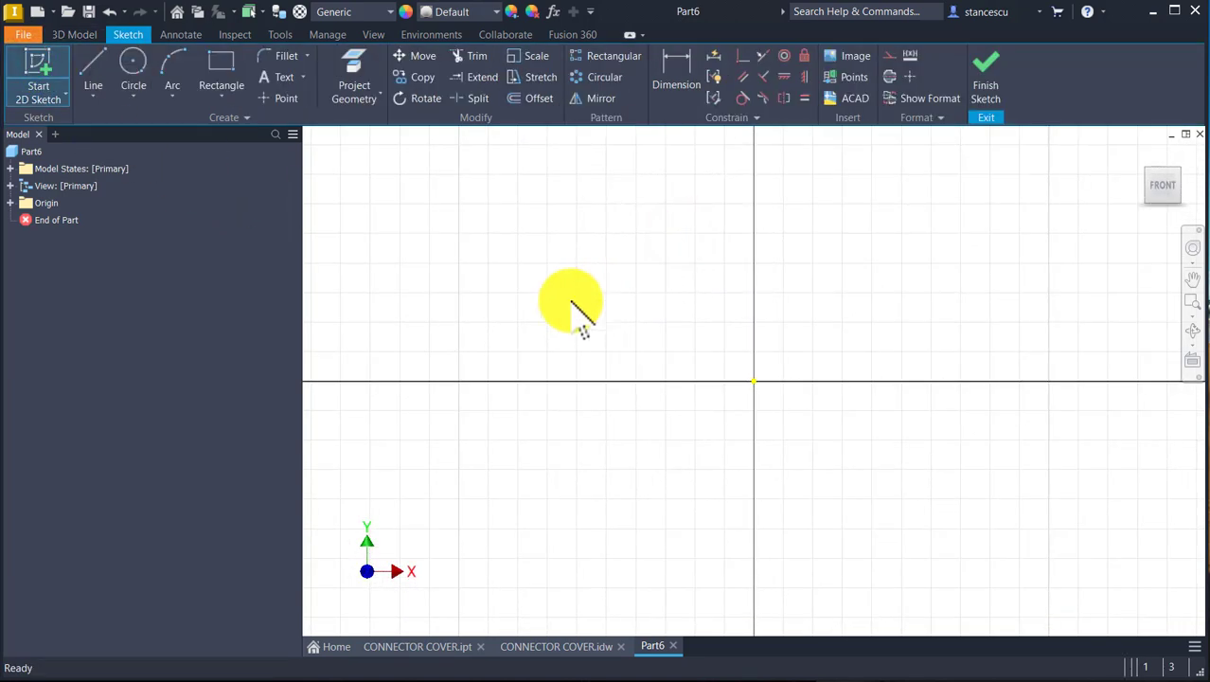
pyautogui.click(223, 58)
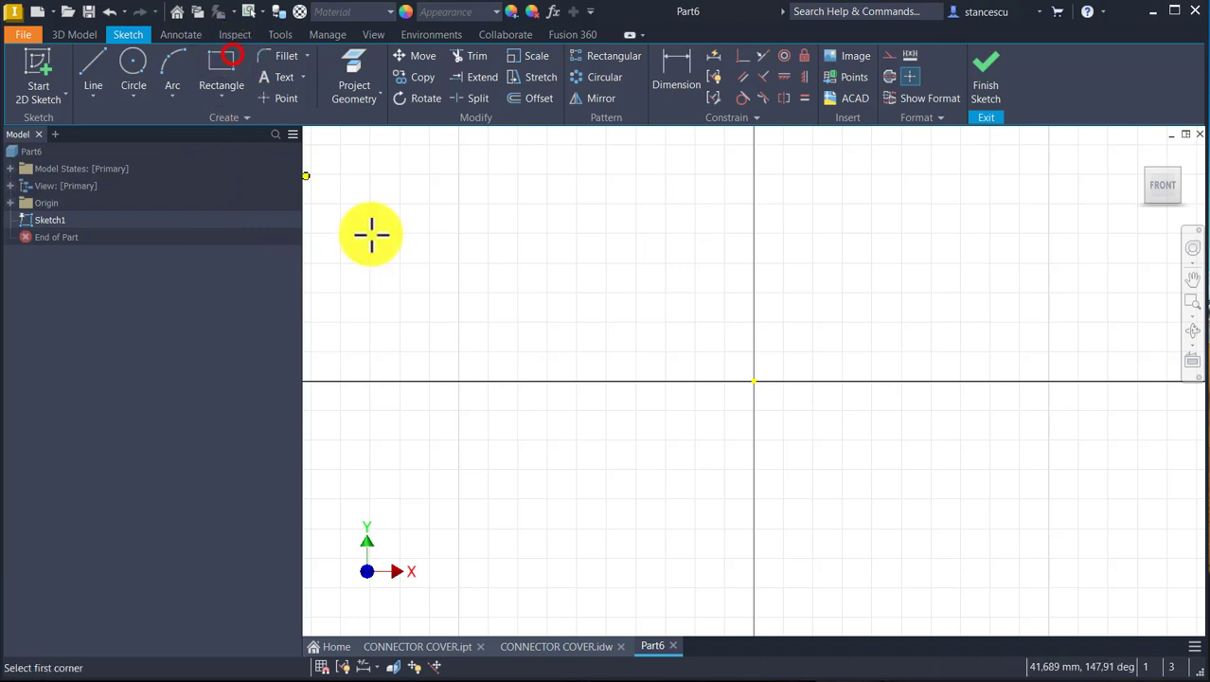
pyautogui.click(751, 383)
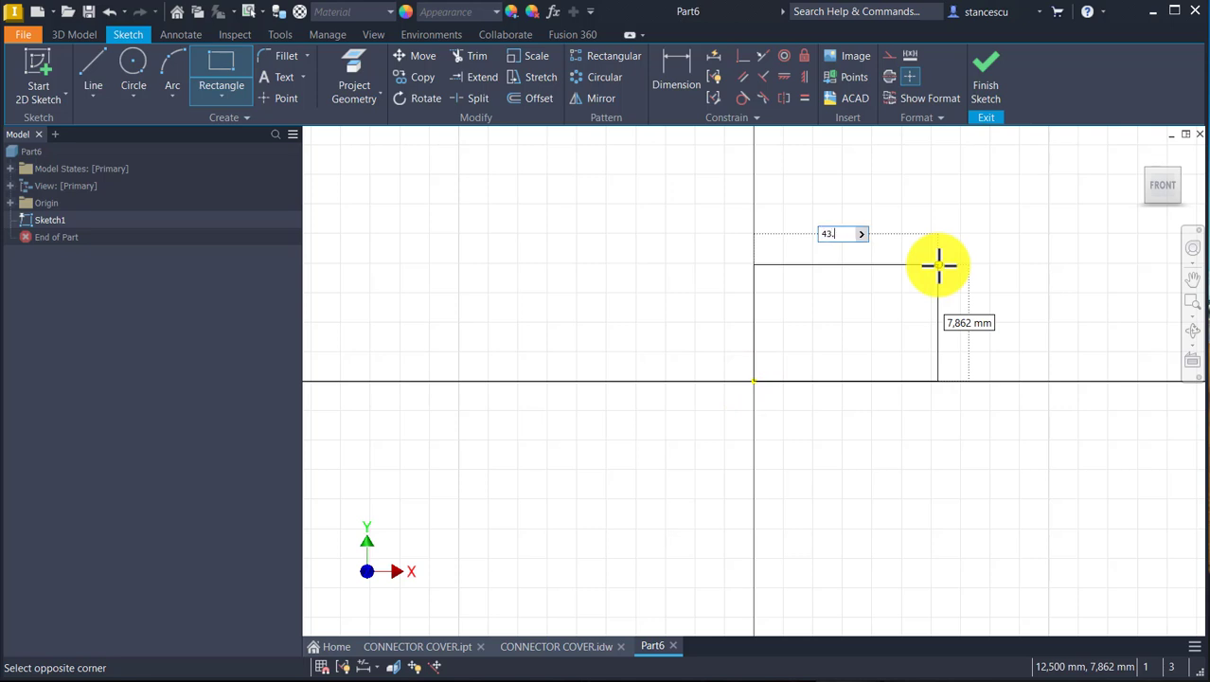
pyautogui.write('43.4')
pyautogui.press('Tab')
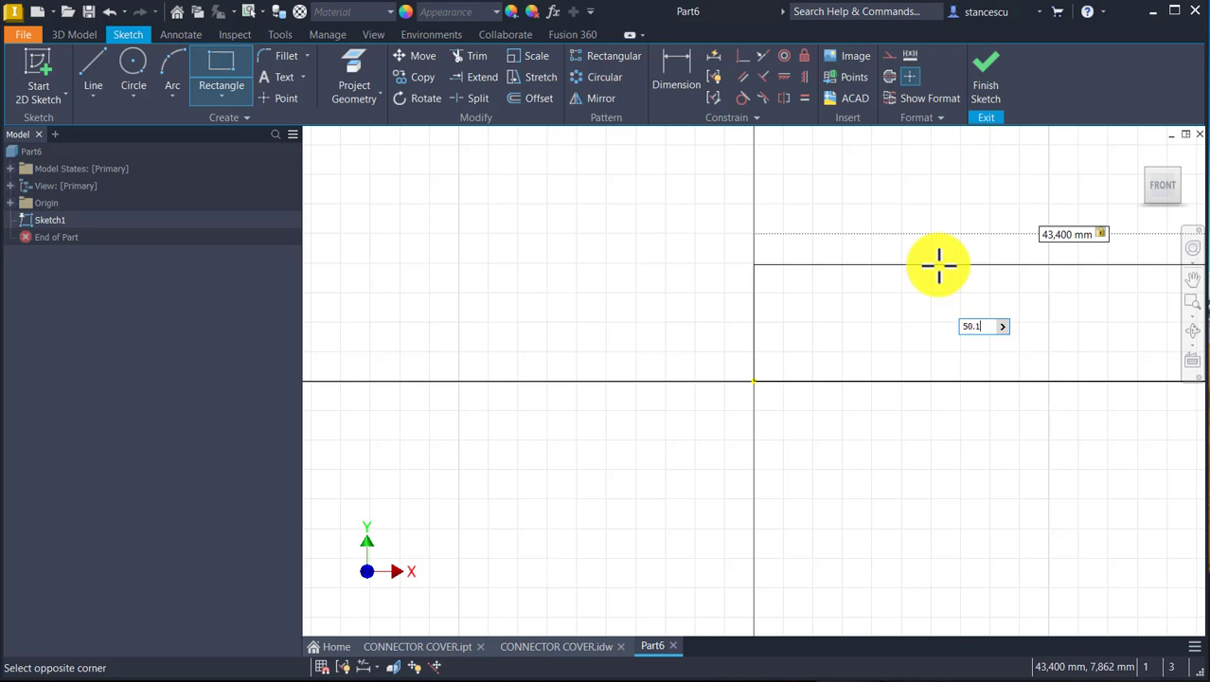
pyautogui.press('Return')
pyautogui.scroll(-5, 823, 272)
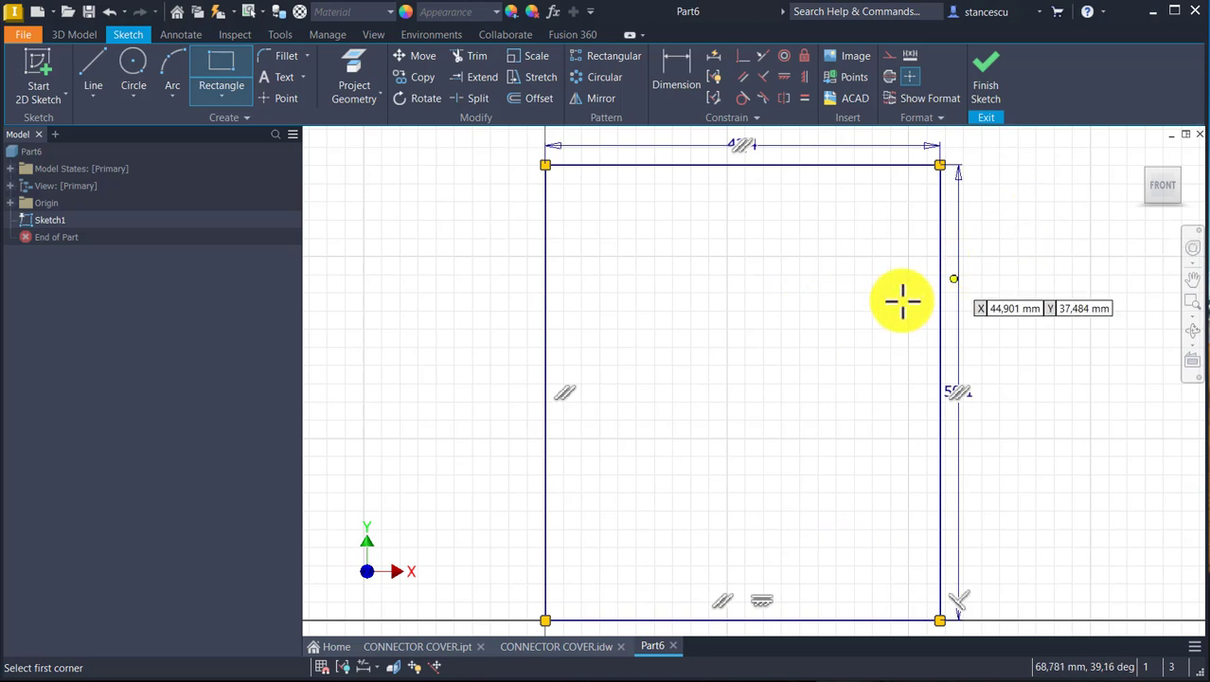
# Round the rectangle's upper-right corner with an 18.3 mm sketch fillet and finish the sketch
pyautogui.click(286, 58)
pyautogui.write('18,3')
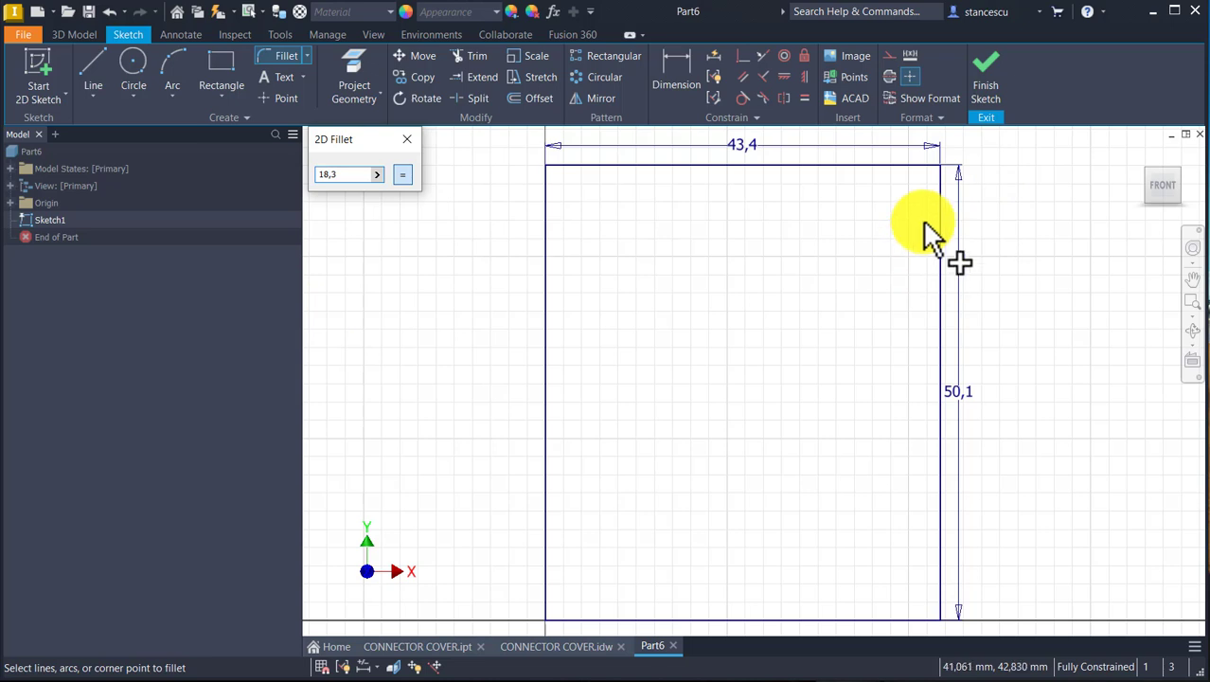
pyautogui.click(940, 190)
pyautogui.click(942, 168)
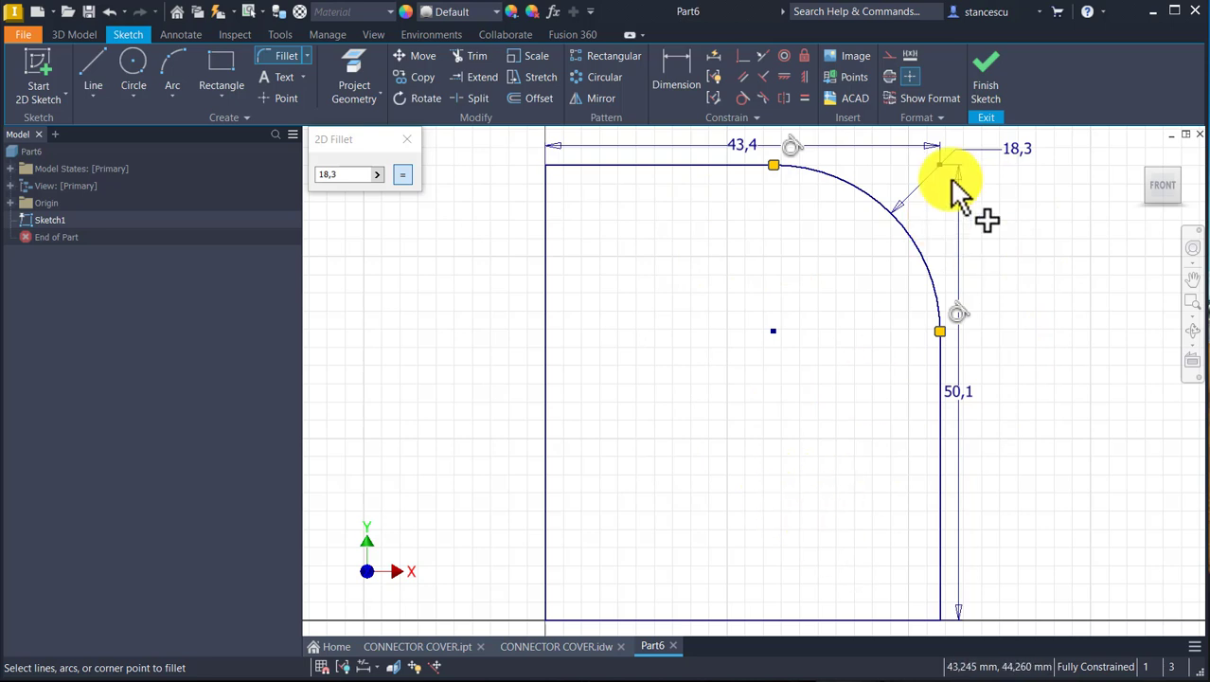
pyautogui.click(992, 85)
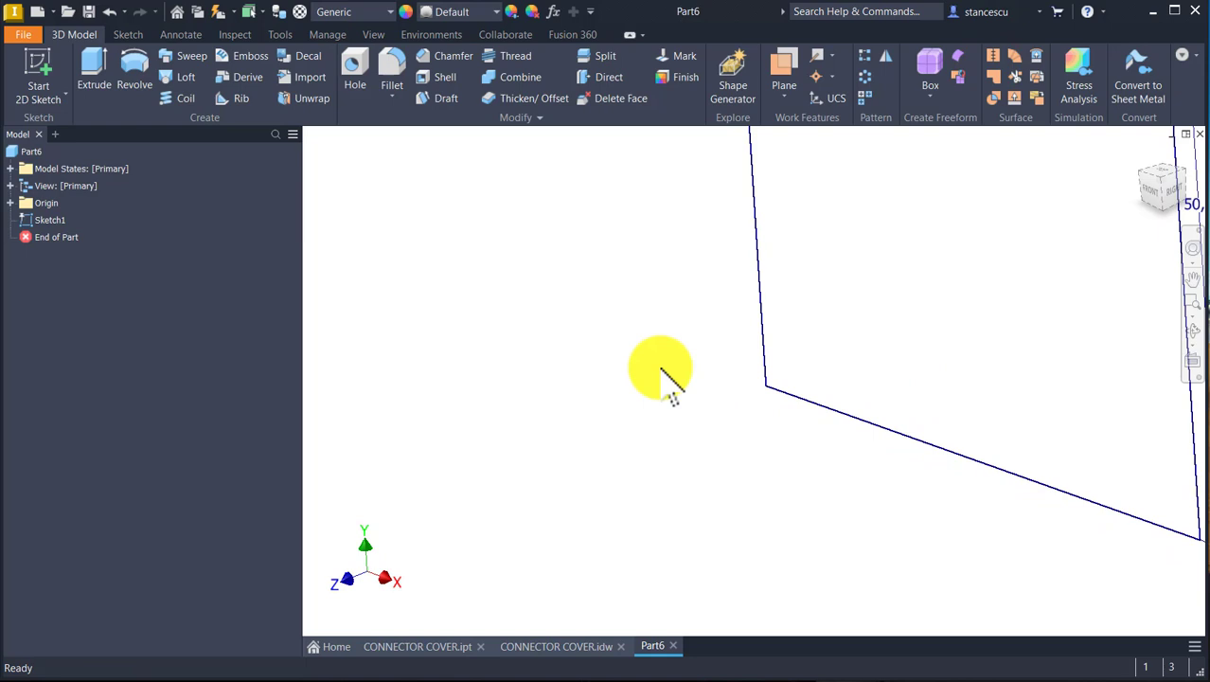
# Extrude the rounded profile symmetrically about the sketch plane to a total distance of 60 mm
pyautogui.press('F6')
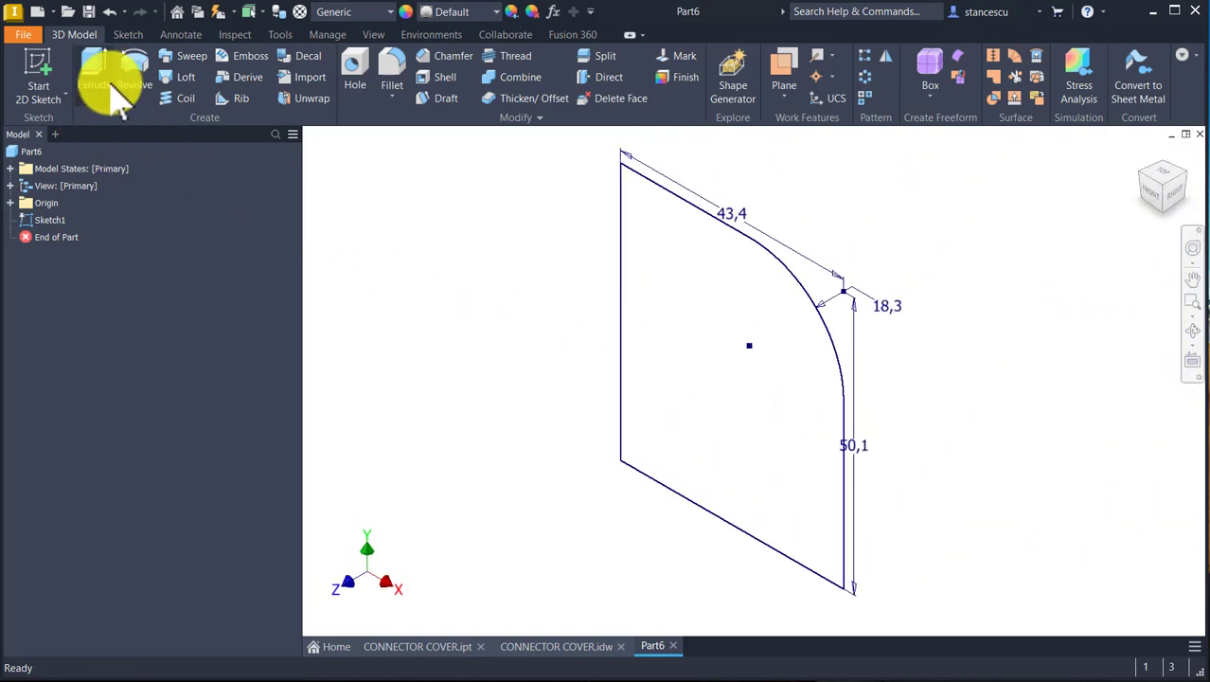
pyautogui.click(100, 67)
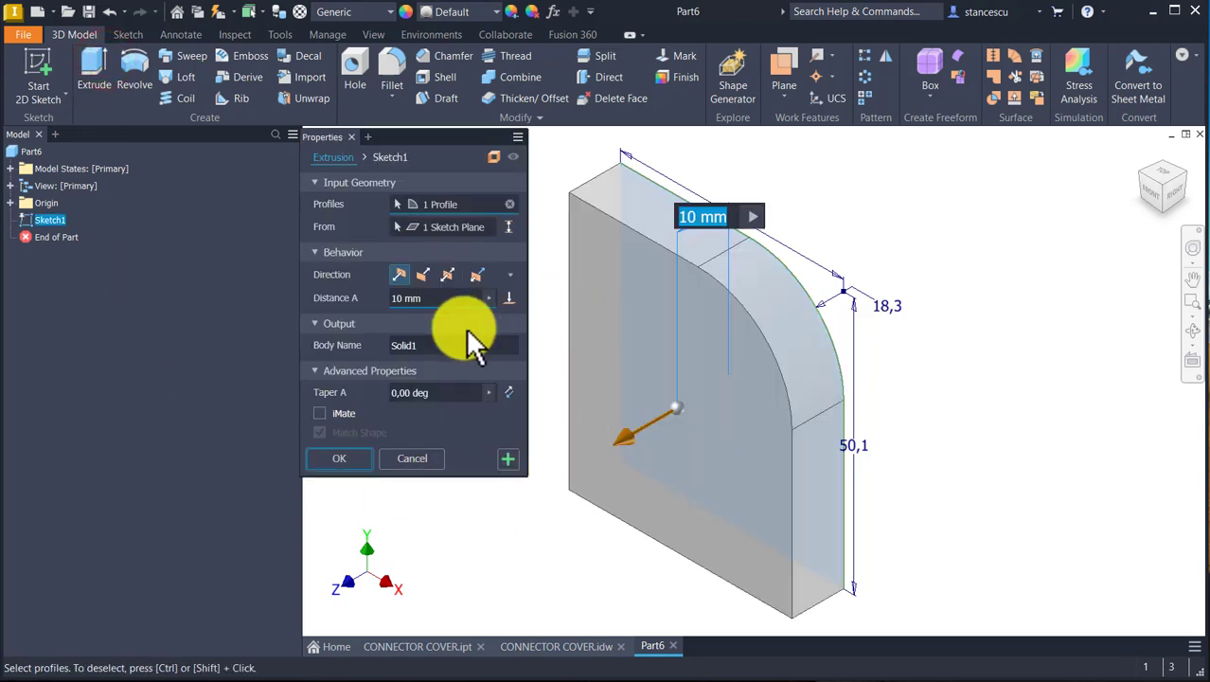
pyautogui.click(445, 276)
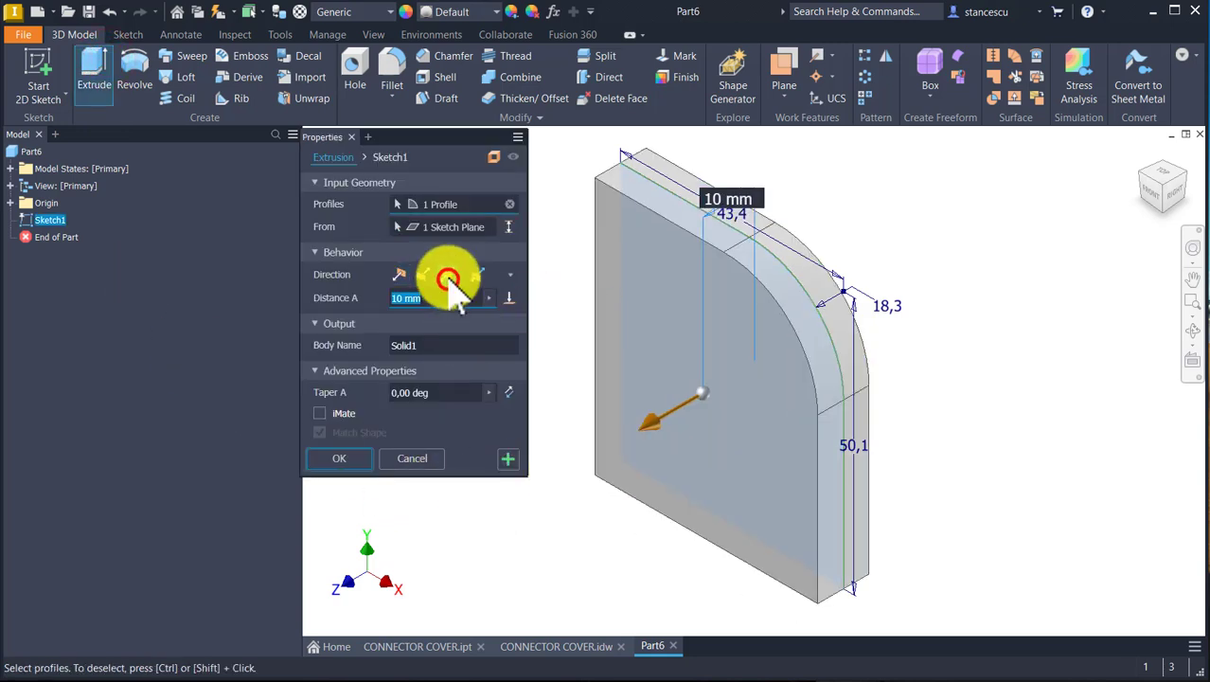
pyautogui.click(452, 296)
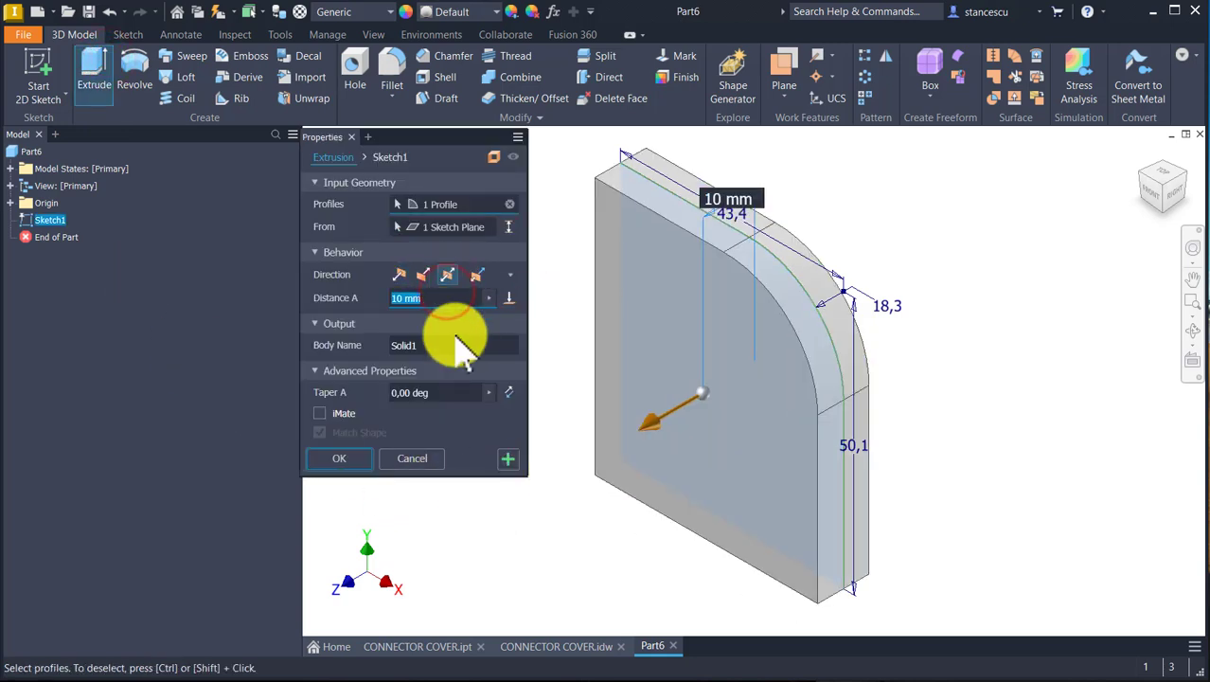
pyautogui.write('60')
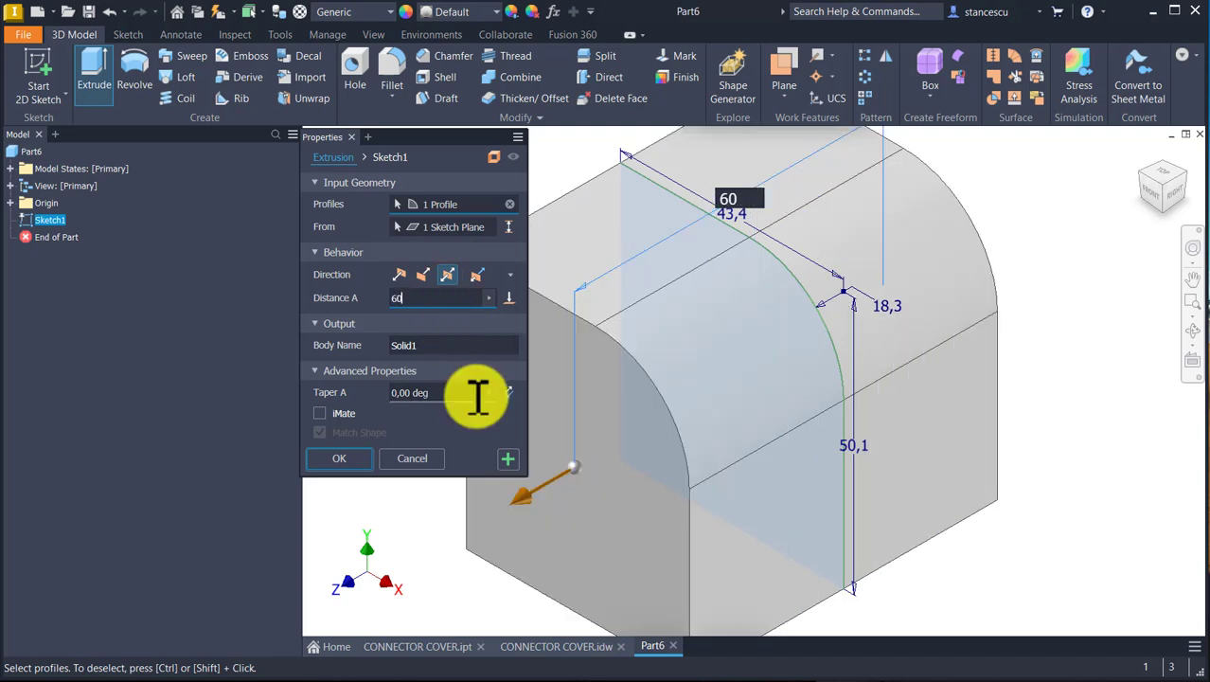
pyautogui.click(358, 455)
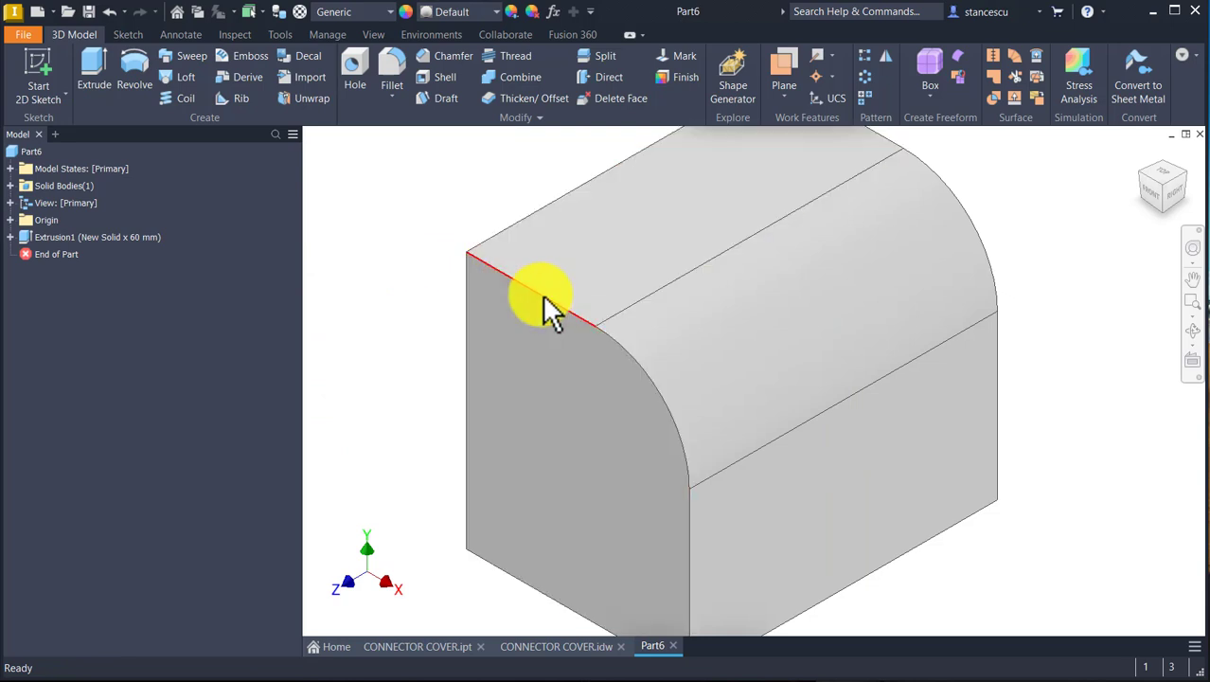
# Fillet the tangent edge chains on both side faces of the block with an 18.3 mm radius
pyautogui.click(558, 305)
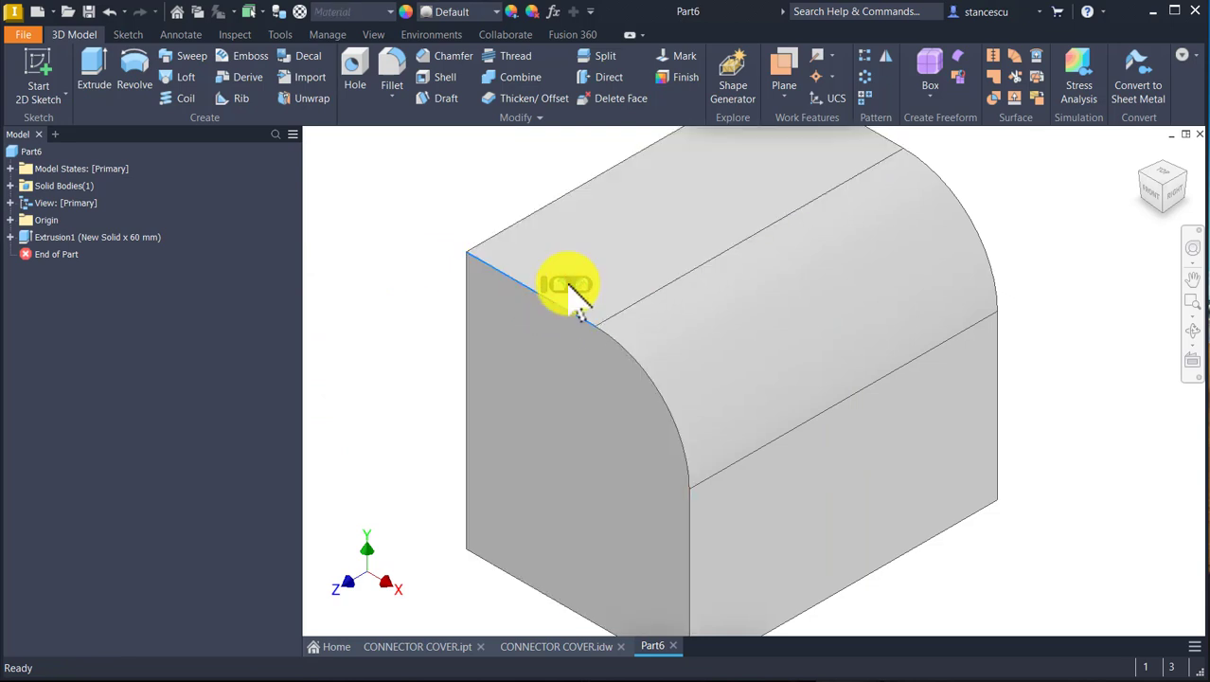
pyautogui.press('f')
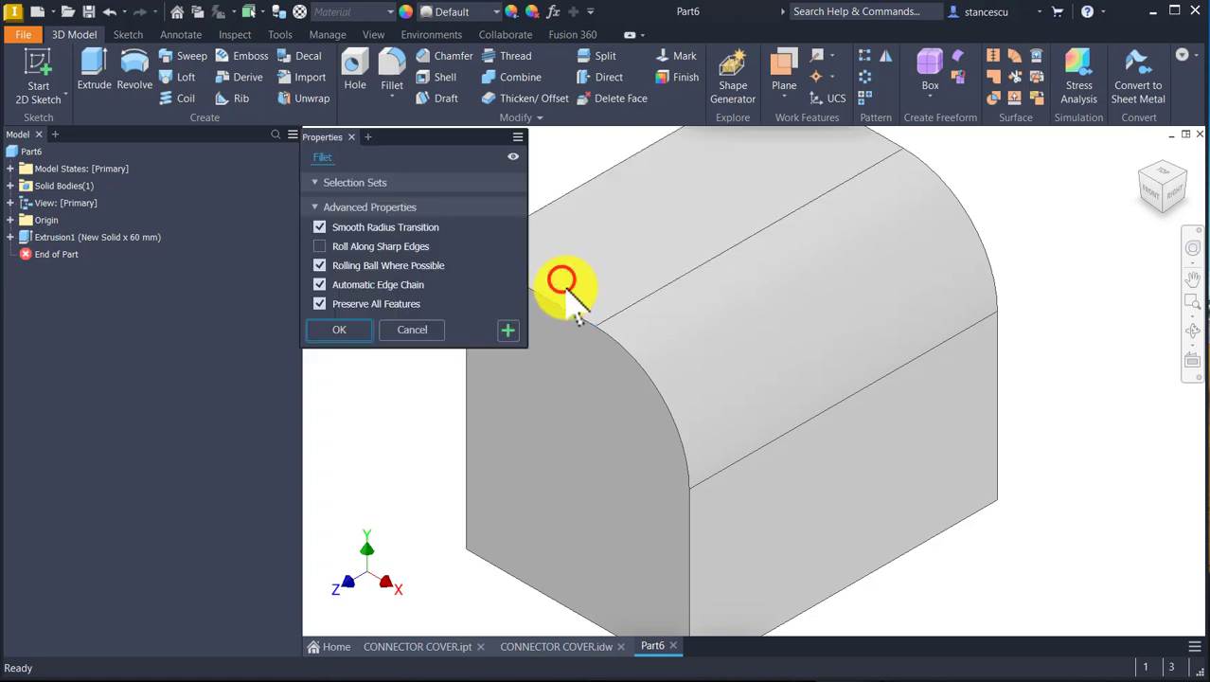
pyautogui.click(563, 284)
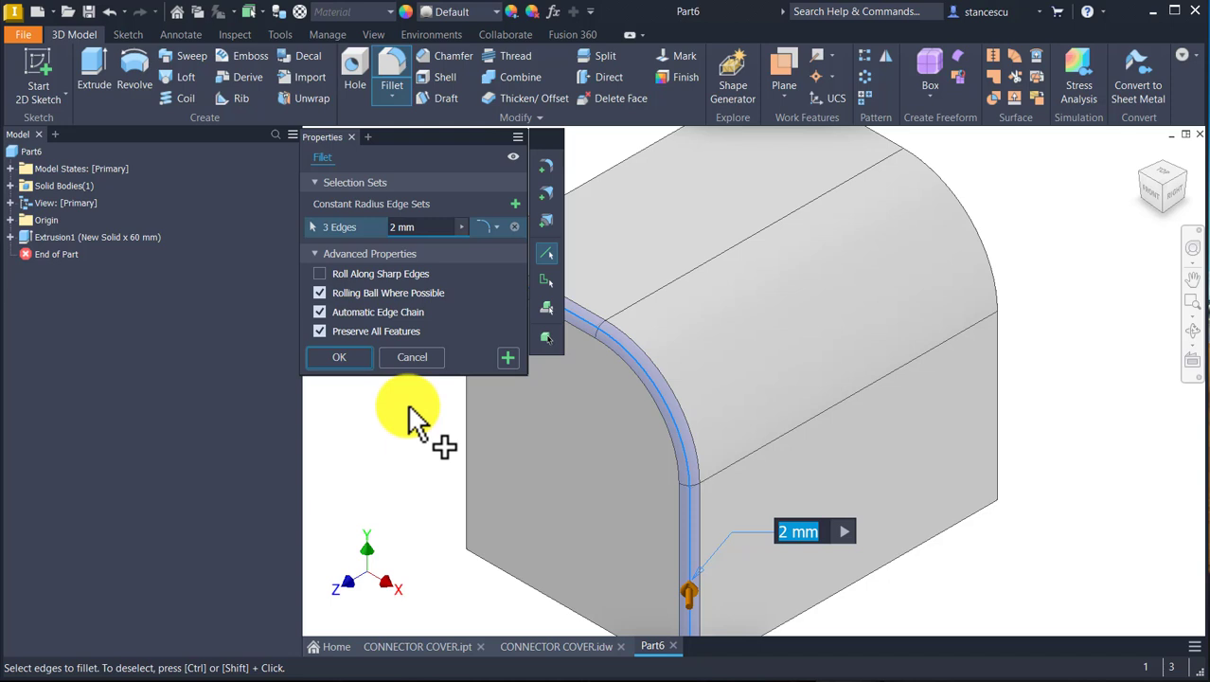
pyautogui.write('18')
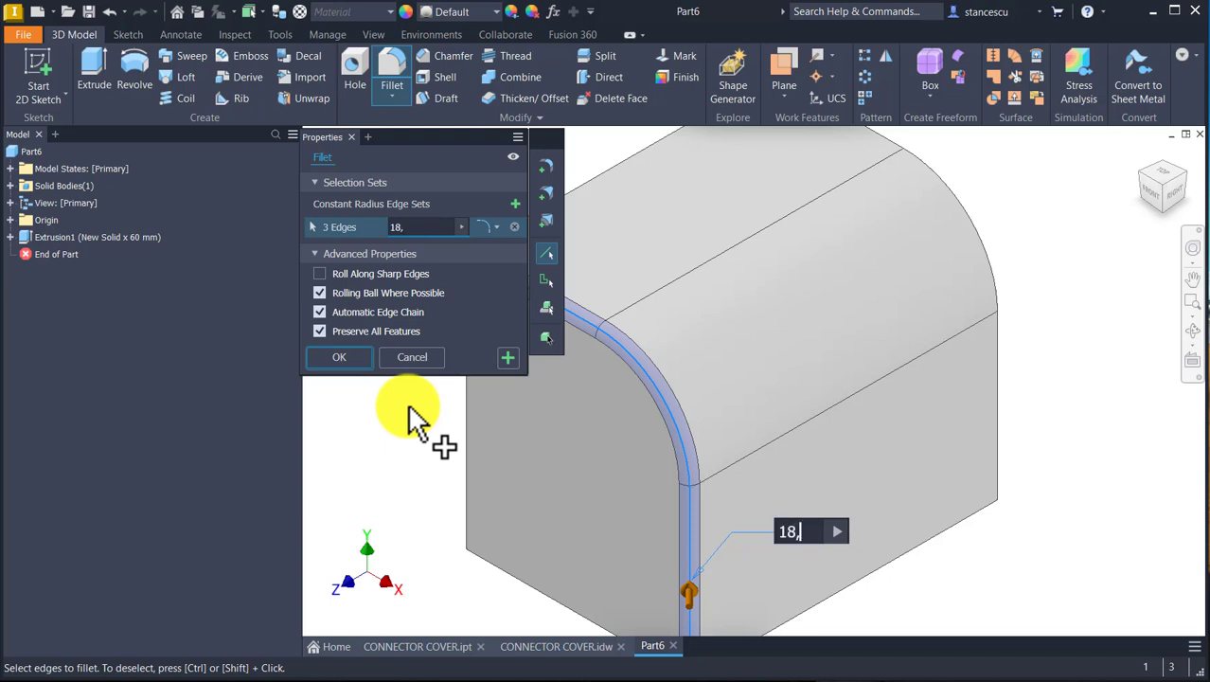
pyautogui.write(',3')
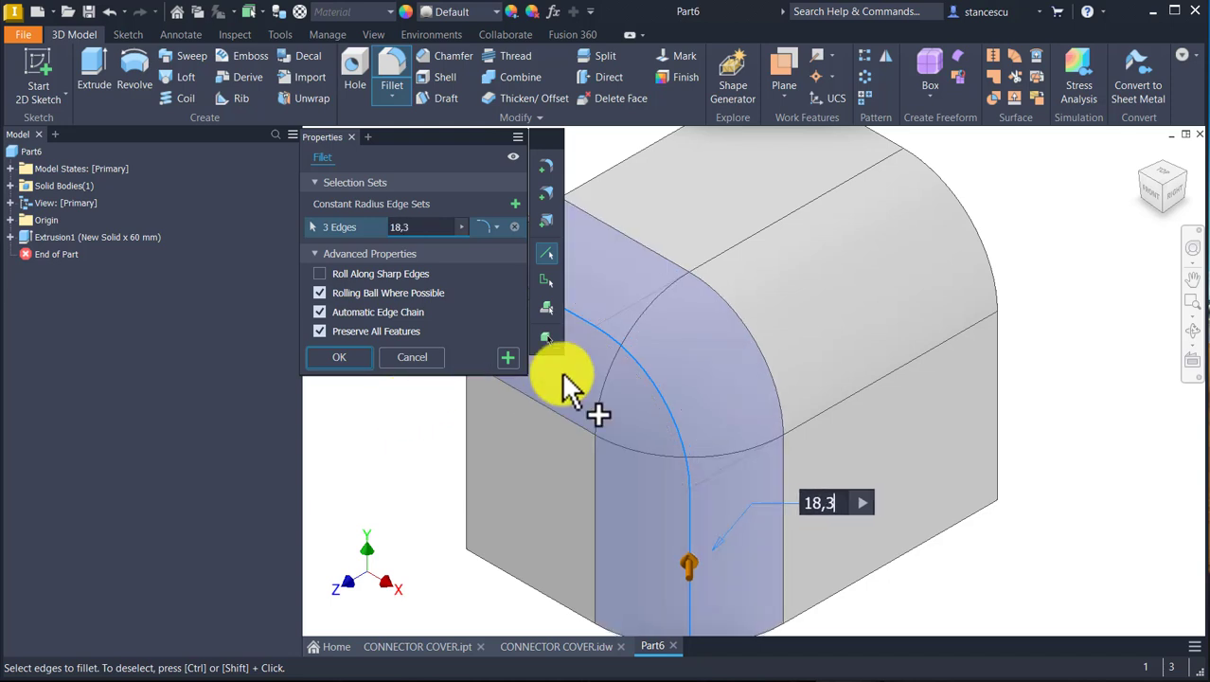
pyautogui.click(980, 237)
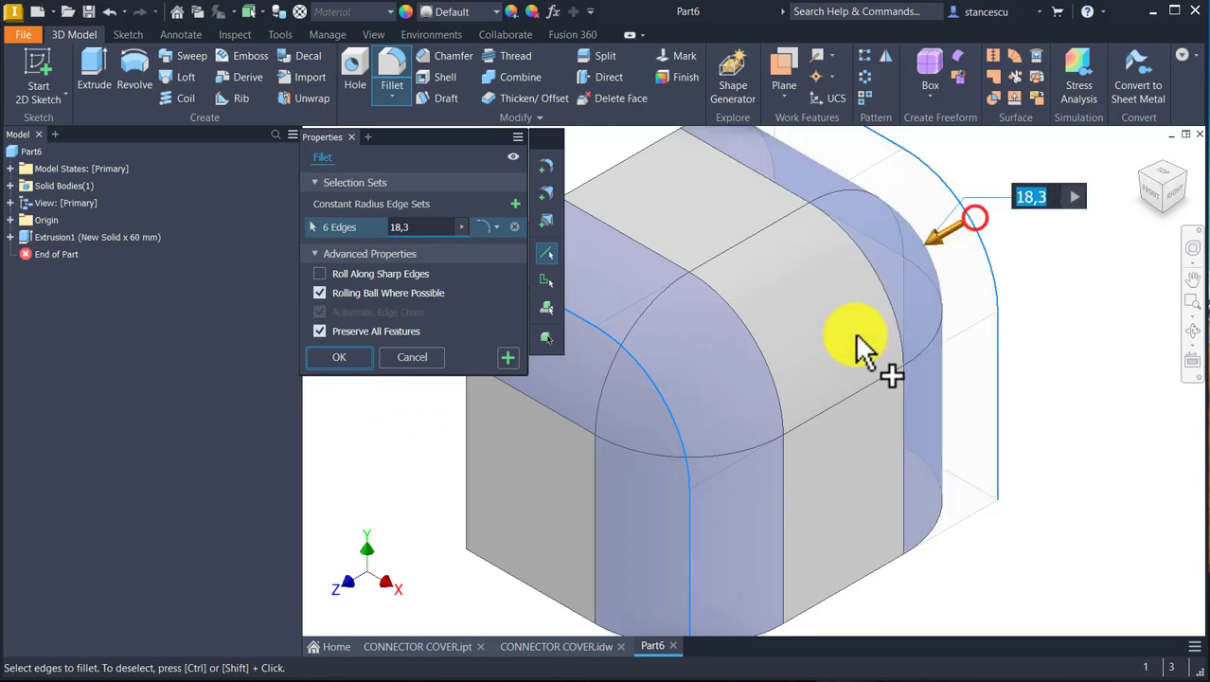
pyautogui.click(356, 356)
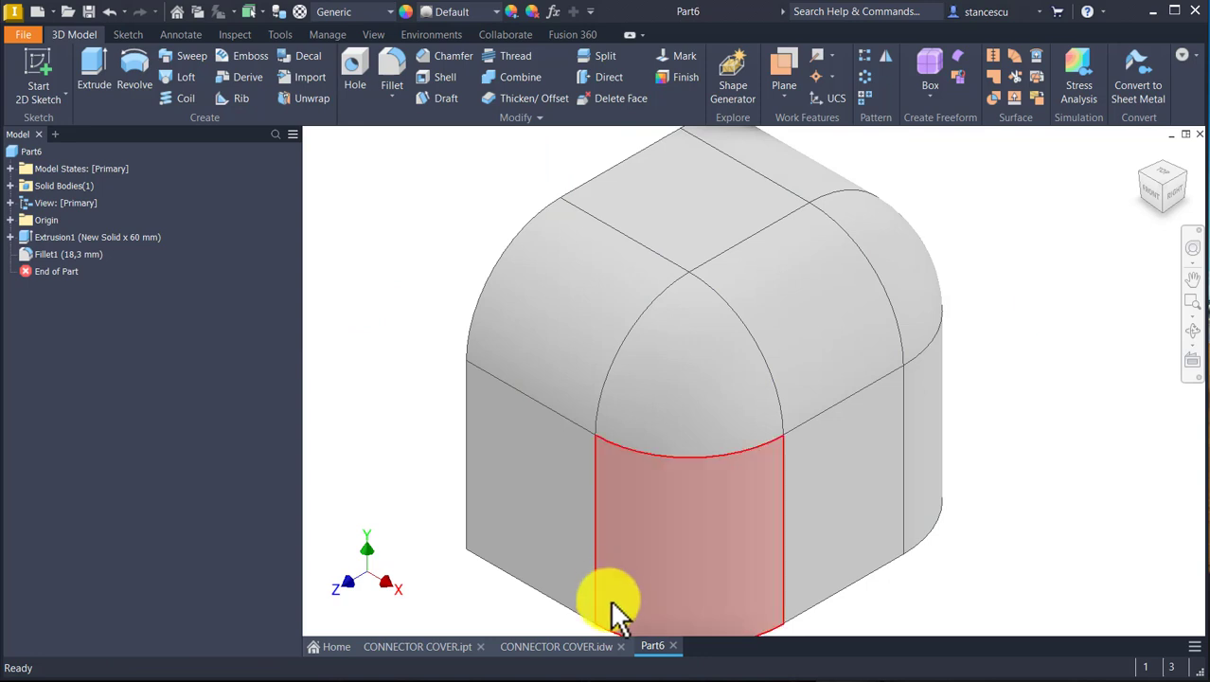
# Examine the connector tube dimensions and the overall length of the cover in the CONNECTOR COVER.idw drawing
pyautogui.click(561, 644)
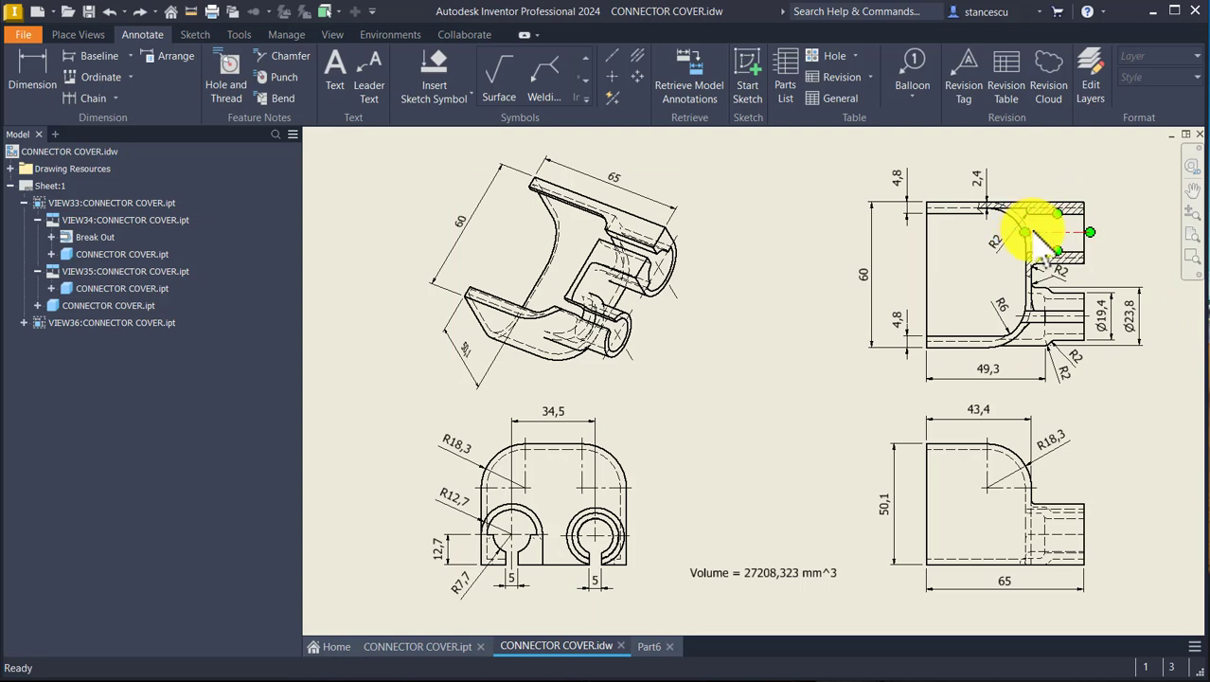
pyautogui.scroll(3, 513, 516)
pyautogui.moveTo(513, 519); pyautogui.dragTo(703, 282, button='middle')
pyautogui.moveTo(580, 441); pyautogui.dragTo(580, 441)
pyautogui.moveTo(571, 276); pyautogui.dragTo(585, 303)
pyautogui.moveTo(525, 392)
pyautogui.mouseDown()
pyautogui.moveTo(547, 402)
pyautogui.moveTo(545, 383)
pyautogui.mouseUp()
pyautogui.scroll(-3, 972, 446)
pyautogui.moveTo(972, 351); pyautogui.dragTo(459, 465, button='middle')
pyautogui.moveTo(861, 557)
pyautogui.mouseDown()
pyautogui.moveTo(891, 567)
pyautogui.moveTo(843, 568)
pyautogui.mouseUp()
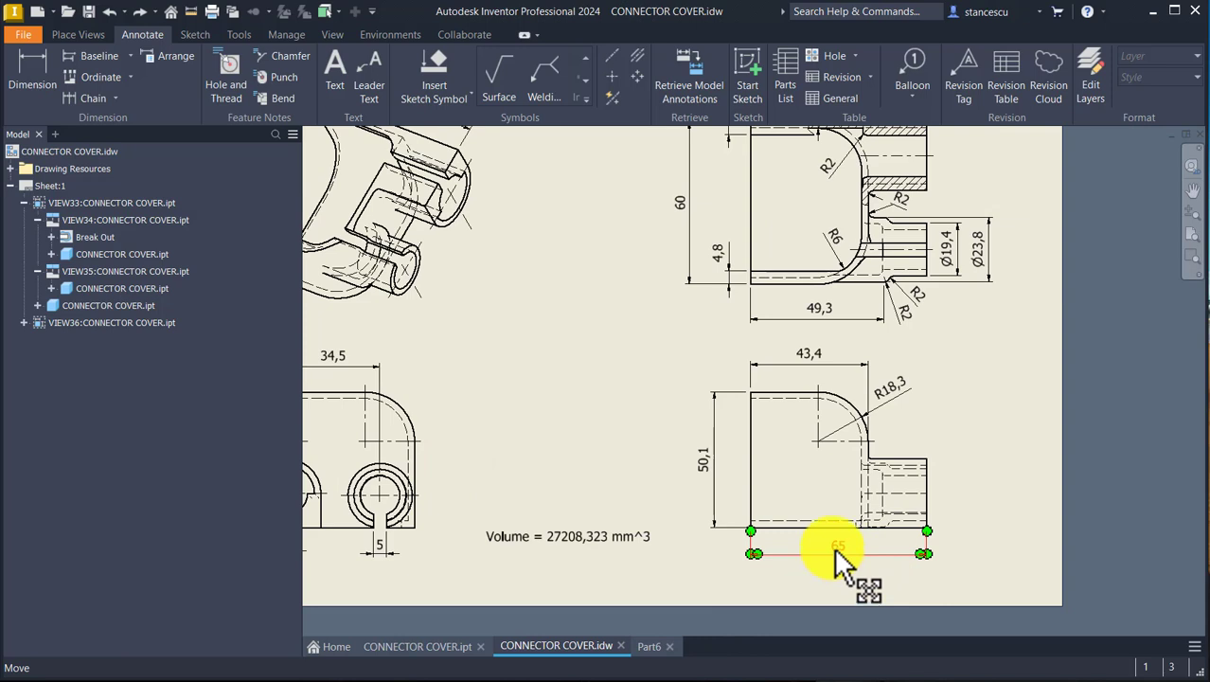
pyautogui.moveTo(847, 560); pyautogui.dragTo(845, 562)
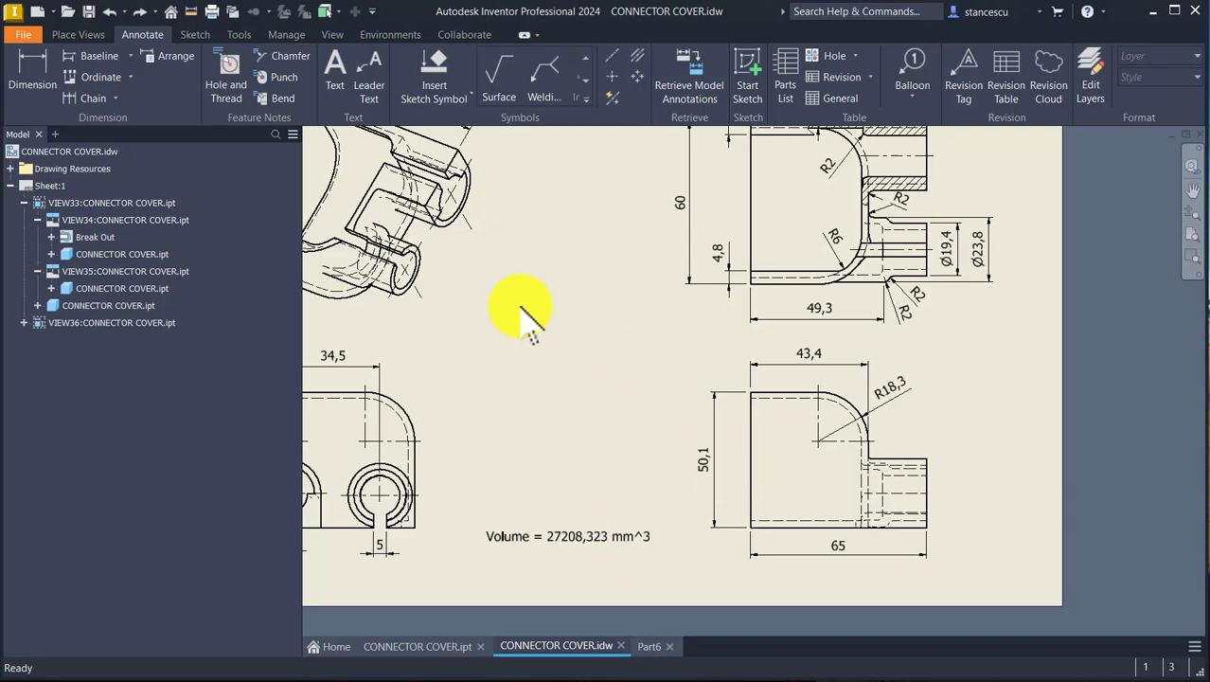
pyautogui.press('Home')
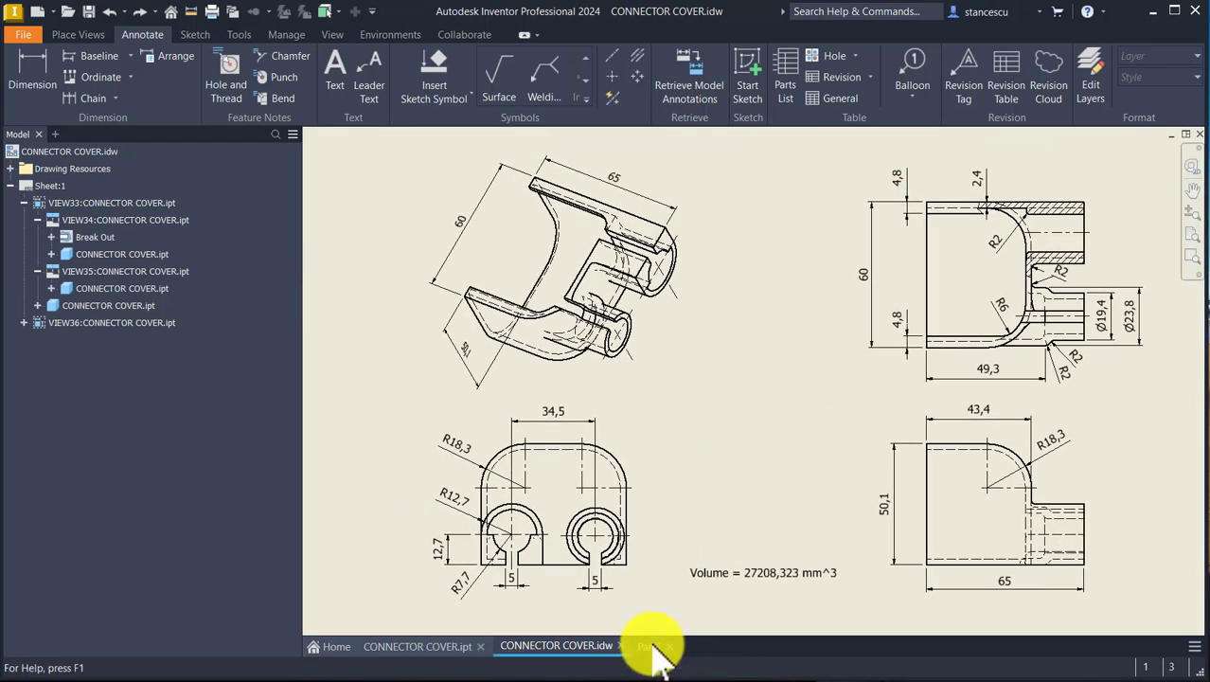
# Return to Part6 and create a work plane offset 65 mm from the YZ plane, in front of the rounded block
pyautogui.click(652, 645)
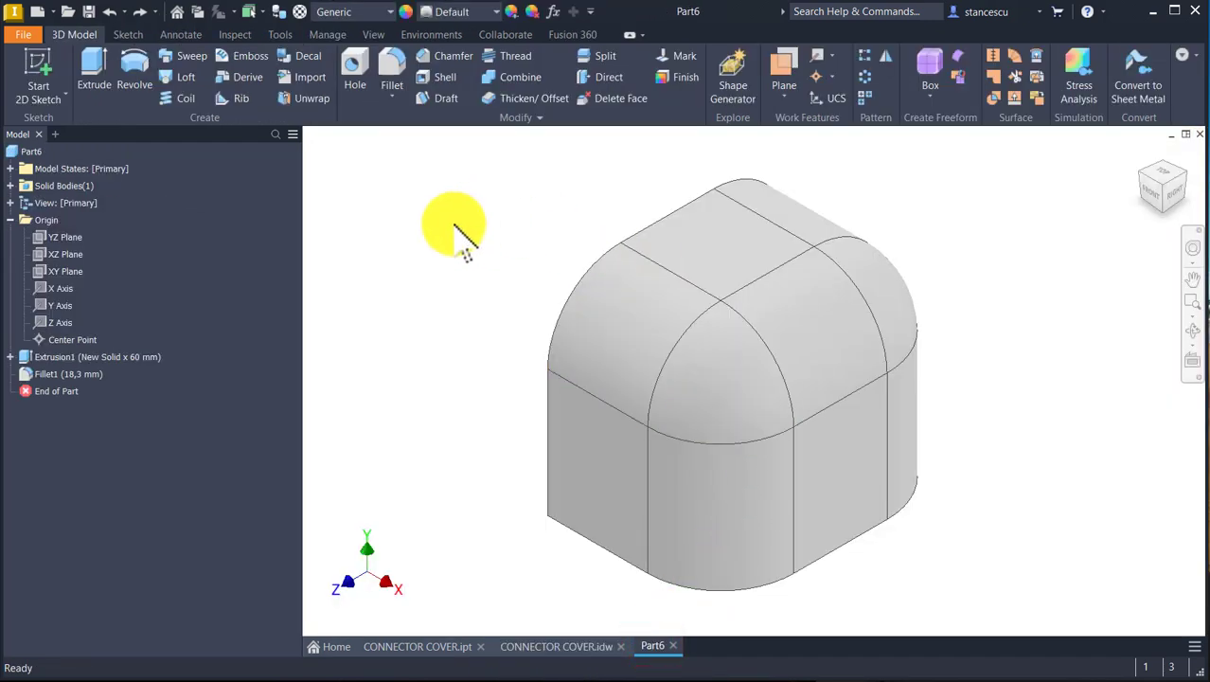
pyautogui.keyDown('shift'); pyautogui.moveTo(427, 224); pyautogui.dragTo(640, 376, button='middle'); pyautogui.keyUp('shift')
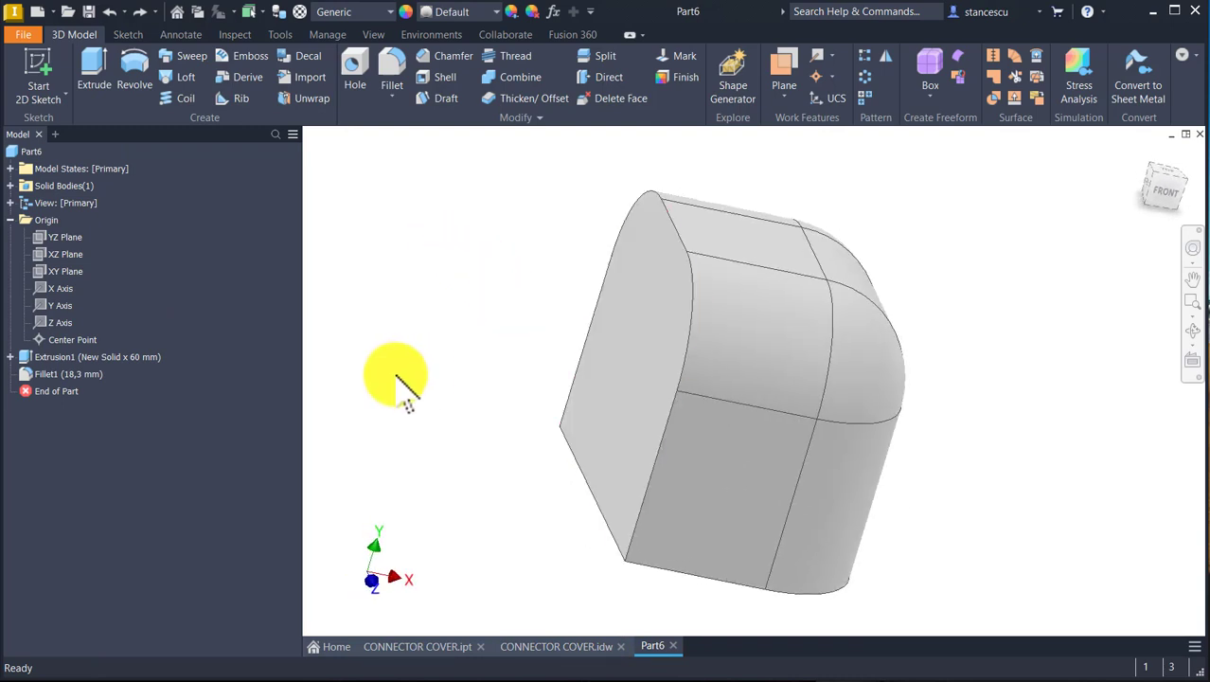
pyautogui.click(41, 240)
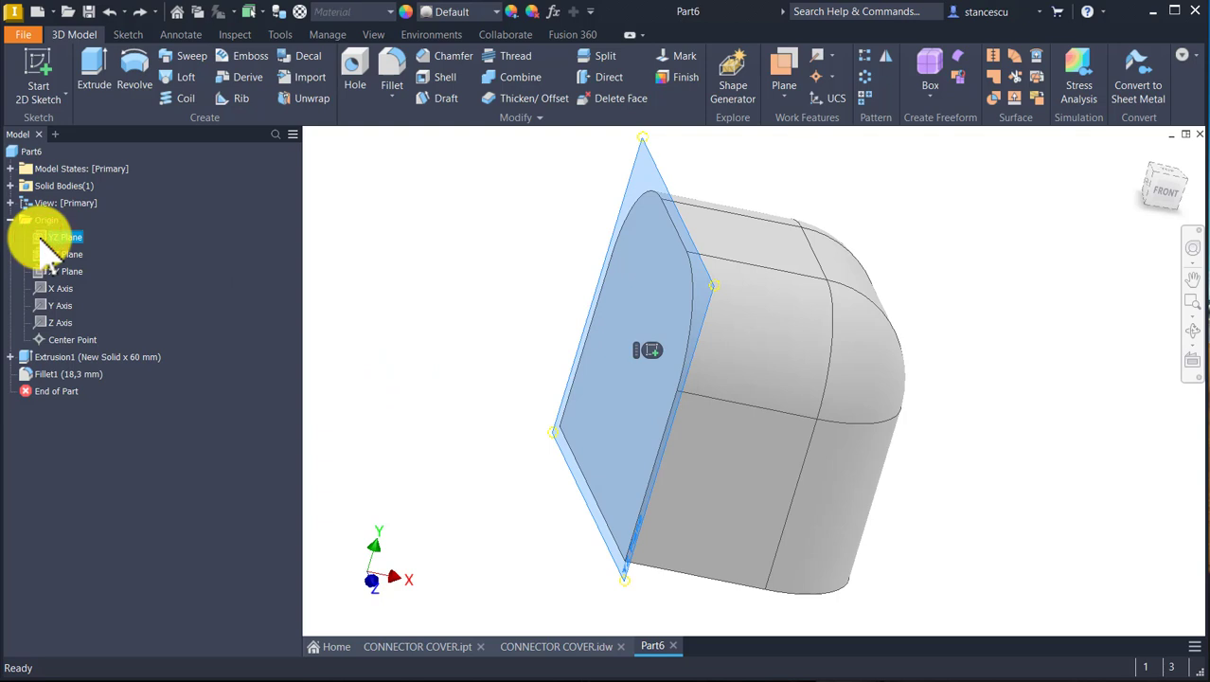
pyautogui.press('F6')
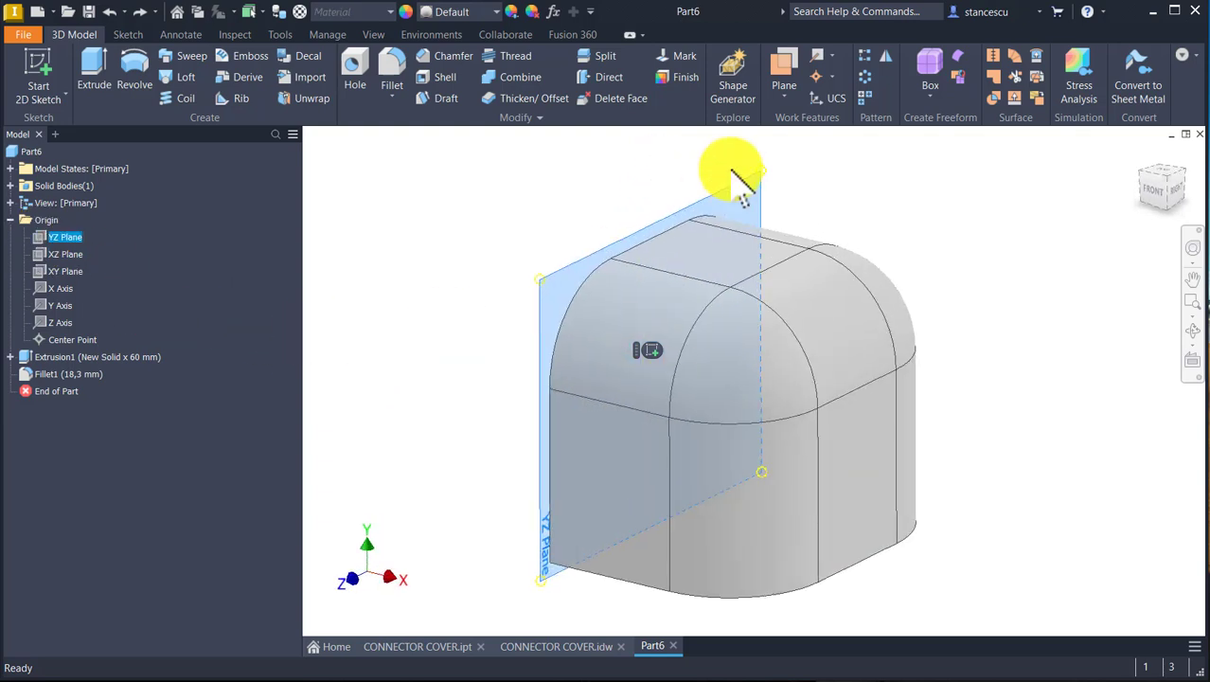
pyautogui.click(790, 71)
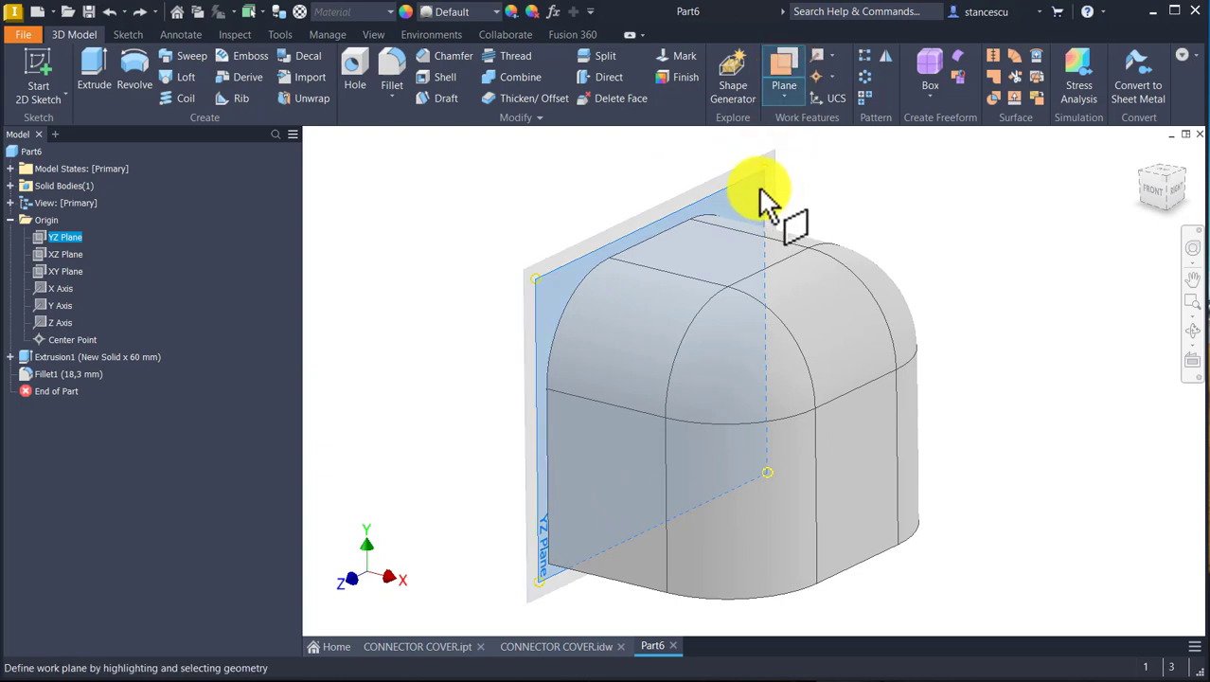
pyautogui.click(79, 237)
pyautogui.moveTo(761, 178); pyautogui.dragTo(1010, 316)
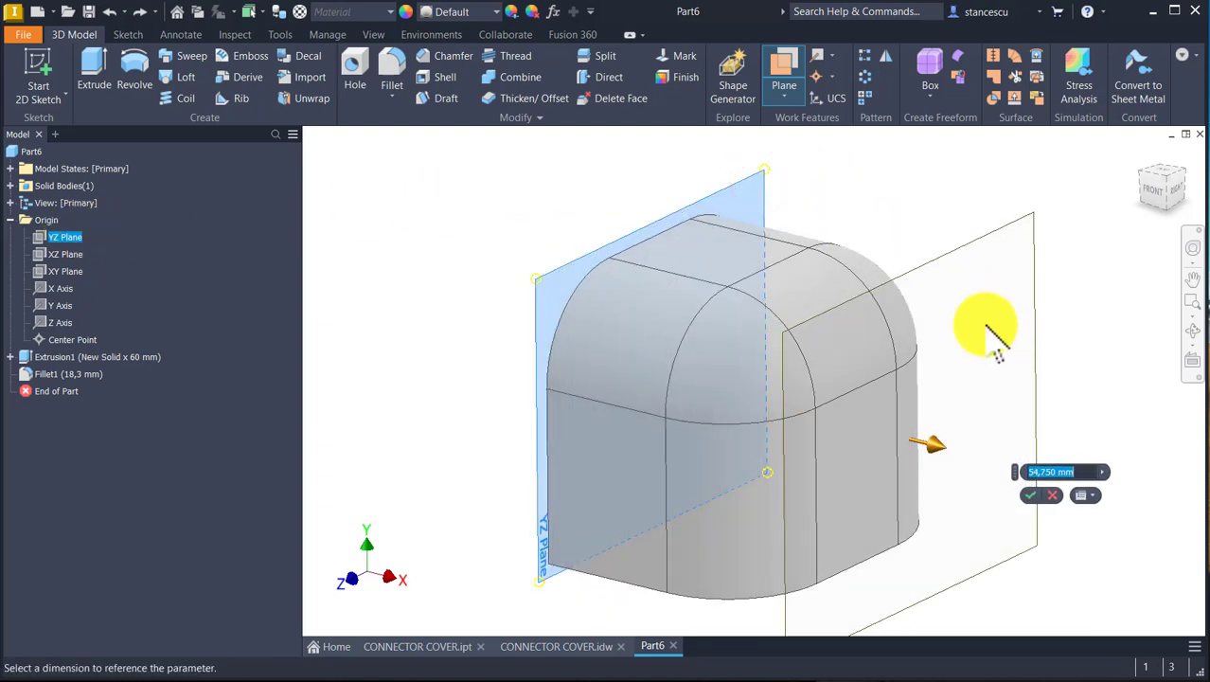
pyautogui.write('65')
pyautogui.press('Return')
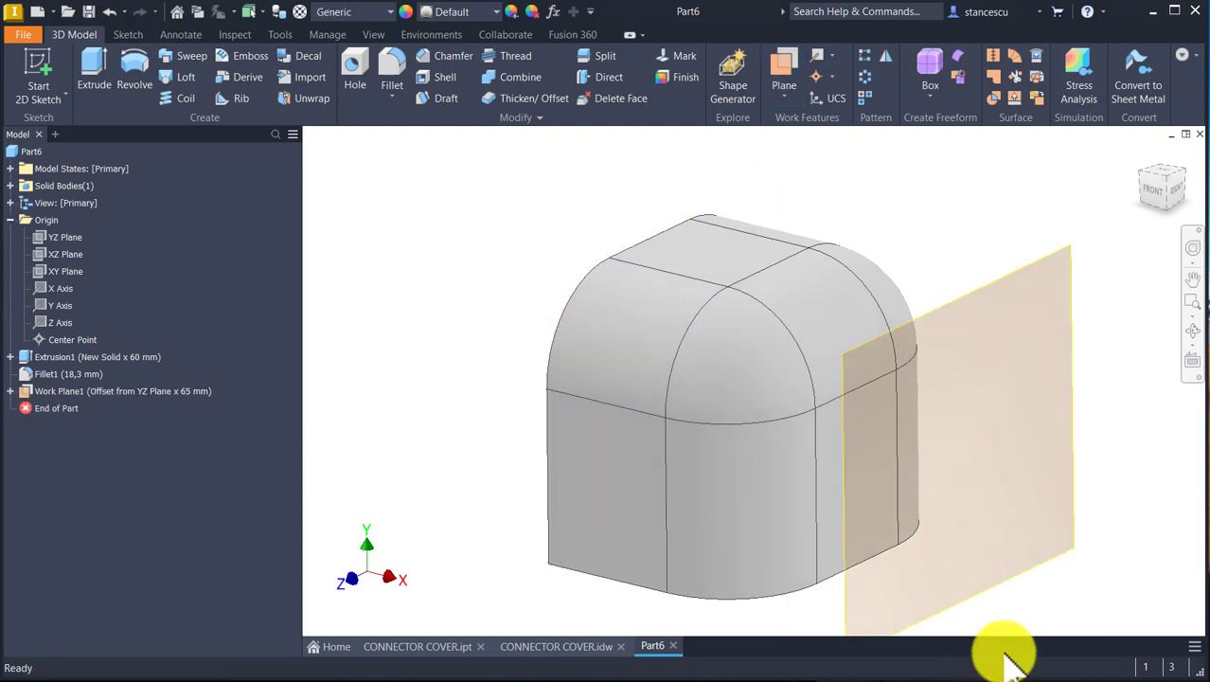
# Sketch a closed arch profile on the offset plane, beside the block, with straight sides about 14 mm tall and a tangent arc on top
pyautogui.click(1041, 592)
pyautogui.click(1034, 567)
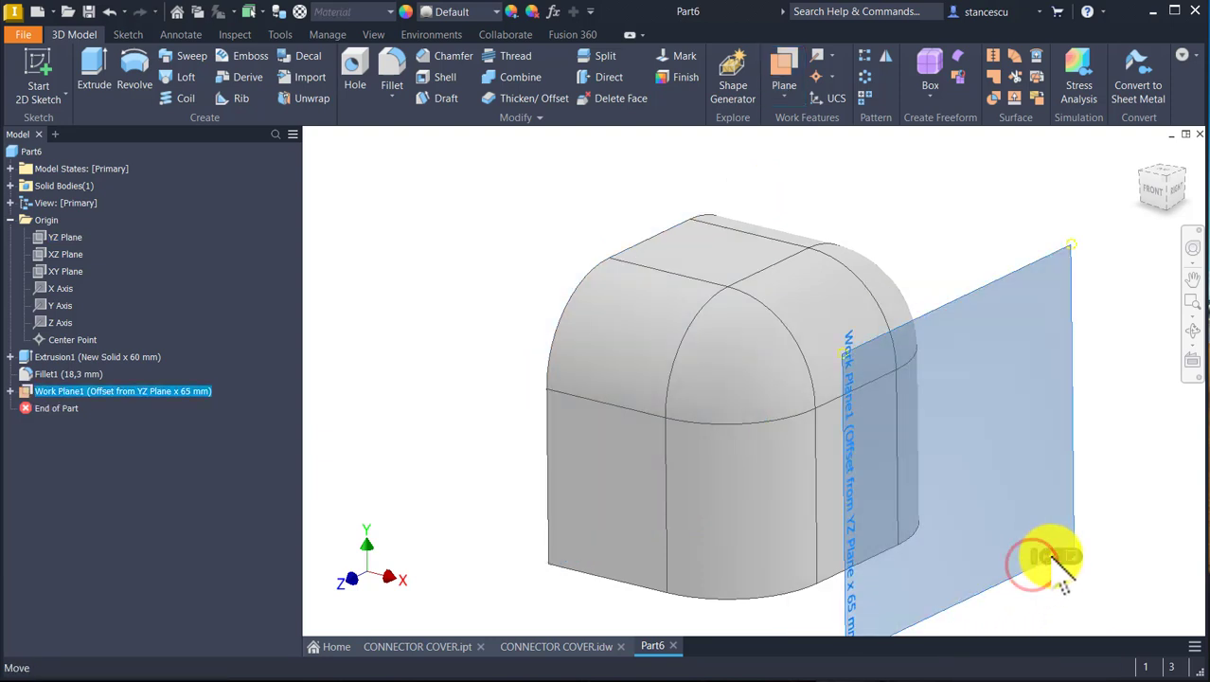
pyautogui.press('s')
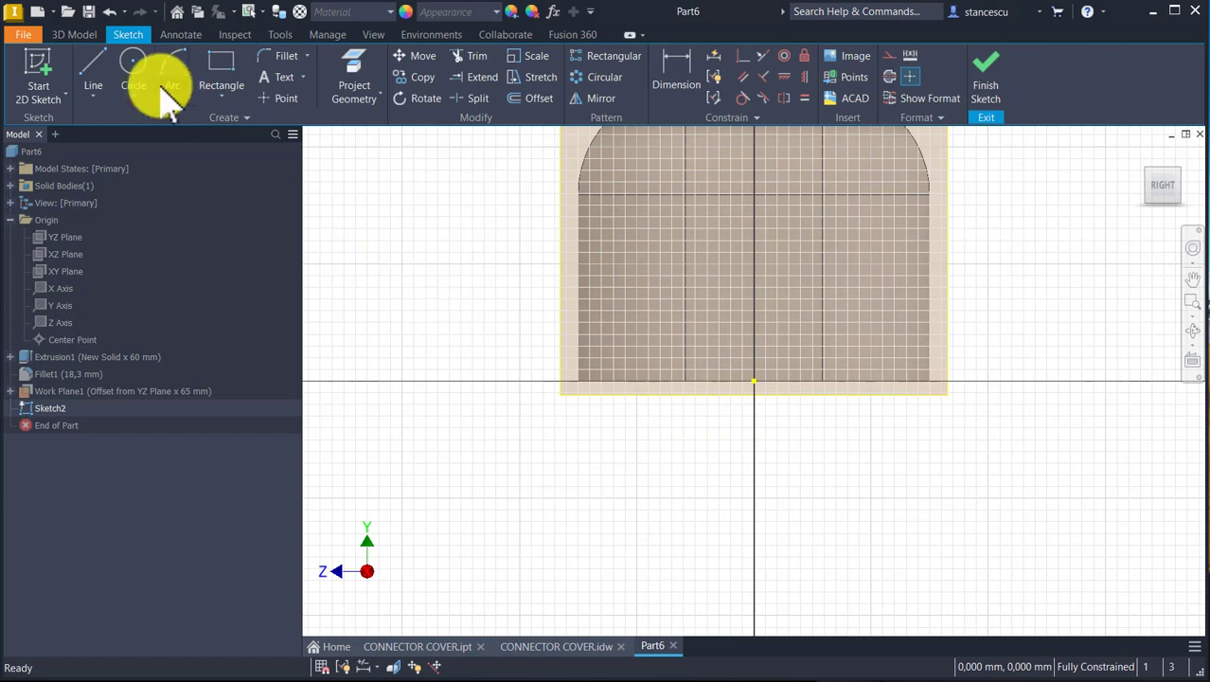
pyautogui.click(91, 77)
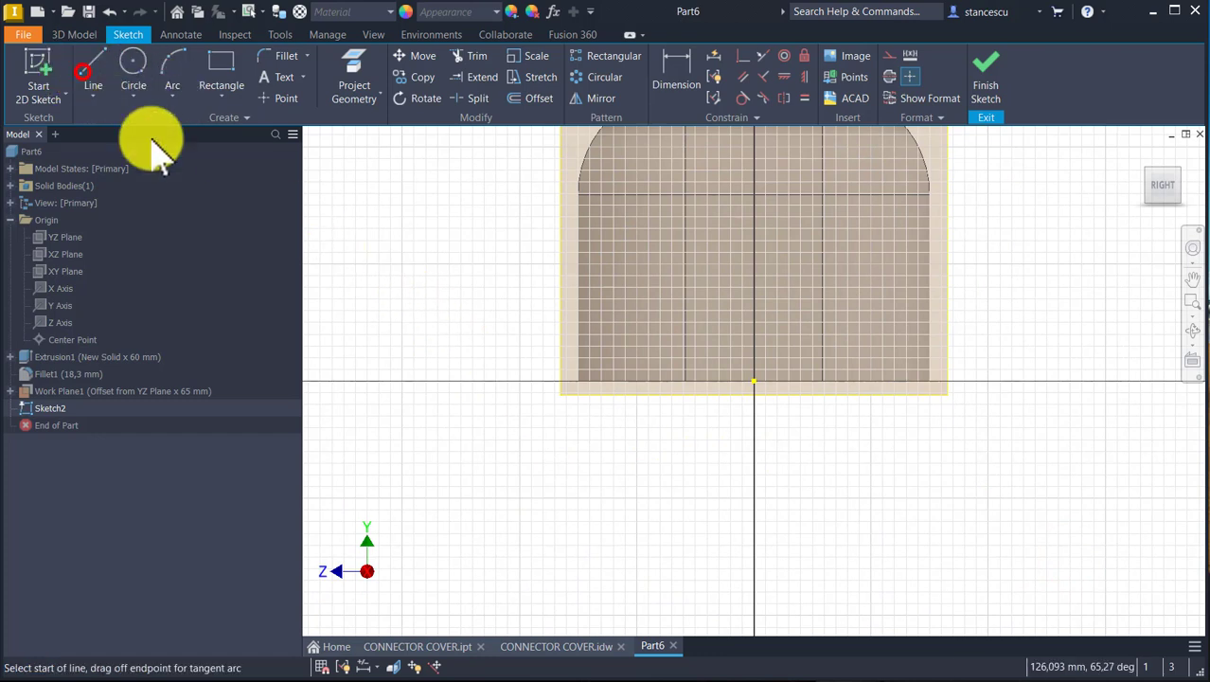
pyautogui.click(361, 328)
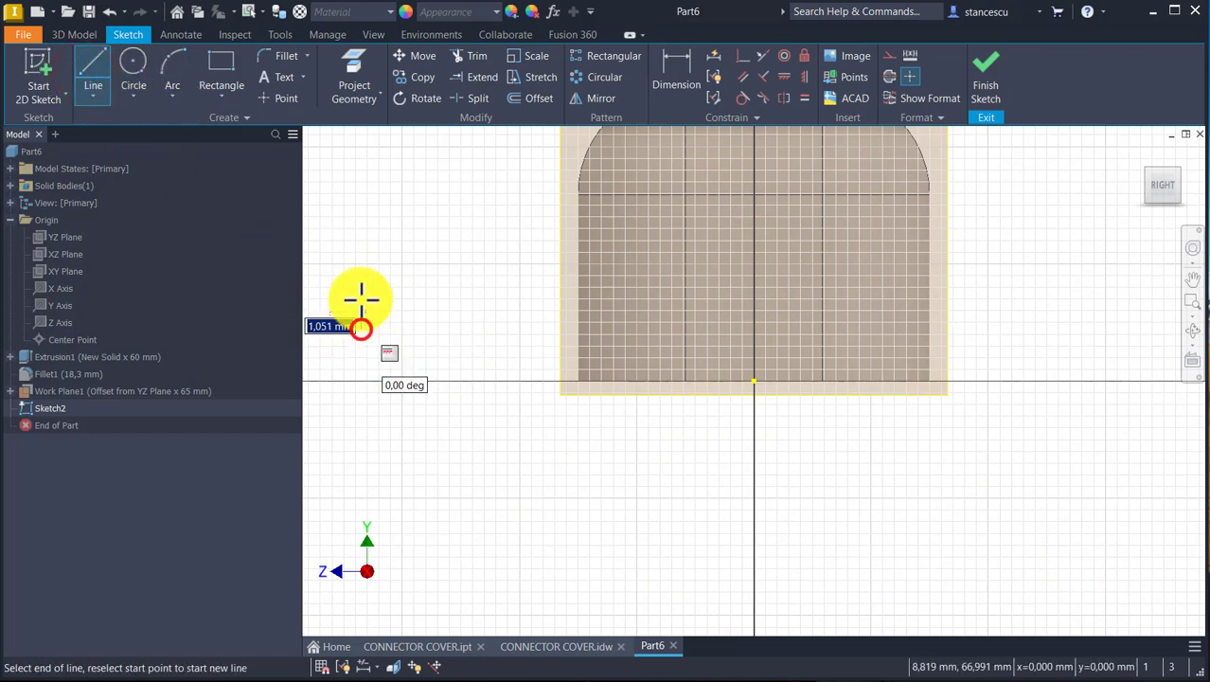
pyautogui.click(361, 234)
pyautogui.moveTo(361, 235); pyautogui.dragTo(476, 244)
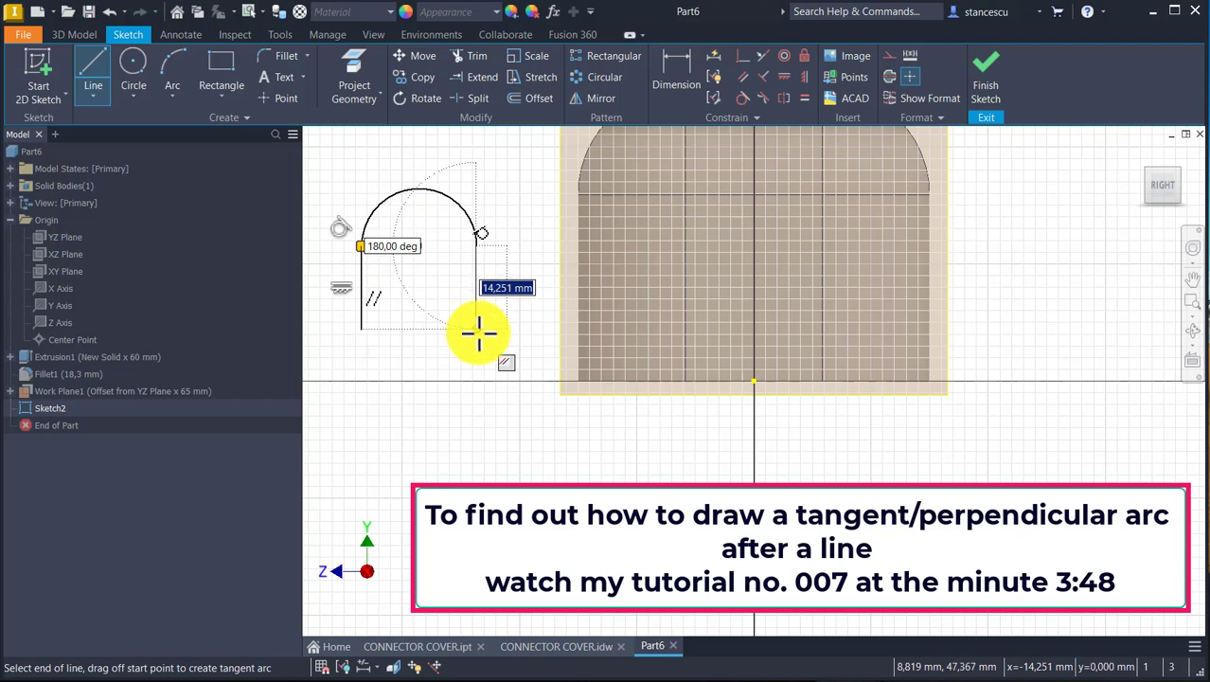
pyautogui.rightClick(454, 349)
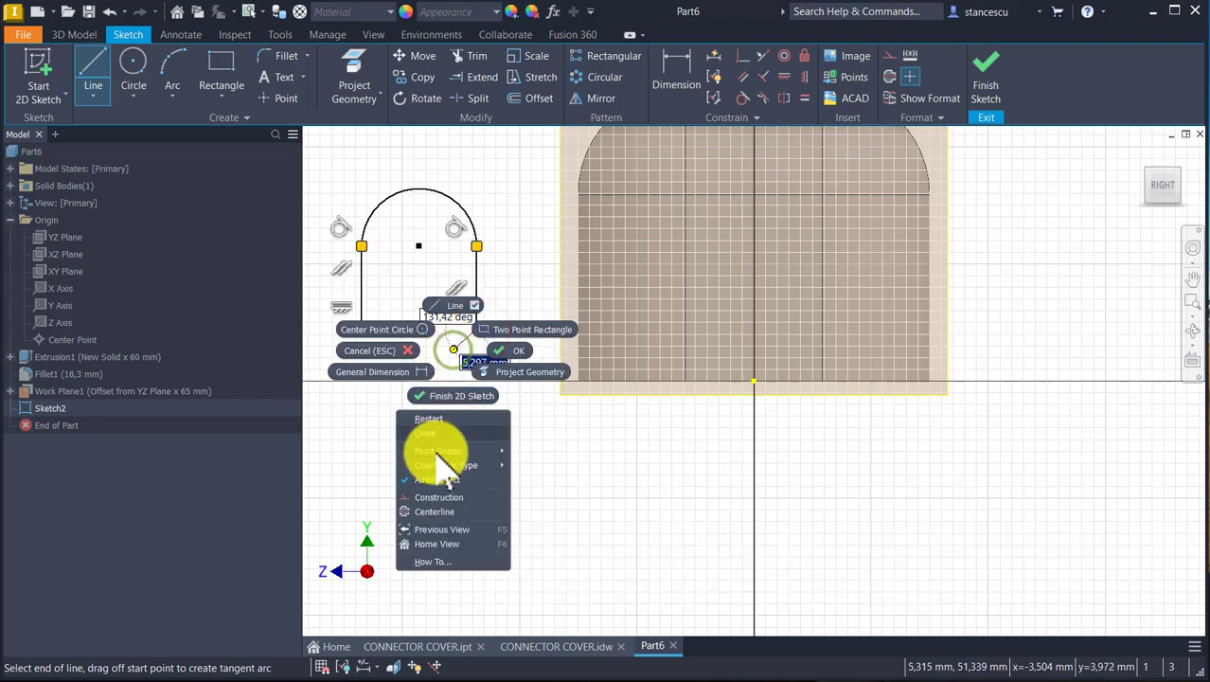
pyautogui.click(426, 432)
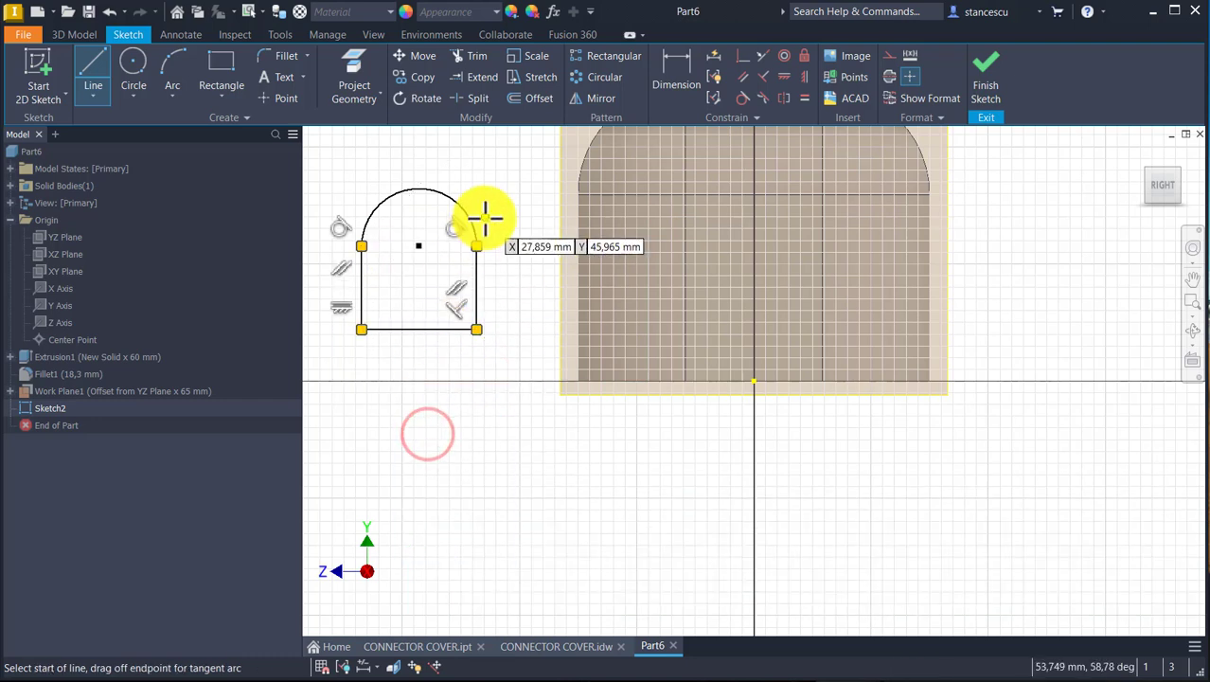
# Dimension the arch profile's straight side to 12.7 mm and its arc radius to 12.7 mm
pyautogui.click(672, 72)
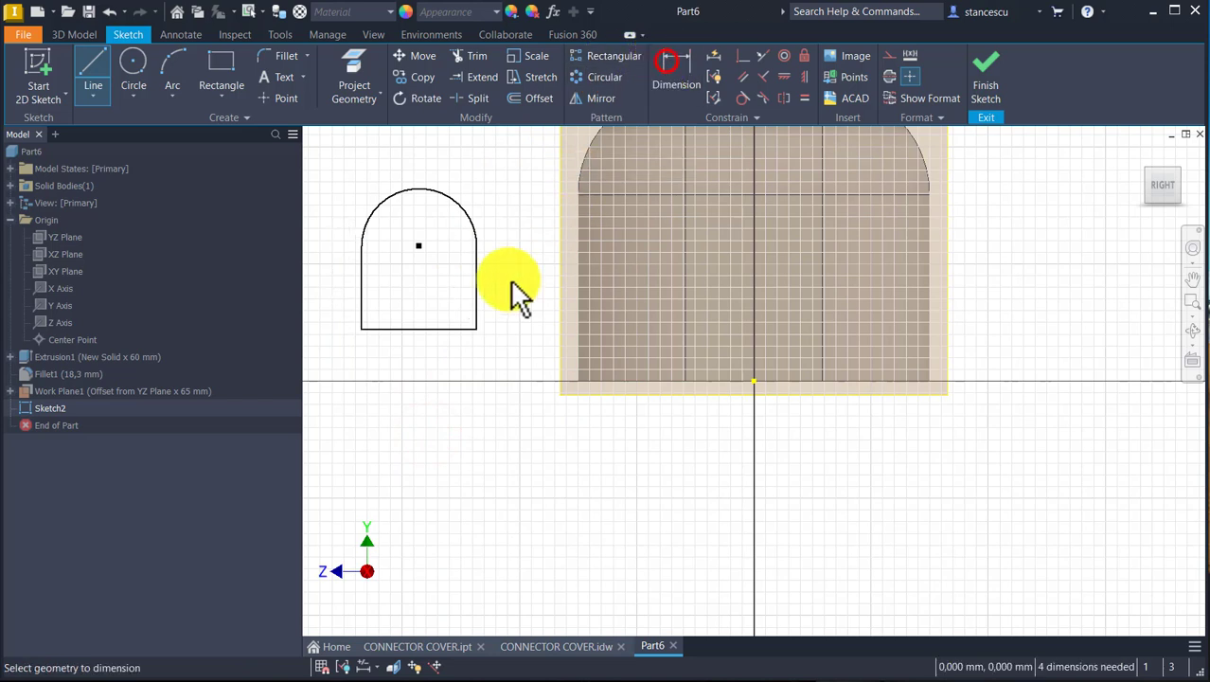
pyautogui.click(363, 267)
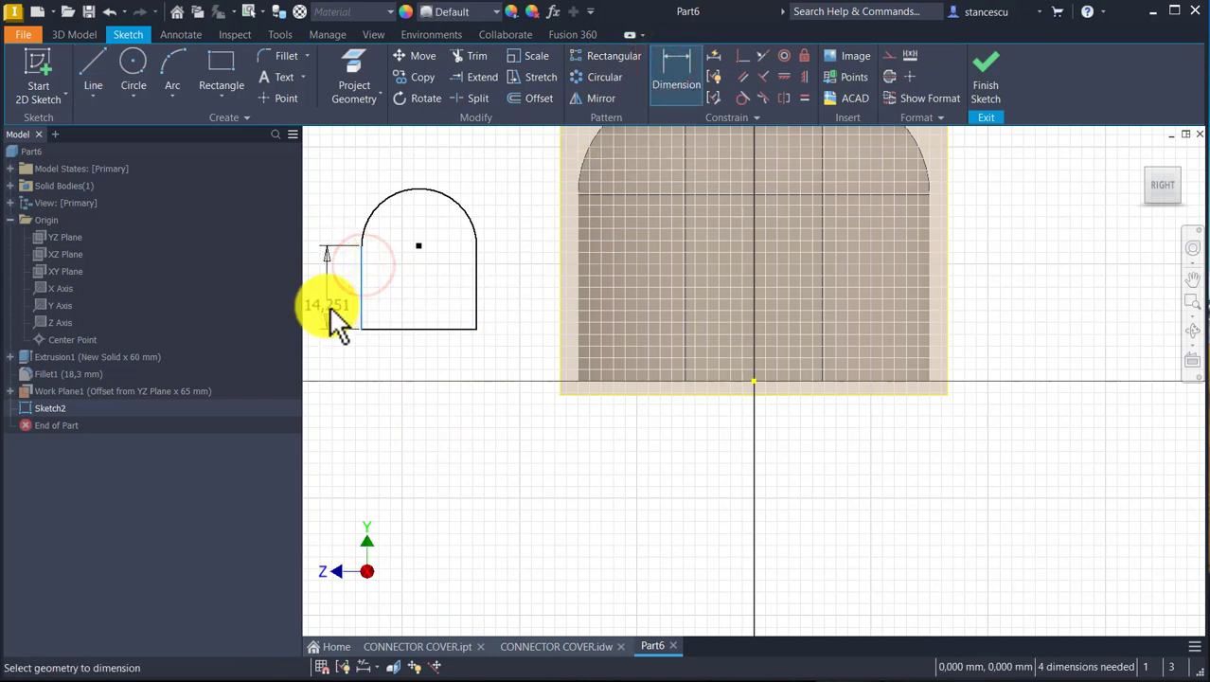
pyautogui.click(328, 277)
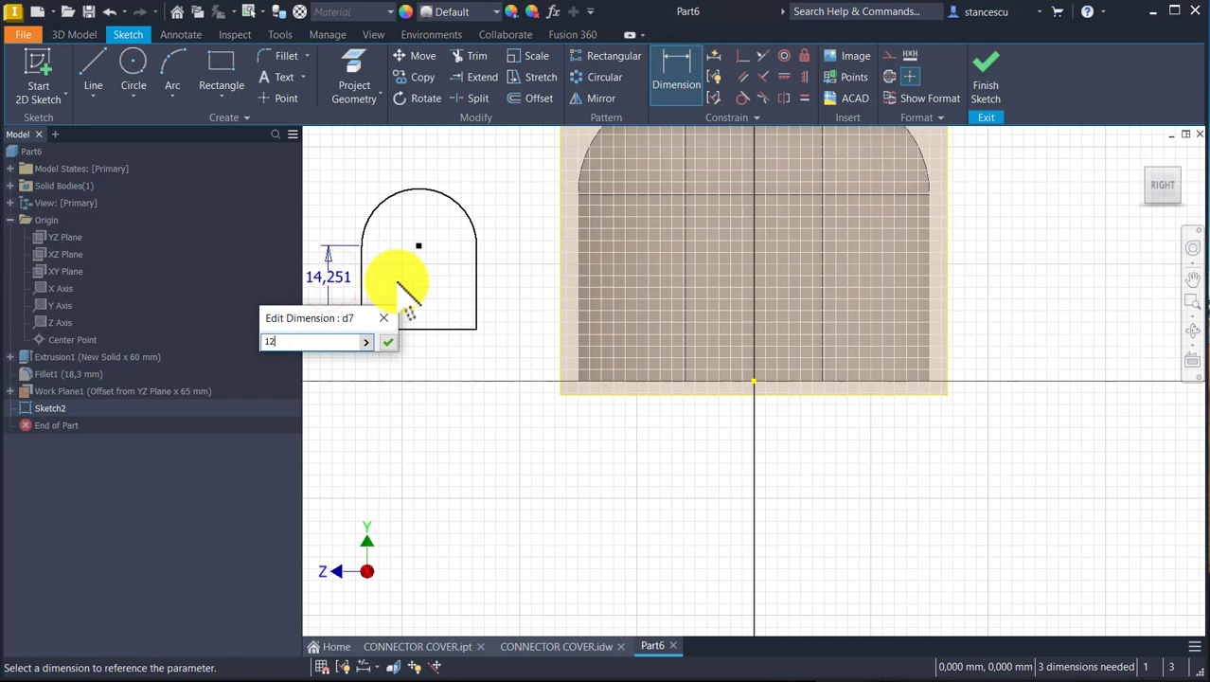
pyautogui.press('Return')
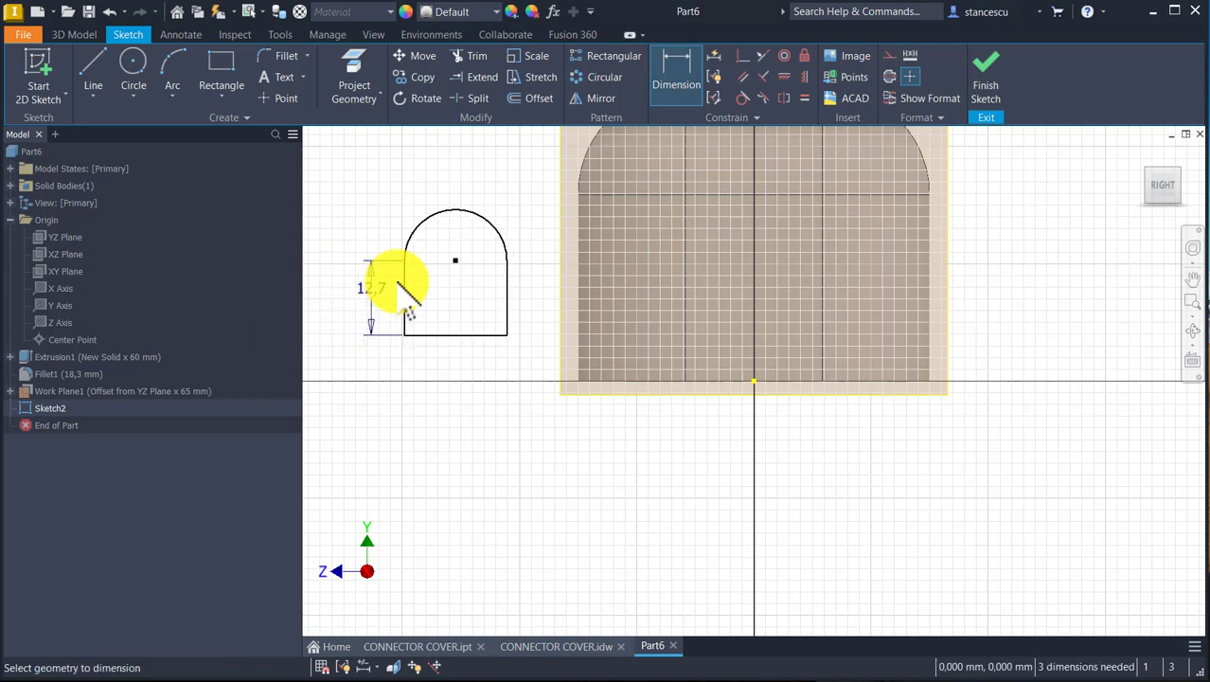
pyautogui.click(424, 223)
pyautogui.click(373, 189)
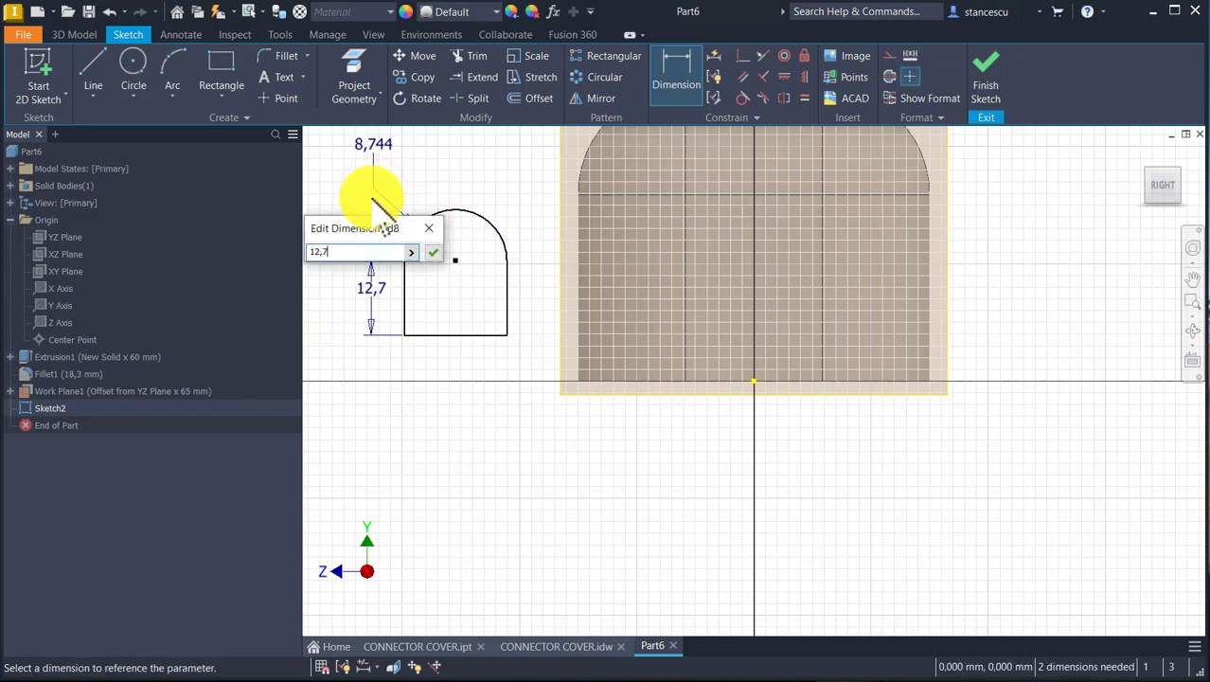
pyautogui.write('12,7')
pyautogui.press('Return')
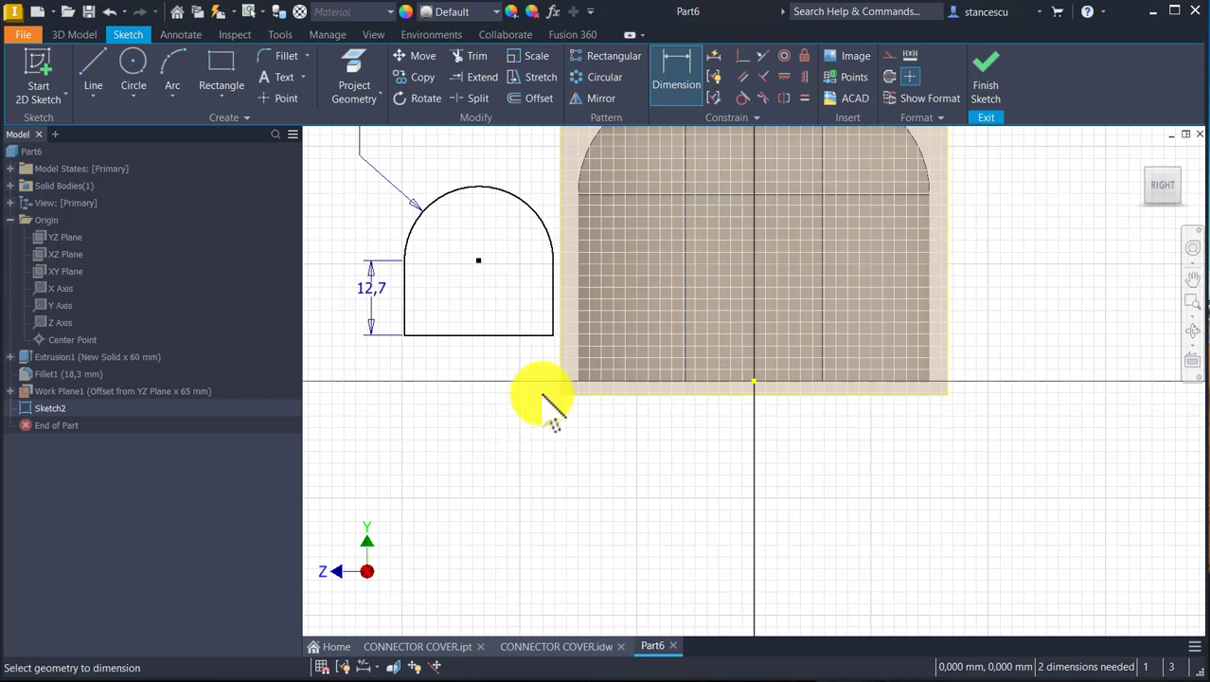
# Project the block's lower-left edge into the sketch and make the arch's lower-left corner coincident with that edge's outer endpoint
pyautogui.click(355, 70)
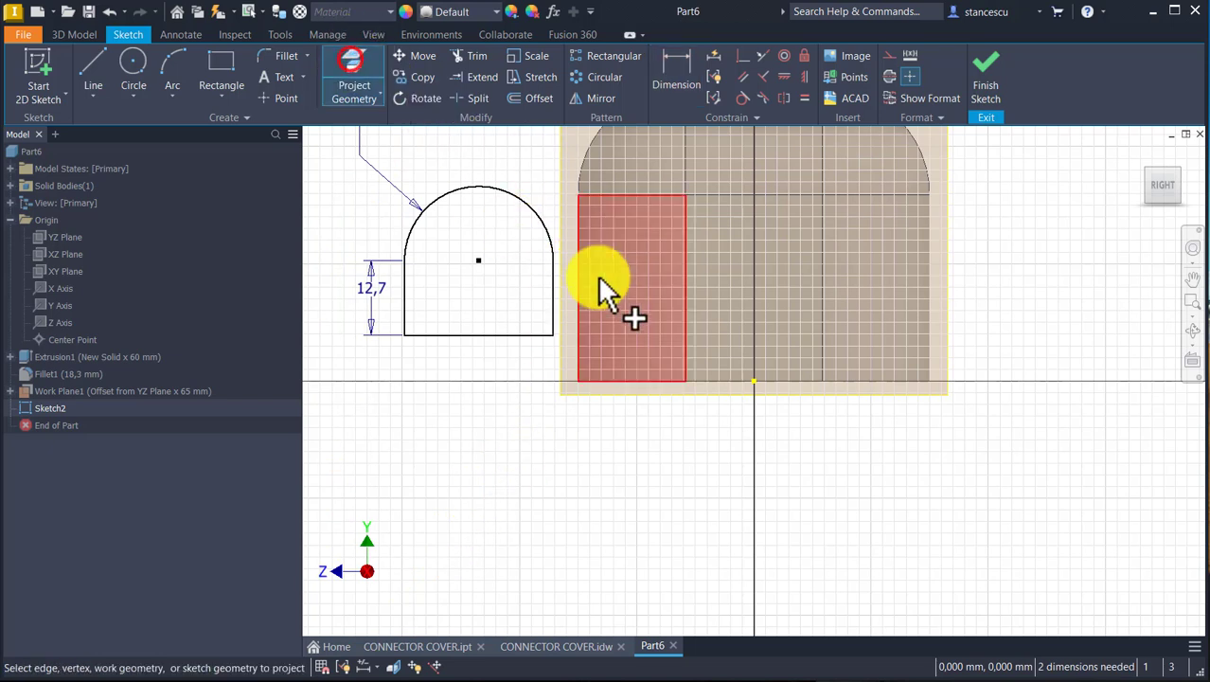
pyautogui.click(623, 381)
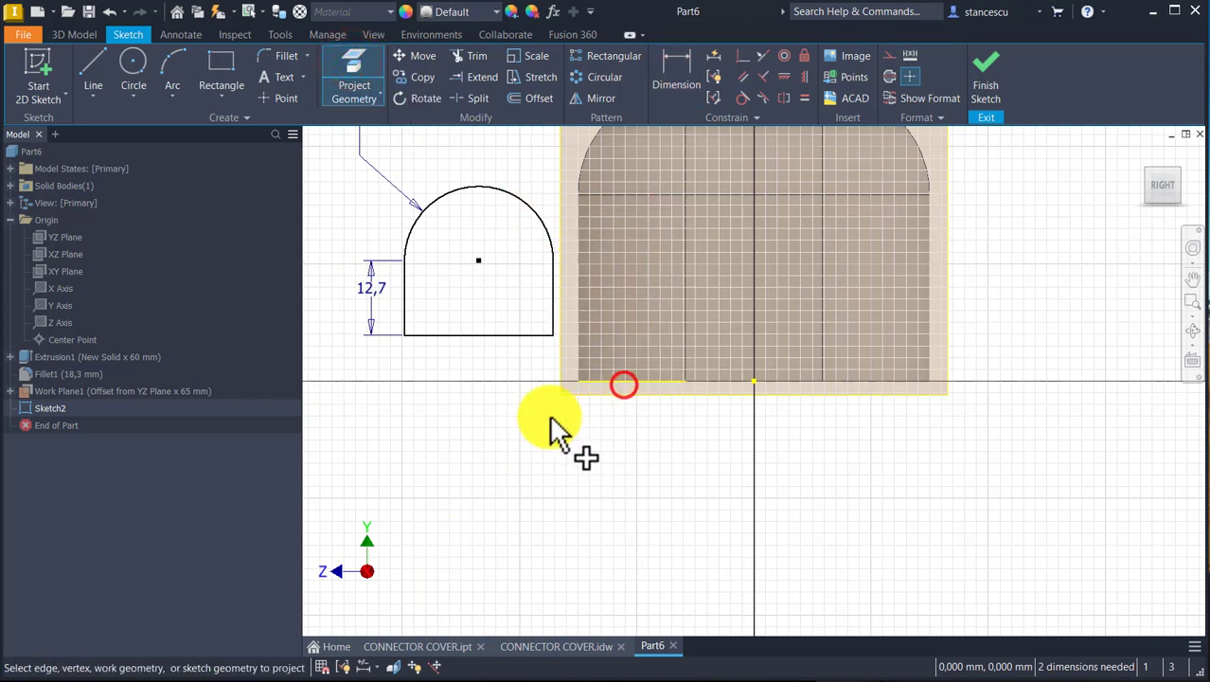
pyautogui.click(743, 56)
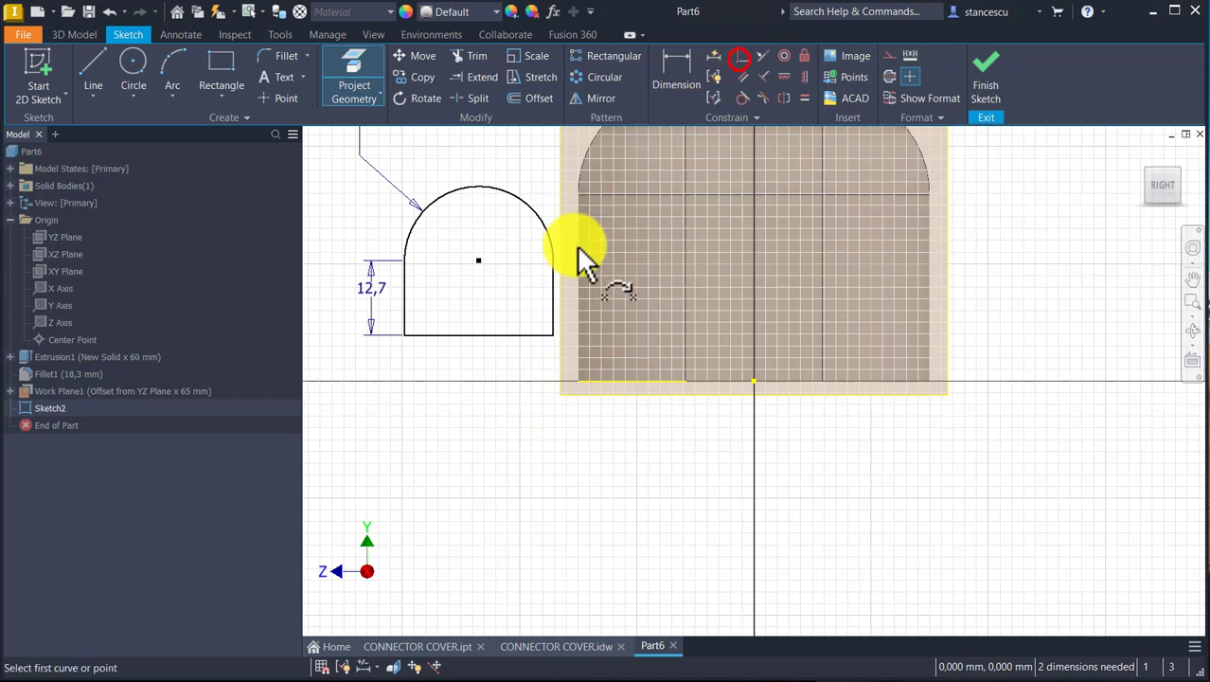
pyautogui.click(404, 335)
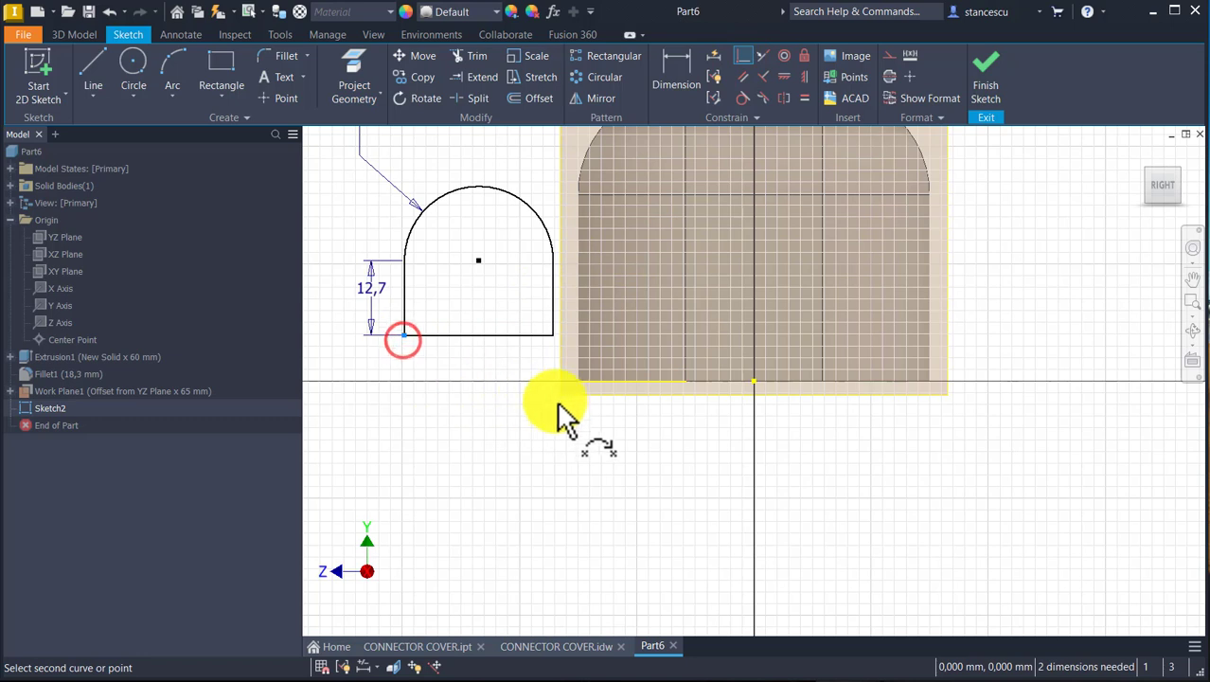
pyautogui.click(579, 384)
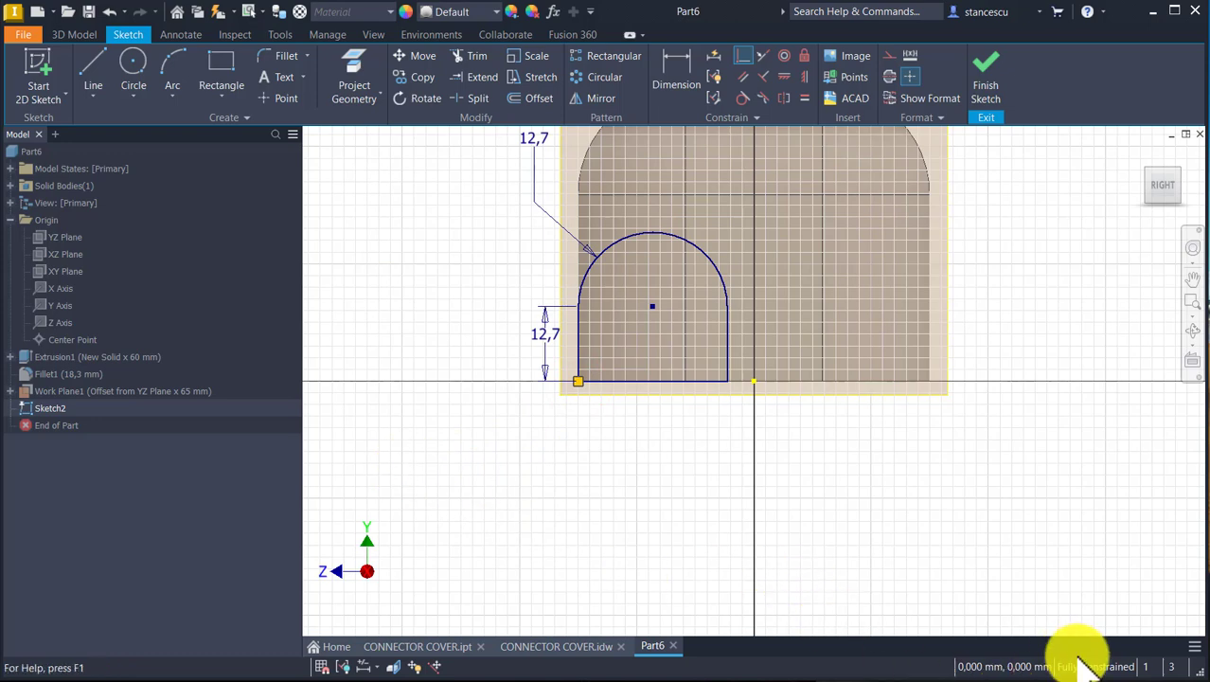
# Finish the sketch and extrude the arch profile To Next, joining it to the rounded block
pyautogui.click(993, 71)
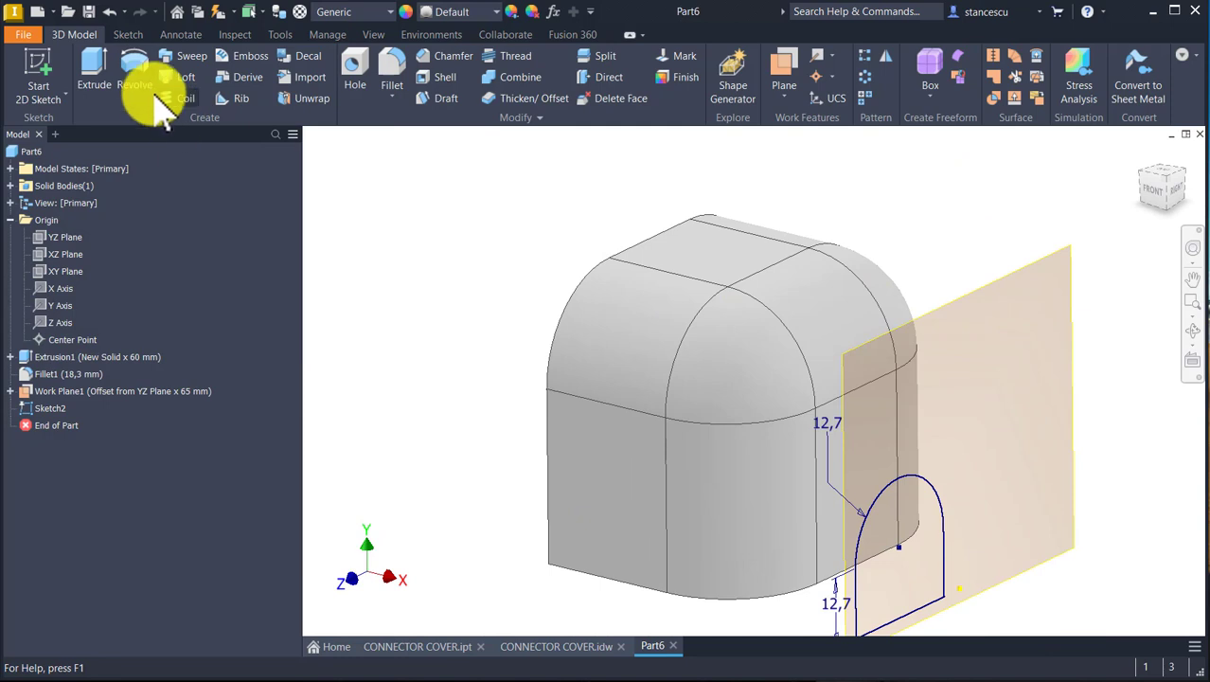
pyautogui.click(105, 68)
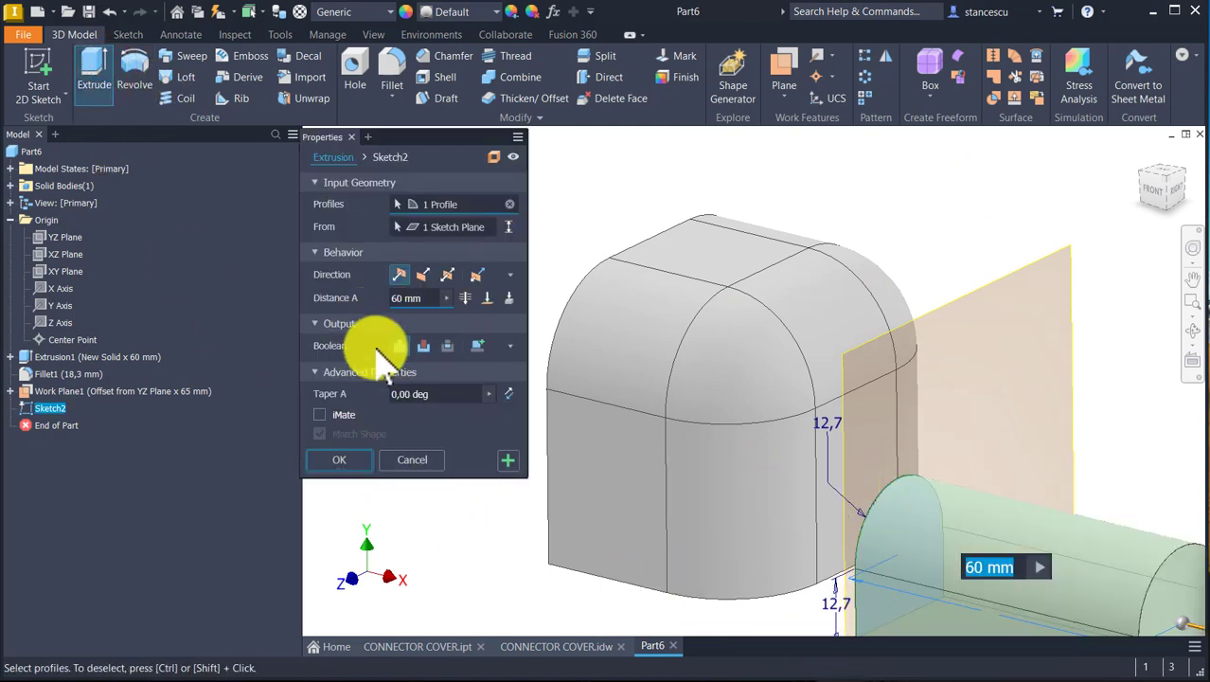
pyautogui.click(509, 299)
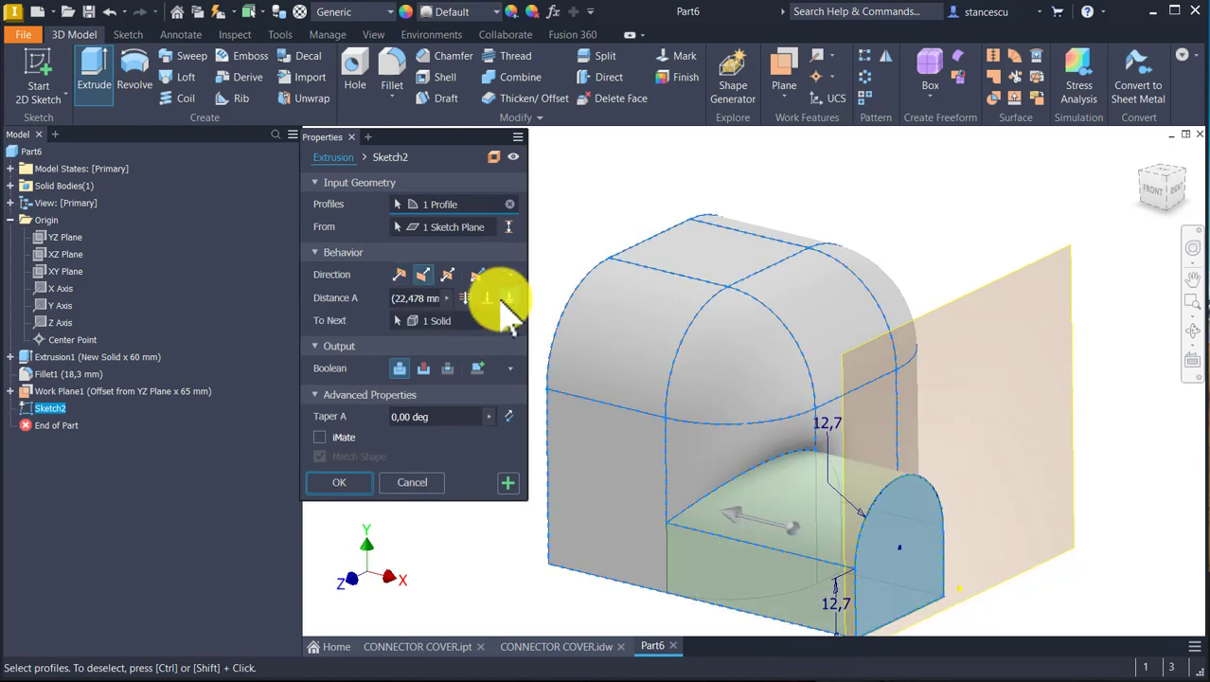
pyautogui.keyDown('shift'); pyautogui.moveTo(725, 538); pyautogui.dragTo(769, 491, button='middle'); pyautogui.keyUp('shift')
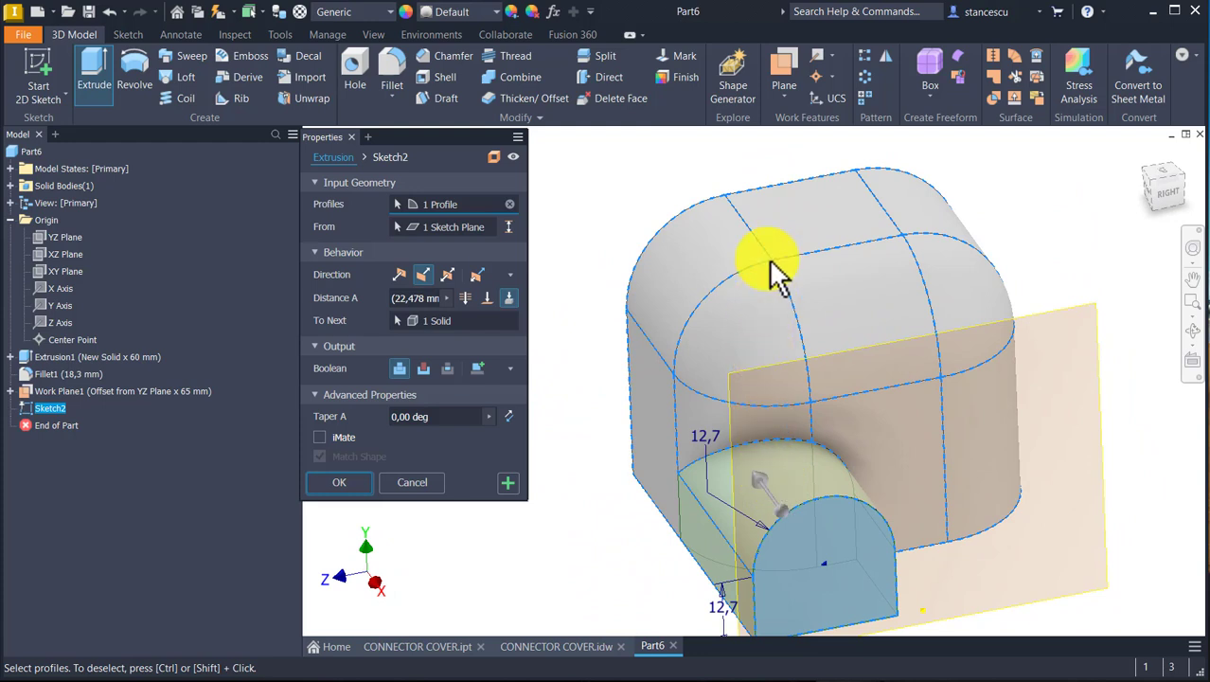
pyautogui.click(347, 484)
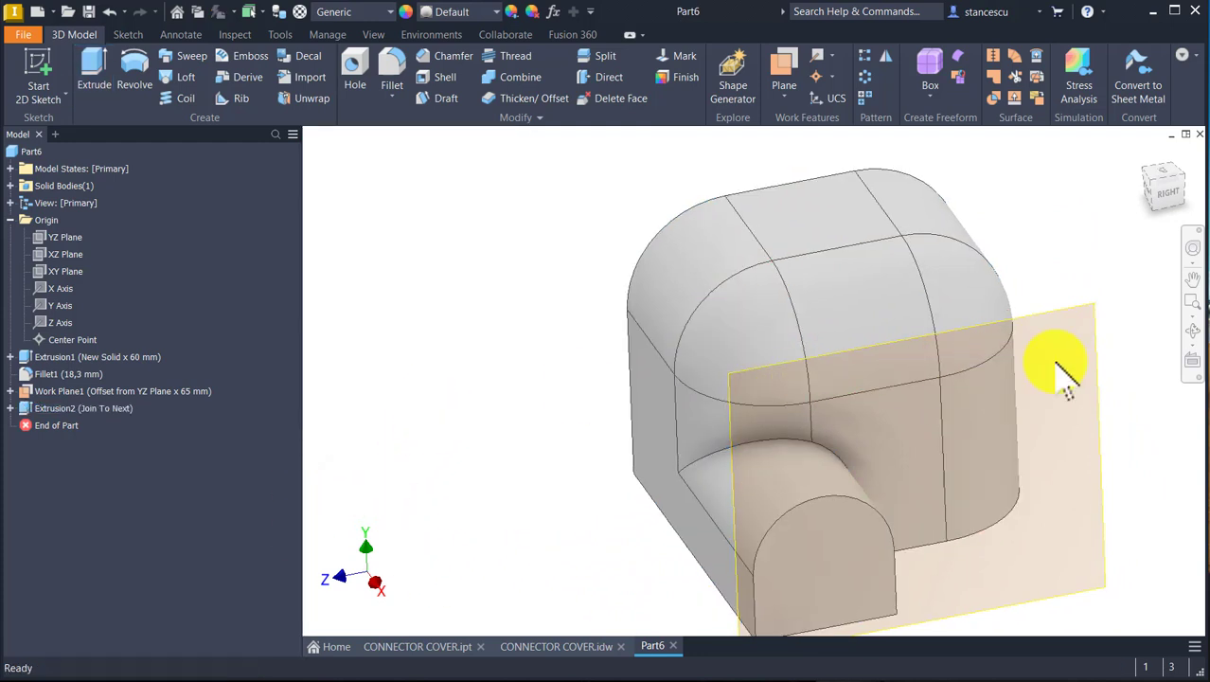
# Hide the 65 mm offset work plane and return the model to its home view
pyautogui.rightClick(1089, 308)
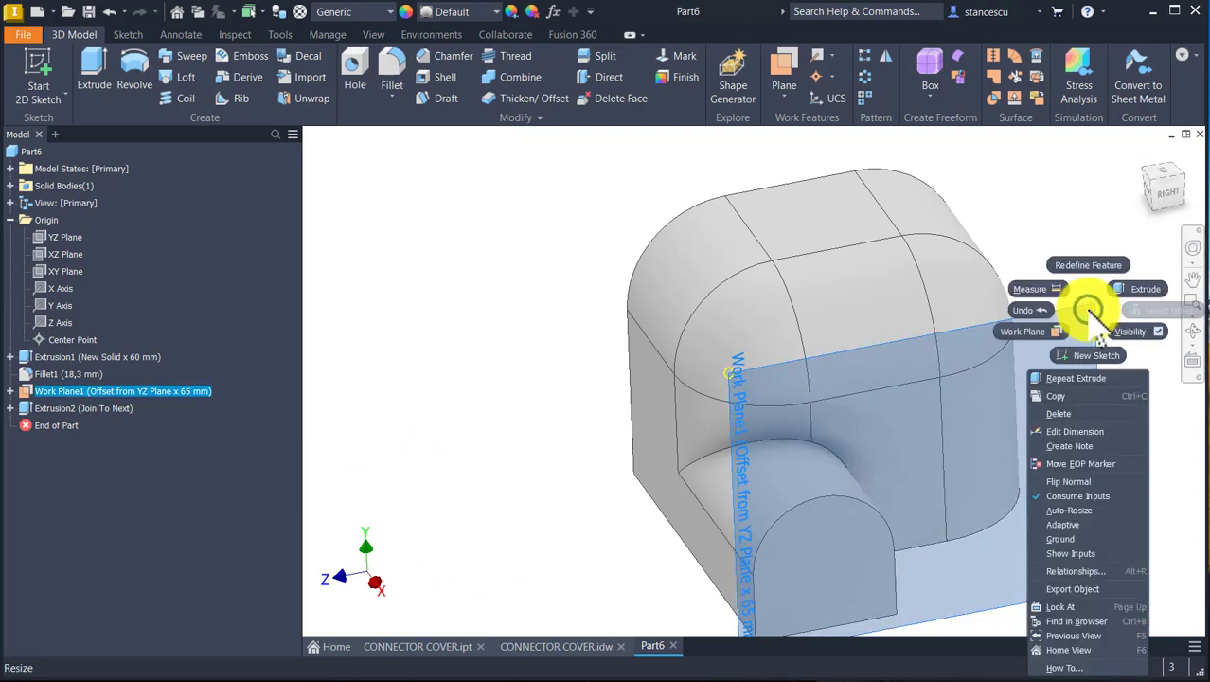
pyautogui.click(1122, 332)
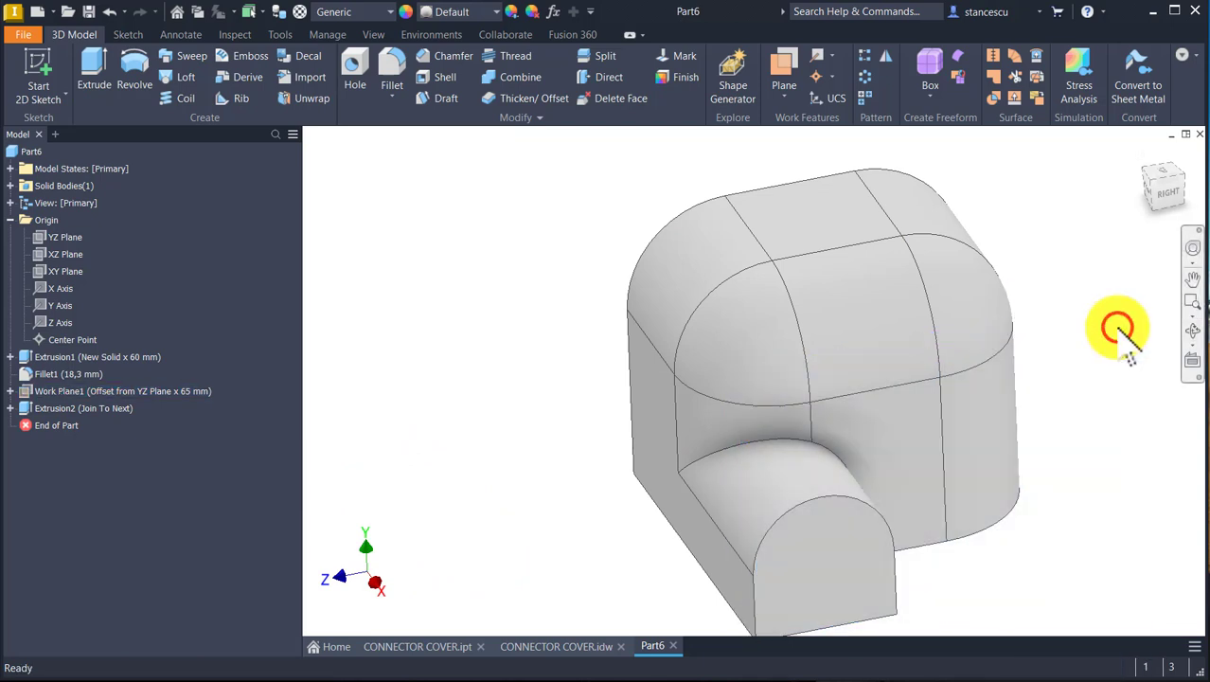
pyautogui.press('F6')
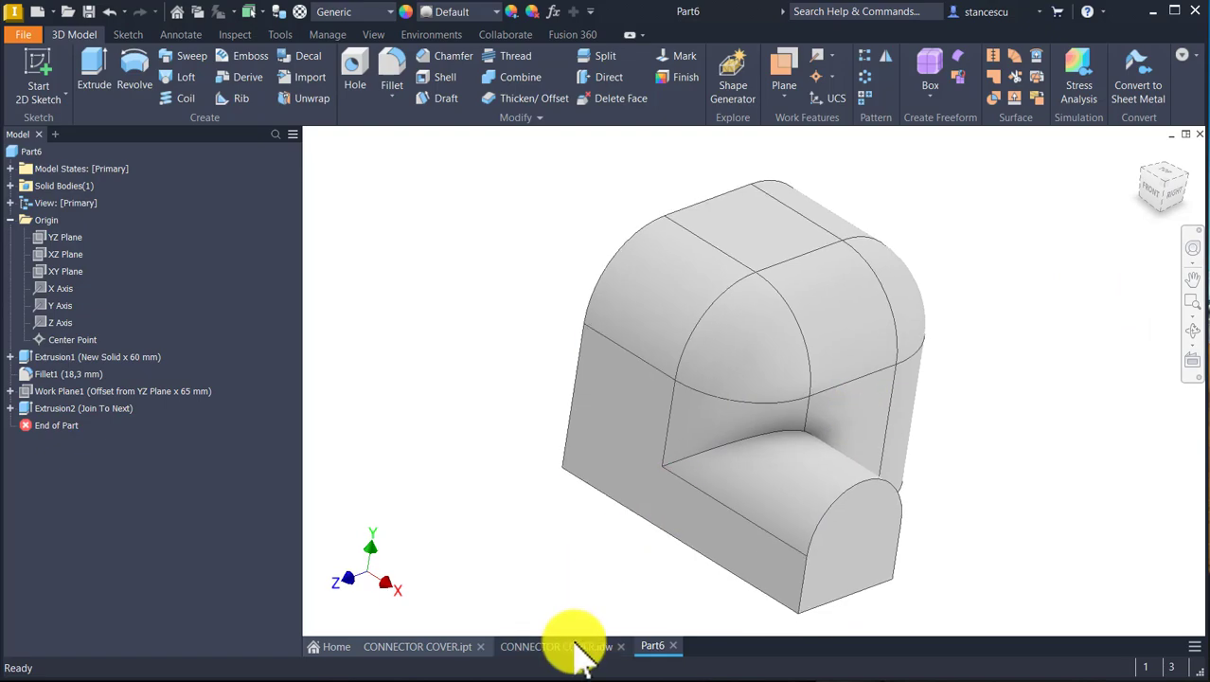
# Check the CONNECTOR COVER.idw drawing for the distance from the cover's open end to the shoulder of the smaller tube
pyautogui.click(578, 646)
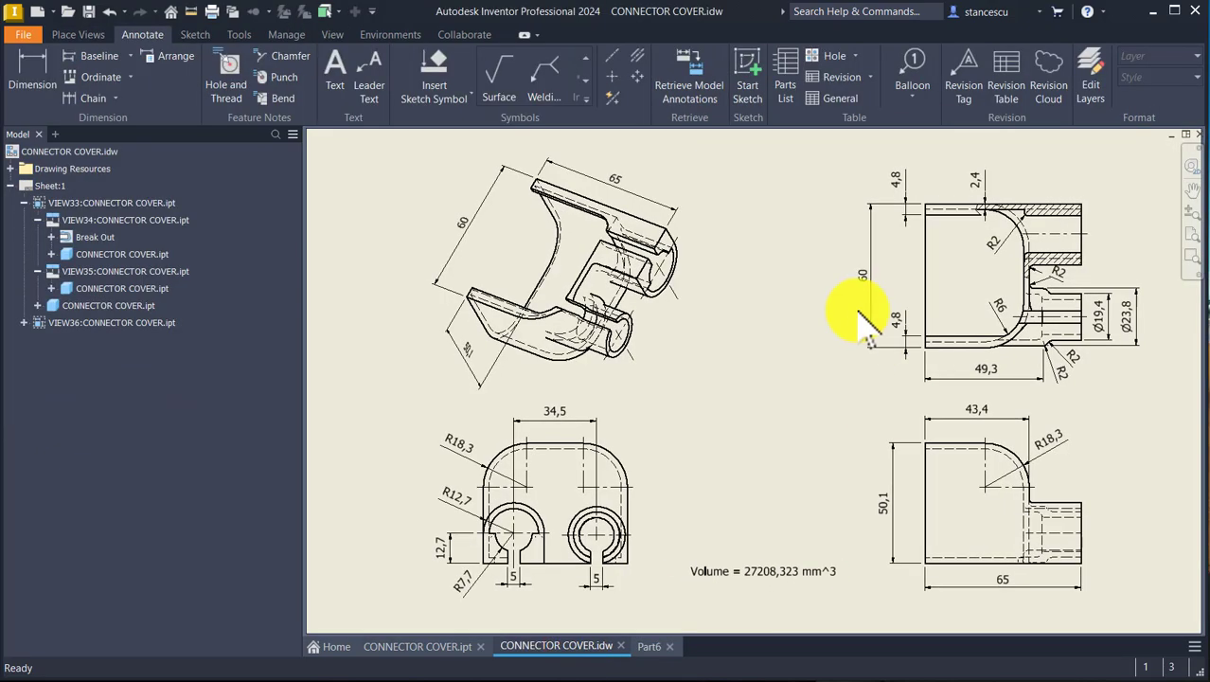
pyautogui.scroll(5, 1117, 393)
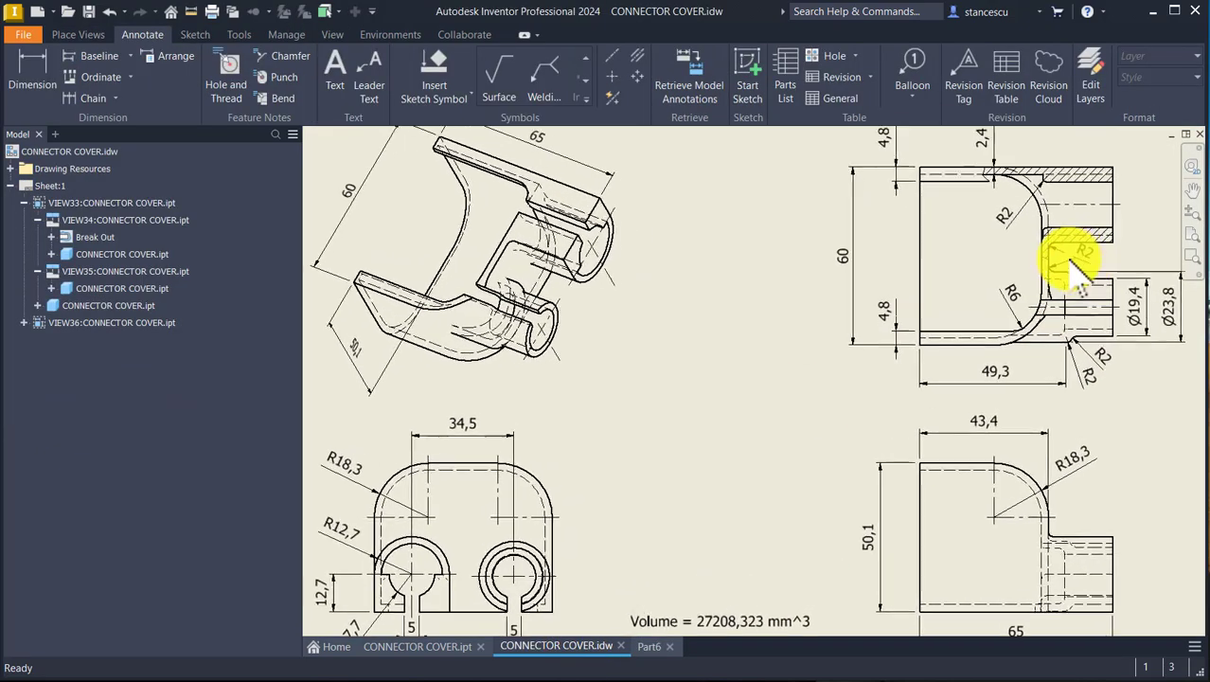
pyautogui.scroll(3, 1055, 388)
pyautogui.click(956, 434)
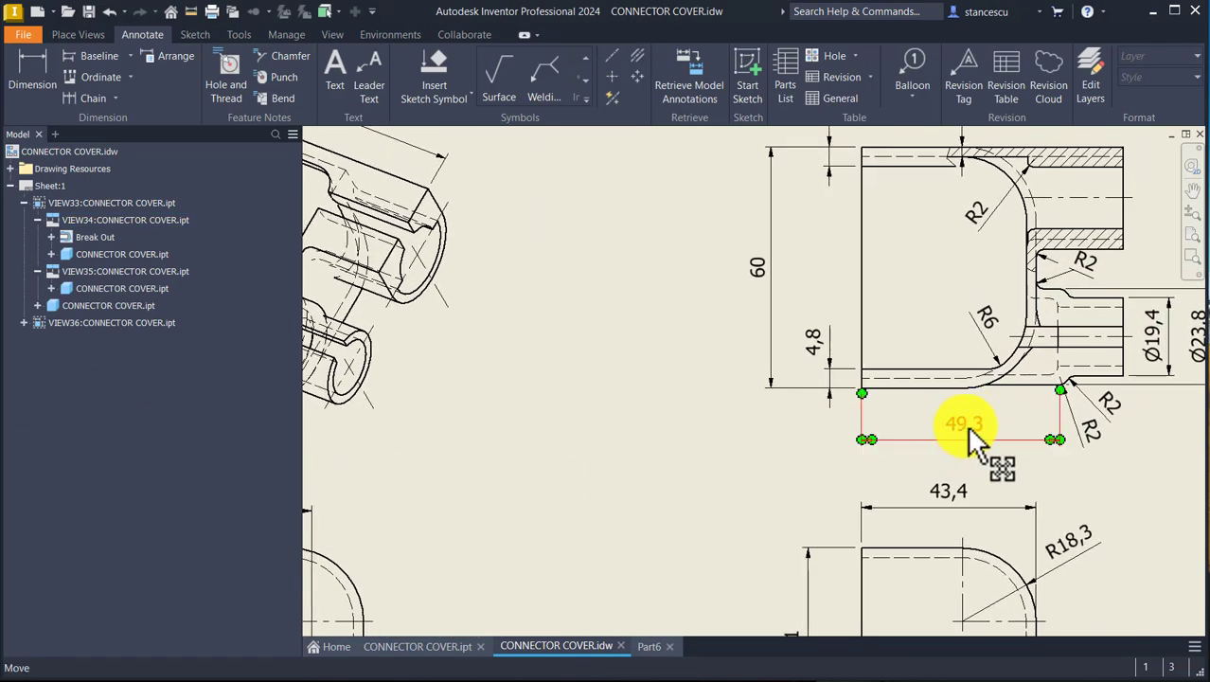
pyautogui.scroll(-5, 960, 428)
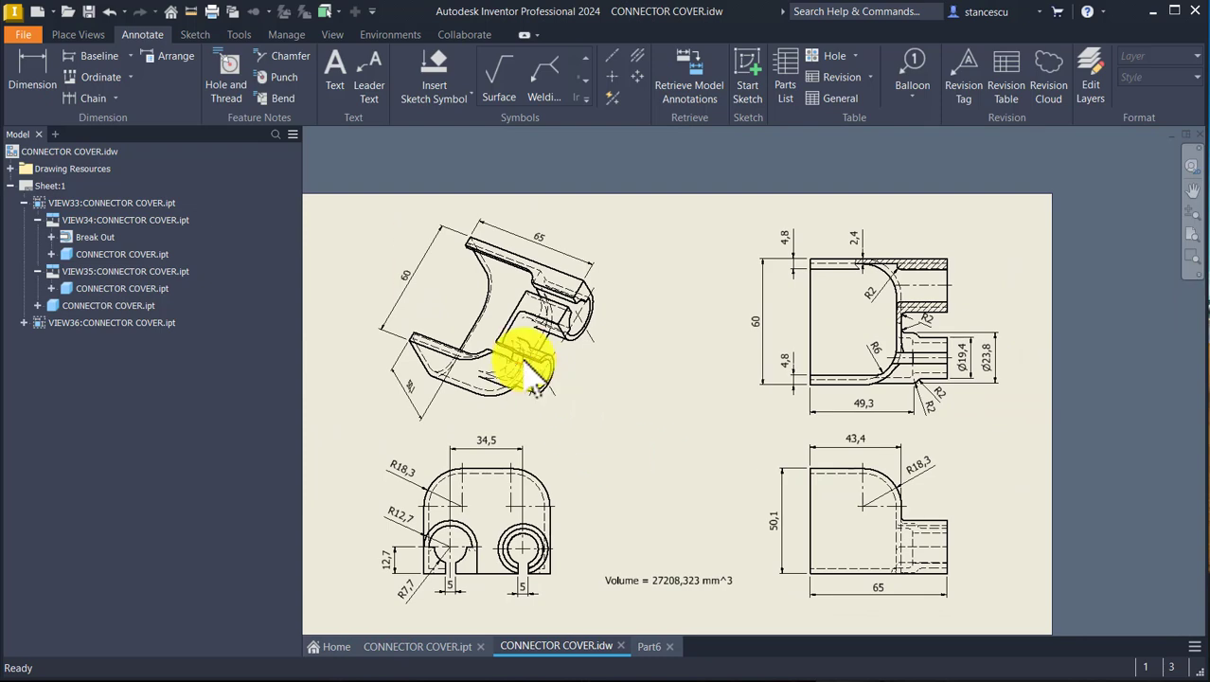
pyautogui.scroll(3, 630, 387)
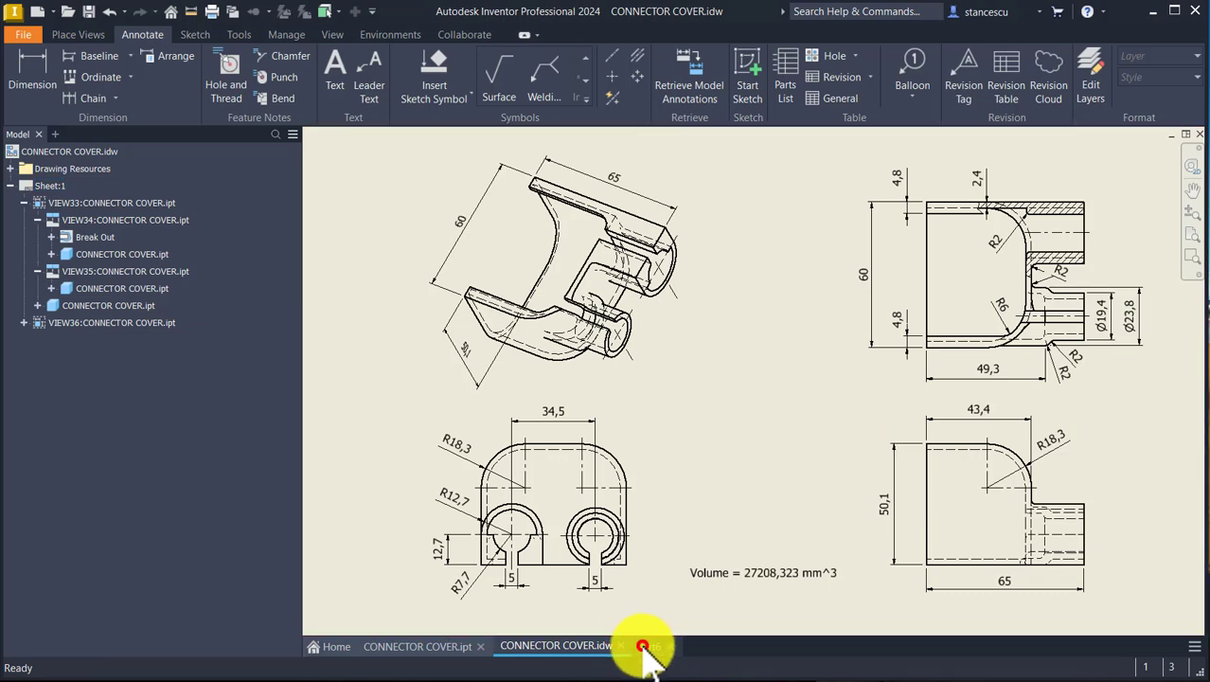
pyautogui.click(645, 648)
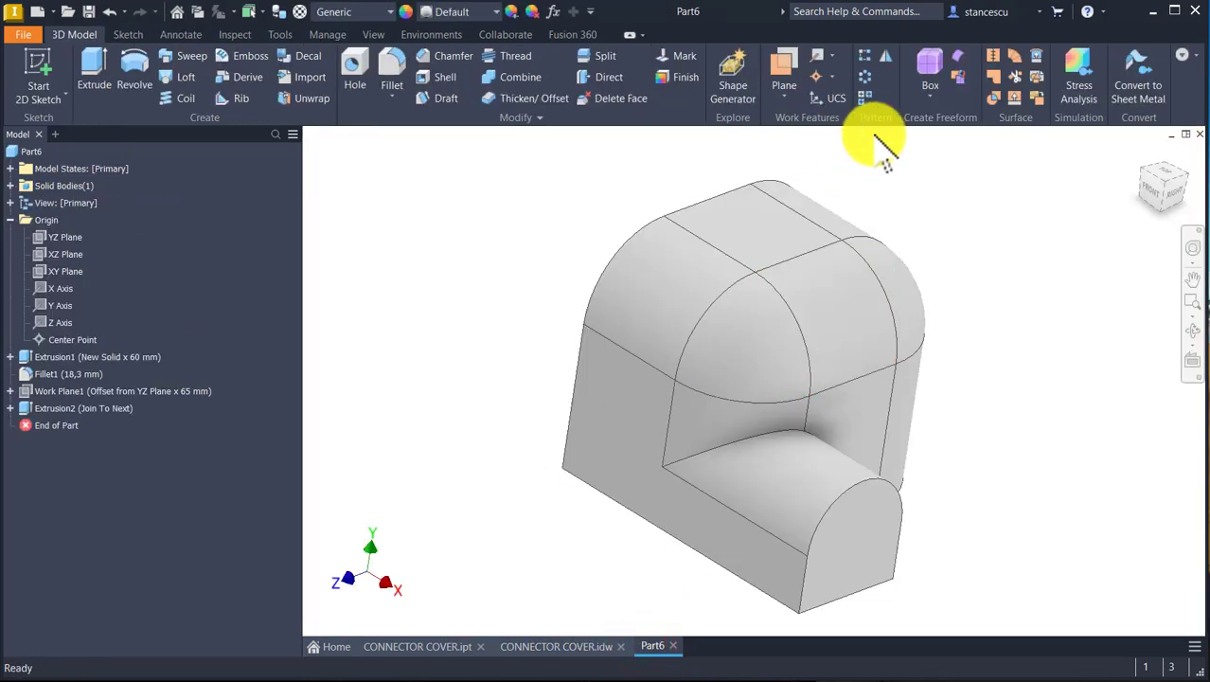
# Create a work plane offset 49.3 mm from the YZ plane of Part6 and start a sketch on it
pyautogui.press('F6')
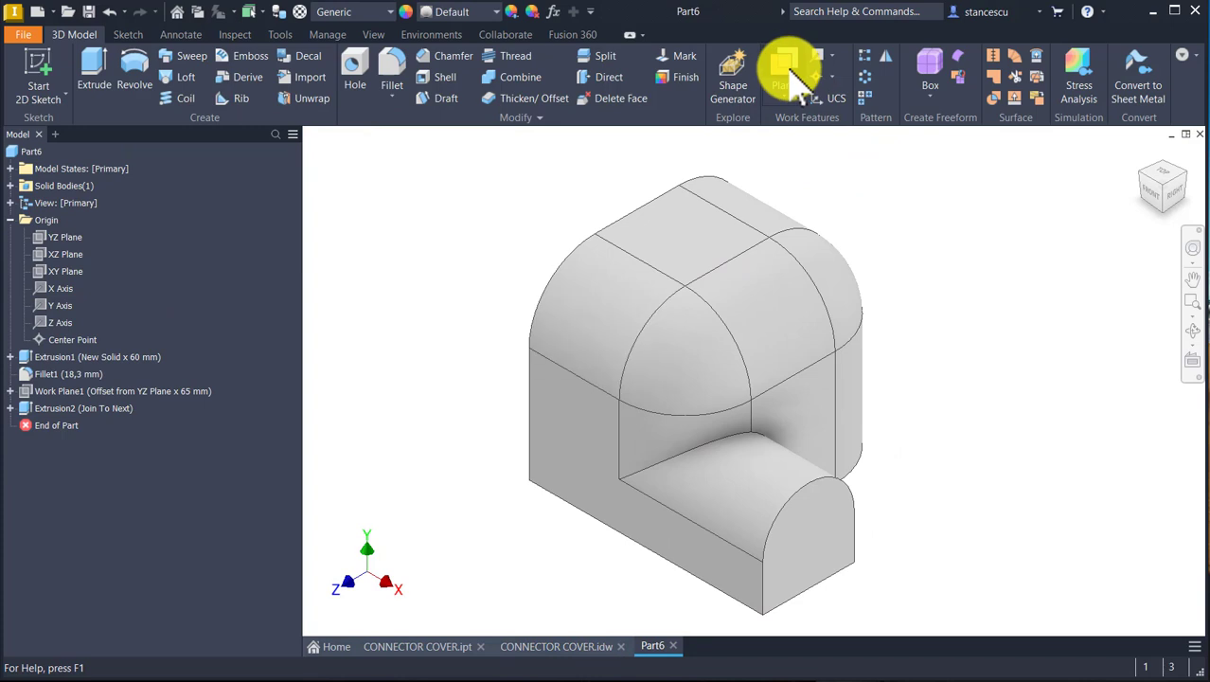
pyautogui.click(789, 72)
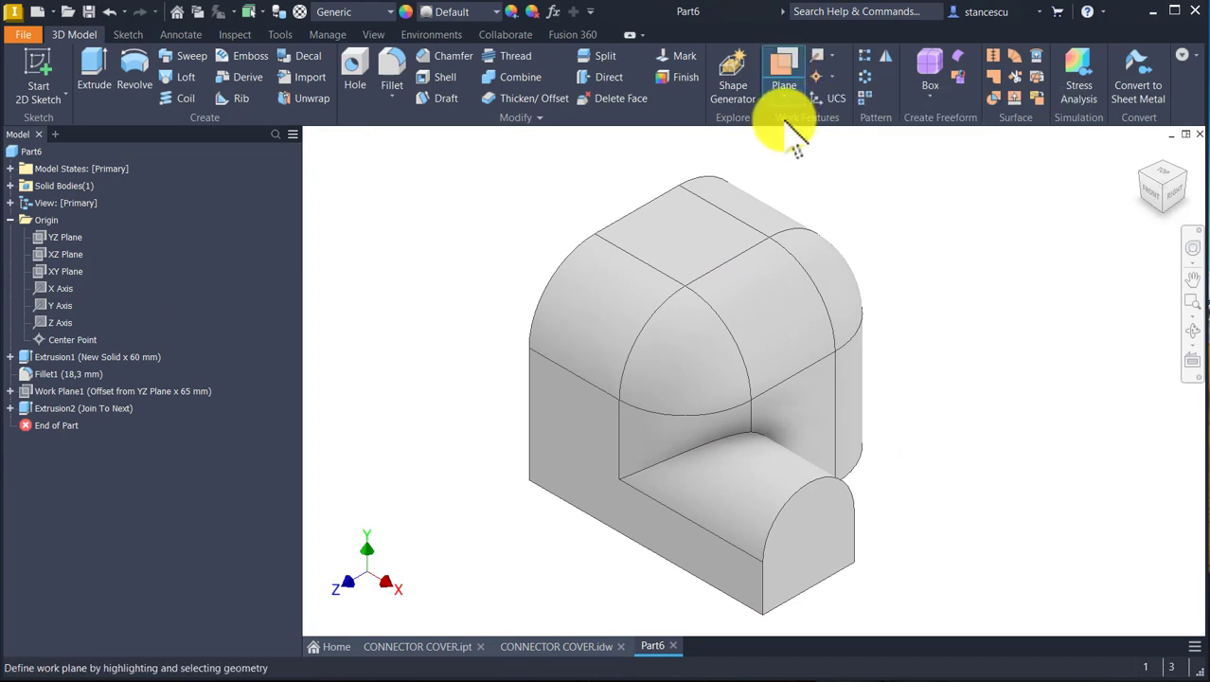
pyautogui.click(57, 238)
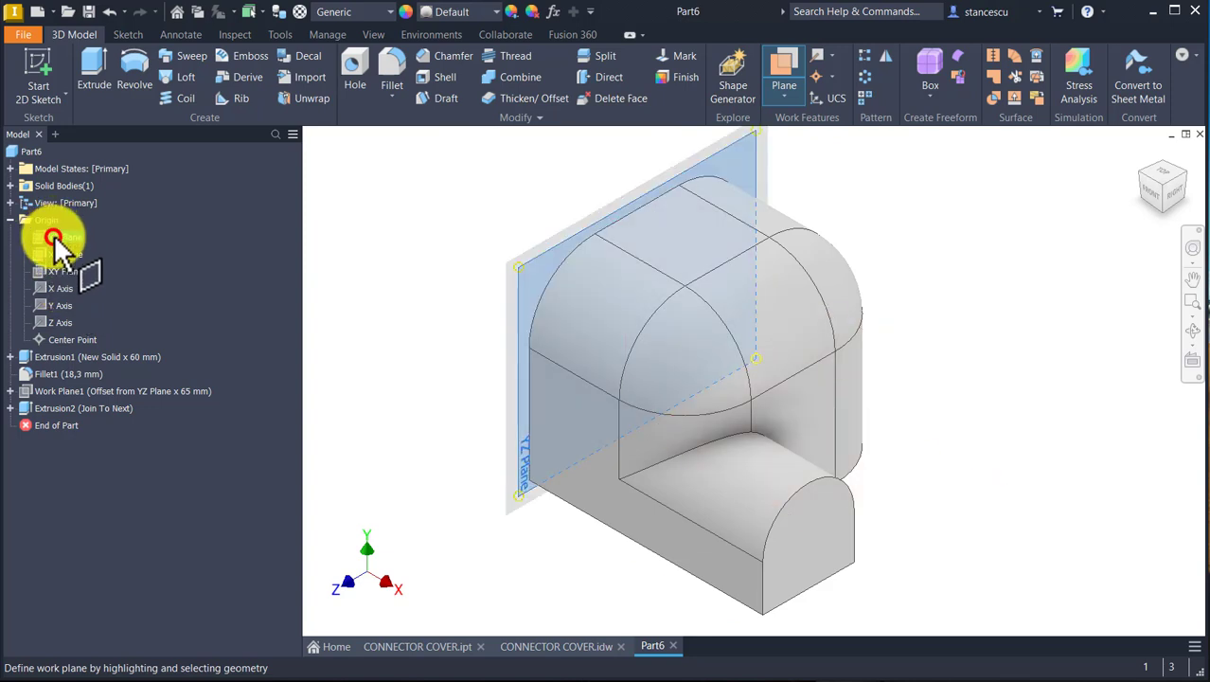
pyautogui.click(726, 157)
pyautogui.moveTo(780, 147); pyautogui.dragTo(880, 192)
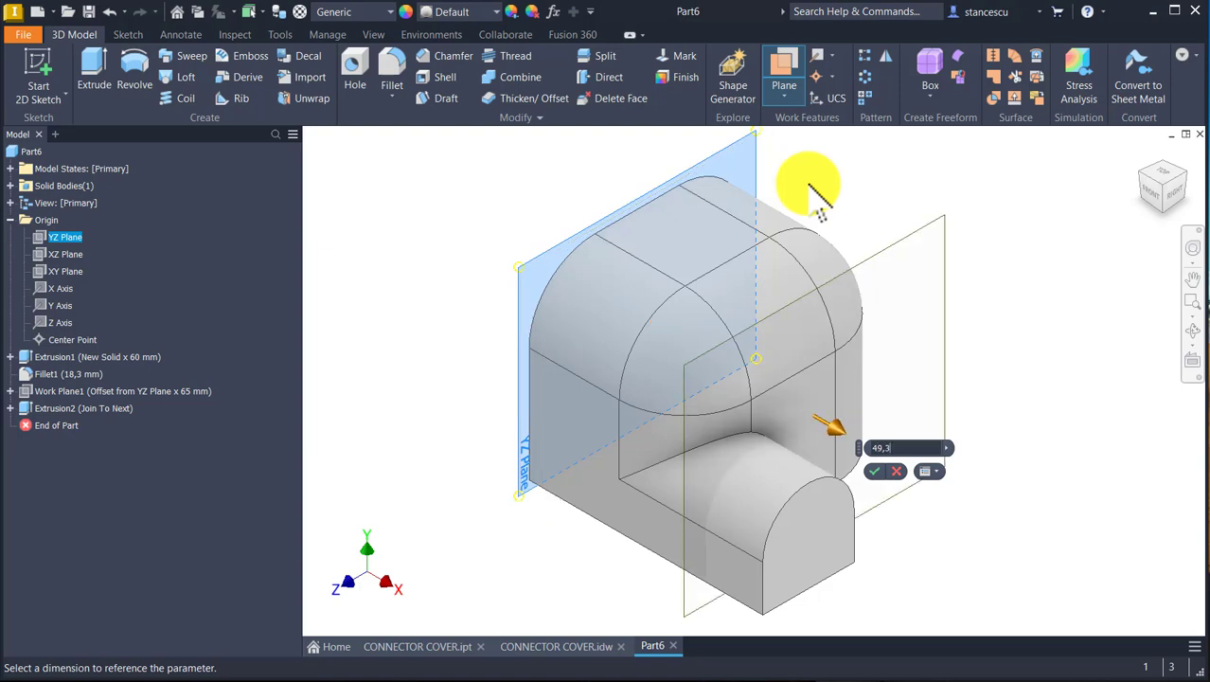
pyautogui.press('Return')
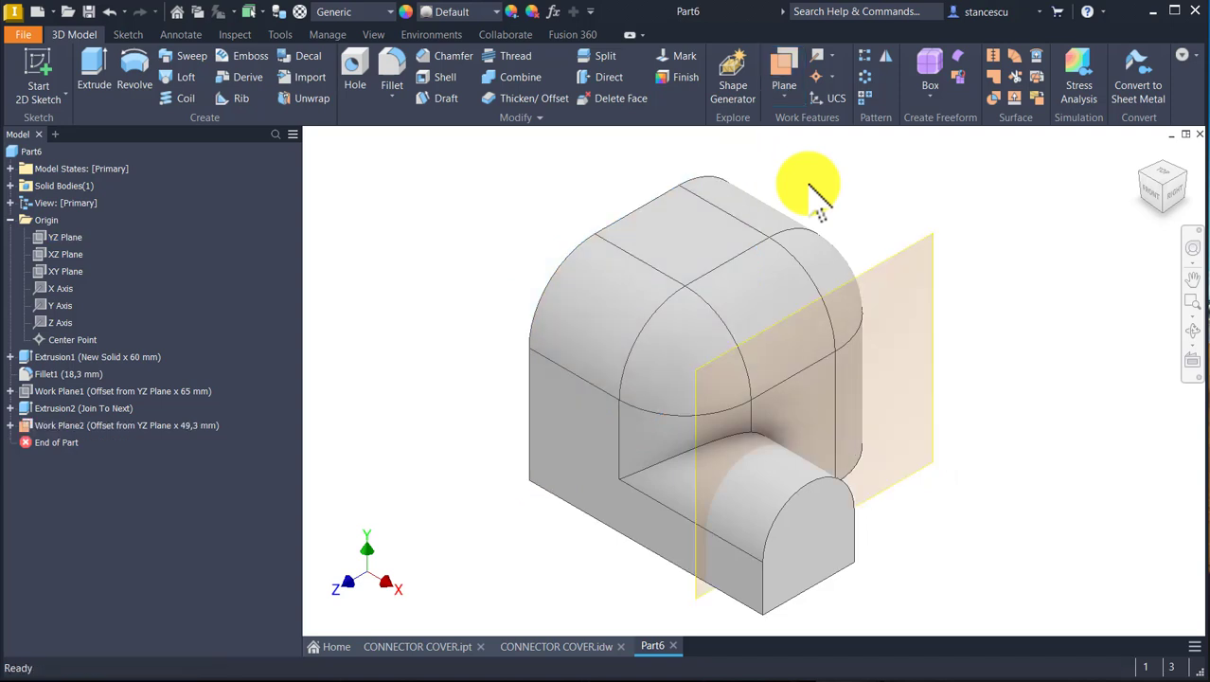
pyautogui.click(918, 470)
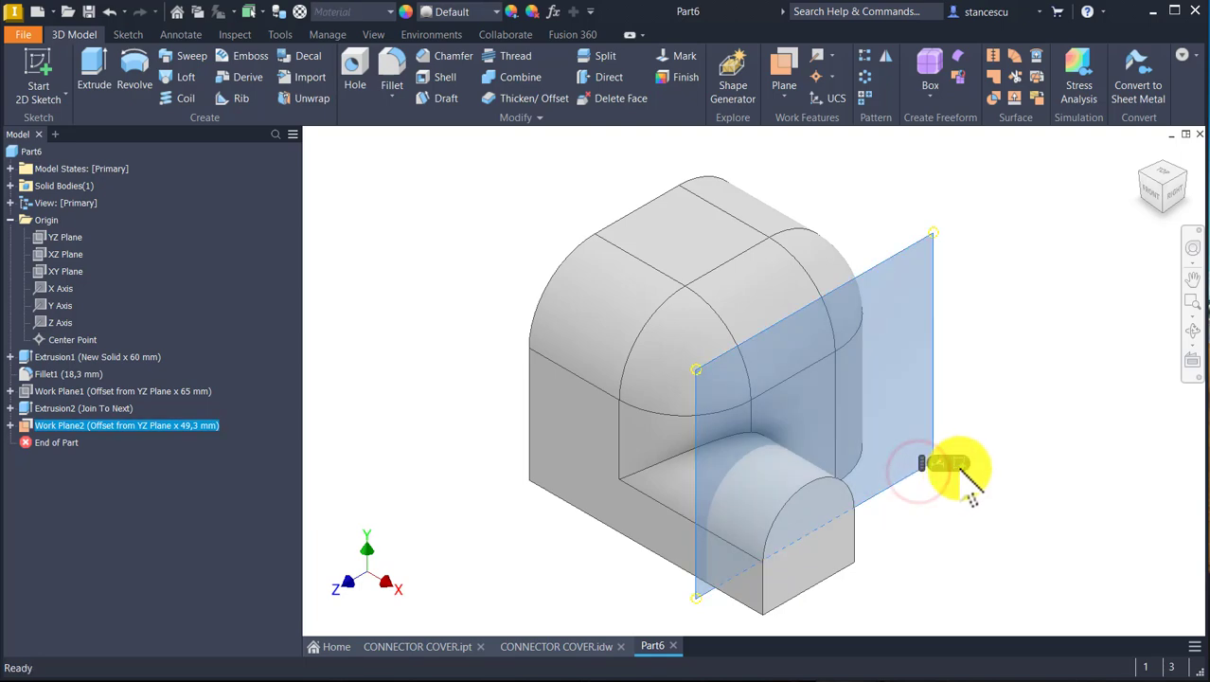
pyautogui.click(959, 464)
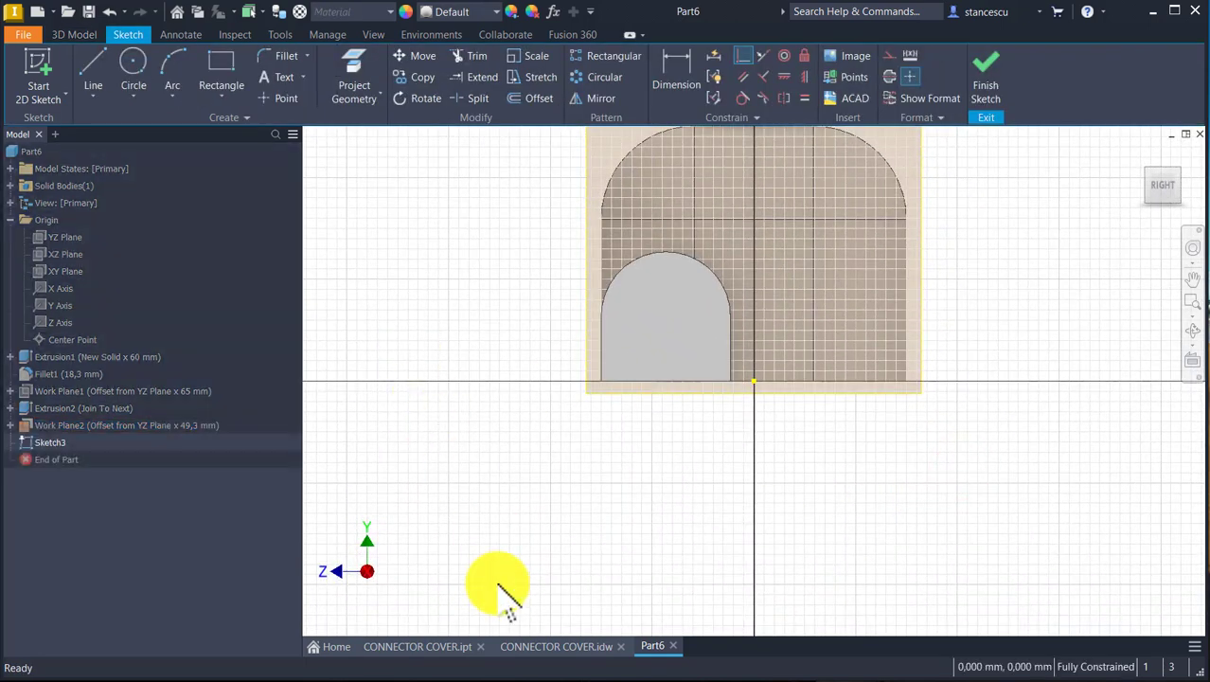
# Examine the CONNECTOR COVER.idw drawing for the second tube's outer diameter, its spacing from the first tube and its position relative to the bottom edge
pyautogui.click(535, 646)
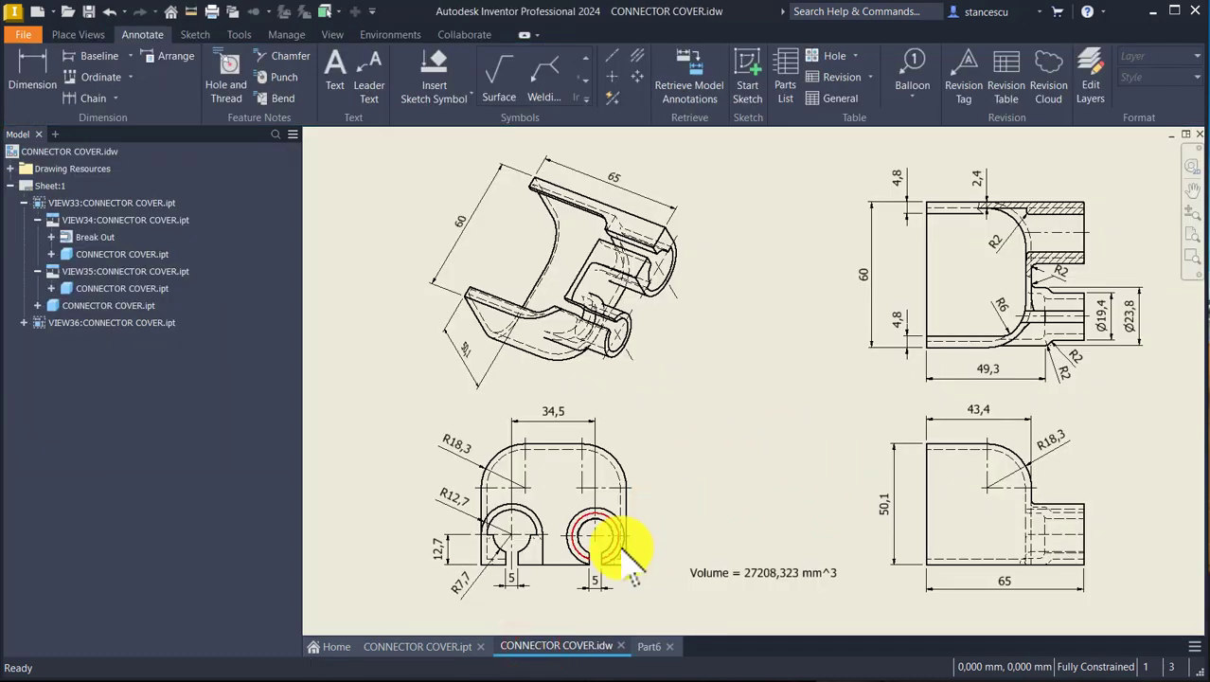
pyautogui.scroll(5, 585, 526)
pyautogui.moveTo(562, 505)
pyautogui.mouseDown(button='middle')
pyautogui.moveTo(599, 446)
pyautogui.moveTo(623, 301)
pyautogui.mouseUp(button='middle')
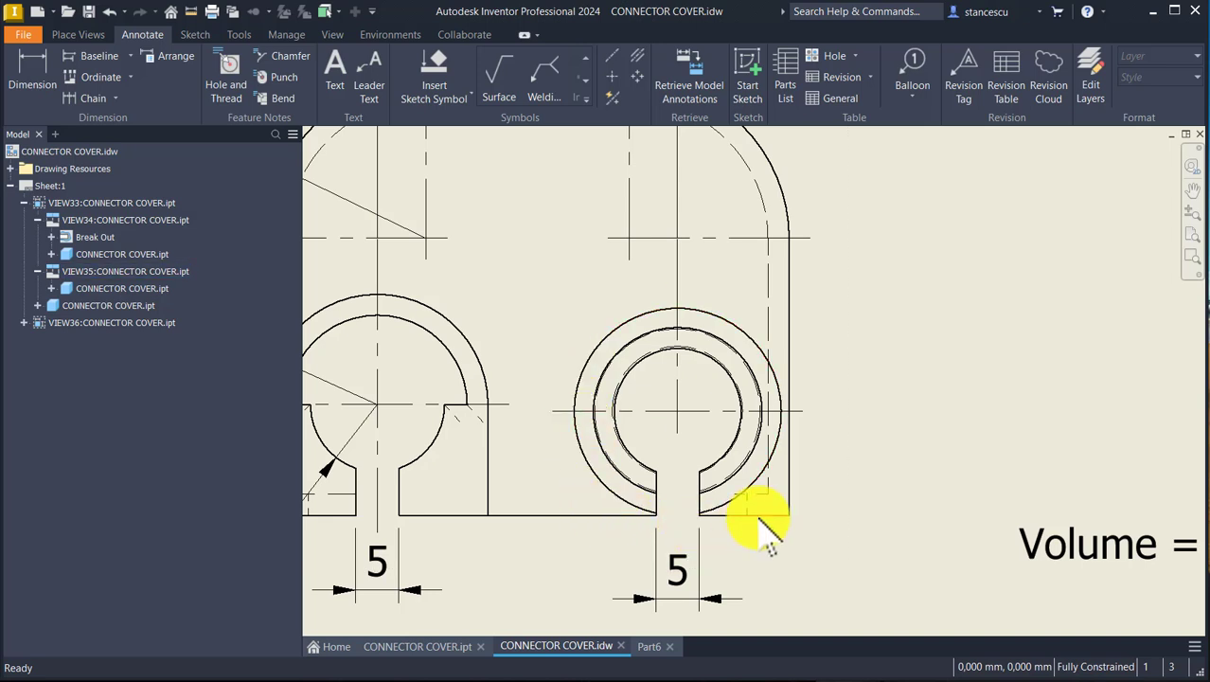
pyautogui.scroll(-2, 857, 370)
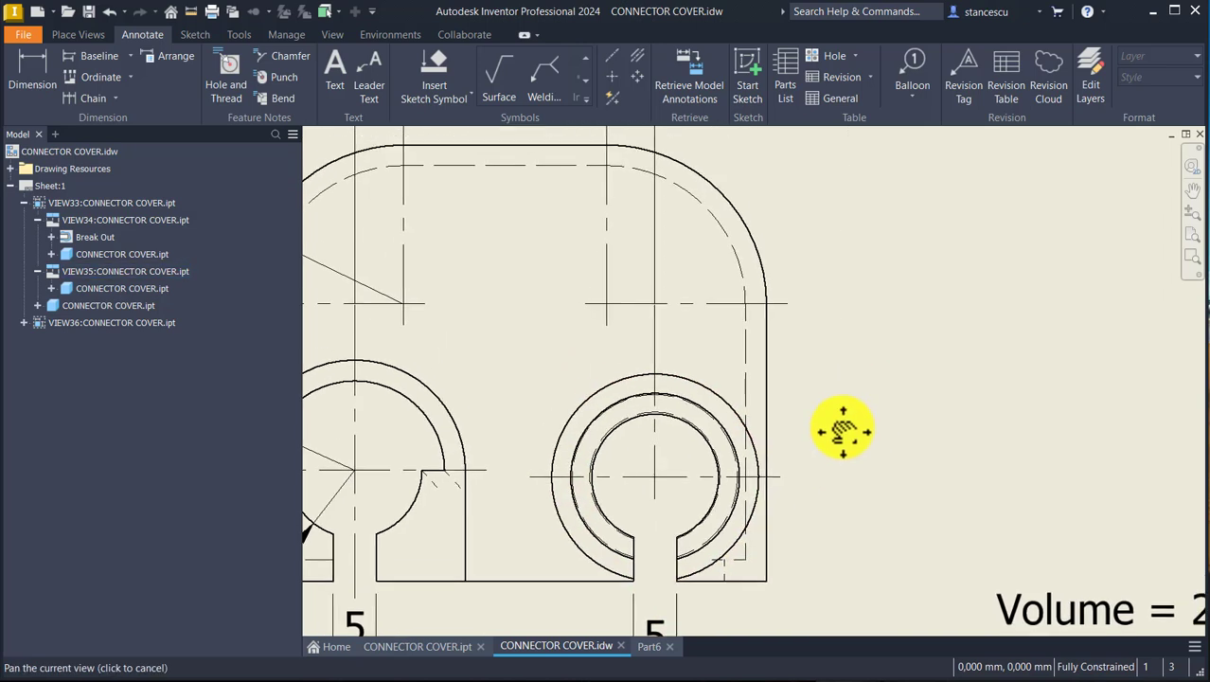
pyautogui.scroll(-2, 877, 315)
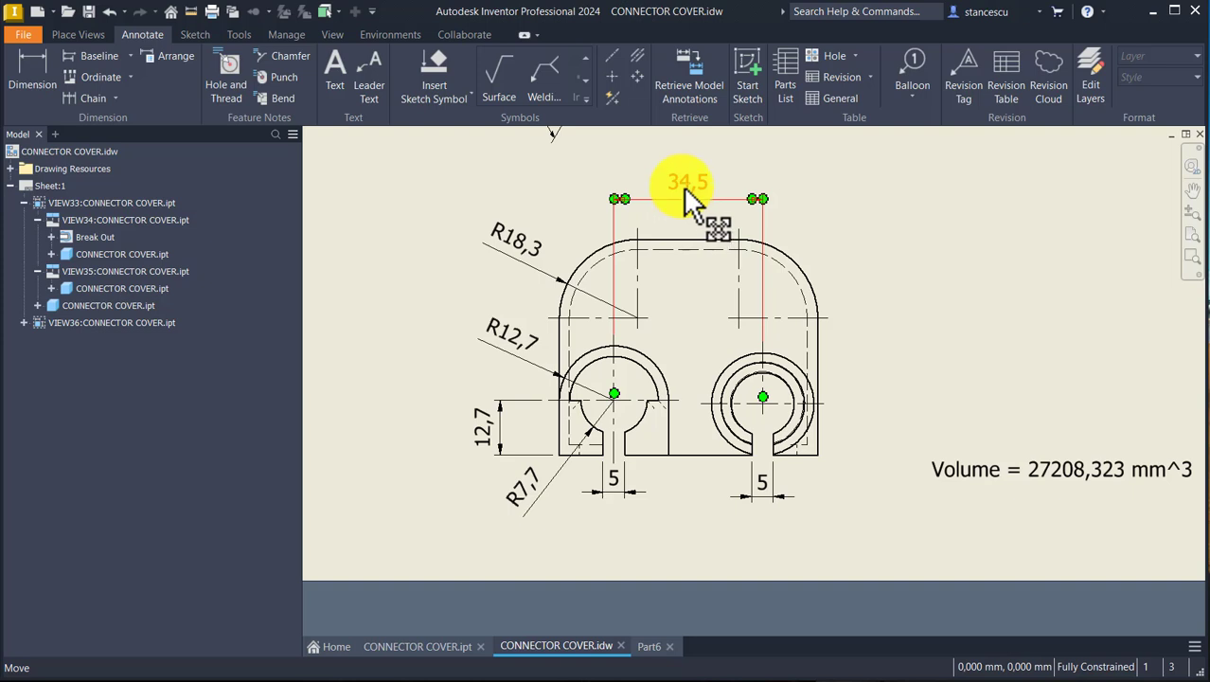
pyautogui.moveTo(975, 381)
pyautogui.mouseDown(button='middle')
pyautogui.moveTo(526, 548)
pyautogui.moveTo(629, 473)
pyautogui.moveTo(729, 495)
pyautogui.moveTo(702, 519)
pyautogui.mouseUp(button='middle')
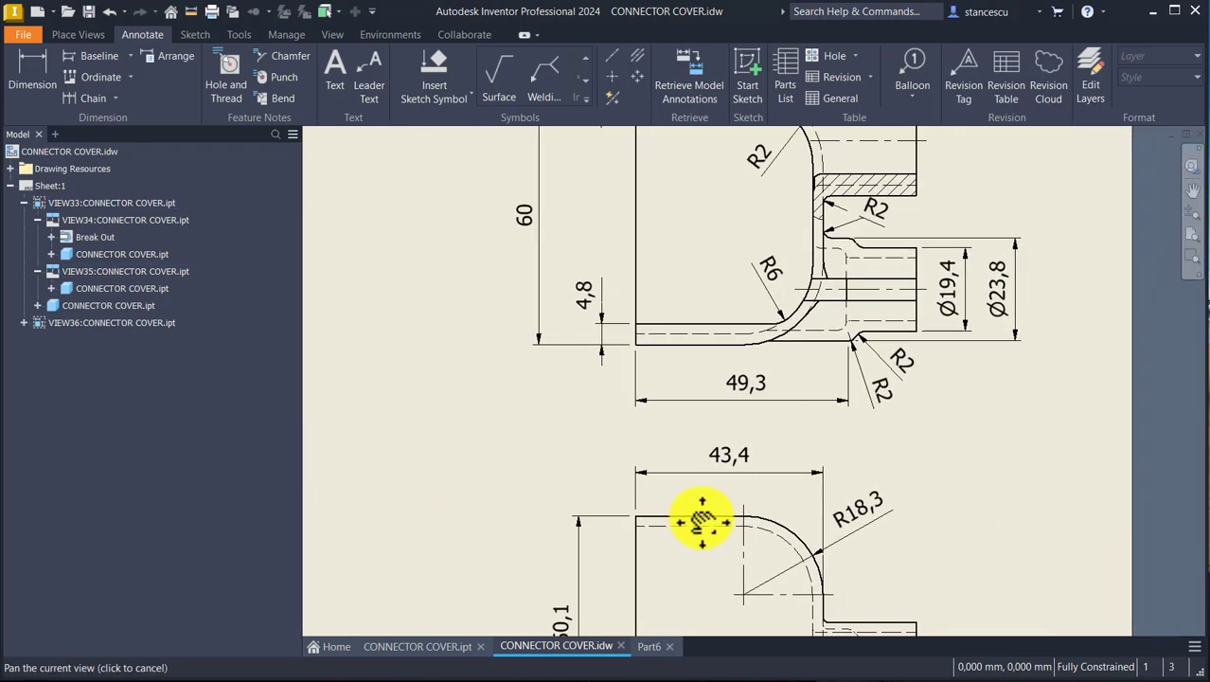
pyautogui.click(653, 646)
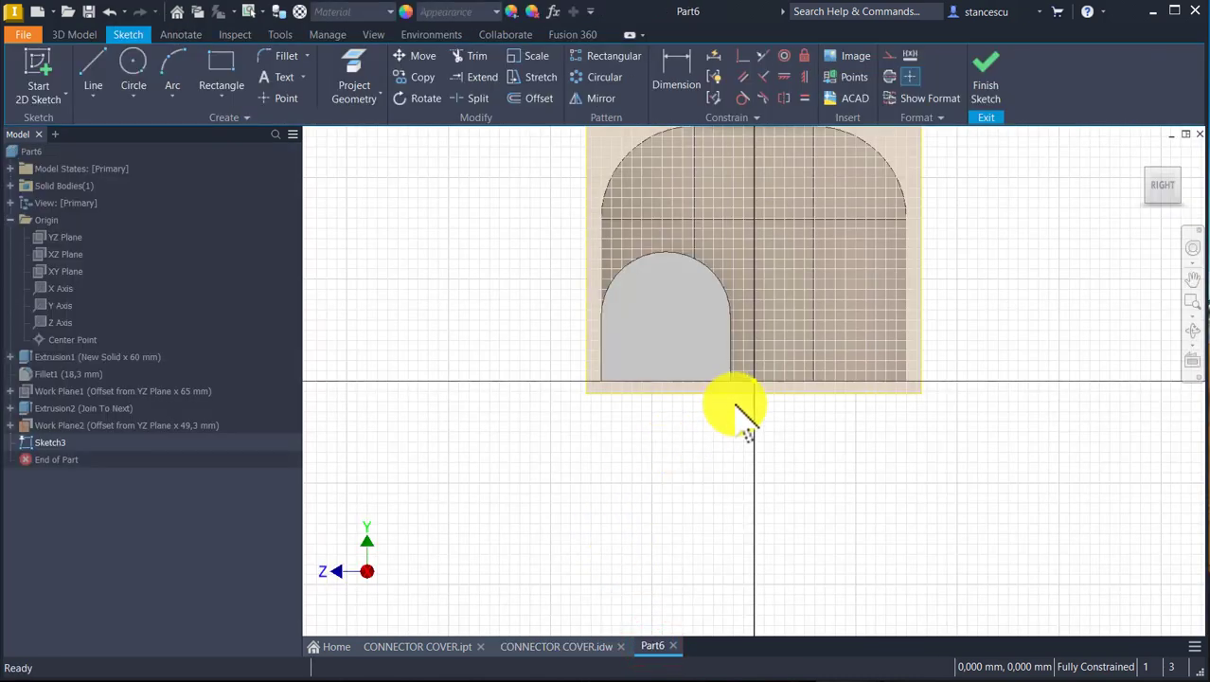
# Sketch a circle with a diameter of 23.8 mm beside the block, on the side away from the arch
pyautogui.click(125, 61)
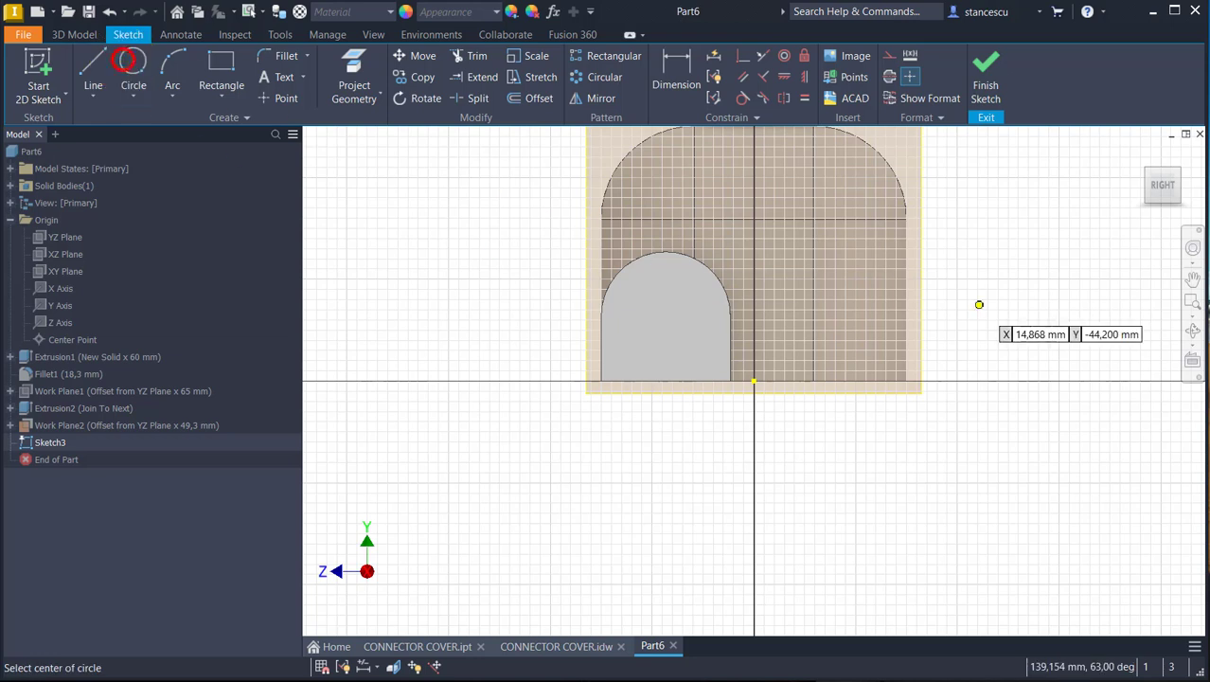
pyautogui.click(985, 264)
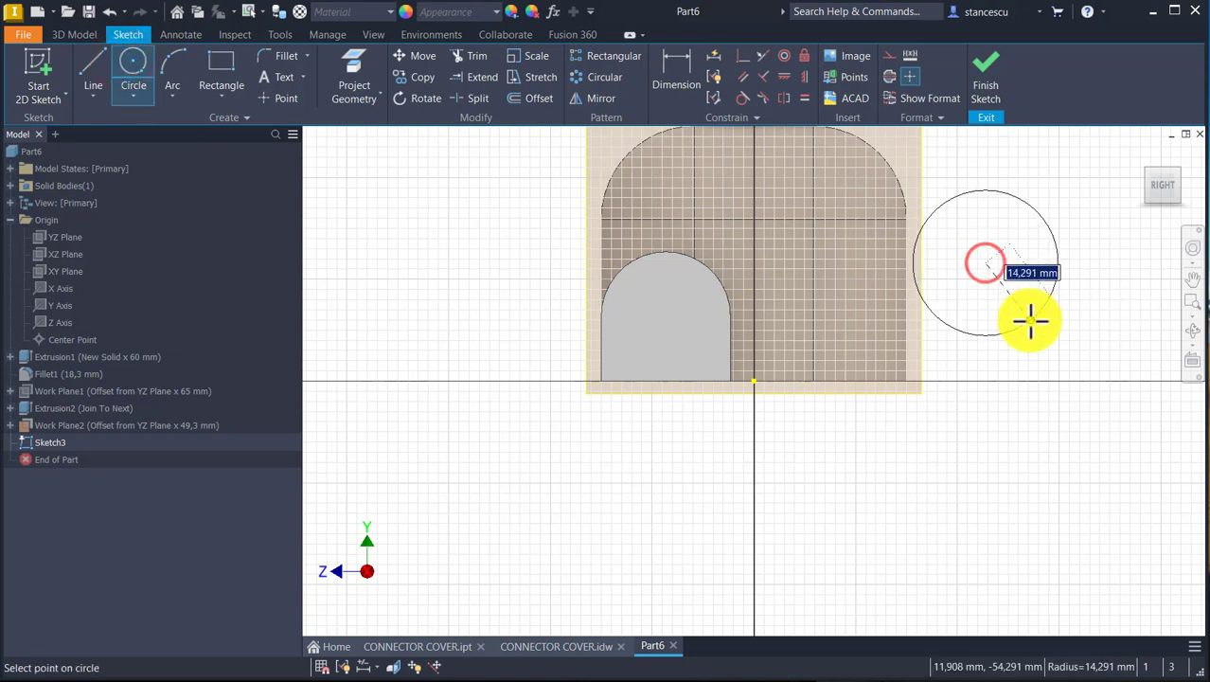
pyautogui.rightClick(1030, 322)
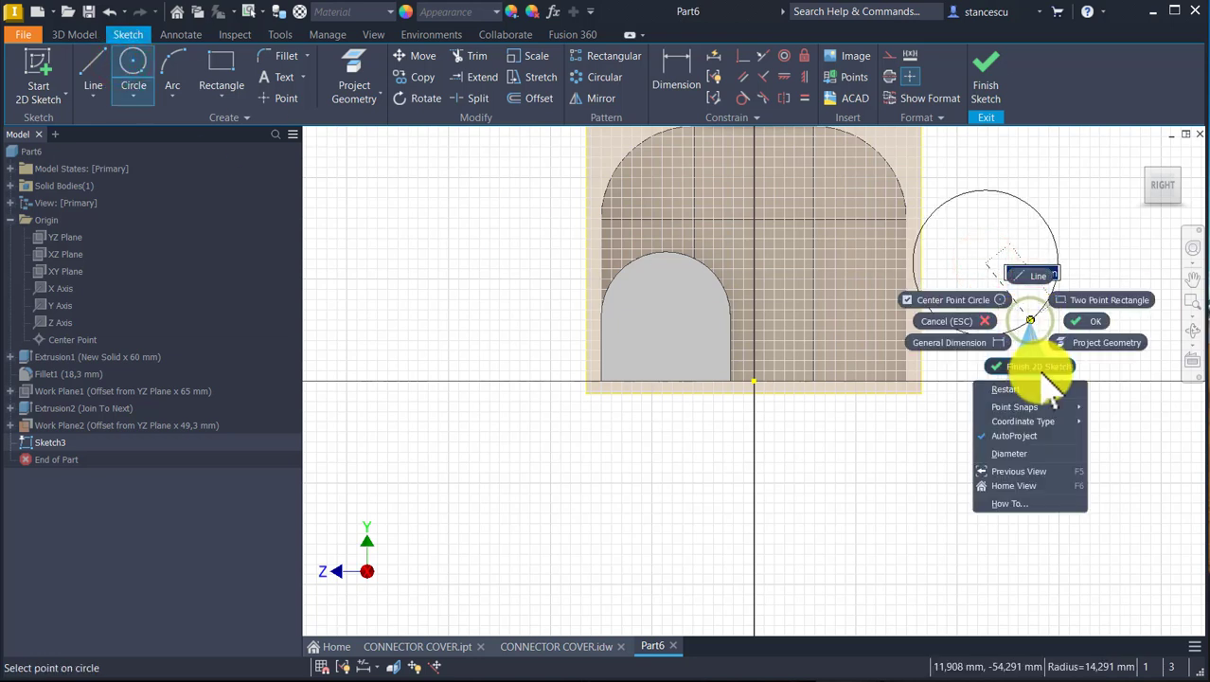
pyautogui.click(1020, 452)
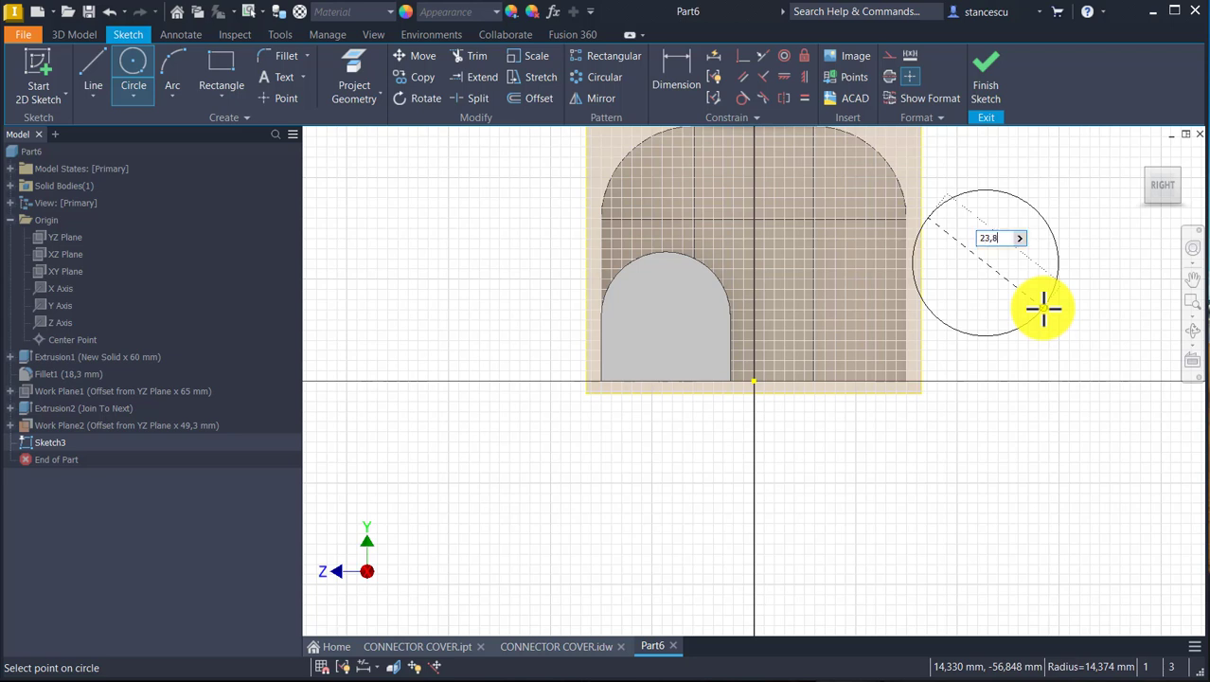
pyautogui.press('Return')
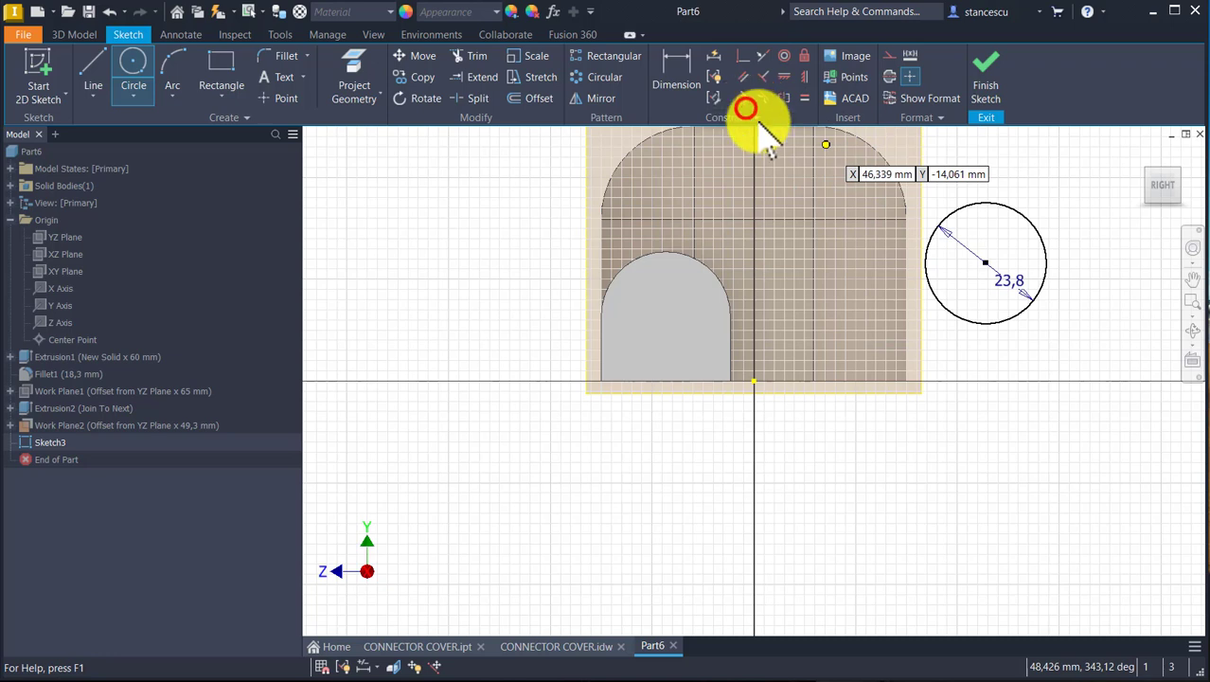
# Make the circle tangent to the arch's bottom edge and dimension its centre 34.5 mm horizontally from the arch's centre
pyautogui.click(742, 99)
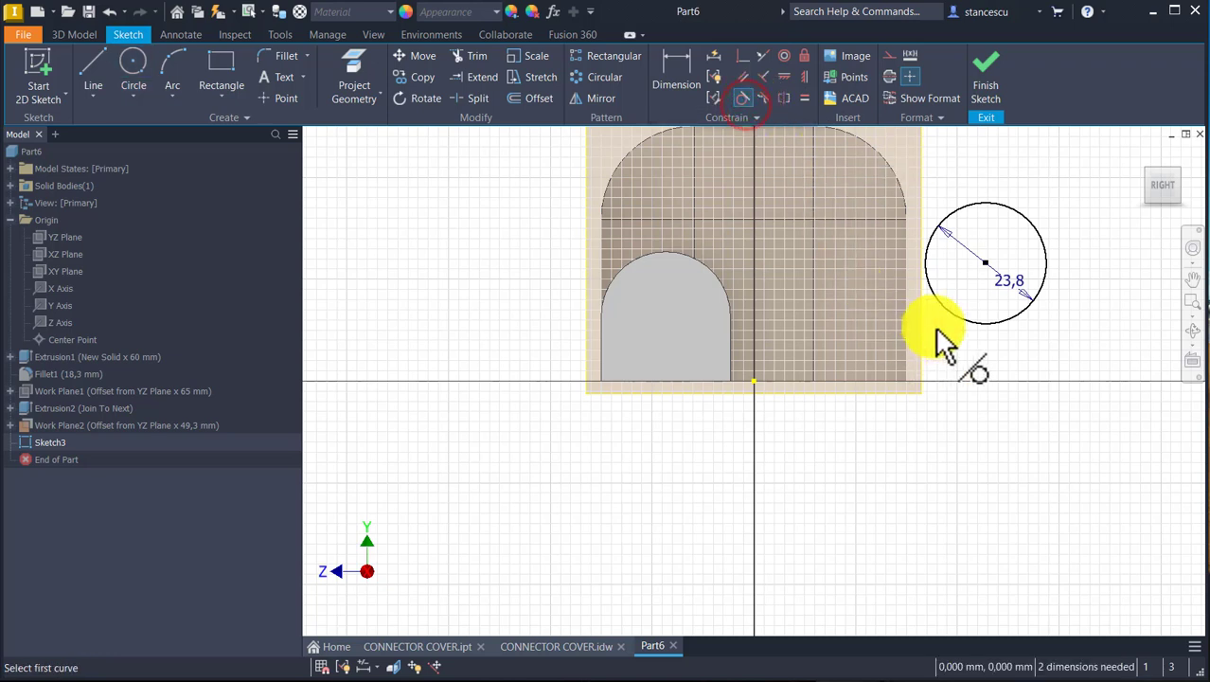
pyautogui.click(985, 322)
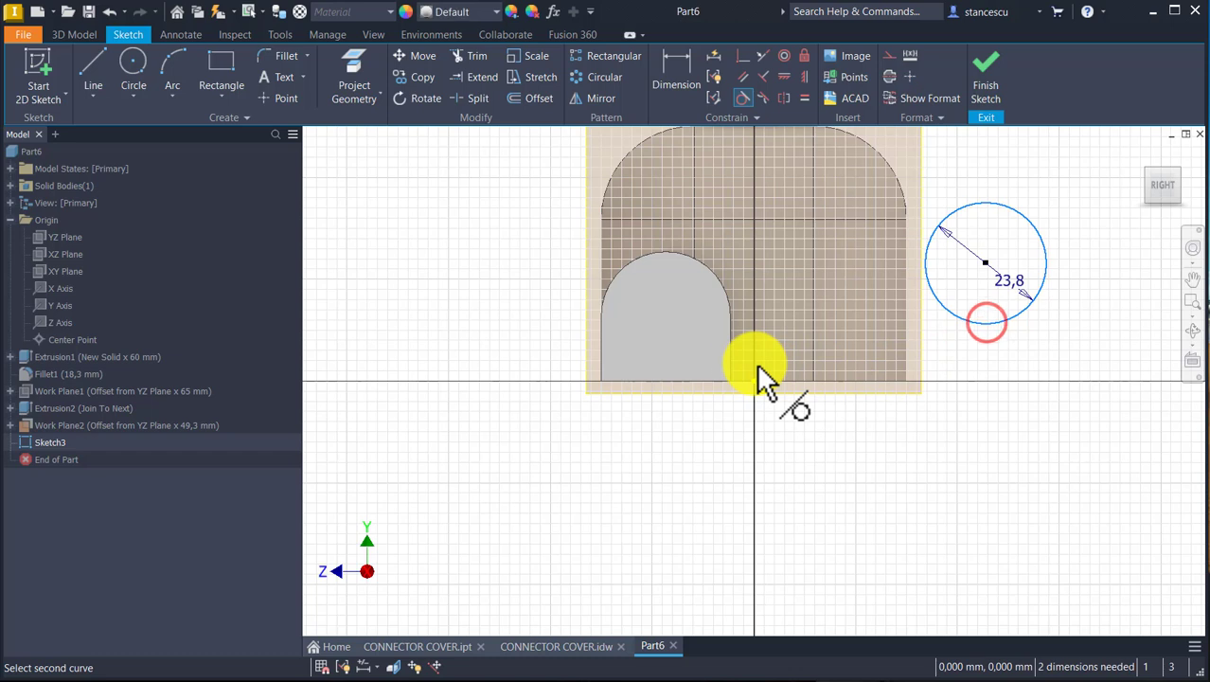
pyautogui.click(703, 385)
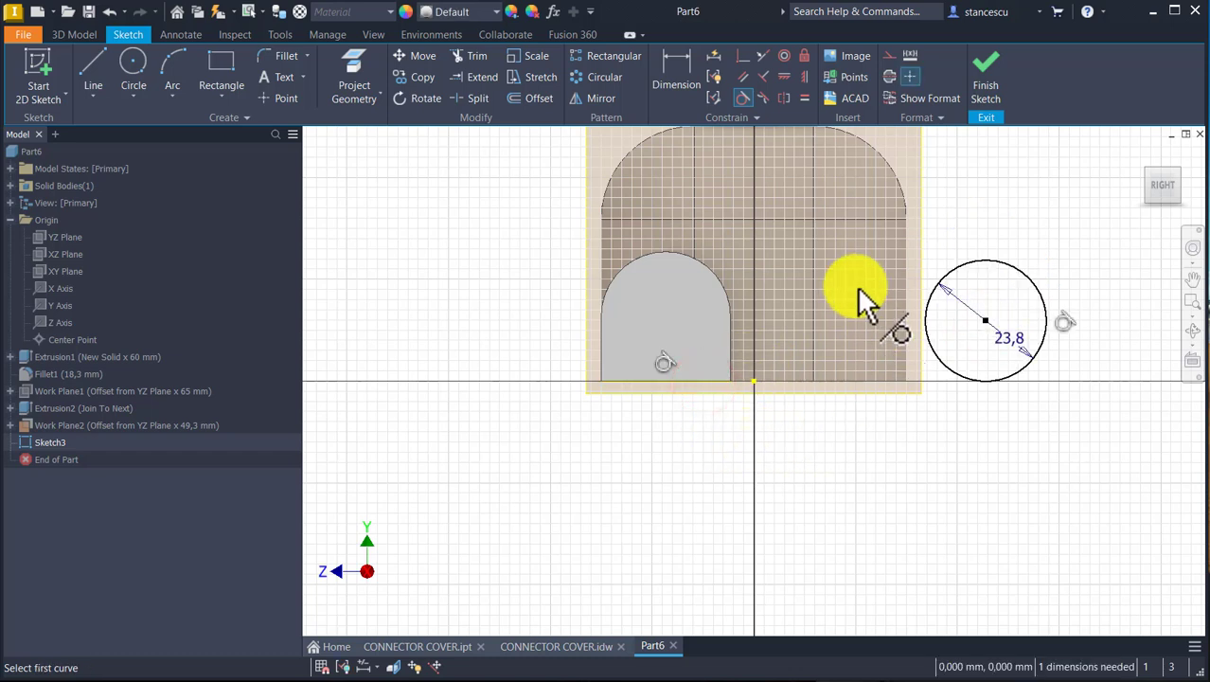
pyautogui.click(688, 66)
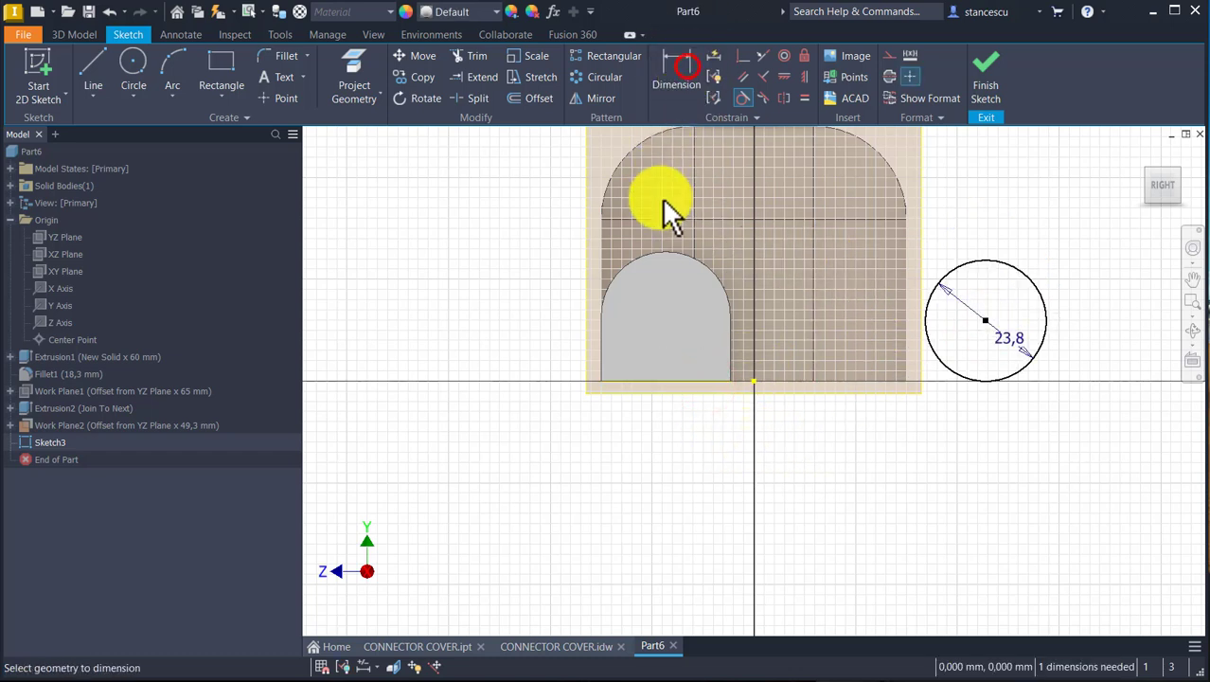
pyautogui.click(710, 272)
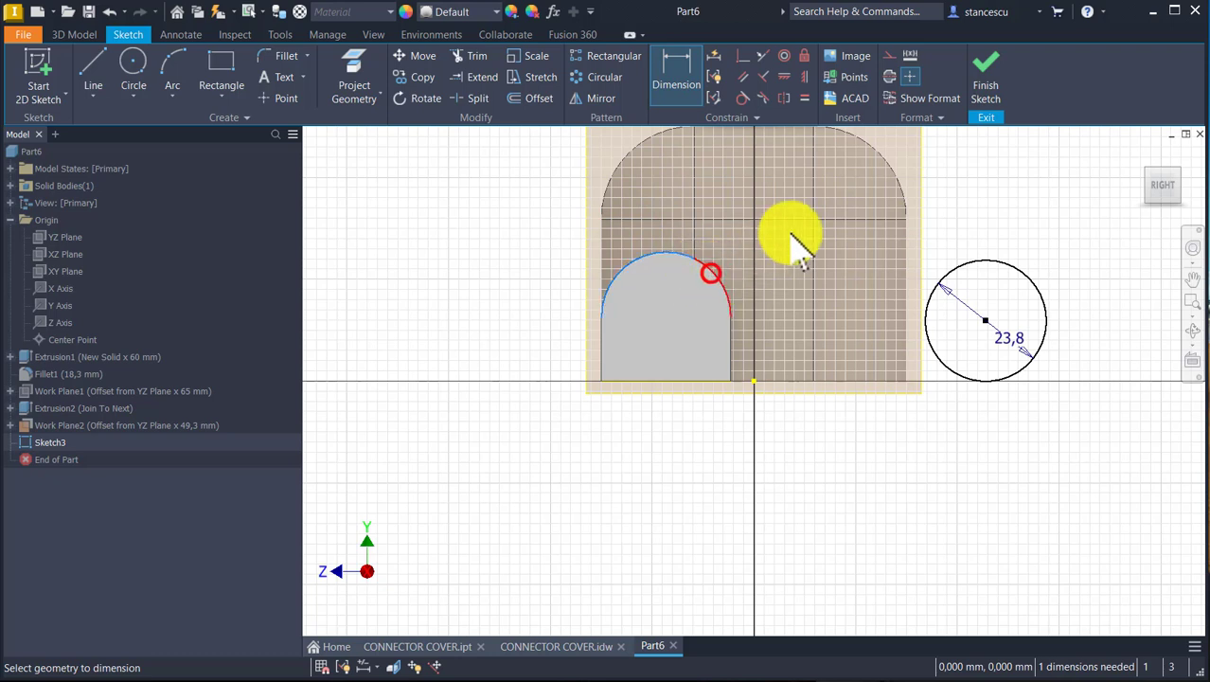
pyautogui.click(967, 267)
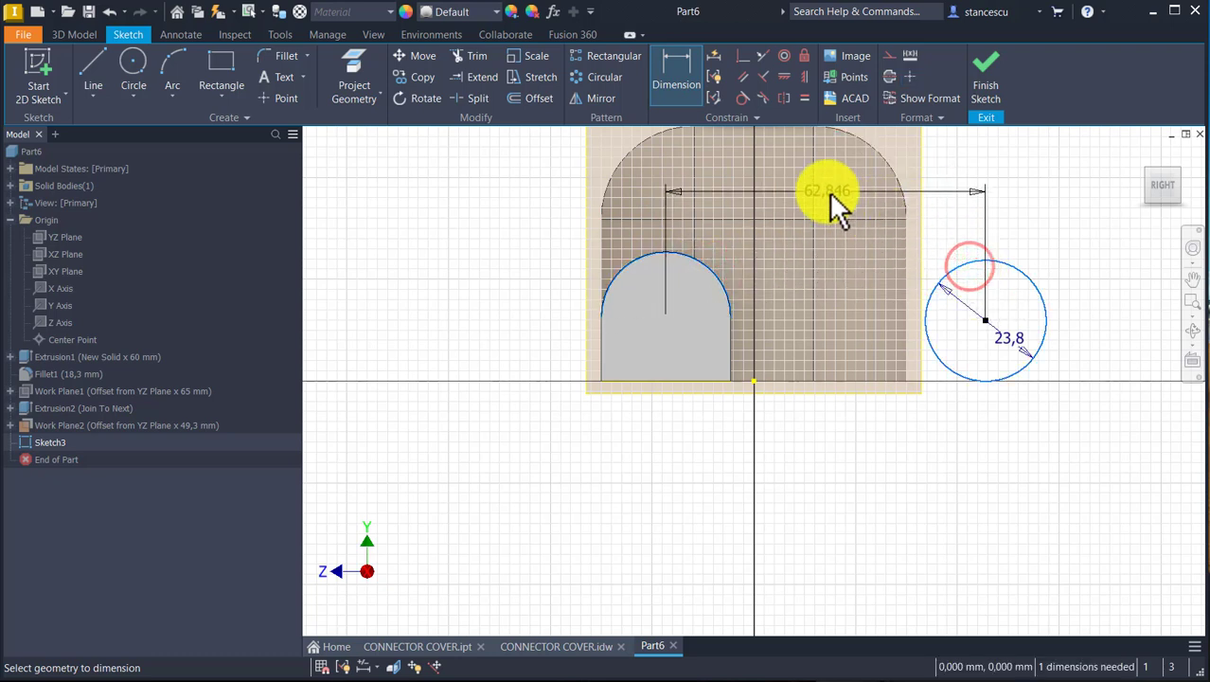
pyautogui.click(859, 247)
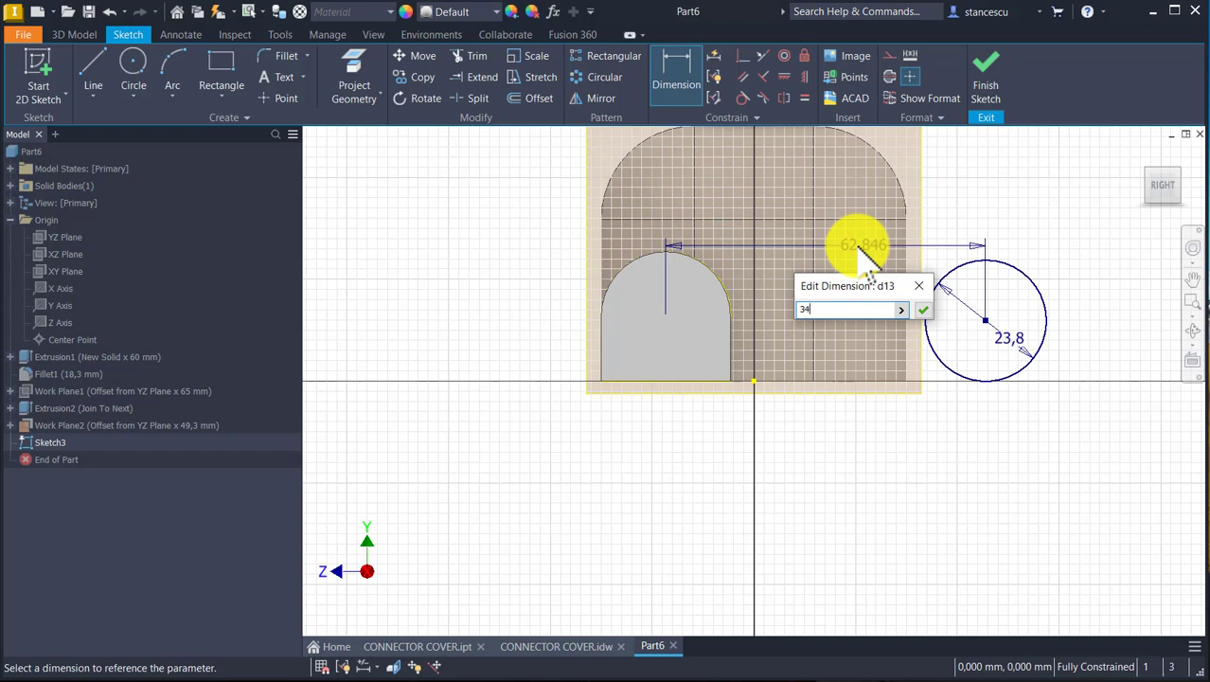
pyautogui.press('Return')
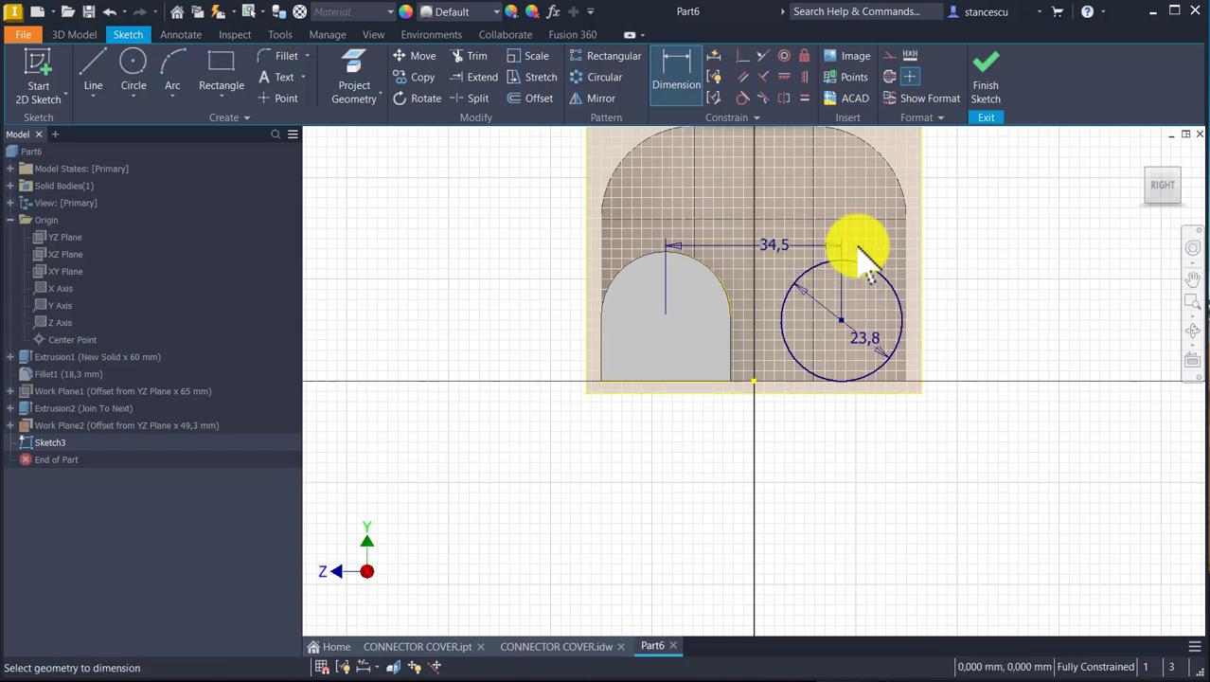
# Finish the sketch, extrude the 23.8 mm circle To Next onto the body, and hide its work plane
pyautogui.click(985, 64)
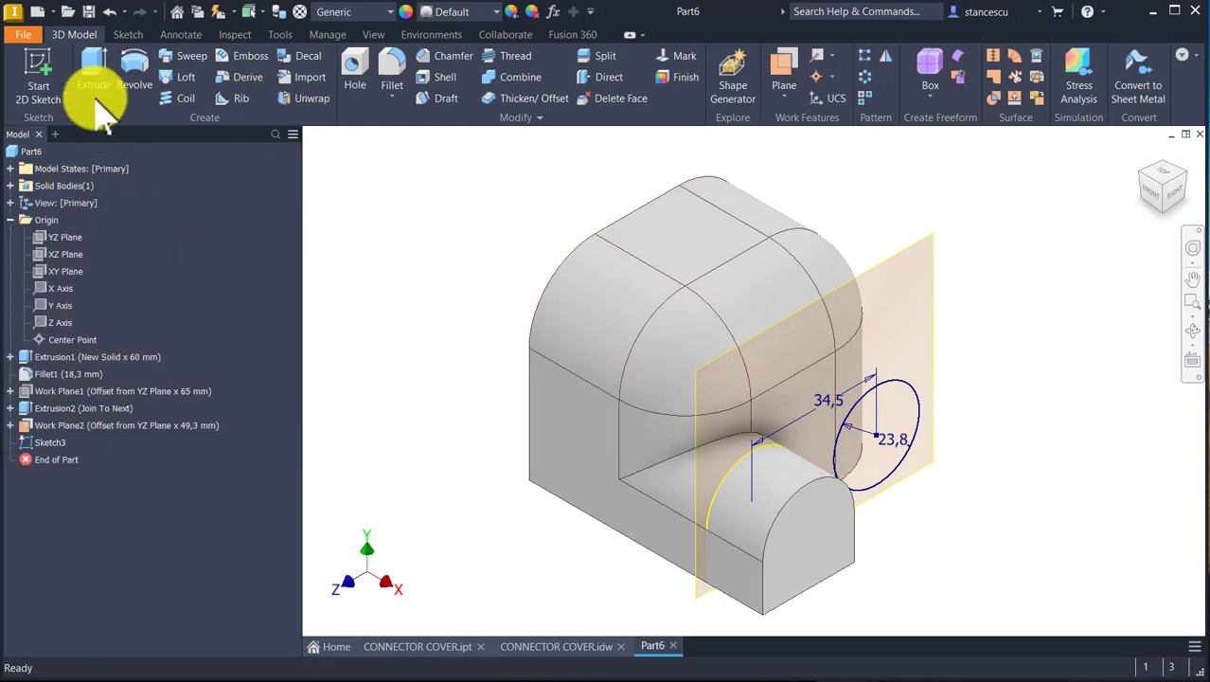
pyautogui.click(95, 71)
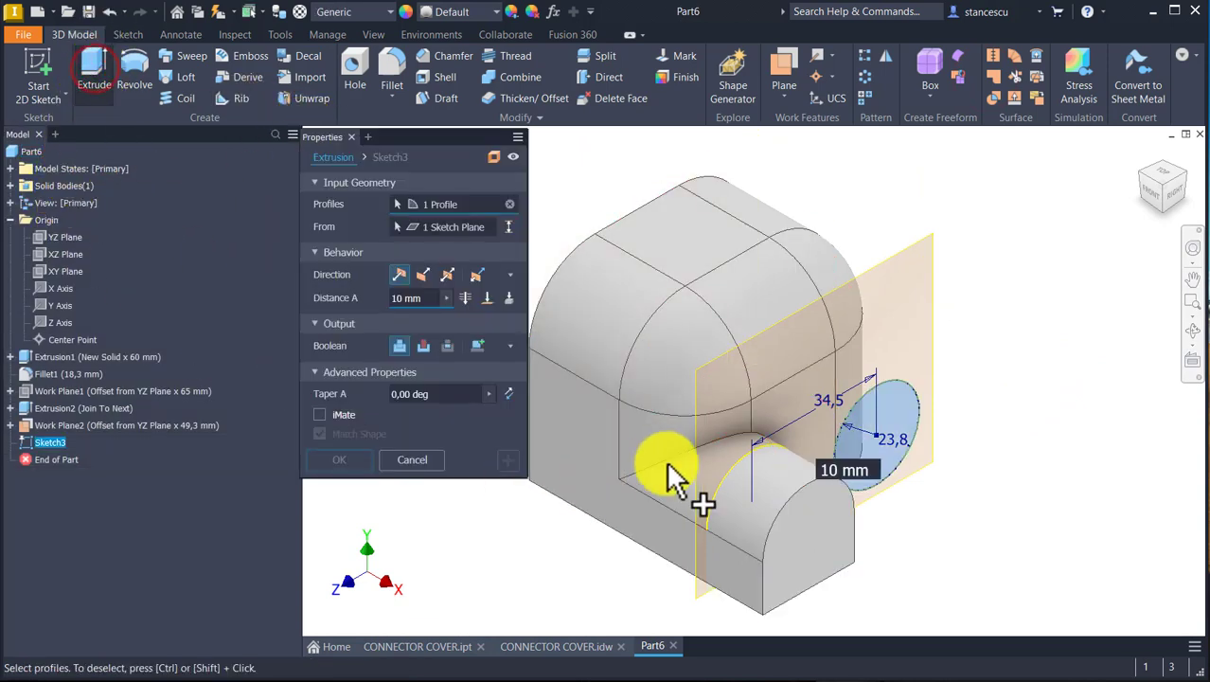
pyautogui.click(509, 297)
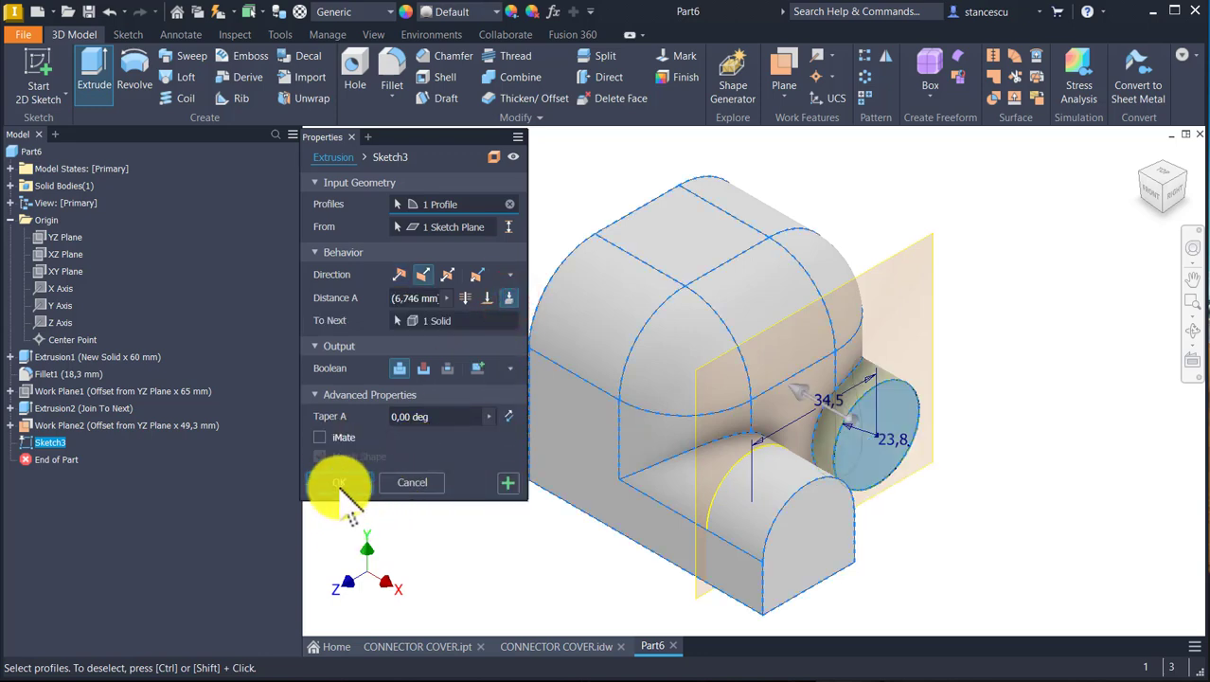
pyautogui.click(338, 480)
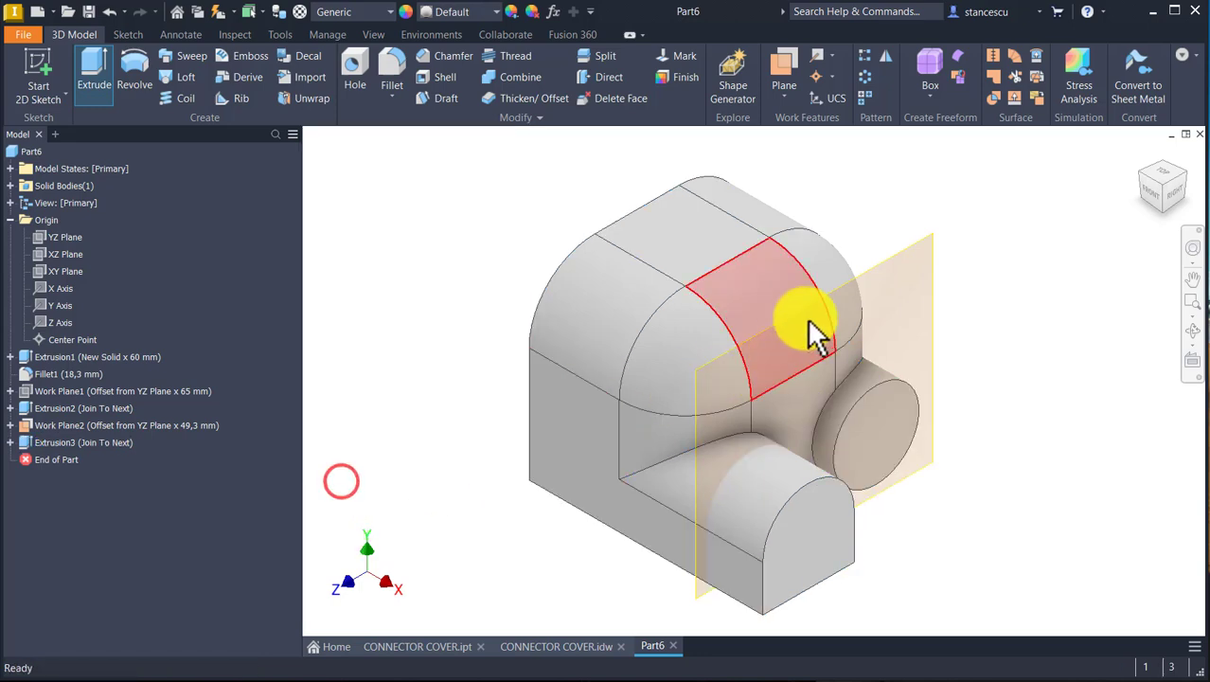
pyautogui.rightClick(926, 240)
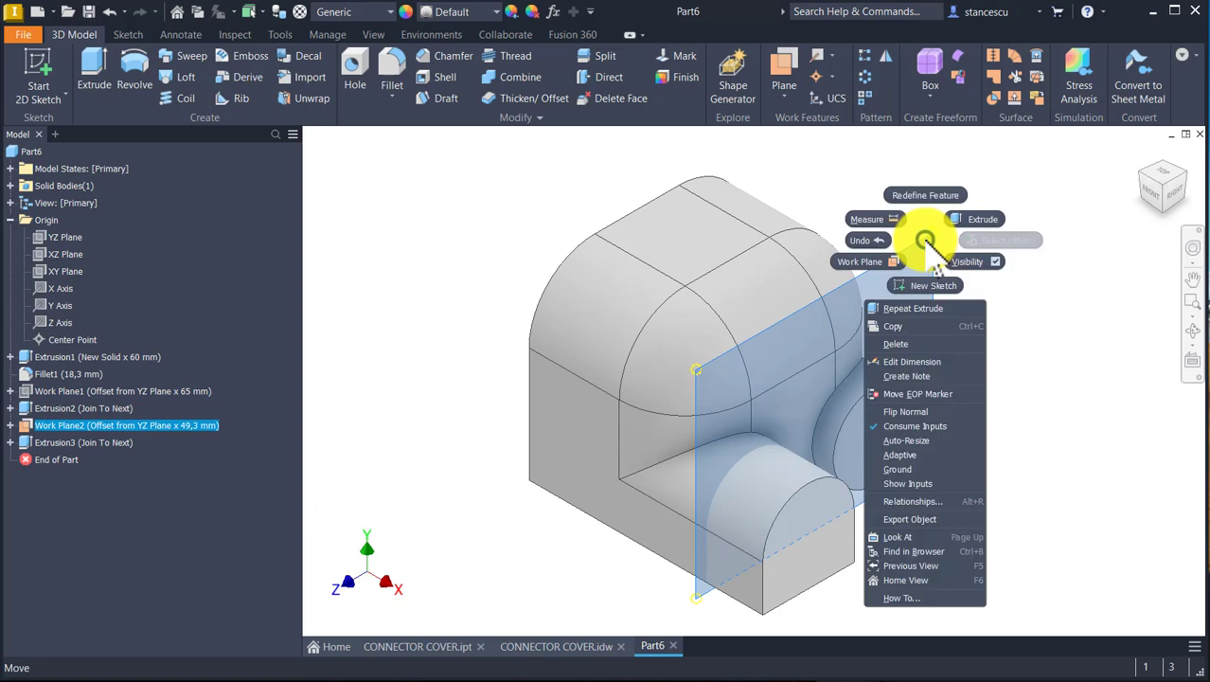
pyautogui.click(967, 261)
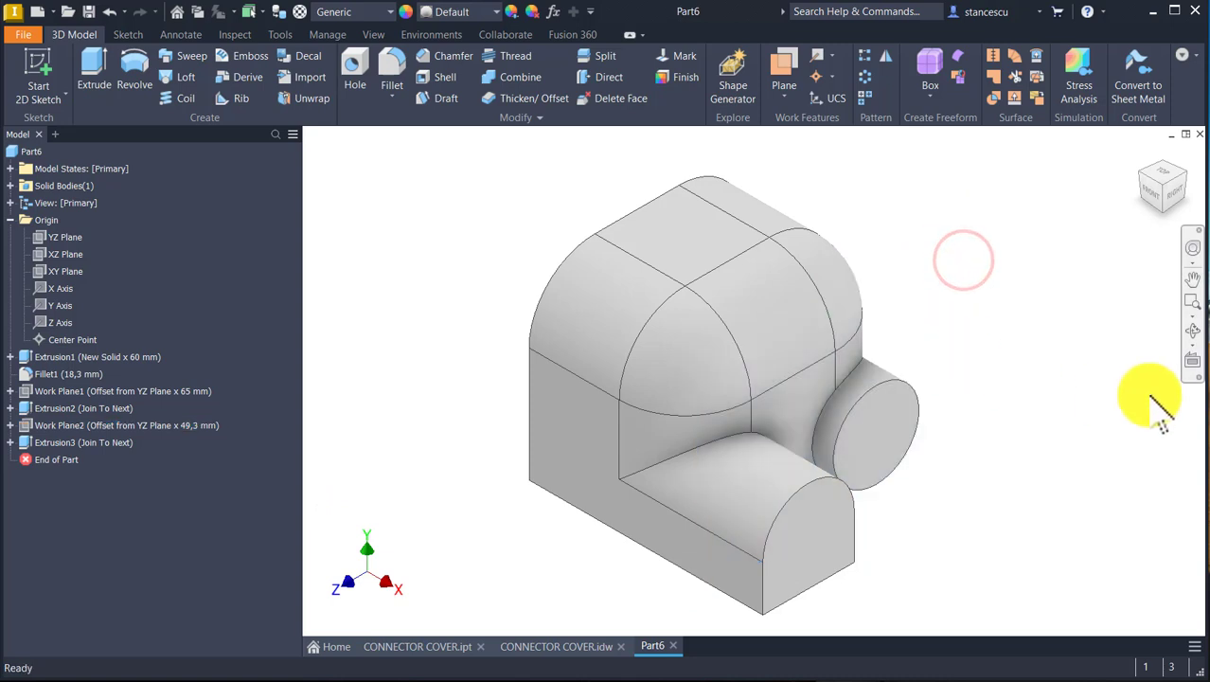
# Examine the CONNECTOR COVER.idw drawing for the second tube's stepped end: its smaller diameter, its R2 radii and where the step begins
pyautogui.click(578, 645)
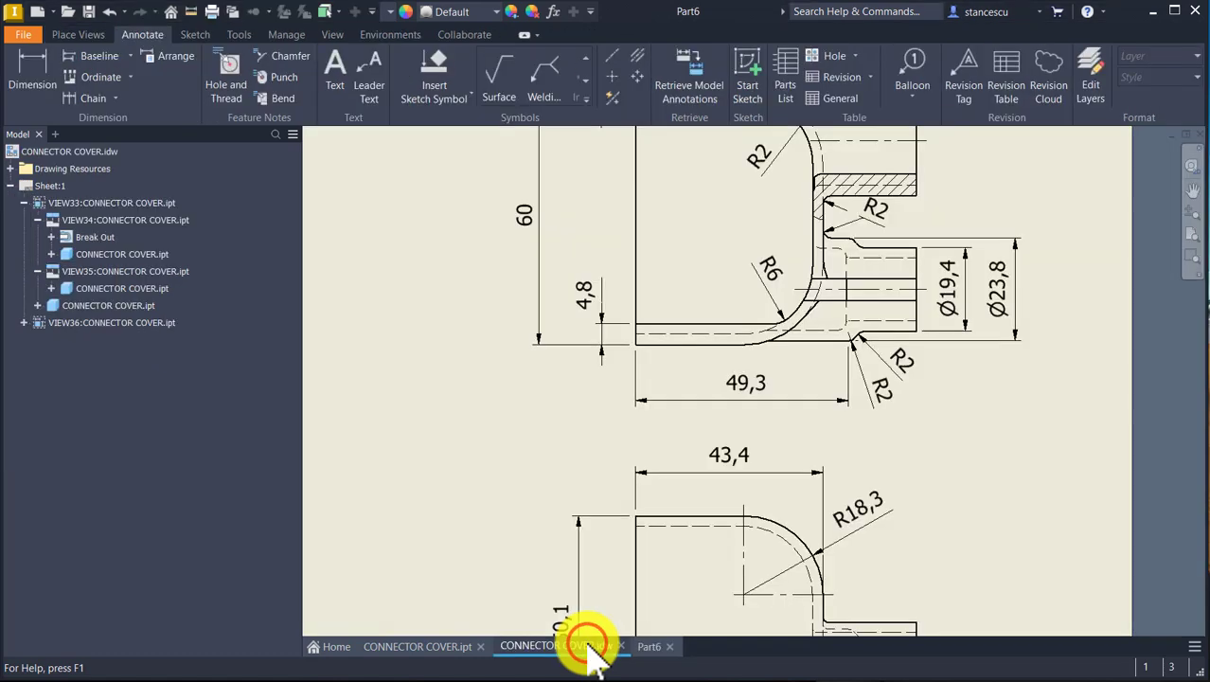
pyautogui.scroll(5, 848, 373)
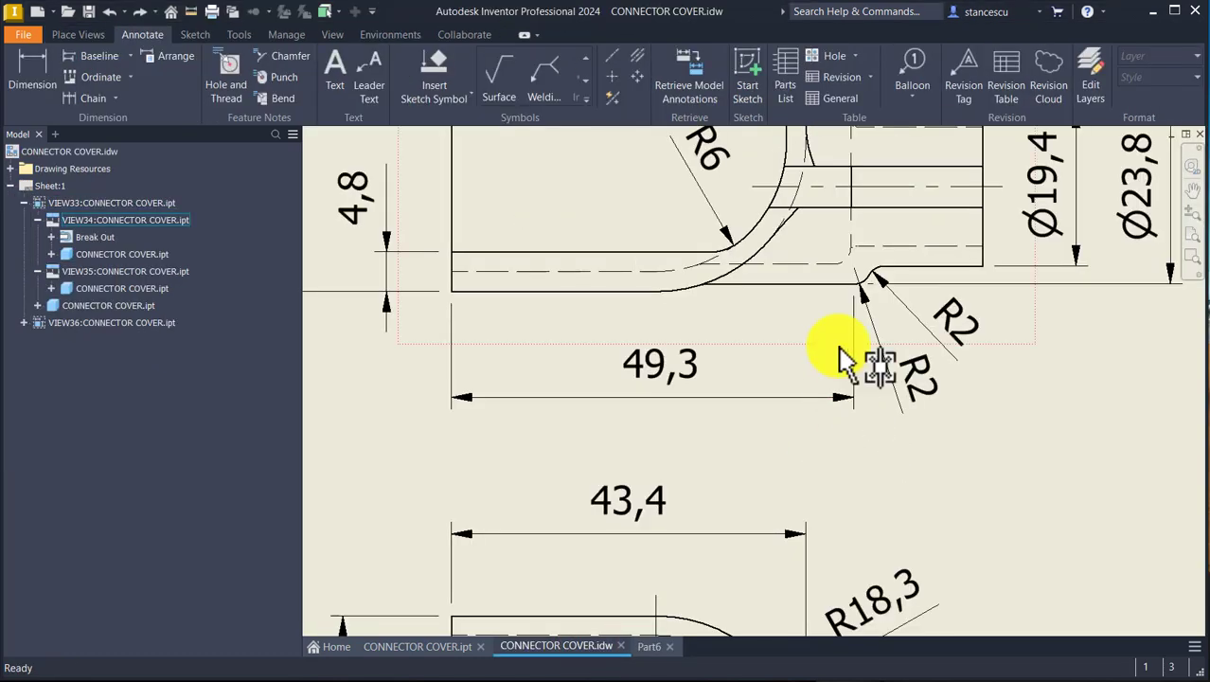
pyautogui.moveTo(785, 431); pyautogui.dragTo(764, 473, button='middle')
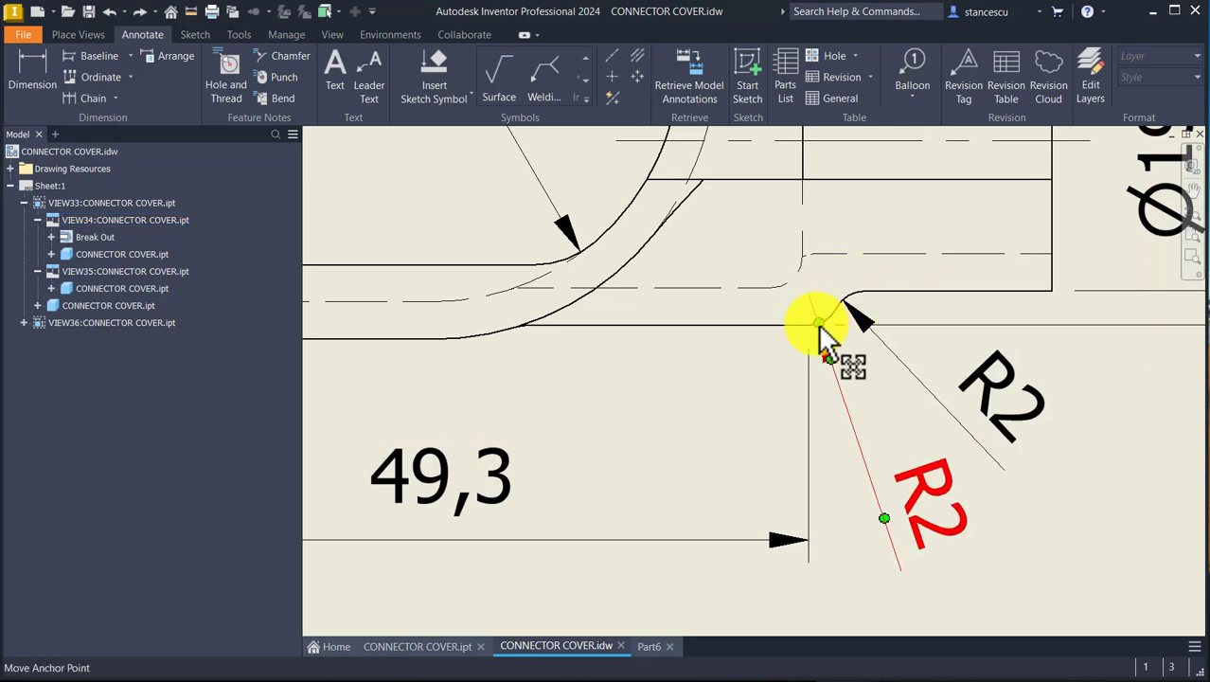
pyautogui.moveTo(985, 391); pyautogui.dragTo(761, 521, button='middle')
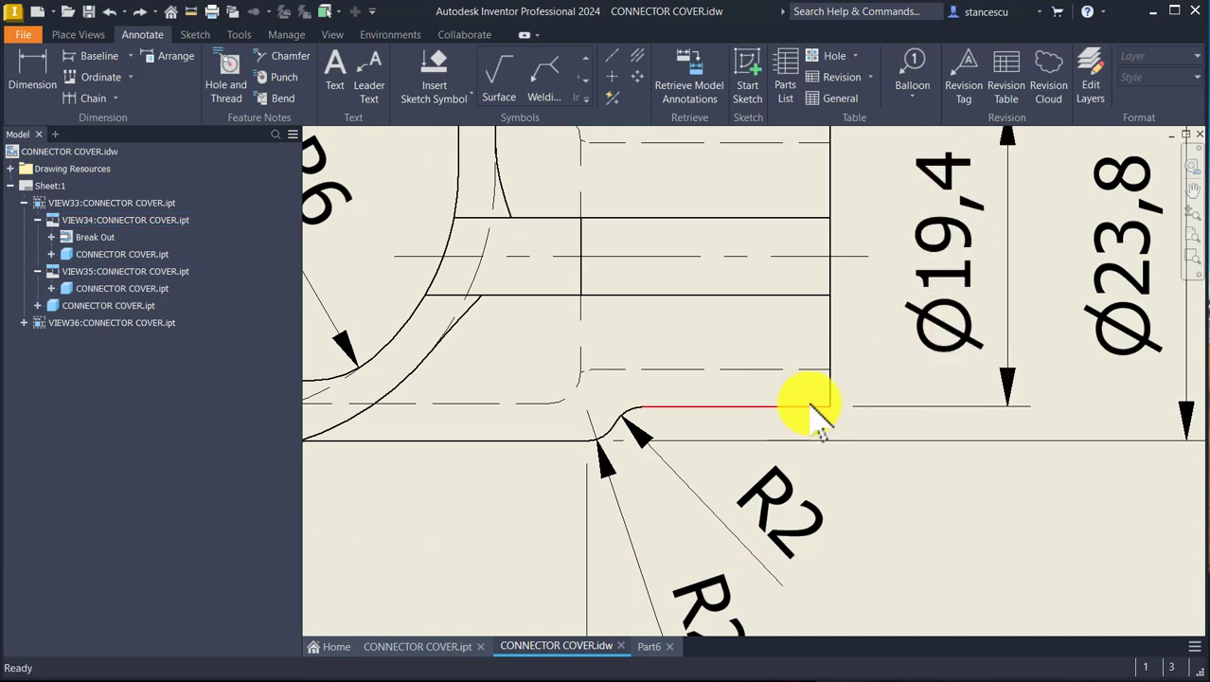
pyautogui.click(857, 406)
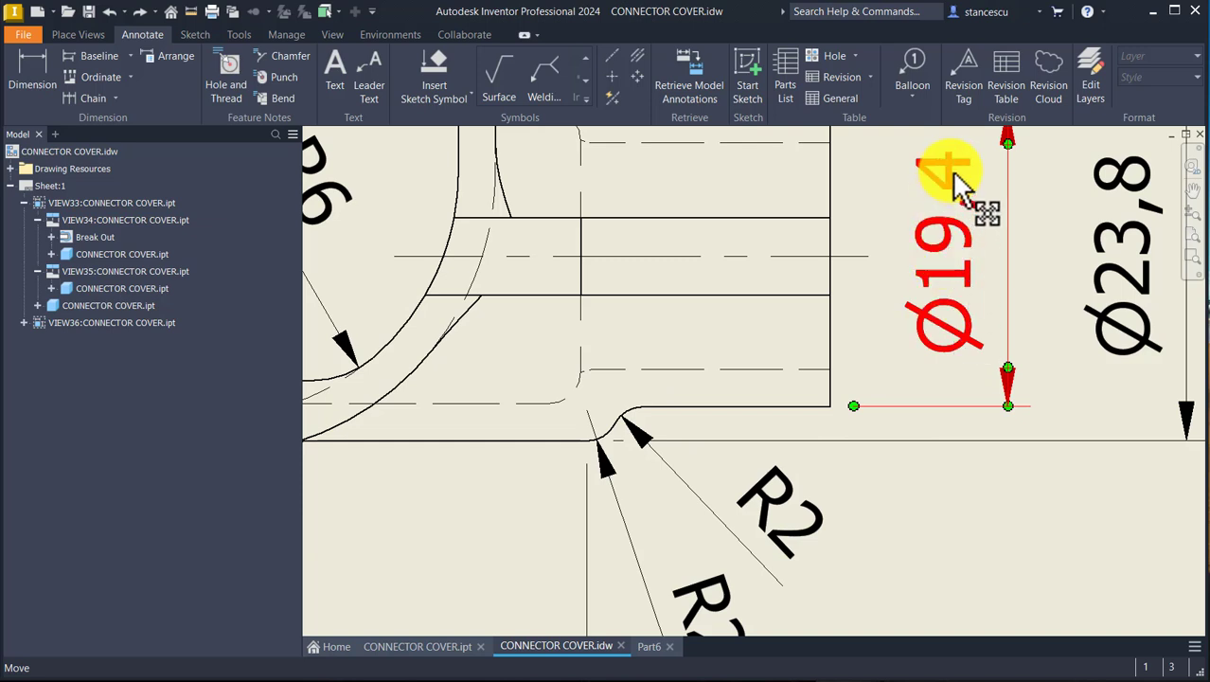
pyautogui.press('Escape')
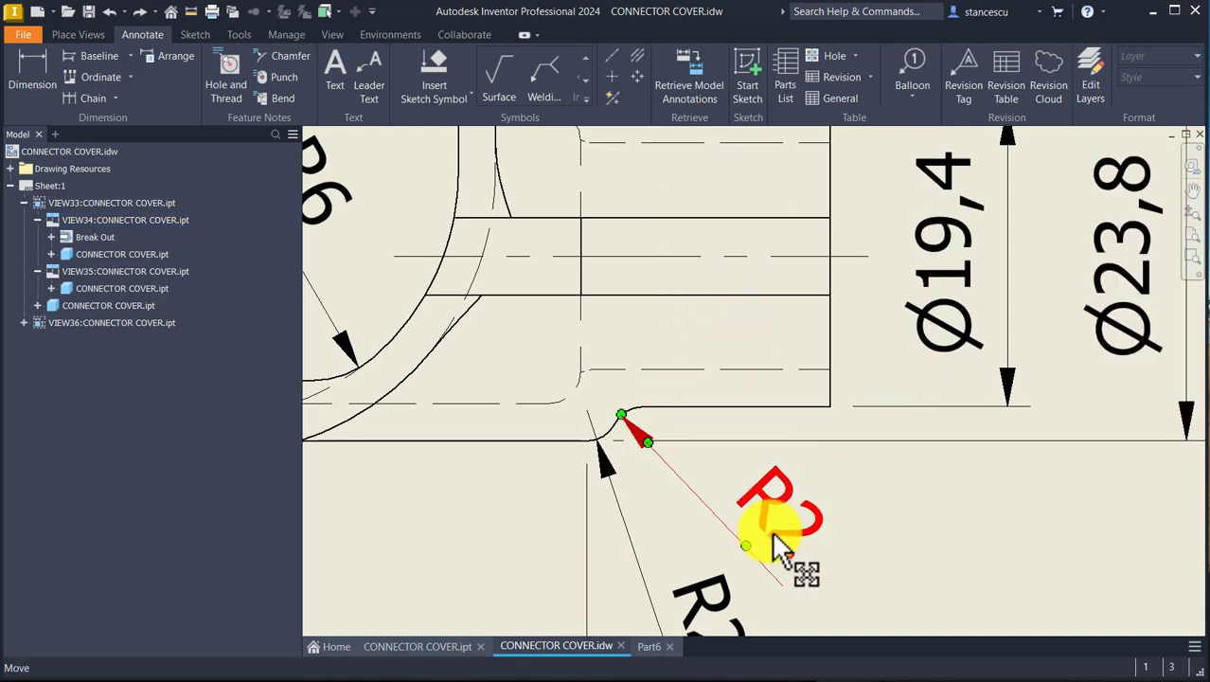
pyautogui.click(653, 611)
pyautogui.press('Escape')
pyautogui.scroll(-3, 648, 500)
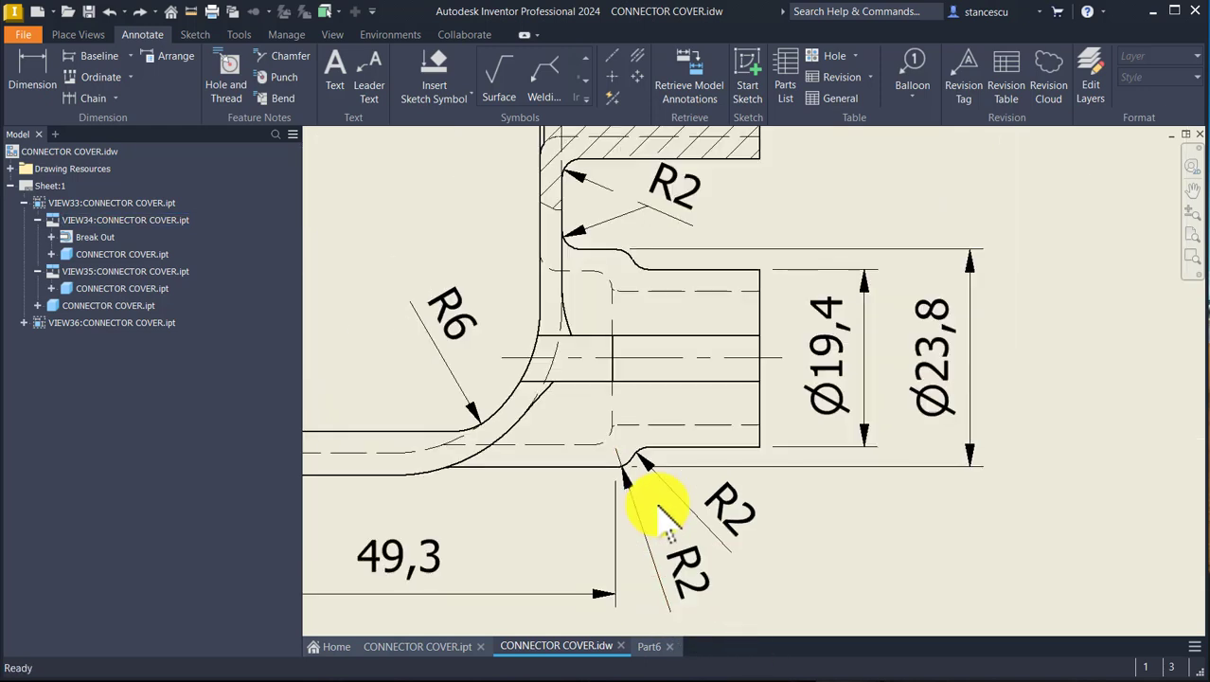
pyautogui.moveTo(648, 500); pyautogui.dragTo(878, 411, button='middle')
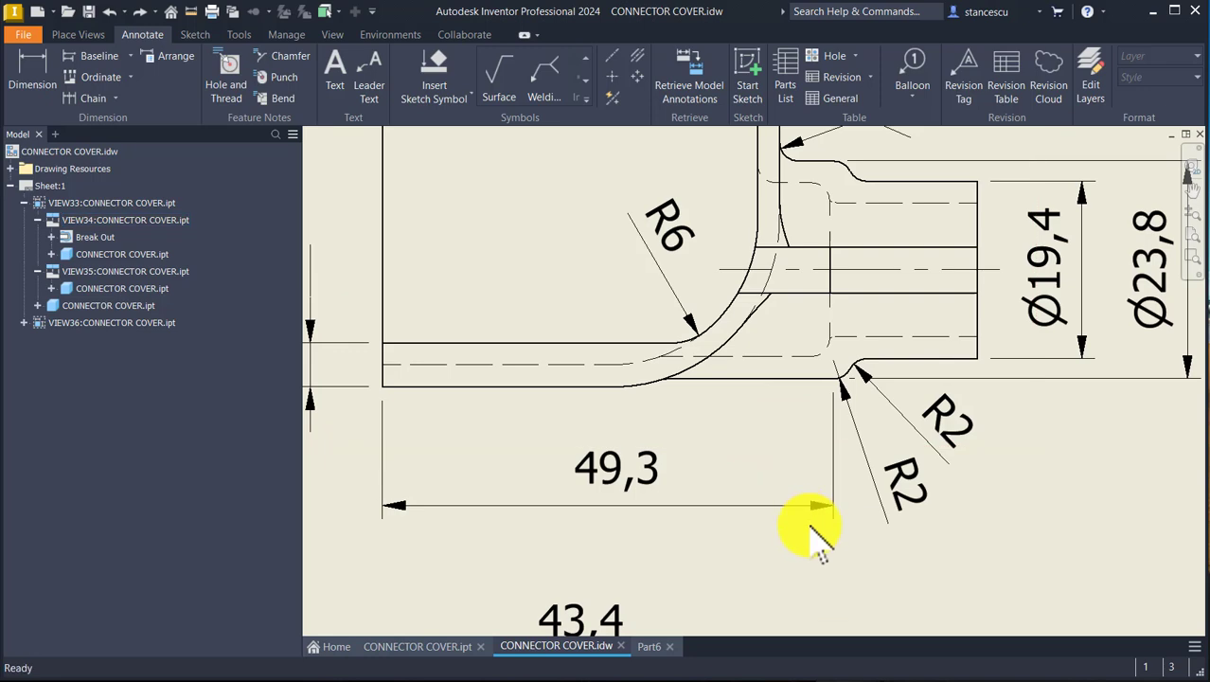
# Return to Part6 and create a work axis through the centre of the round tube
pyautogui.click(647, 647)
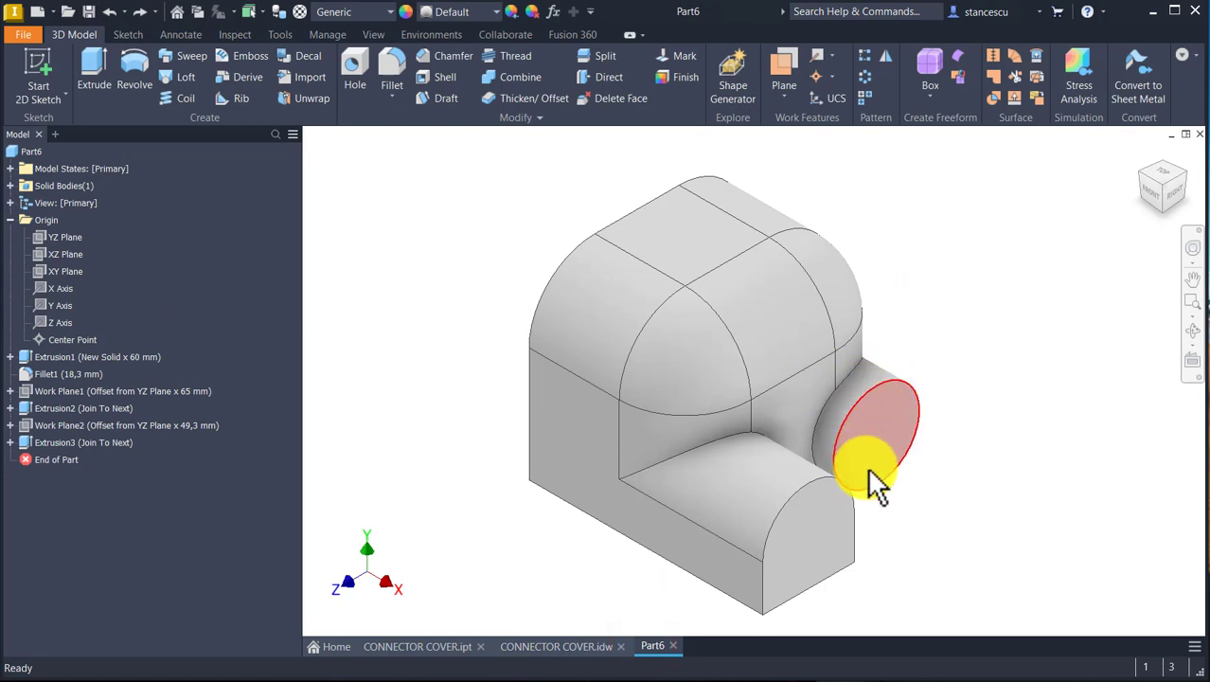
pyautogui.click(816, 55)
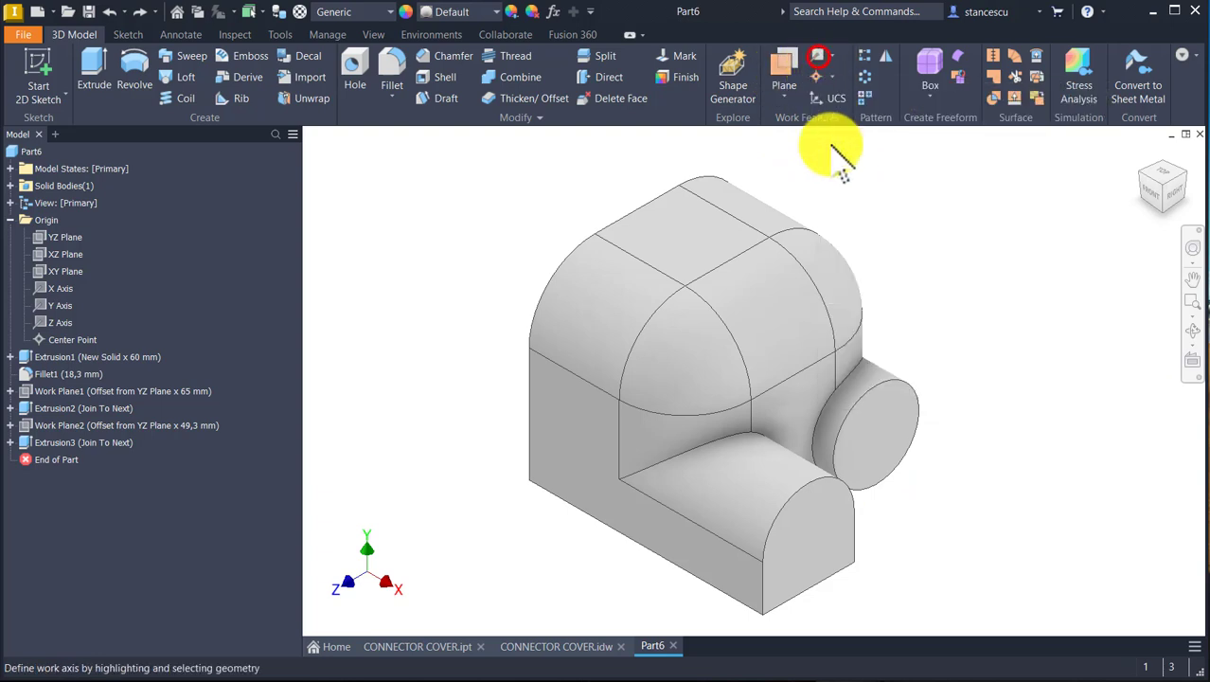
pyautogui.click(891, 369)
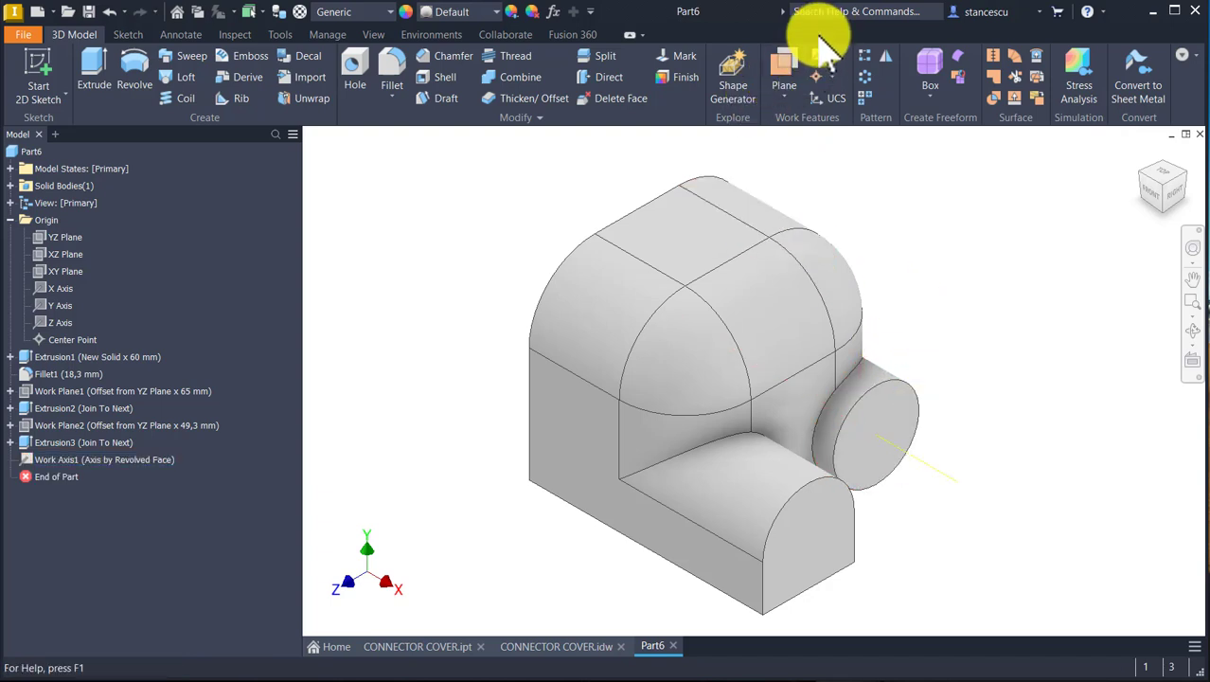
# Create a work plane through the tube's axis at 90 degrees to the XZ plane
pyautogui.click(791, 64)
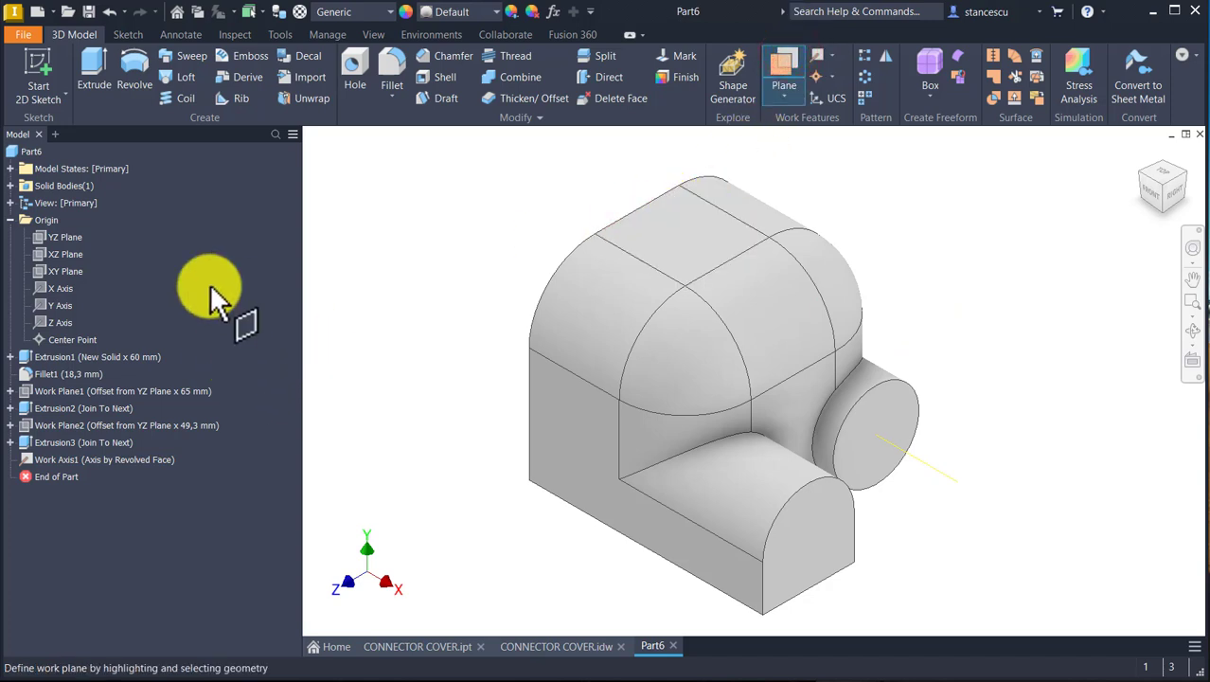
pyautogui.click(67, 256)
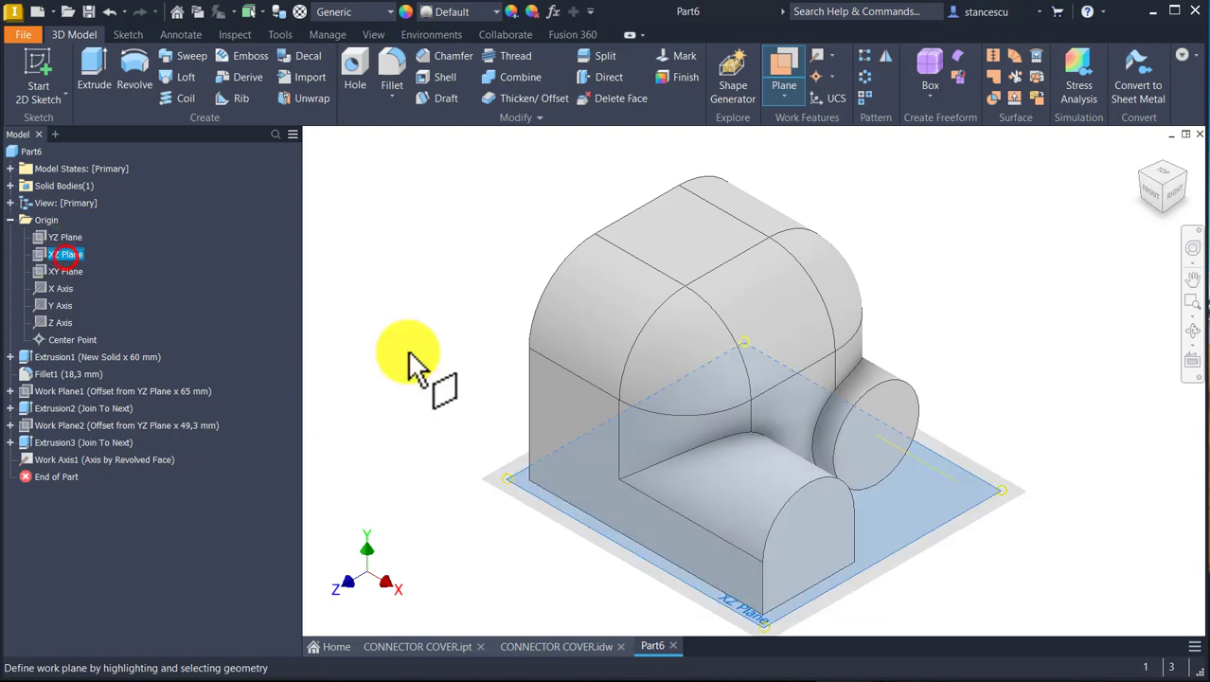
pyautogui.click(861, 485)
pyautogui.click(933, 481)
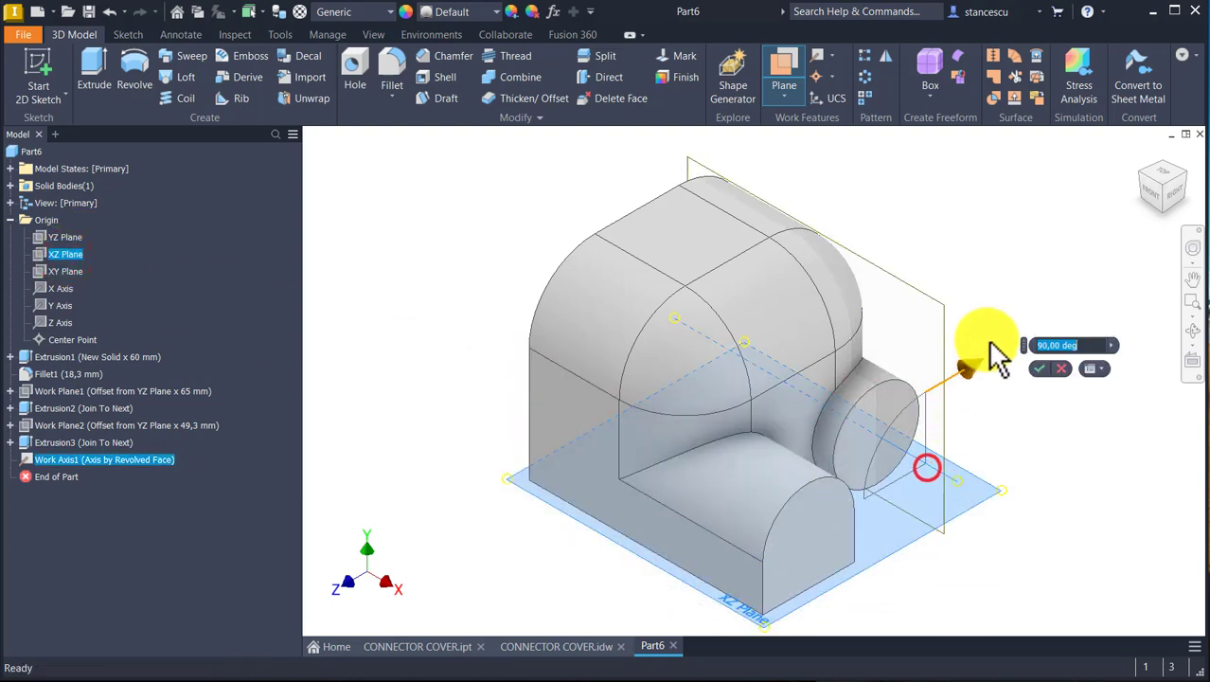
pyautogui.click(1035, 367)
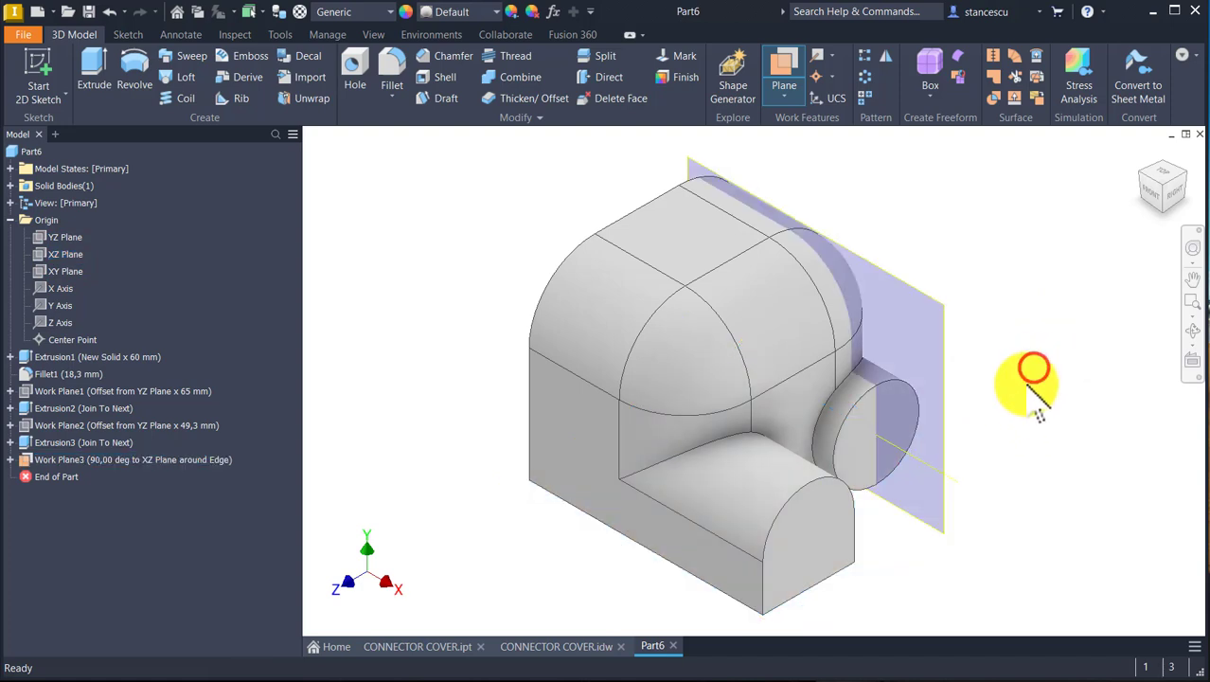
# Start a sketch on the new work plane, slice the model graphics there, and project the round tube's upper edge
pyautogui.click(942, 315)
pyautogui.click(985, 303)
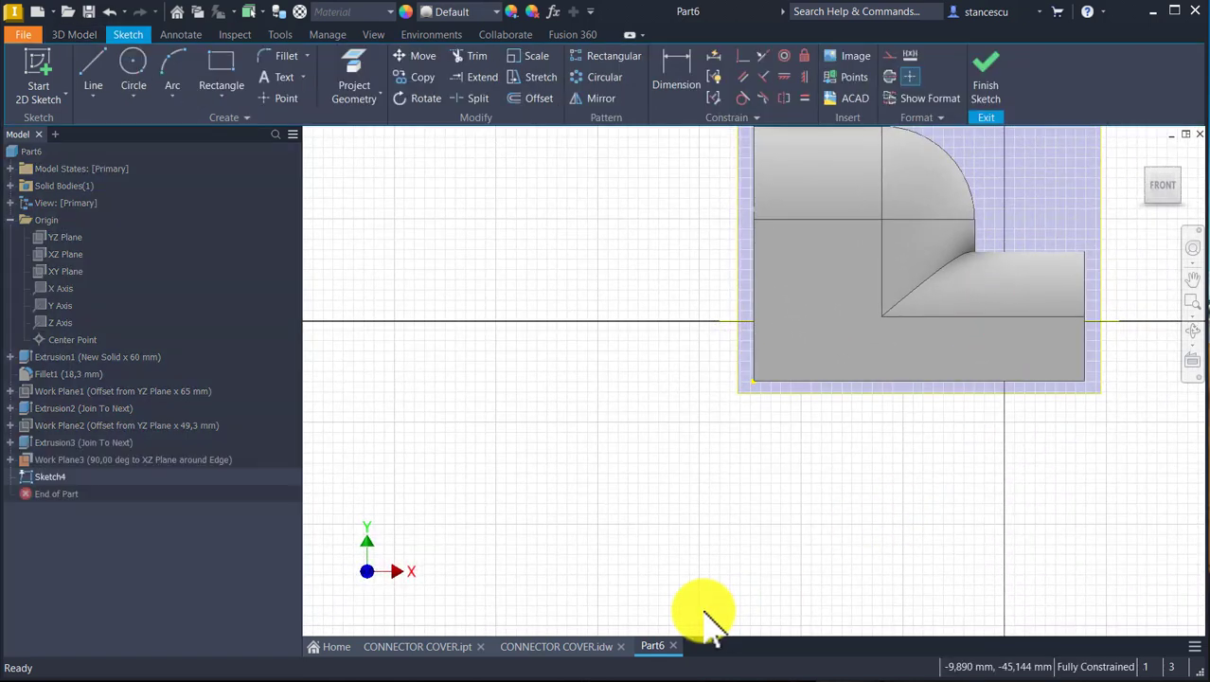
pyautogui.press('F7')
pyautogui.moveTo(1013, 486)
pyautogui.mouseDown(button='middle')
pyautogui.moveTo(916, 532)
pyautogui.moveTo(630, 572)
pyautogui.mouseUp(button='middle')
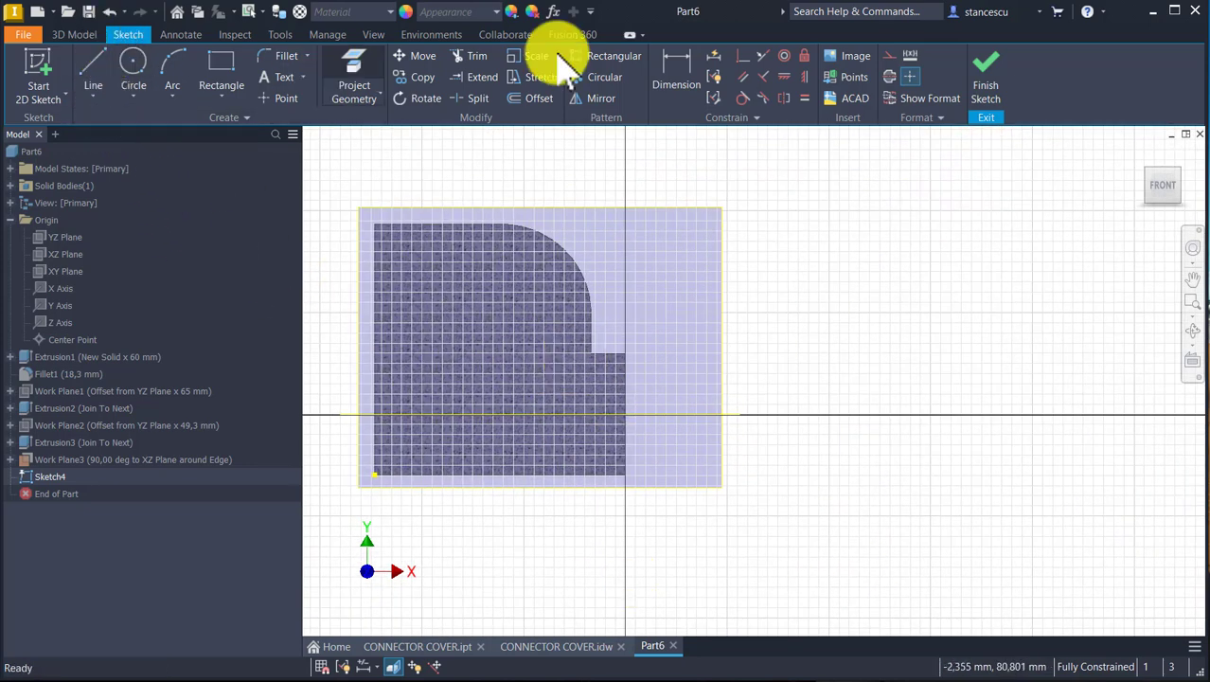
pyautogui.click(349, 69)
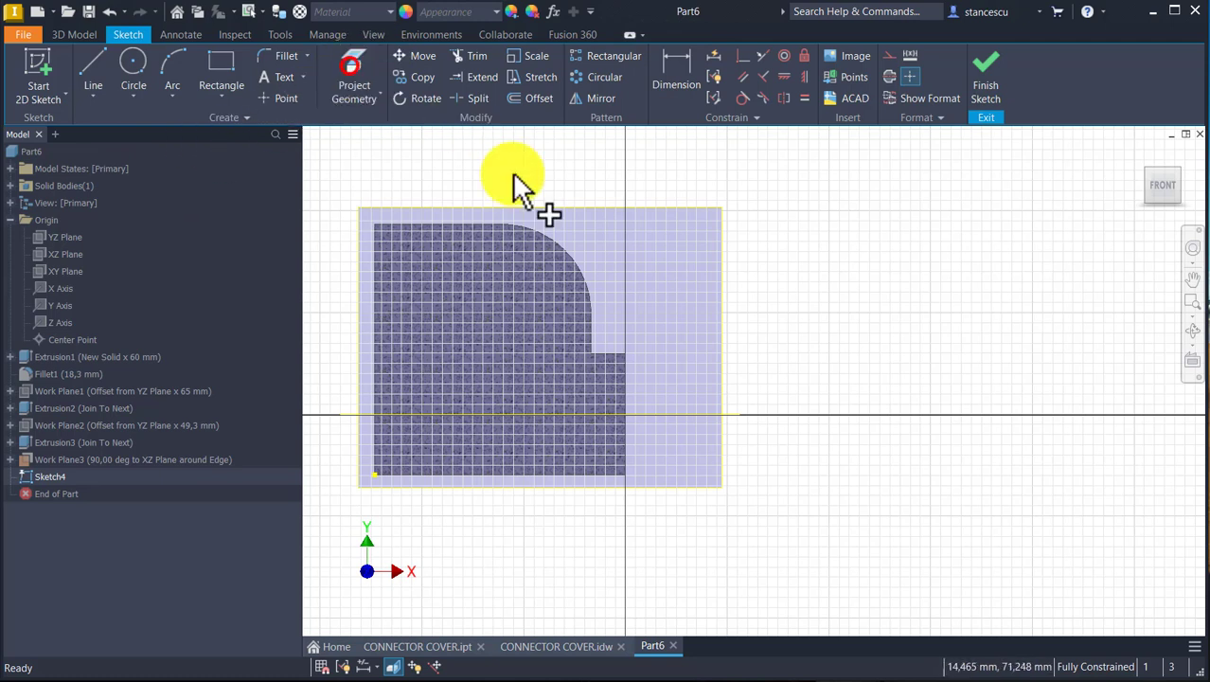
pyautogui.click(636, 348)
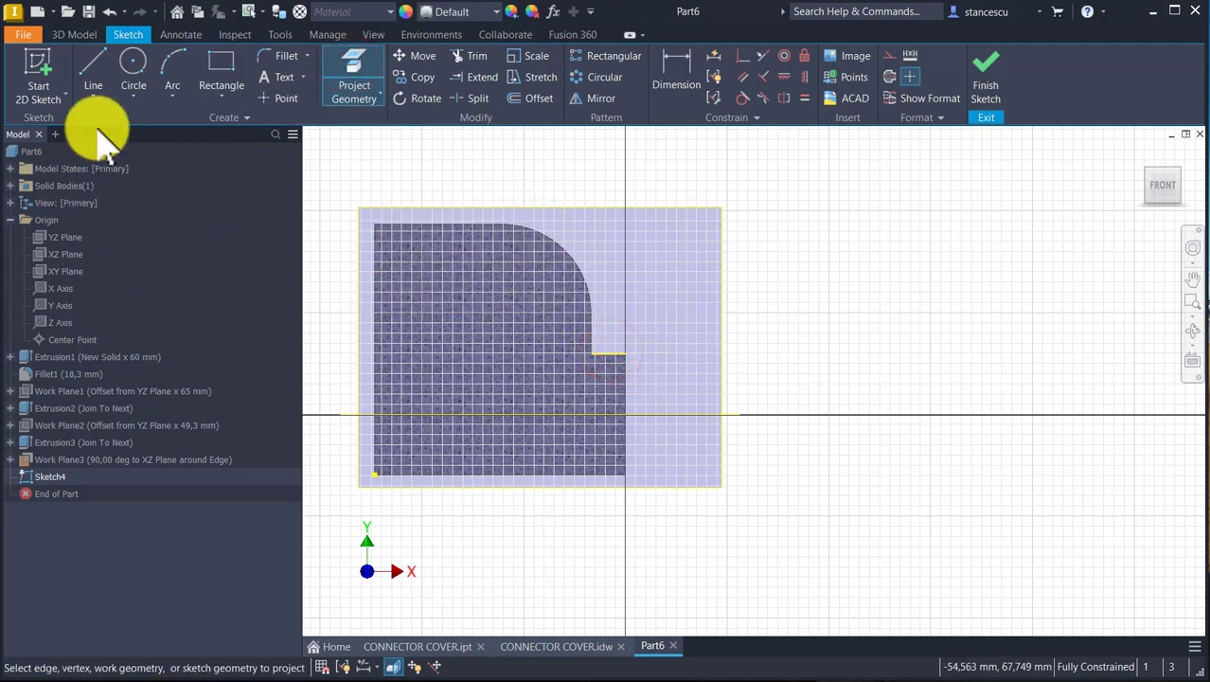
# Sketch a short horizontal line beyond the round tube's end face, slightly below the level of its projected upper edge
pyautogui.click(95, 71)
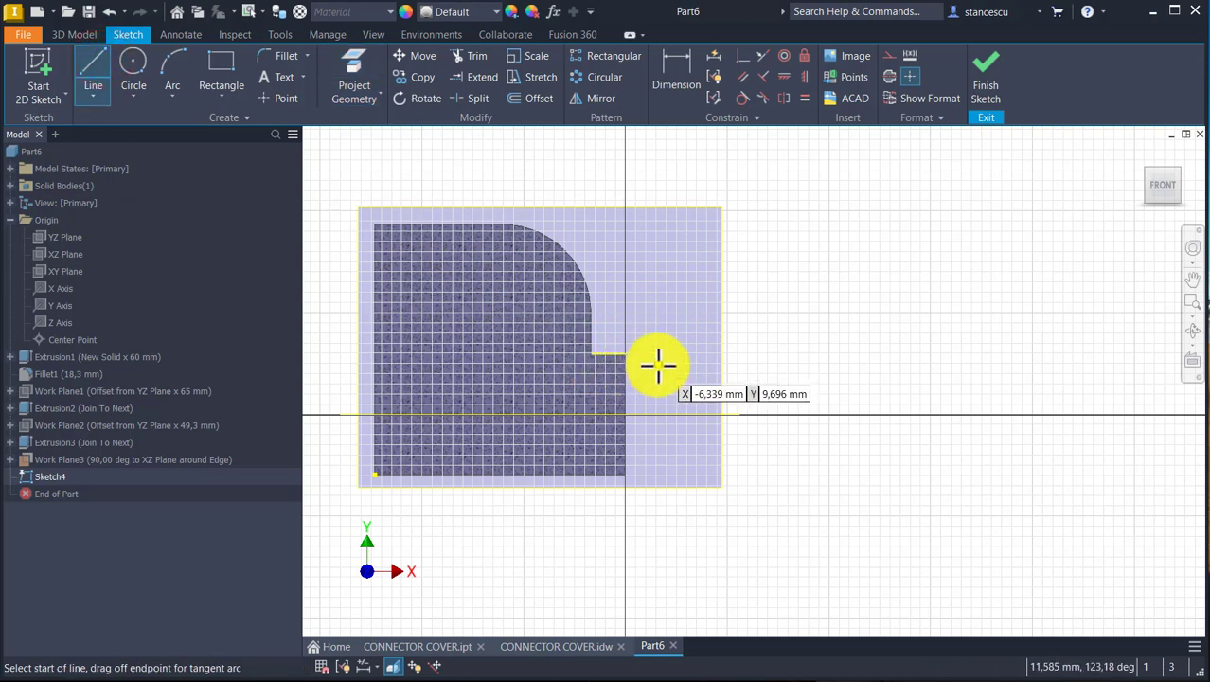
pyautogui.click(655, 370)
pyautogui.click(750, 370)
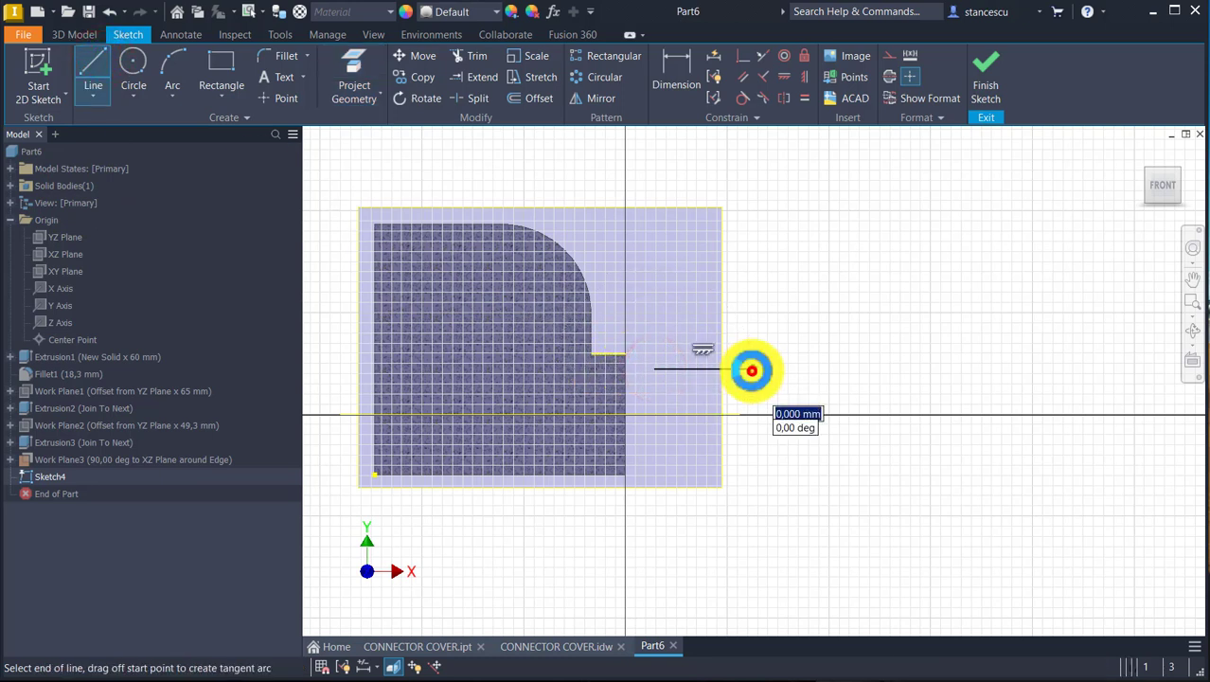
pyautogui.press('Escape')
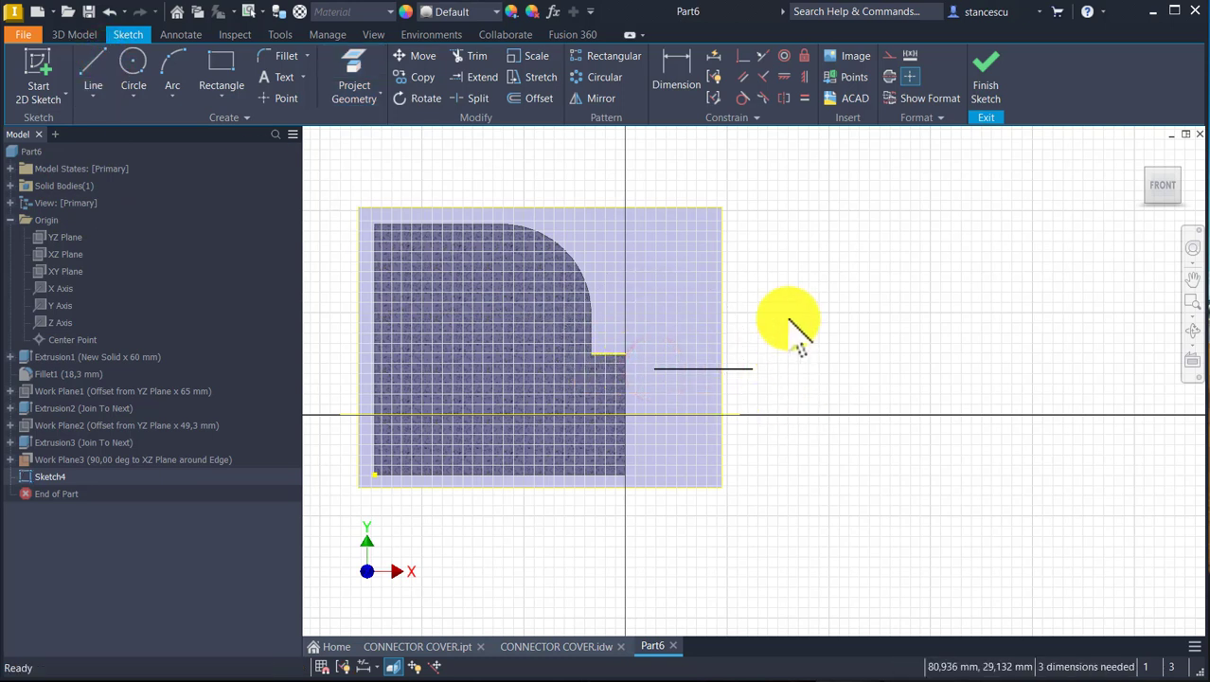
# Try to dimension the line's outer endpoint 65-49.3 mm horizontally from the body's flat back edge, and undo that dimension
pyautogui.click(668, 70)
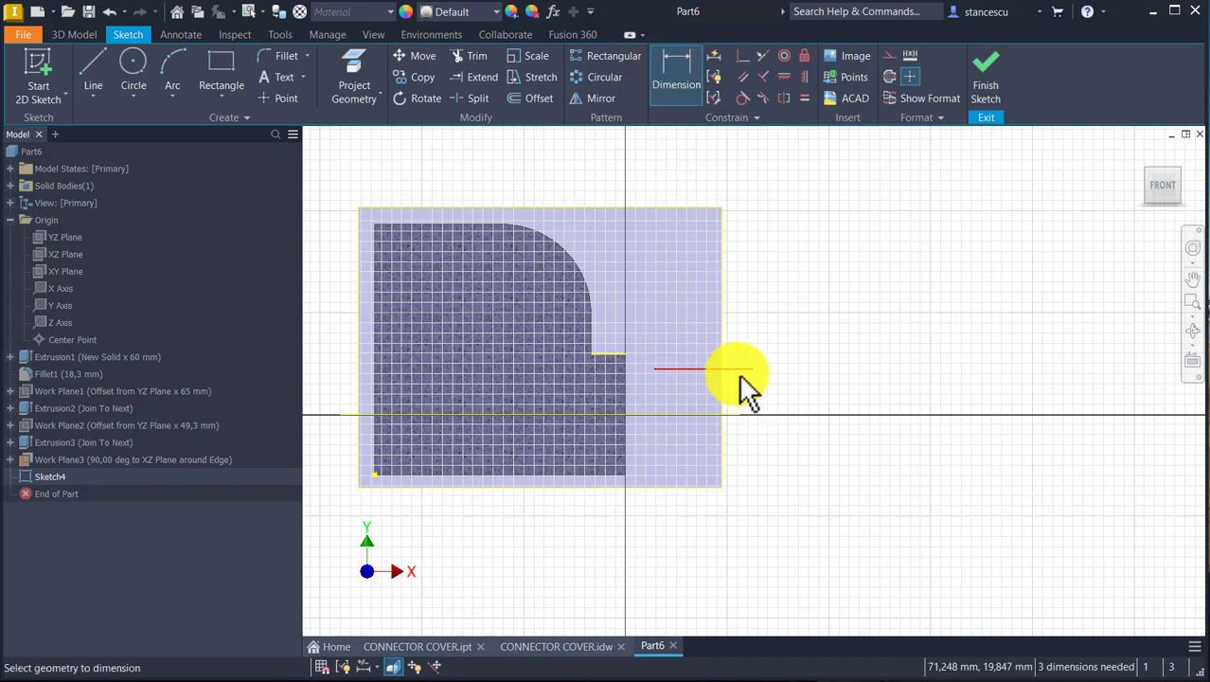
pyautogui.click(749, 369)
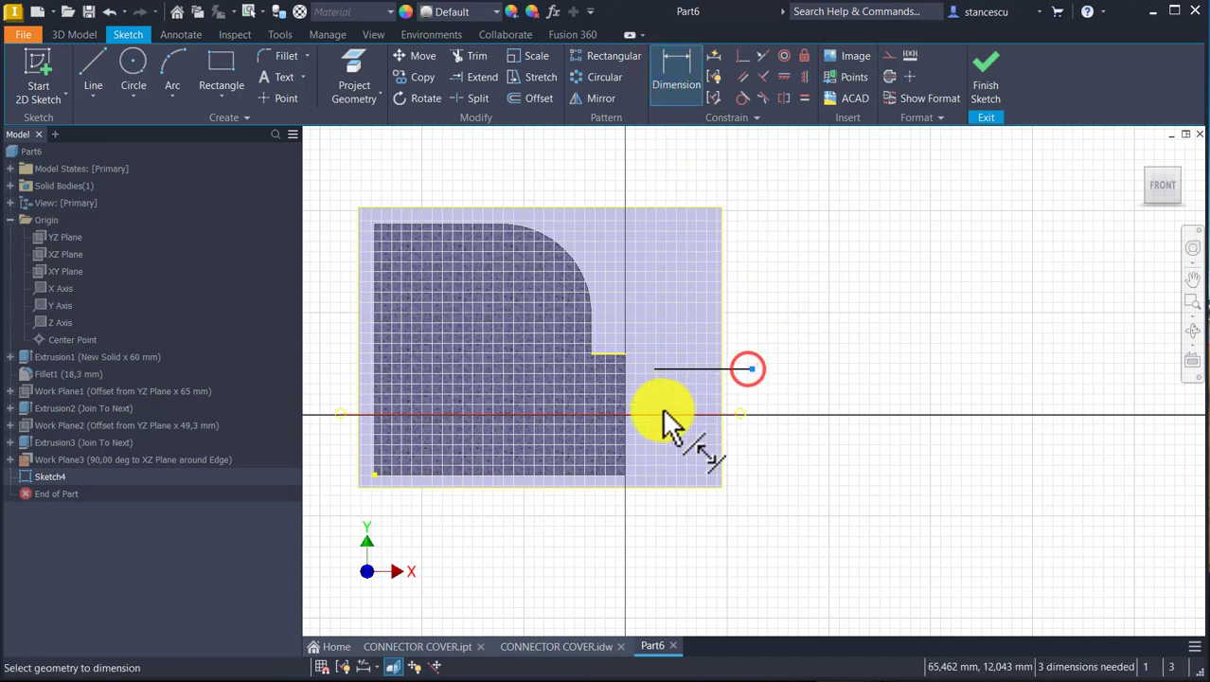
pyautogui.click(372, 358)
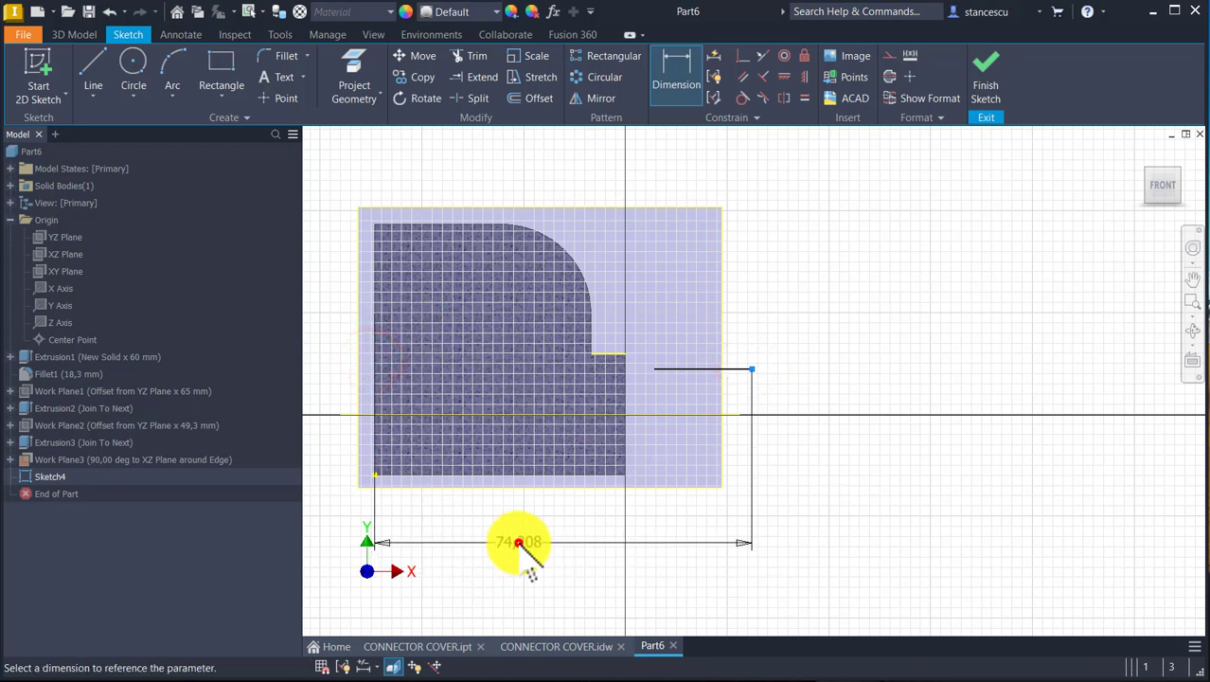
pyautogui.click(521, 541)
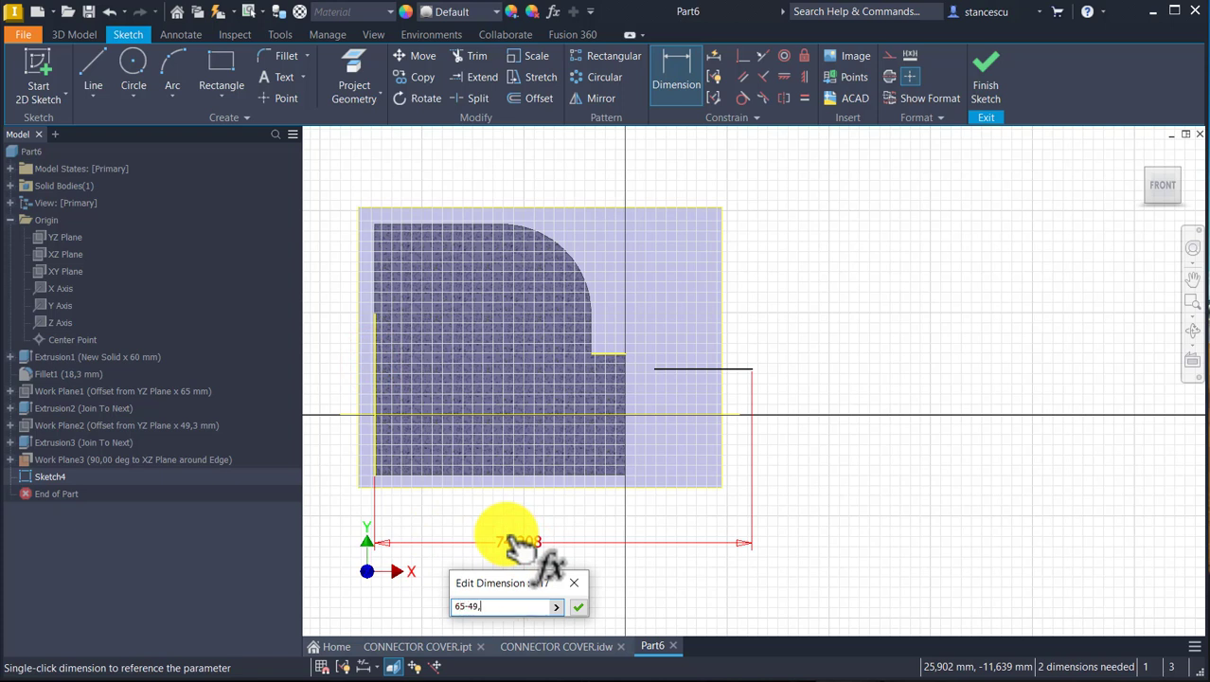
pyautogui.press('Return')
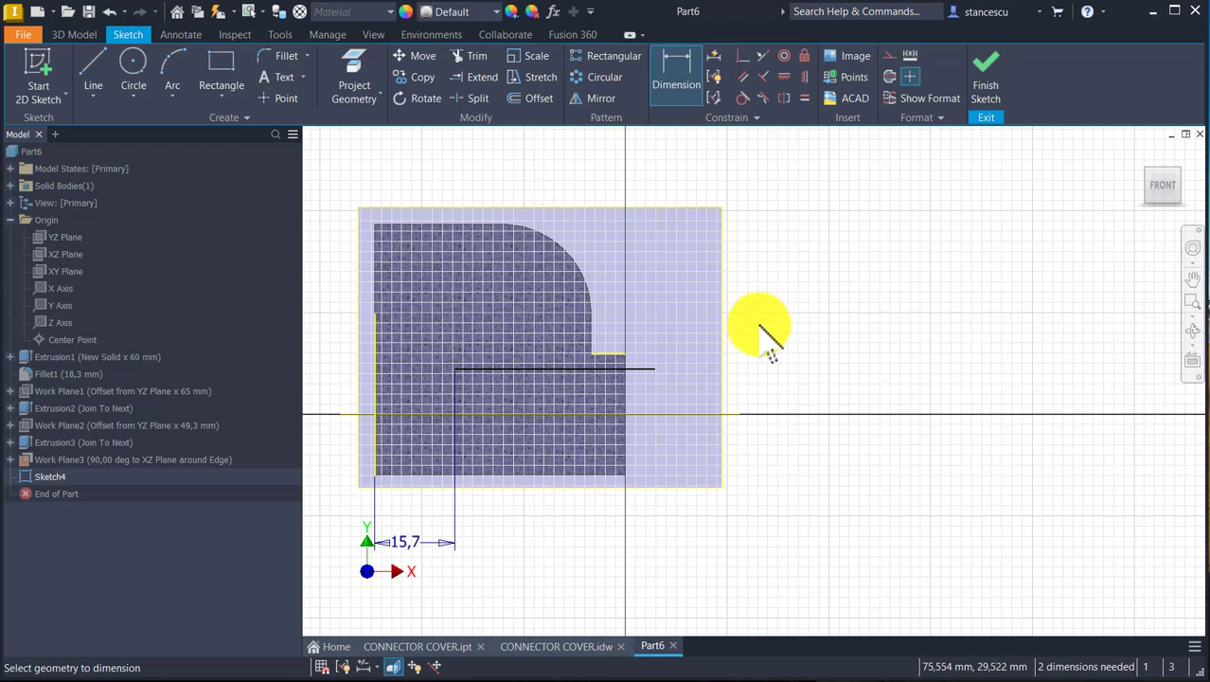
pyautogui.hotkey('ctrl', 'z')
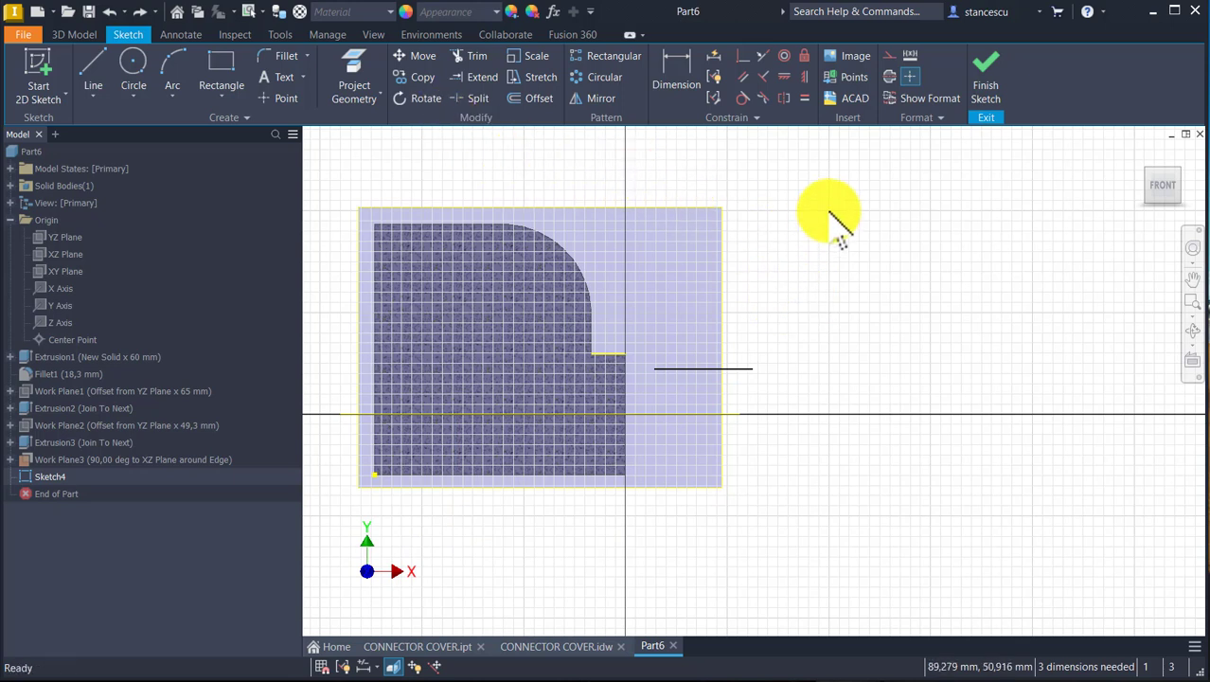
# Dimension the line's outer endpoint 65 mm horizontally from the body's flat back edge
pyautogui.click(672, 64)
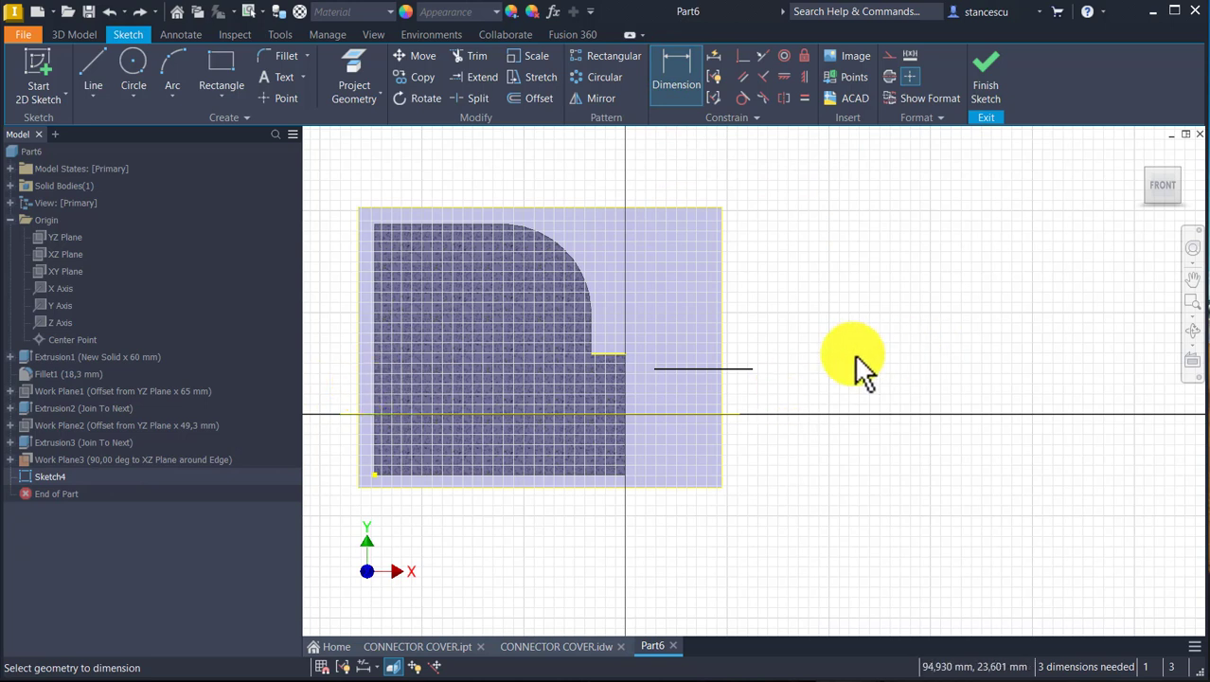
pyautogui.click(751, 371)
pyautogui.click(376, 388)
pyautogui.click(532, 559)
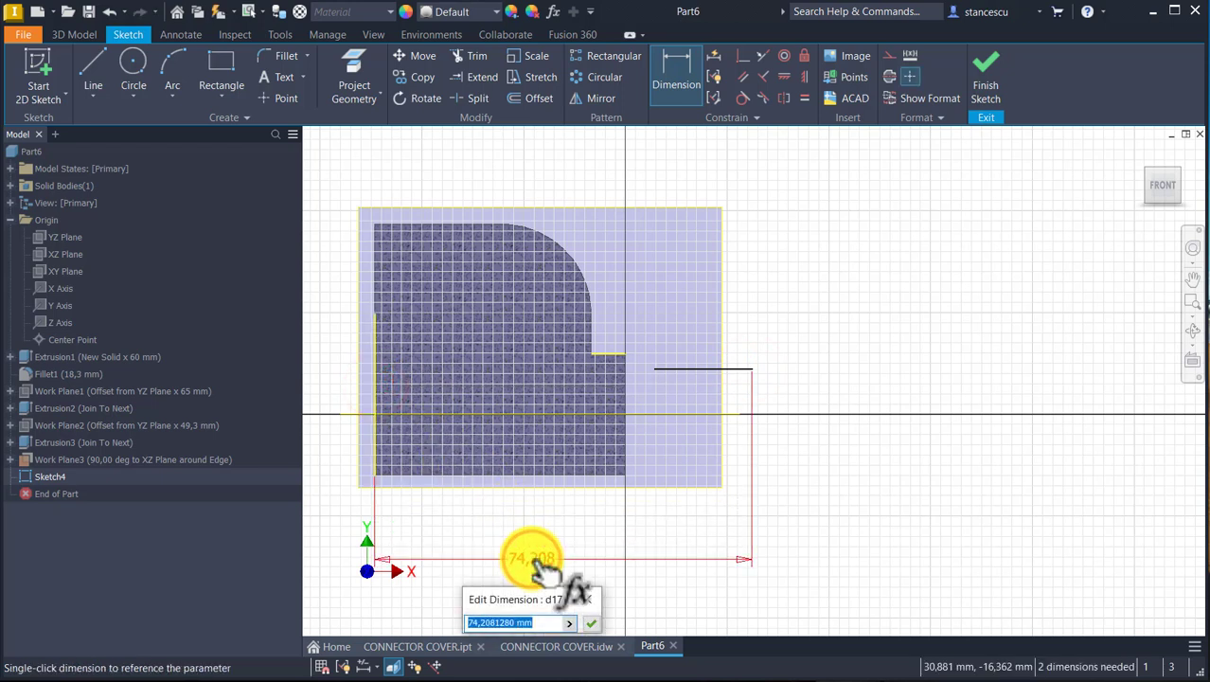
pyautogui.press('Return')
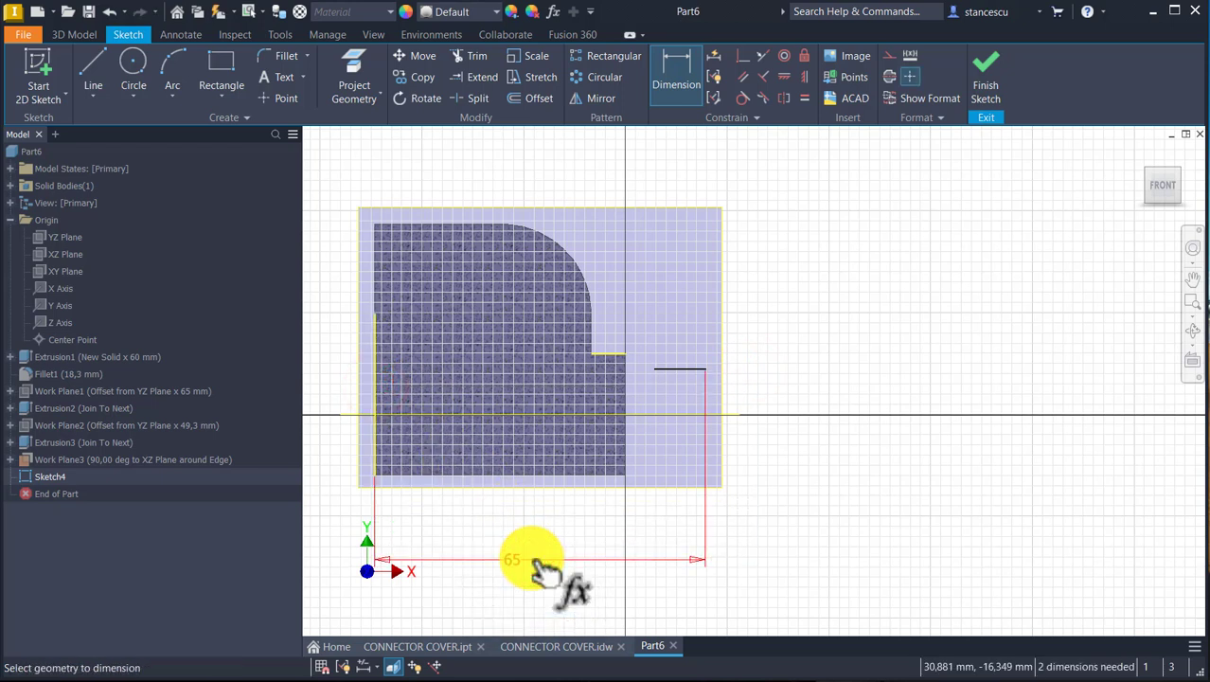
# Dimension the short horizontal line at 19,4/2 mm above the round tube's axis
pyautogui.scroll(5, 680, 371)
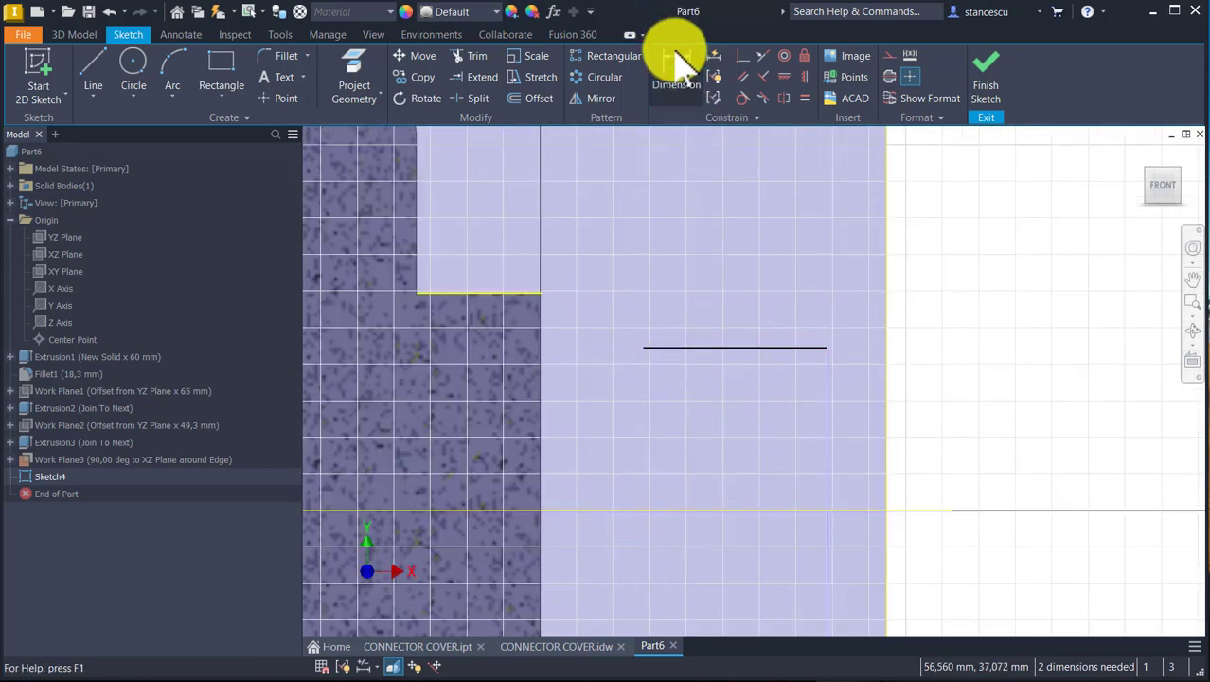
pyautogui.click(722, 347)
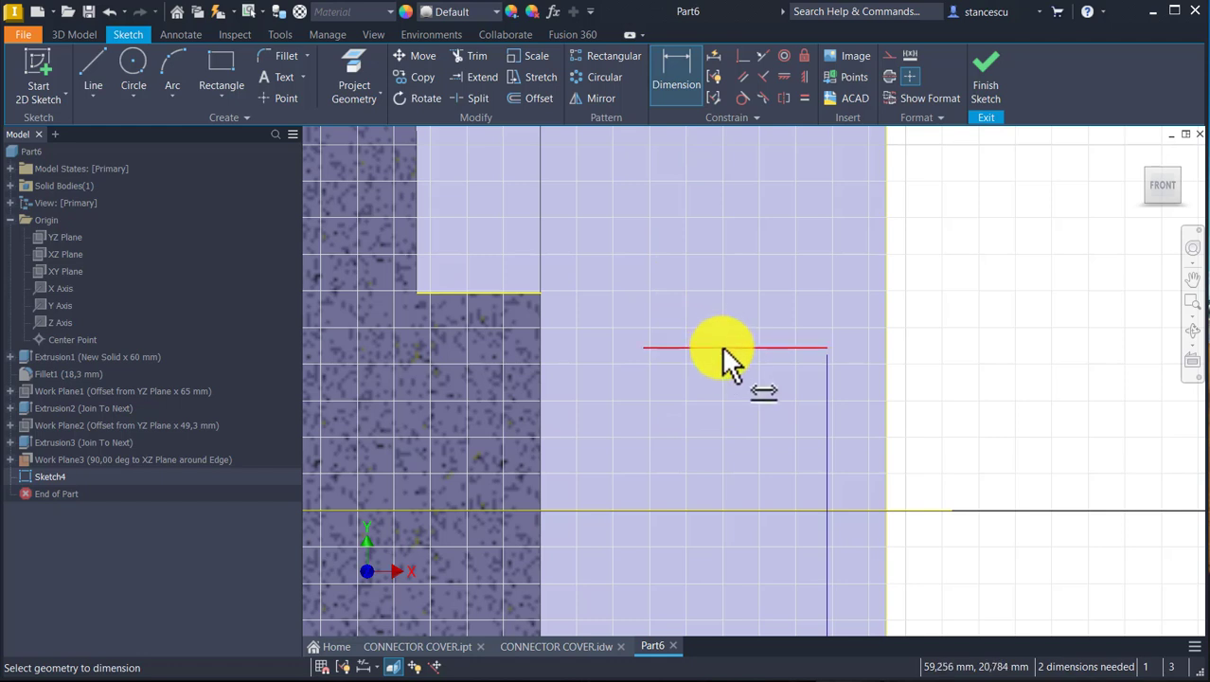
pyautogui.click(716, 512)
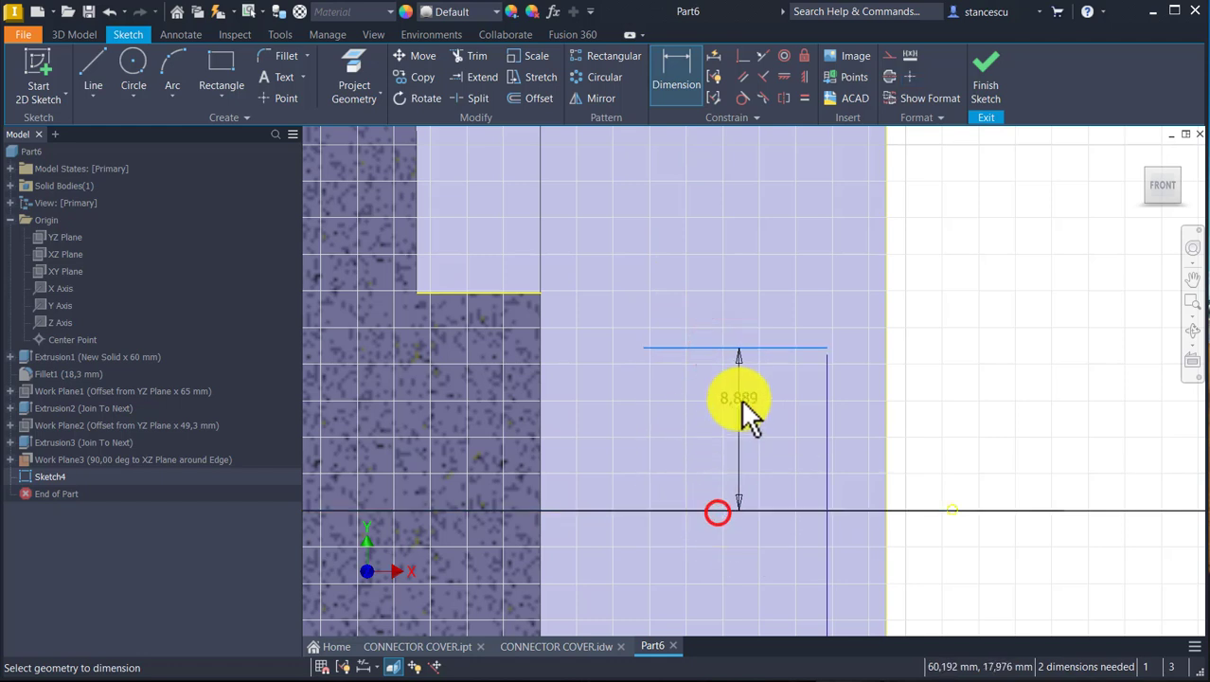
pyautogui.click(739, 409)
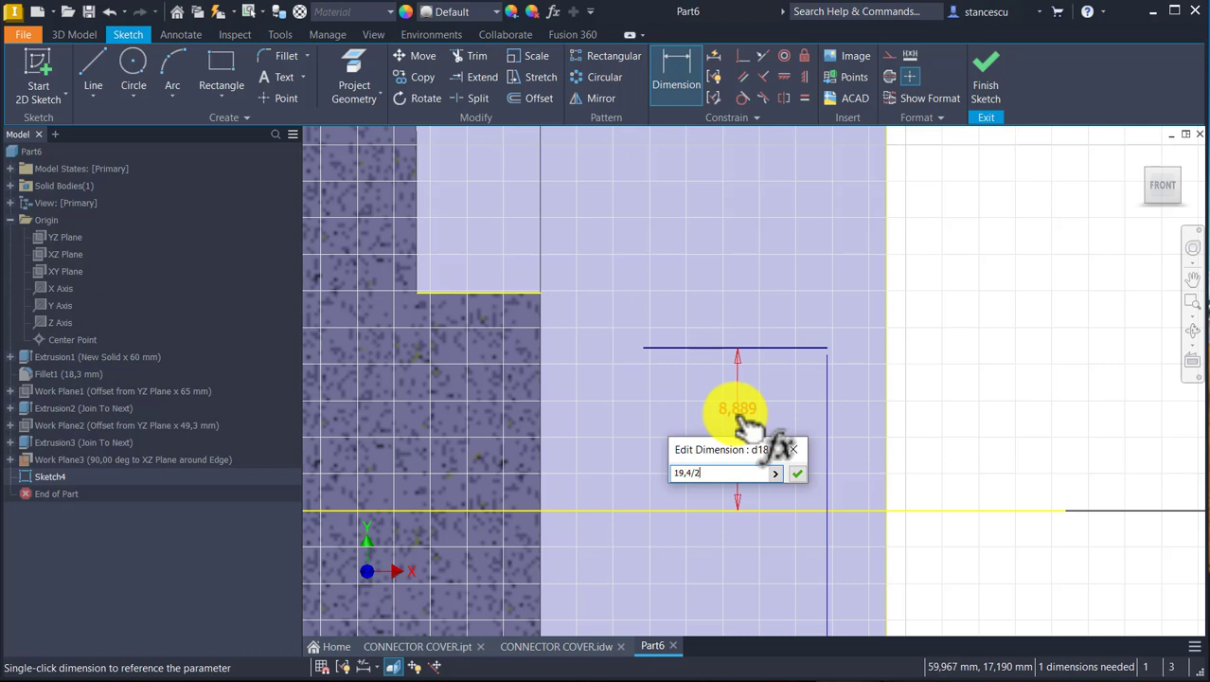
pyautogui.write('19,4/2')
pyautogui.press('Return')
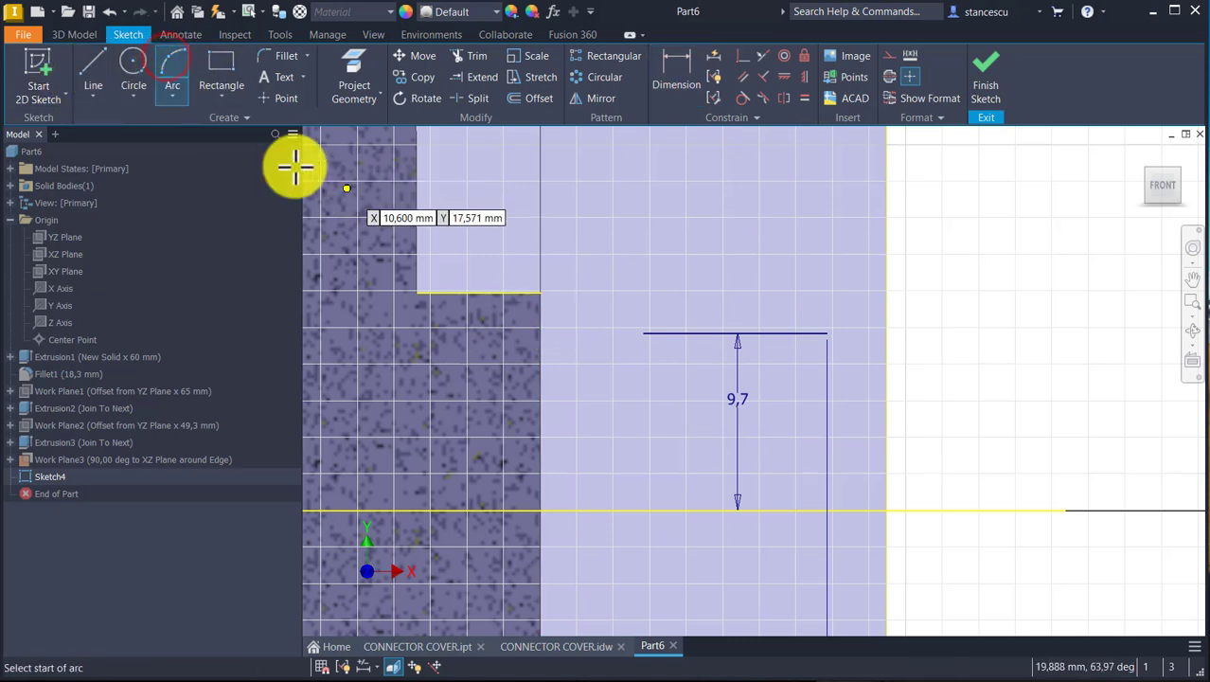
# Draw two tangent arcs, about 3.6 mm and 4.9 mm in radius, from the line's inner end to the end of the tube's projected edge
pyautogui.click(94, 72)
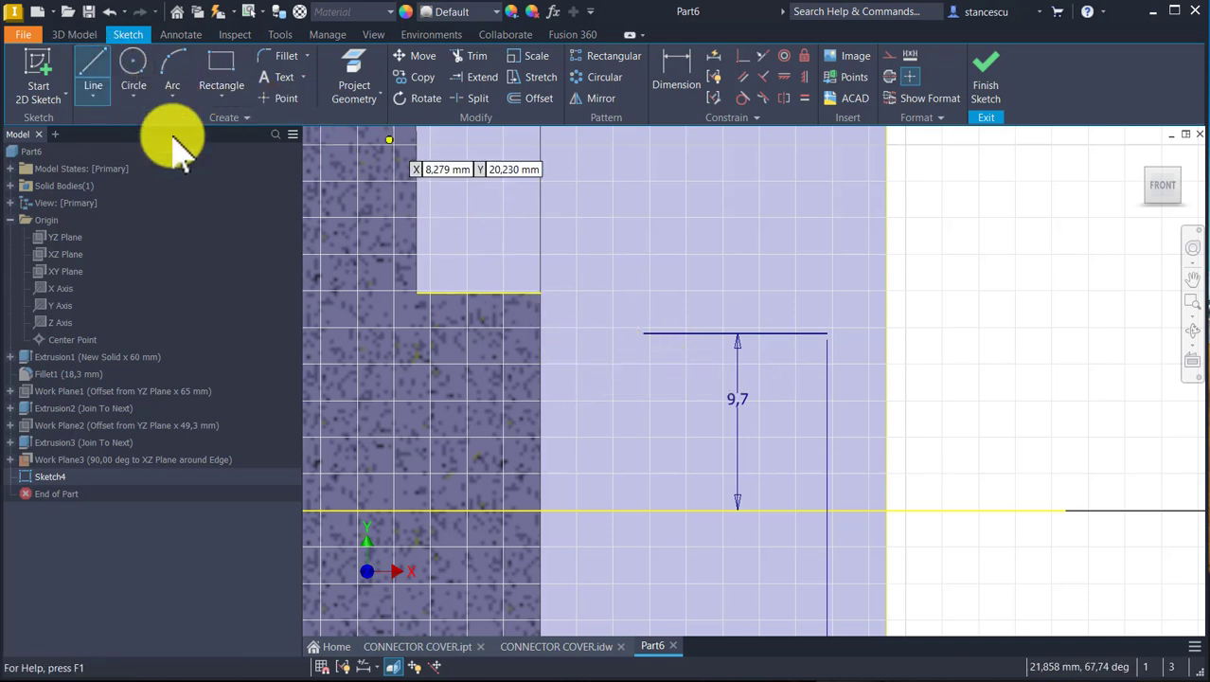
pyautogui.scroll(-2, 630, 341)
pyautogui.moveTo(656, 359)
pyautogui.mouseDown(button='middle')
pyautogui.moveTo(768, 432)
pyautogui.moveTo(814, 372)
pyautogui.mouseUp(button='middle')
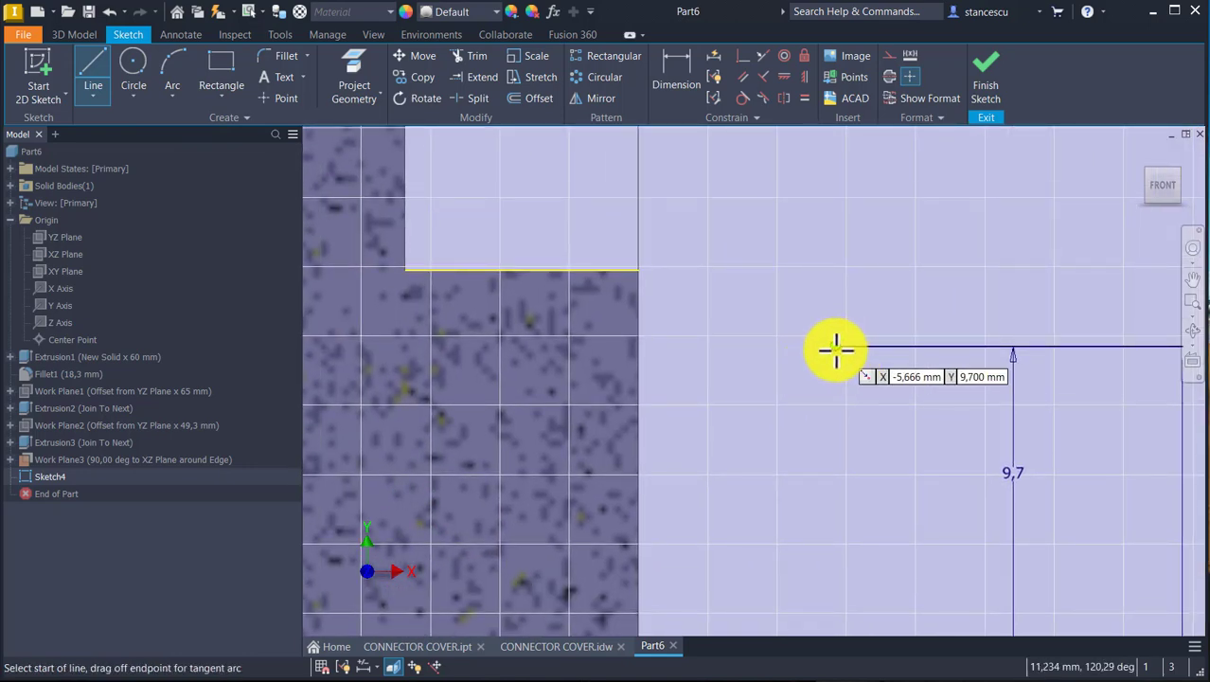
pyautogui.moveTo(835, 350); pyautogui.dragTo(750, 302)
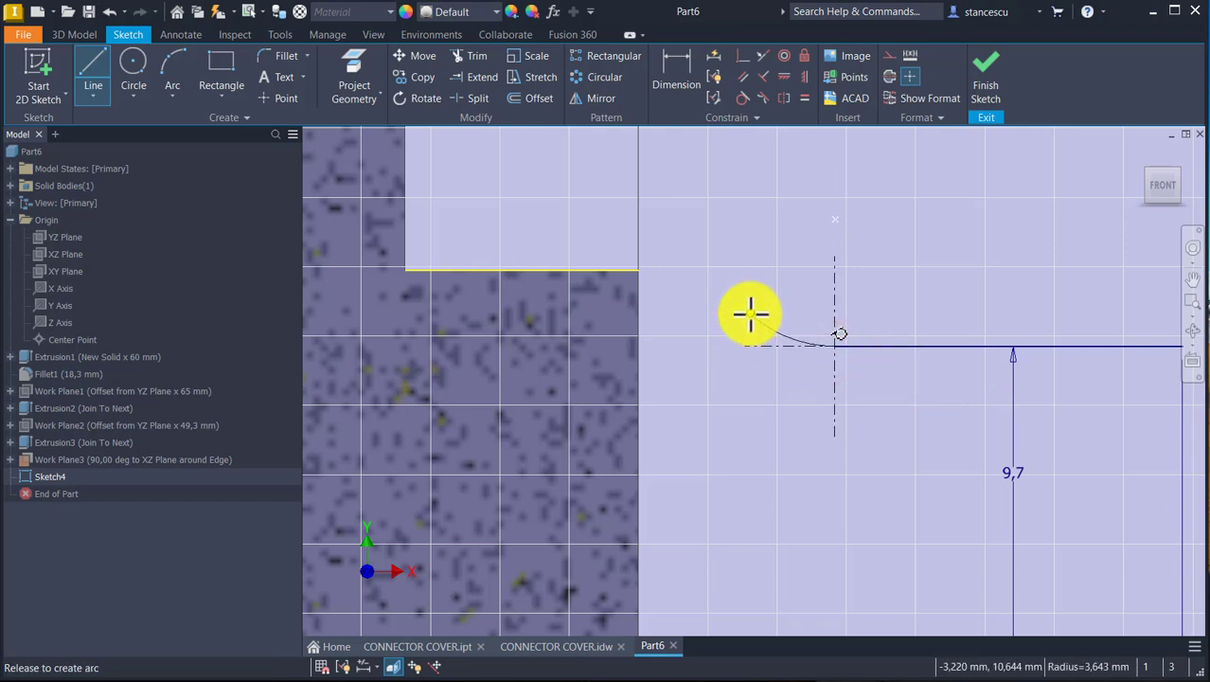
pyautogui.moveTo(749, 313); pyautogui.dragTo(639, 271)
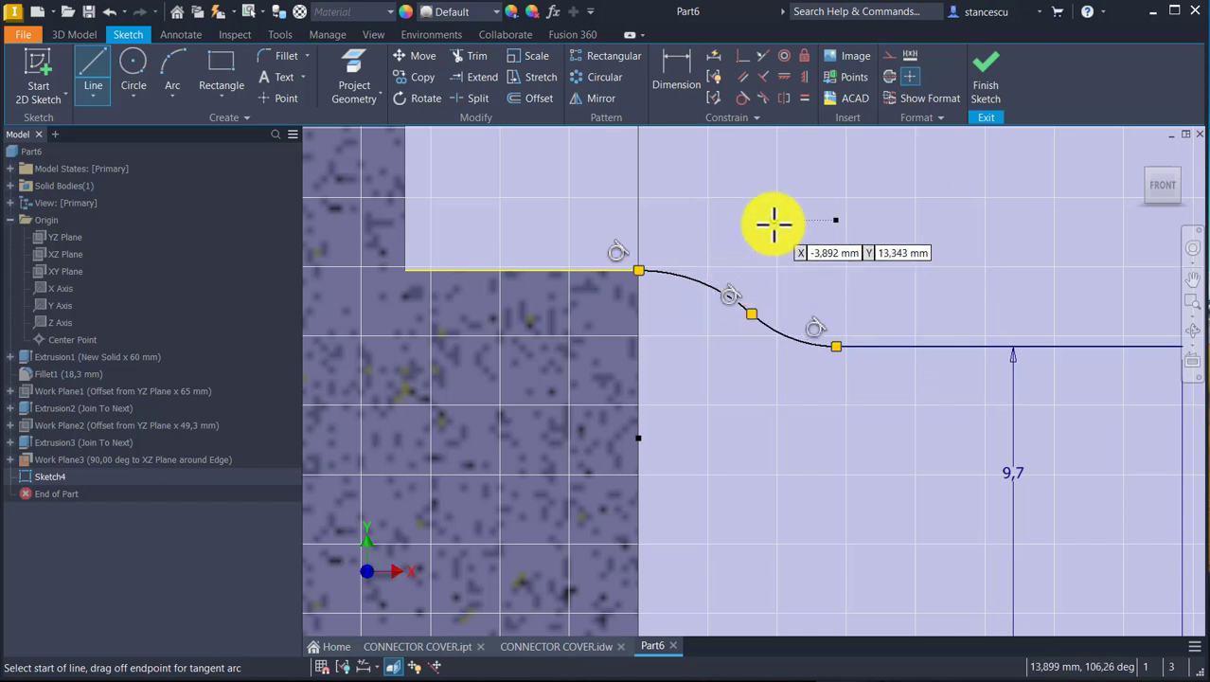
# Dimension the upper arc, adjoining the tube's projected edge, with a radius of 2 mm
pyautogui.click(687, 74)
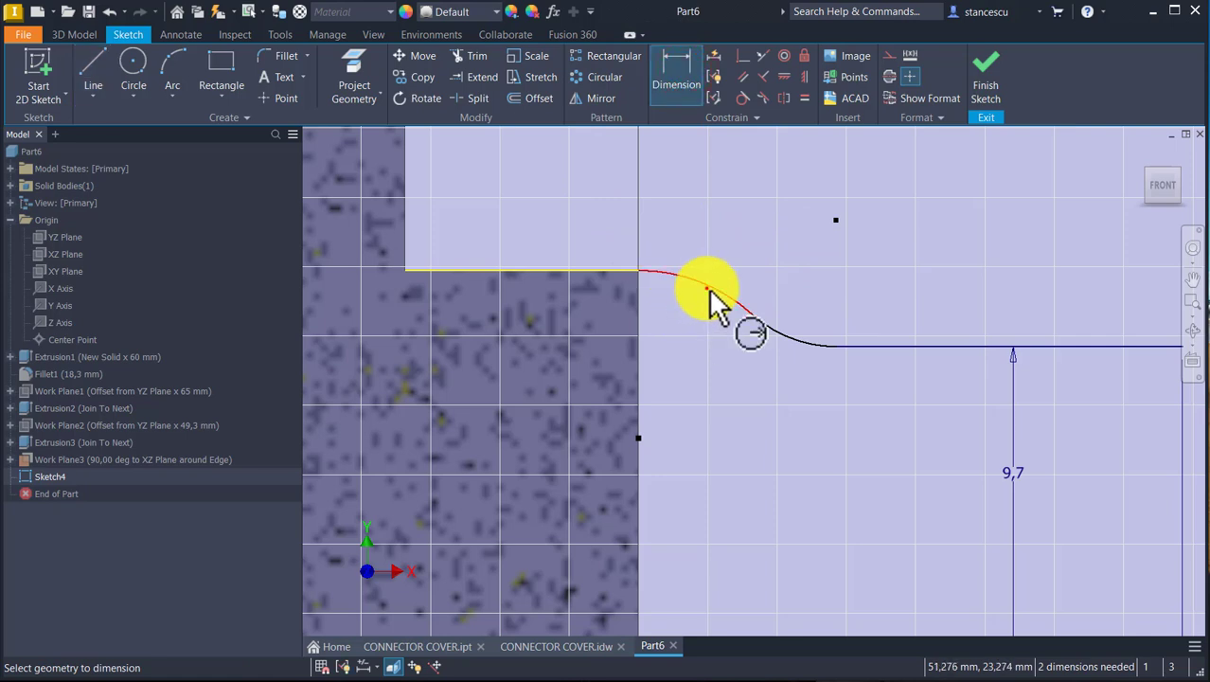
pyautogui.click(710, 292)
pyautogui.click(738, 229)
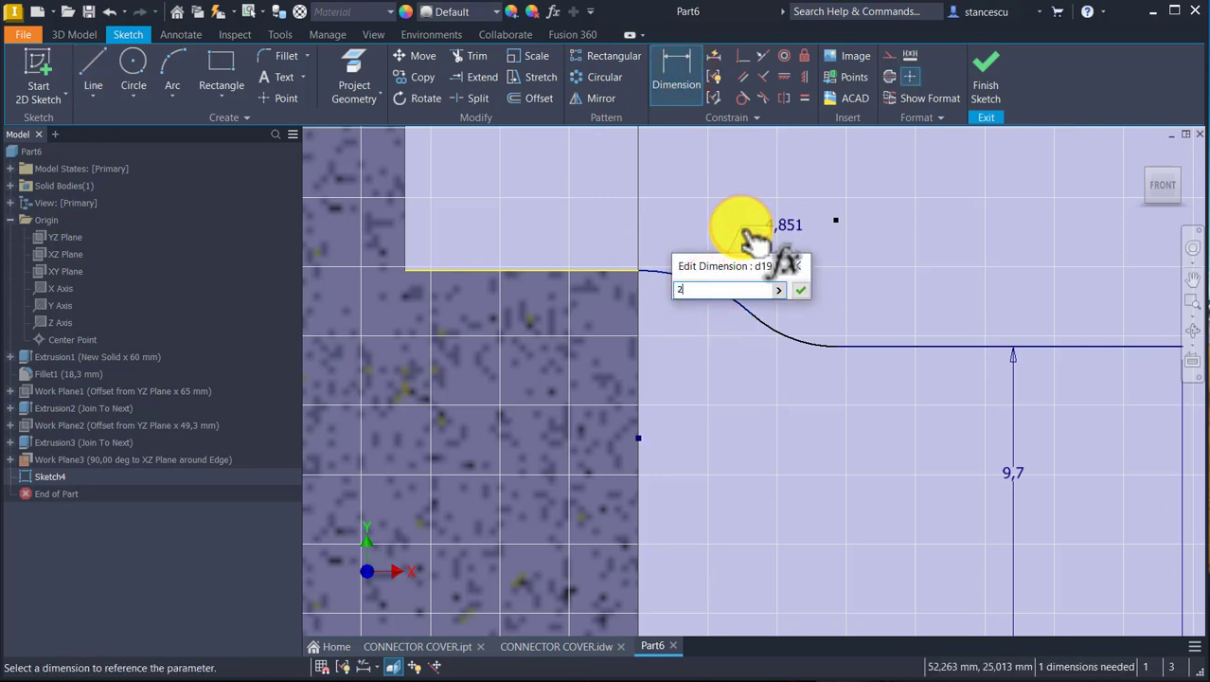
pyautogui.write('2')
pyautogui.press('Return')
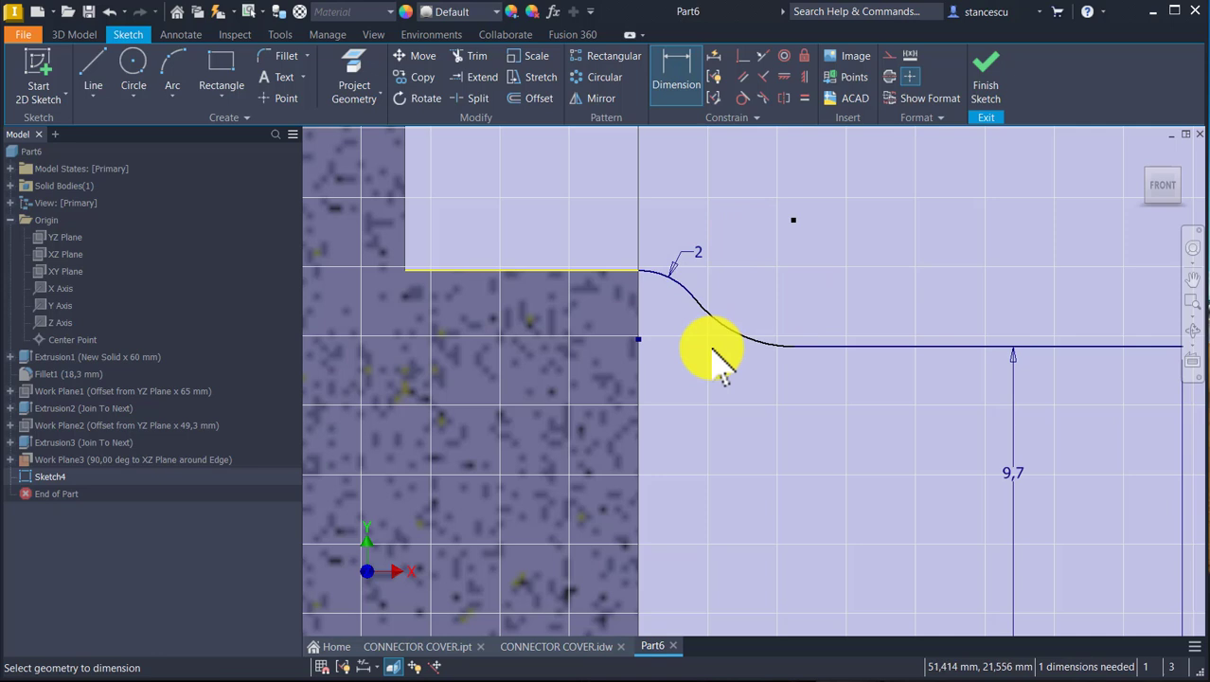
# Dimension the lower arc, adjoining the short horizontal line, with a radius of 2 mm
pyautogui.click(737, 334)
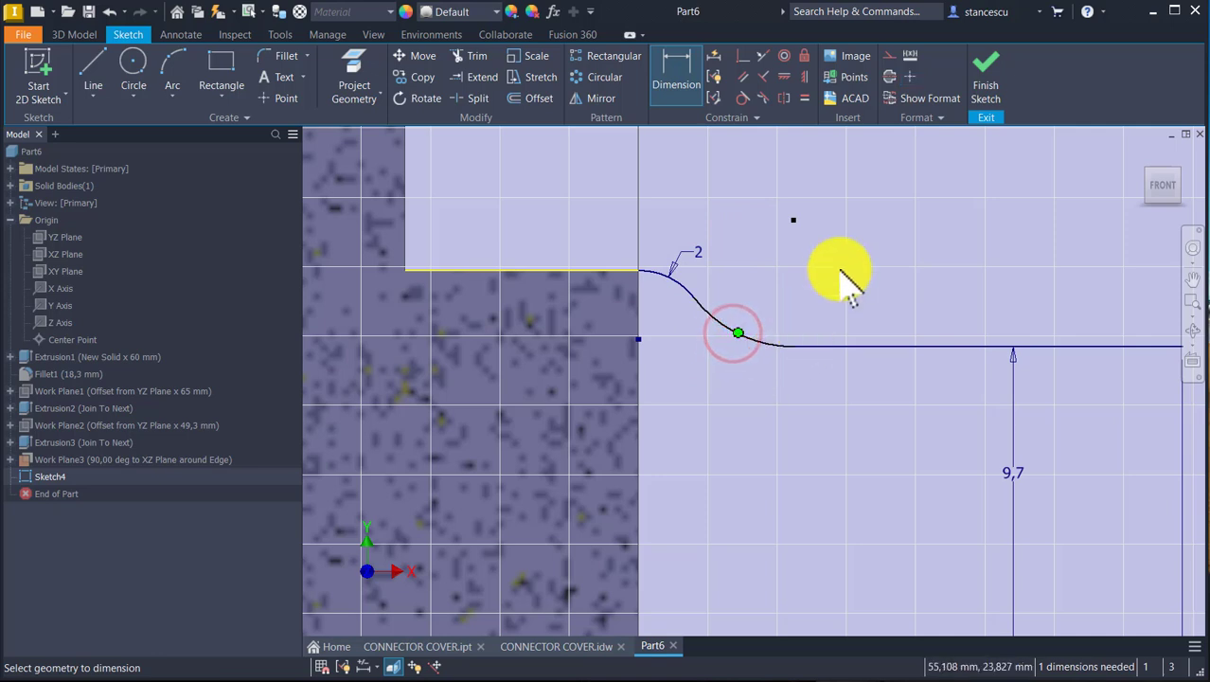
pyautogui.press('Escape')
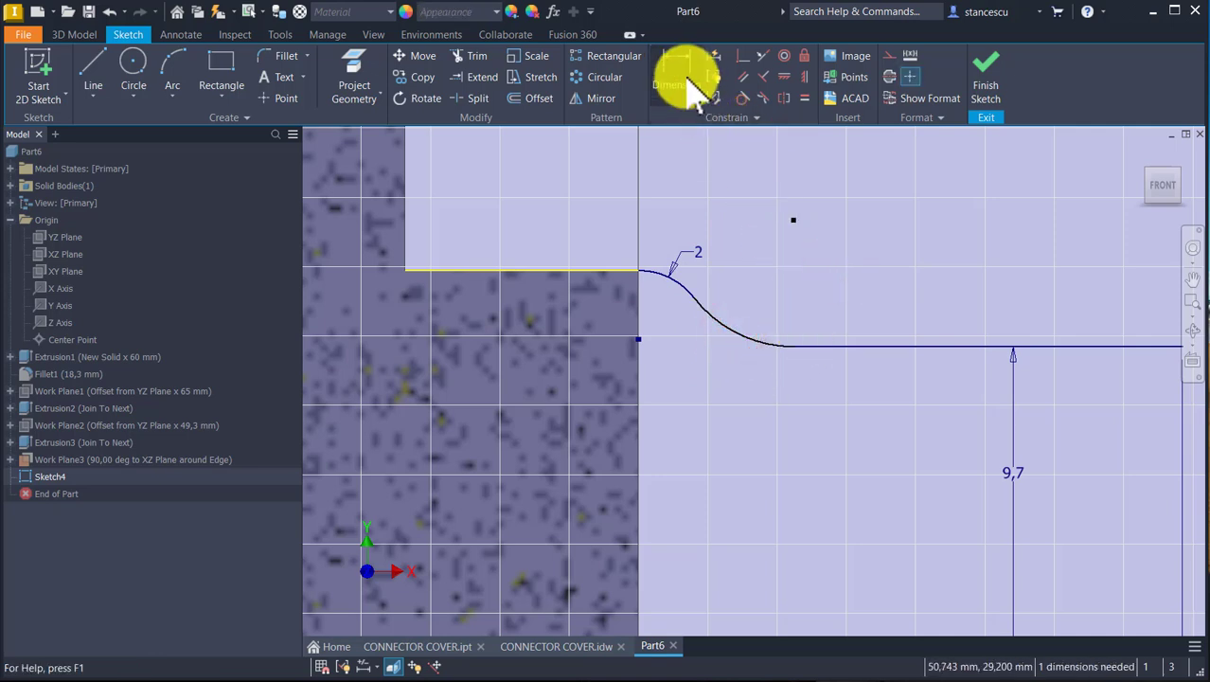
pyautogui.press('d')
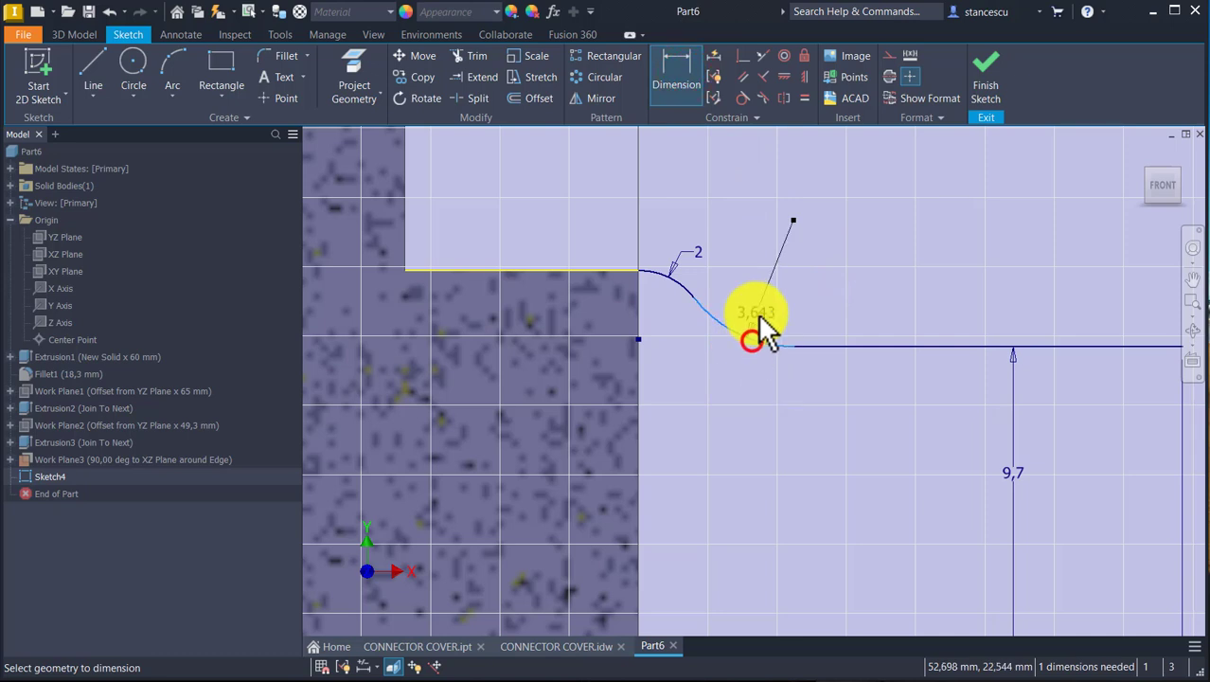
pyautogui.click(758, 315)
pyautogui.write('2')
pyautogui.press('Return')
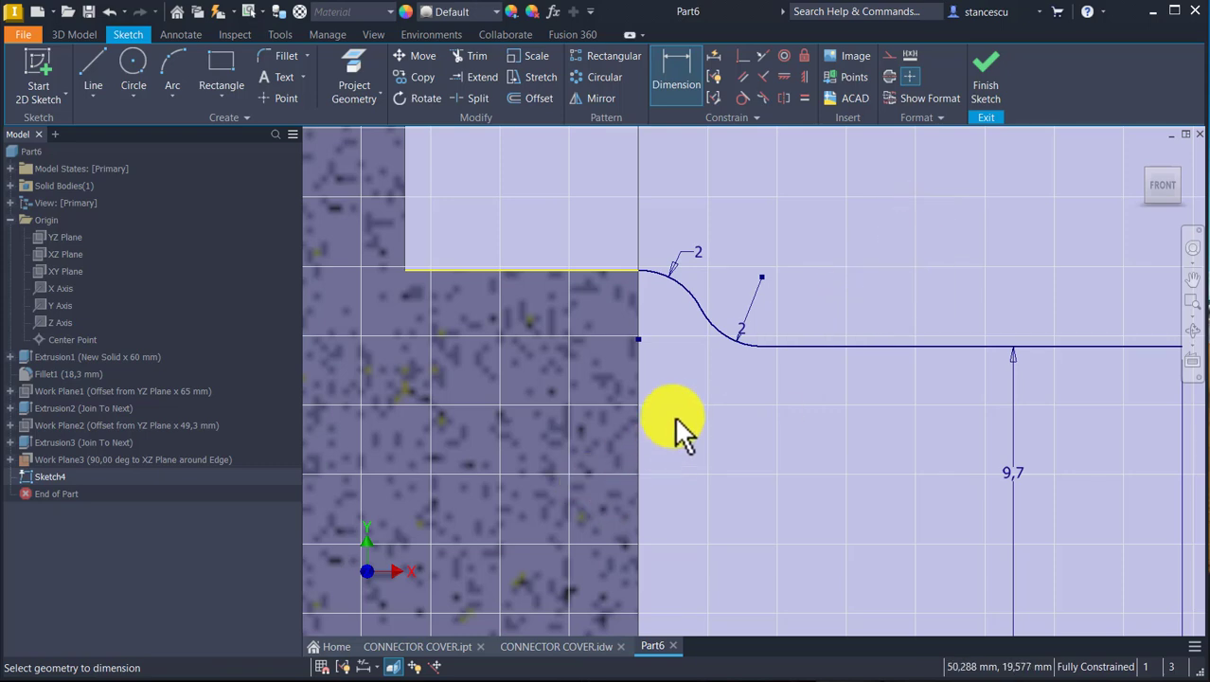
# Close the profile with vertical lines from both its ends to the tube's axis and a line along the axis, and finish the sketch
pyautogui.scroll(-3, 701, 443)
pyautogui.moveTo(725, 454); pyautogui.dragTo(666, 379, button='middle')
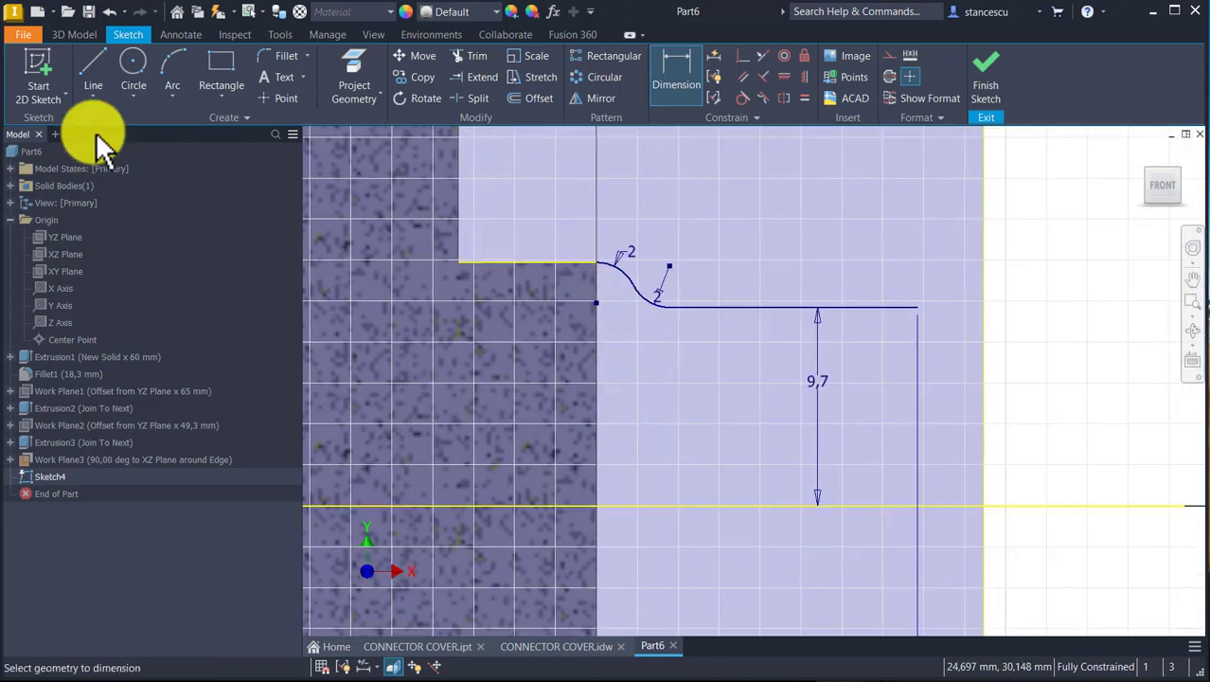
pyautogui.click(96, 76)
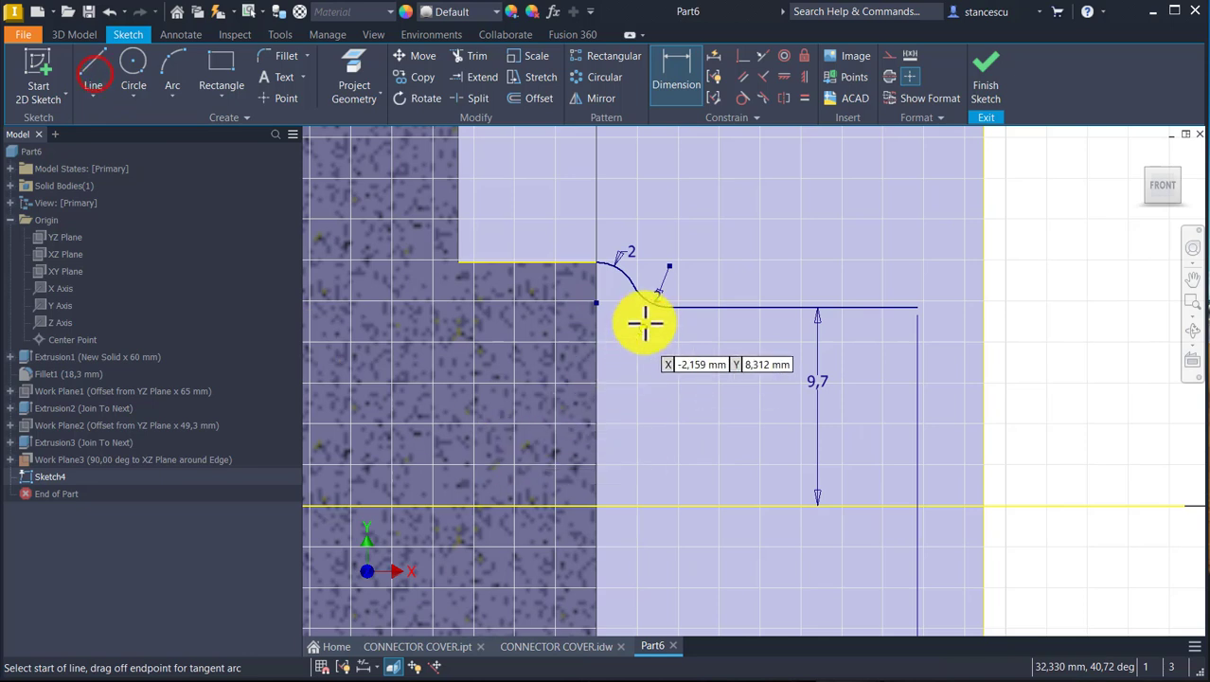
pyautogui.click(598, 258)
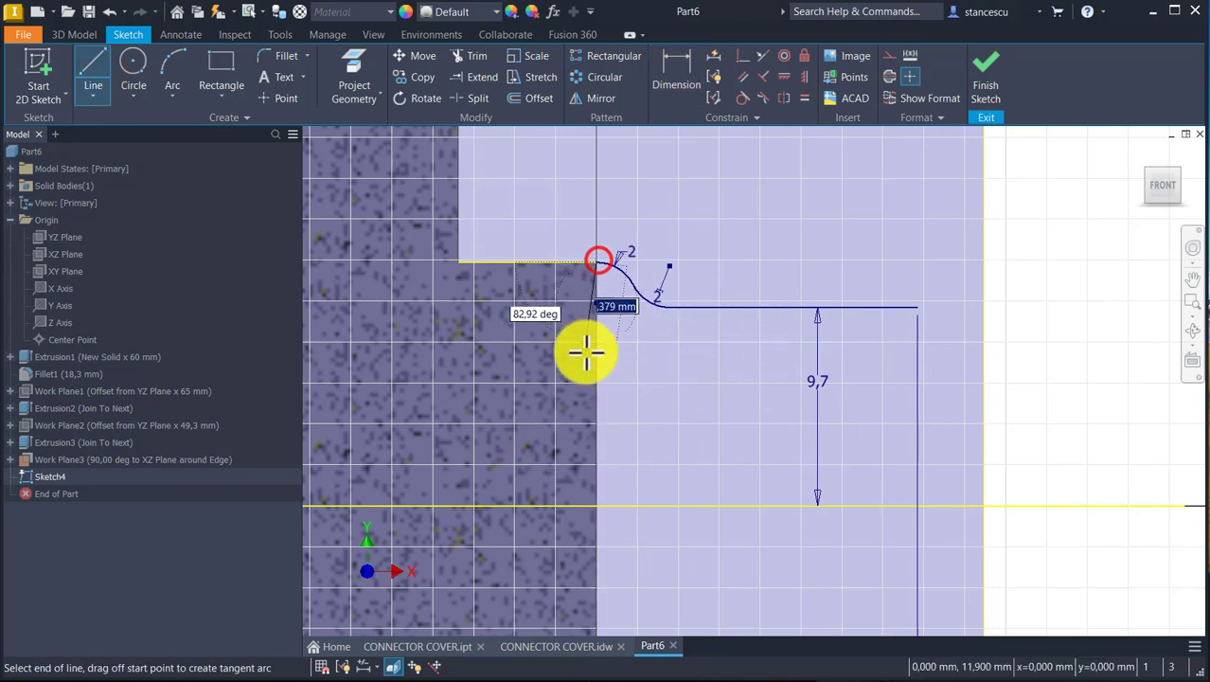
pyautogui.doubleClick(597, 505)
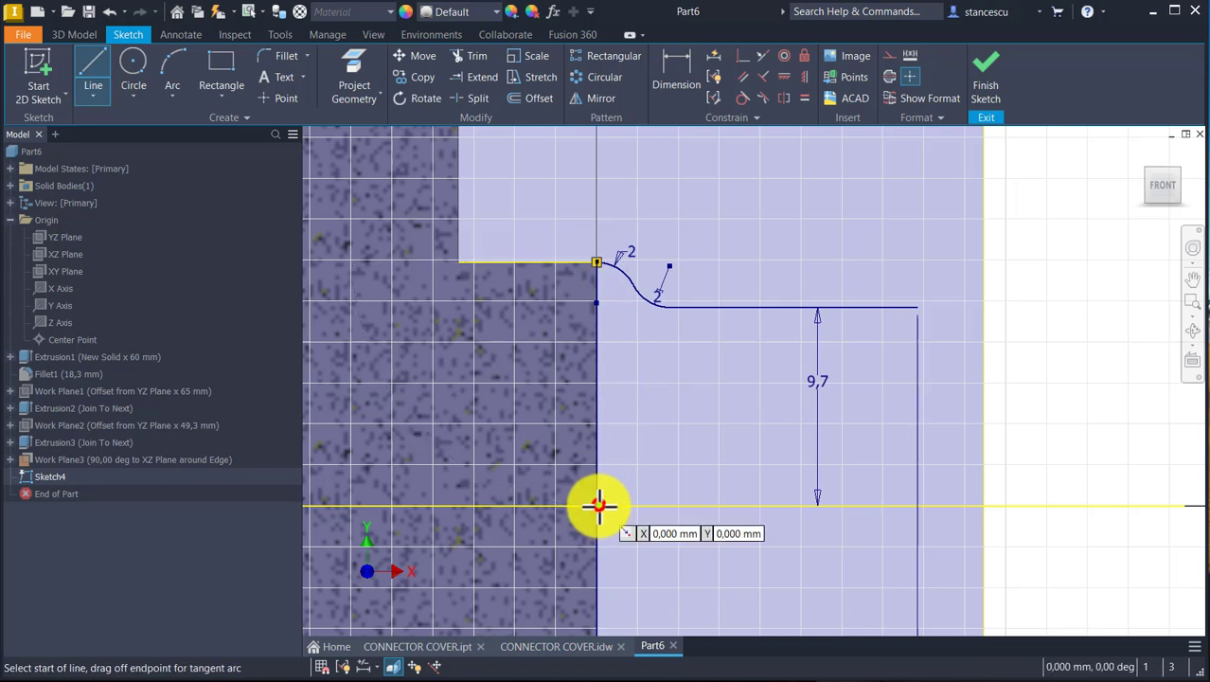
pyautogui.click(917, 308)
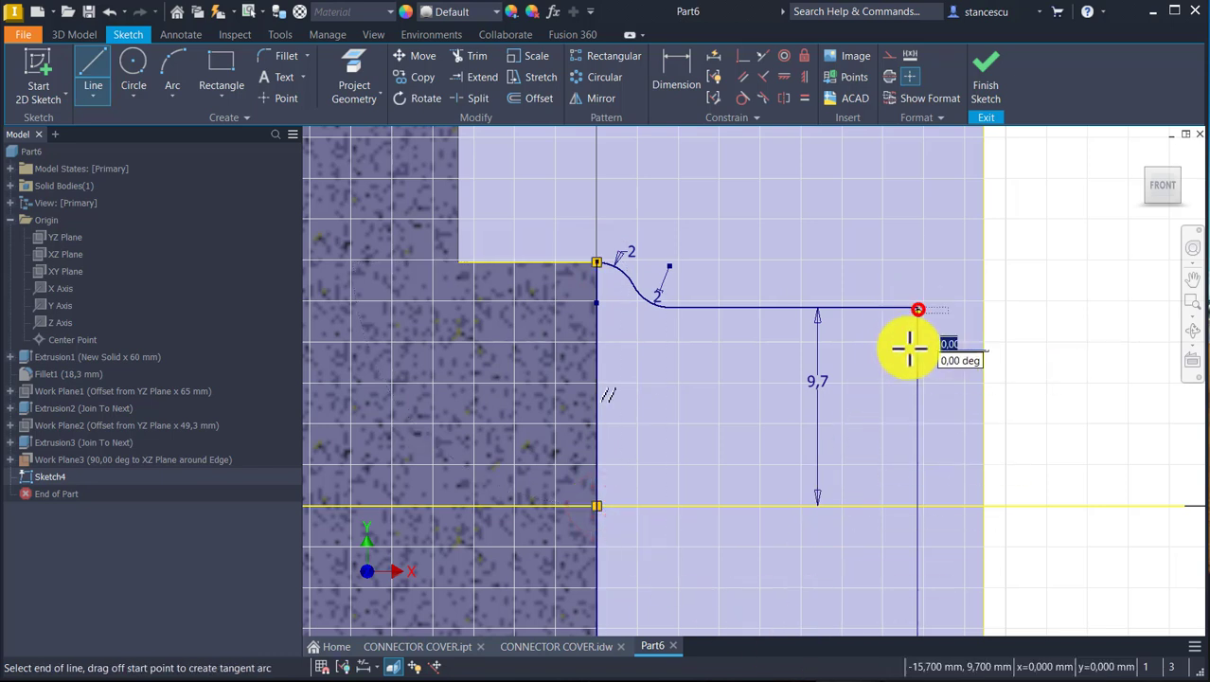
pyautogui.doubleClick(917, 507)
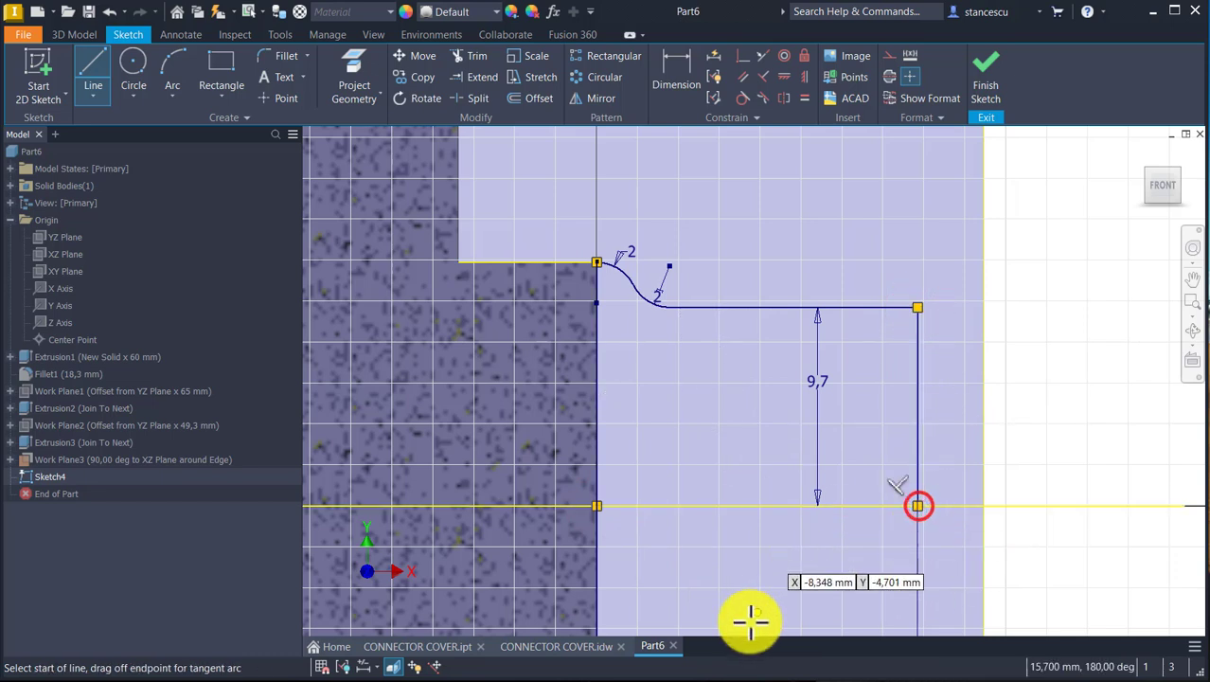
pyautogui.click(918, 505)
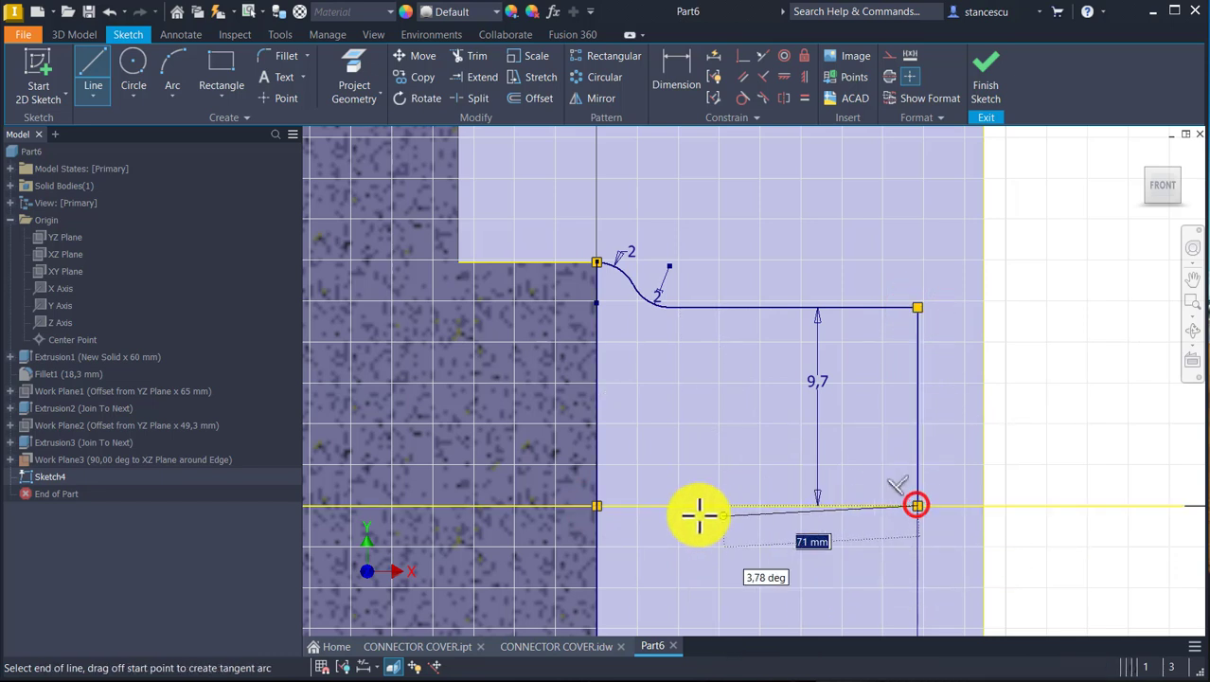
pyautogui.doubleClick(597, 506)
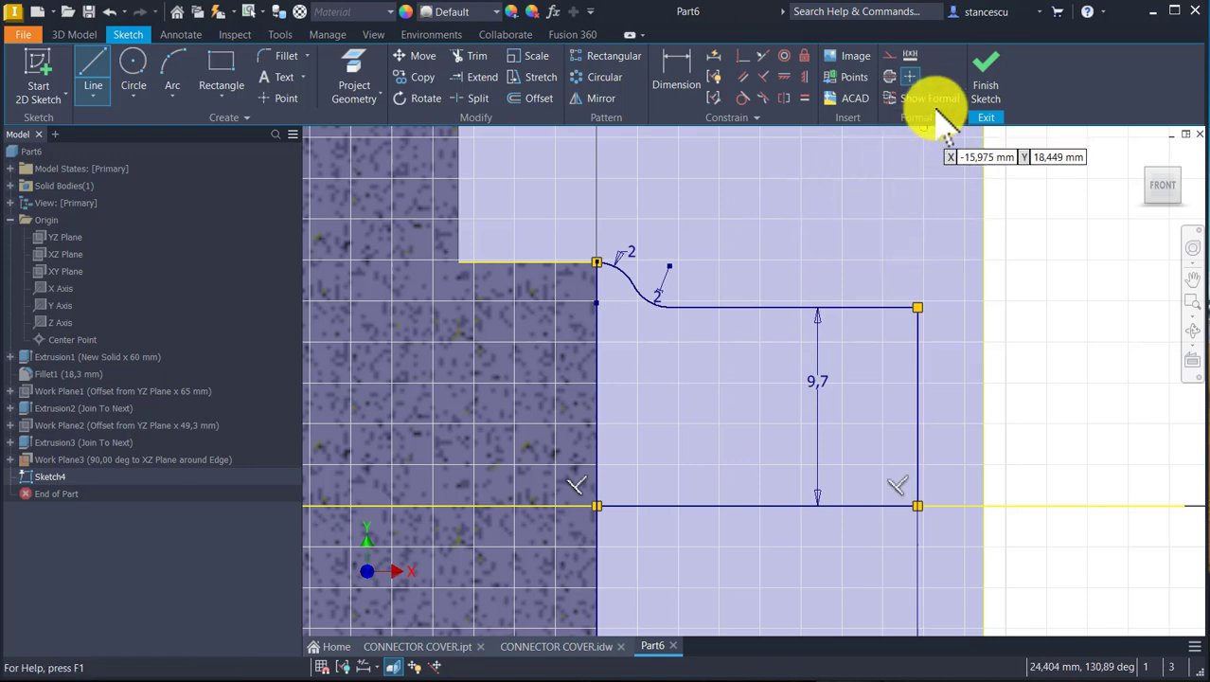
pyautogui.click(1002, 84)
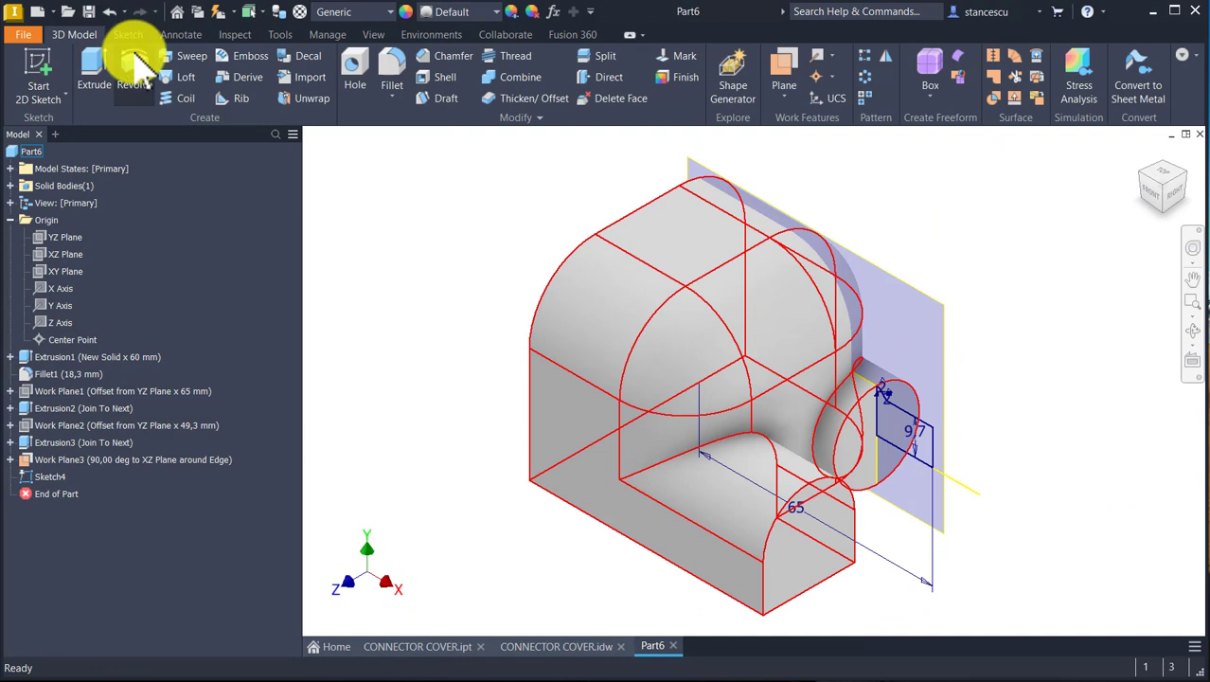
# Revolve the closed profile a full 360 degrees around the round tube's axis, joining it to the body
pyautogui.click(135, 63)
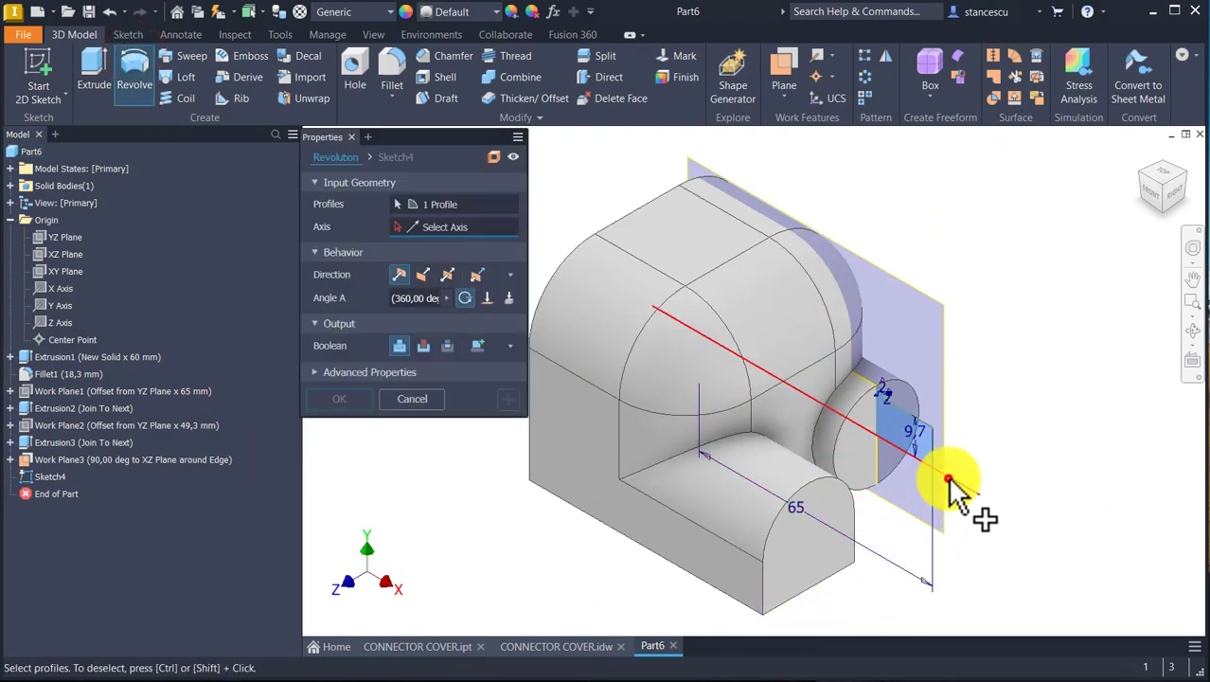
pyautogui.click(948, 479)
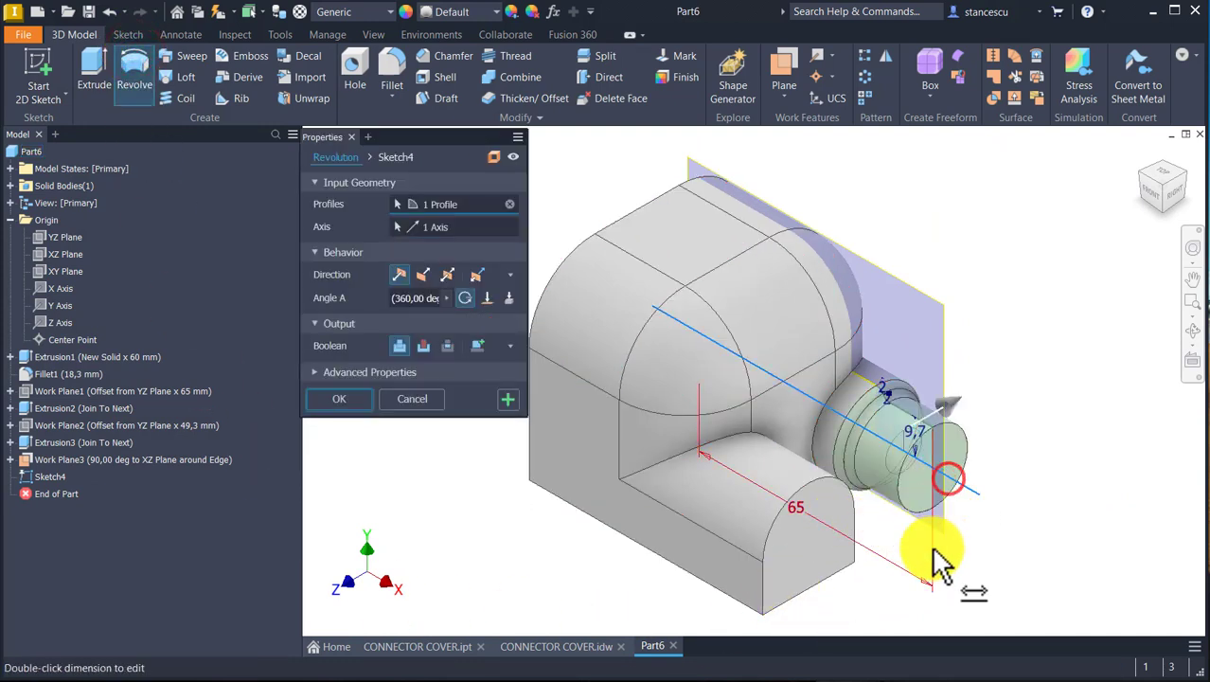
pyautogui.click(330, 397)
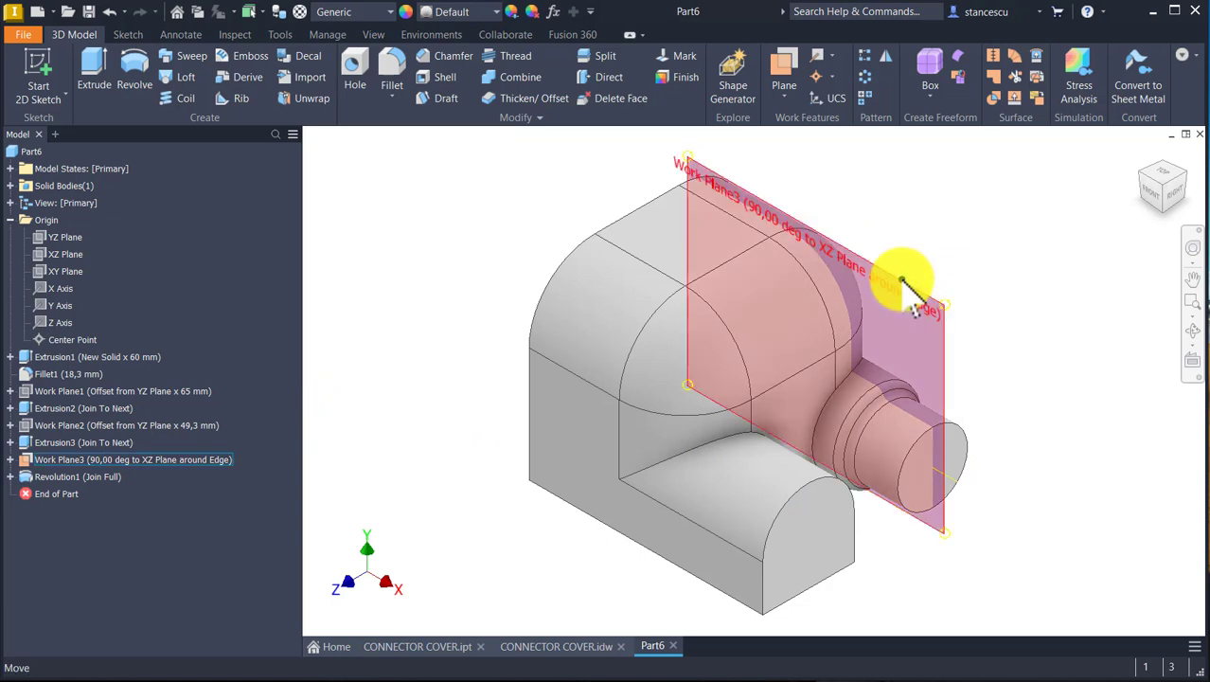
# Hide the 90-degree work plane and the work axis running through the round tube
pyautogui.rightClick(902, 279)
pyautogui.click(927, 300)
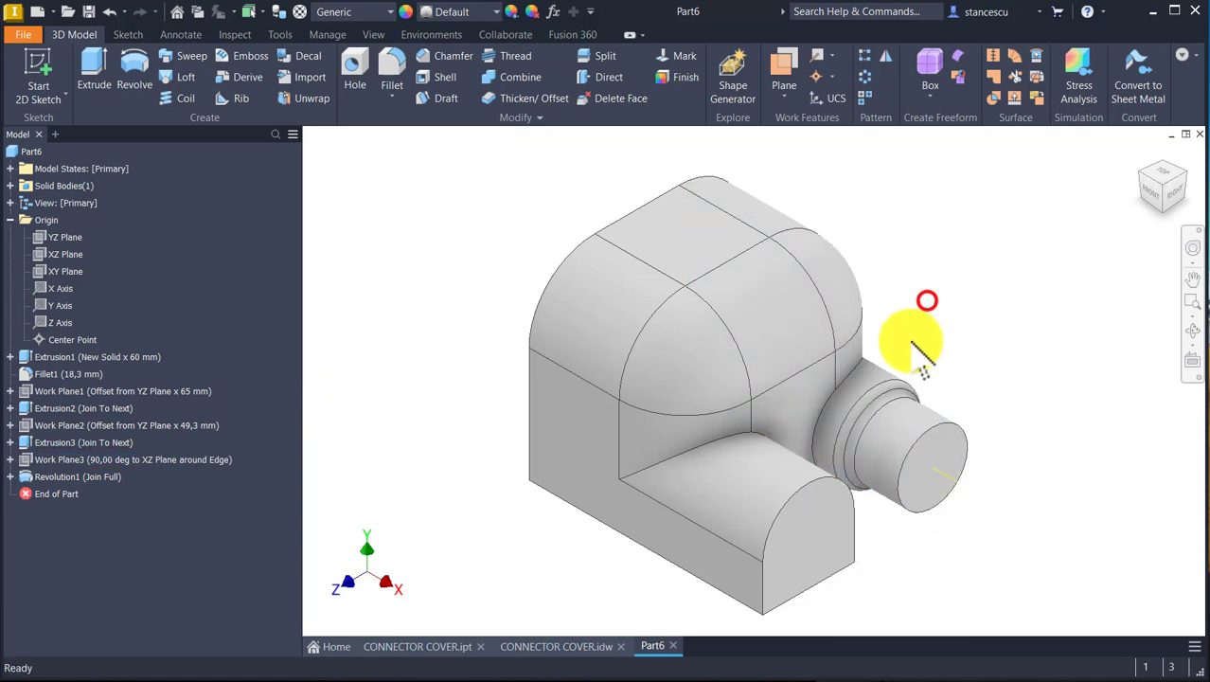
pyautogui.rightClick(943, 472)
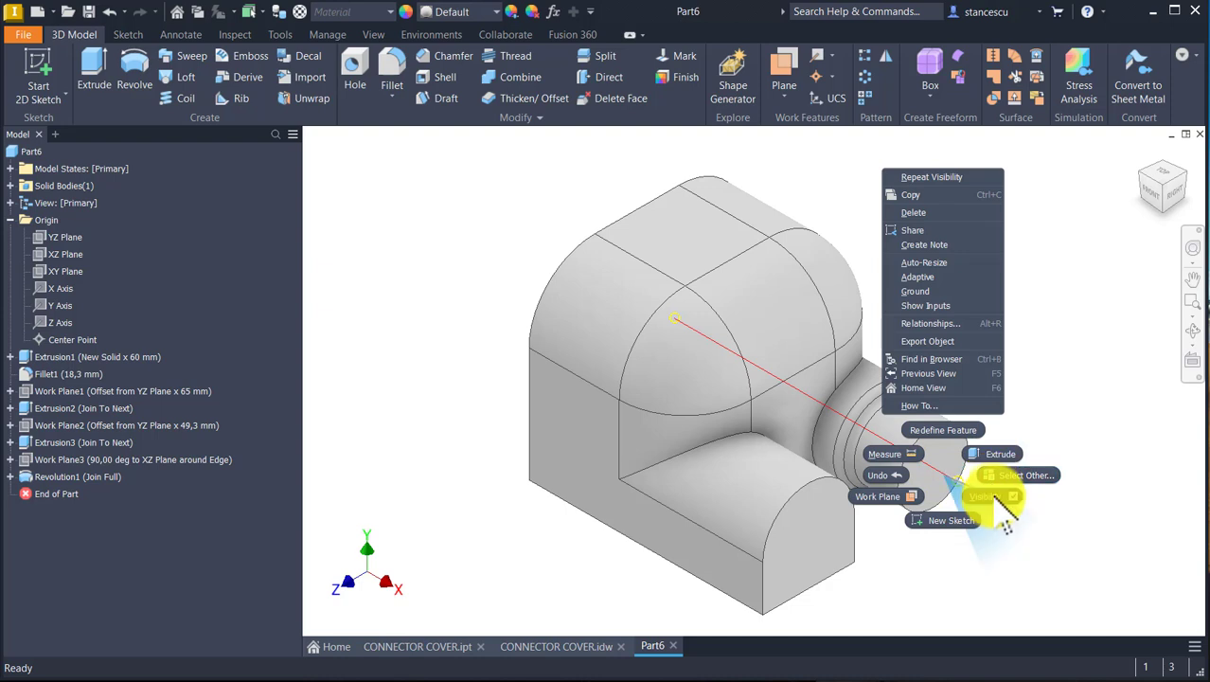
pyautogui.click(985, 496)
pyautogui.keyDown('shift'); pyautogui.moveTo(1188, 387); pyautogui.dragTo(405, 424, button='middle'); pyautogui.keyUp('shift')
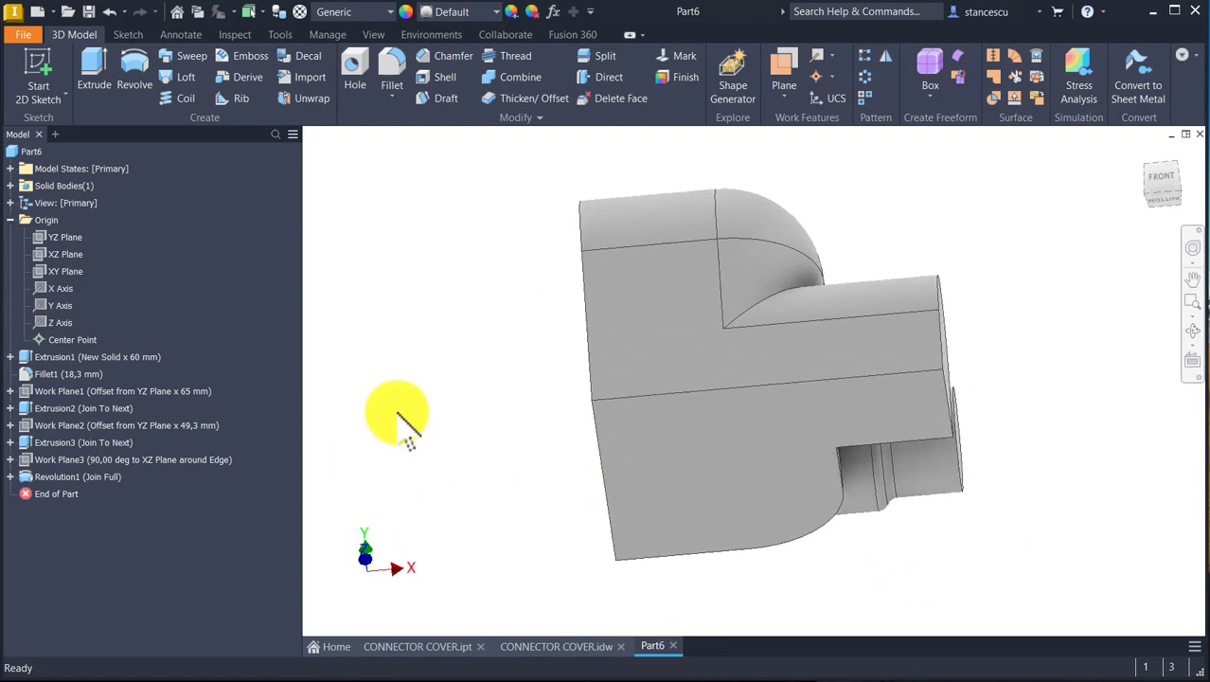
pyautogui.keyDown('shift'); pyautogui.moveTo(683, 58); pyautogui.dragTo(417, 301, button='middle'); pyautogui.keyUp('shift')
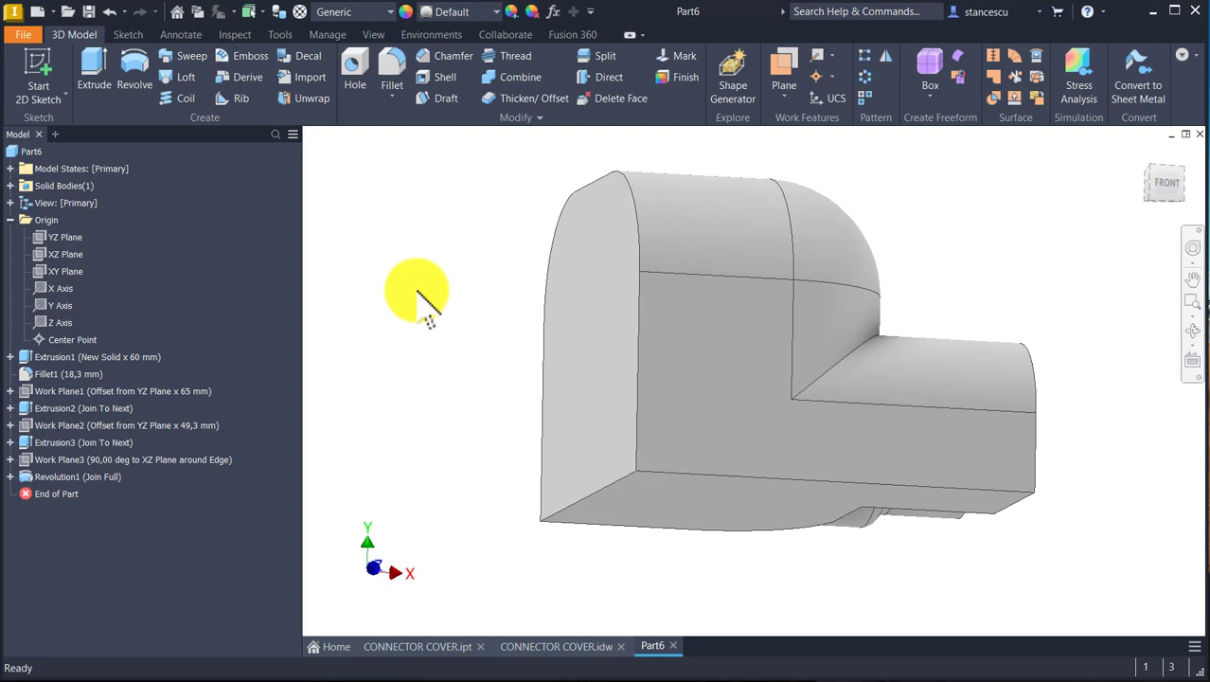
# Measure the distance from the body's large flat end face to the circular edge where the round tube's wider section ends
pyautogui.press('m')
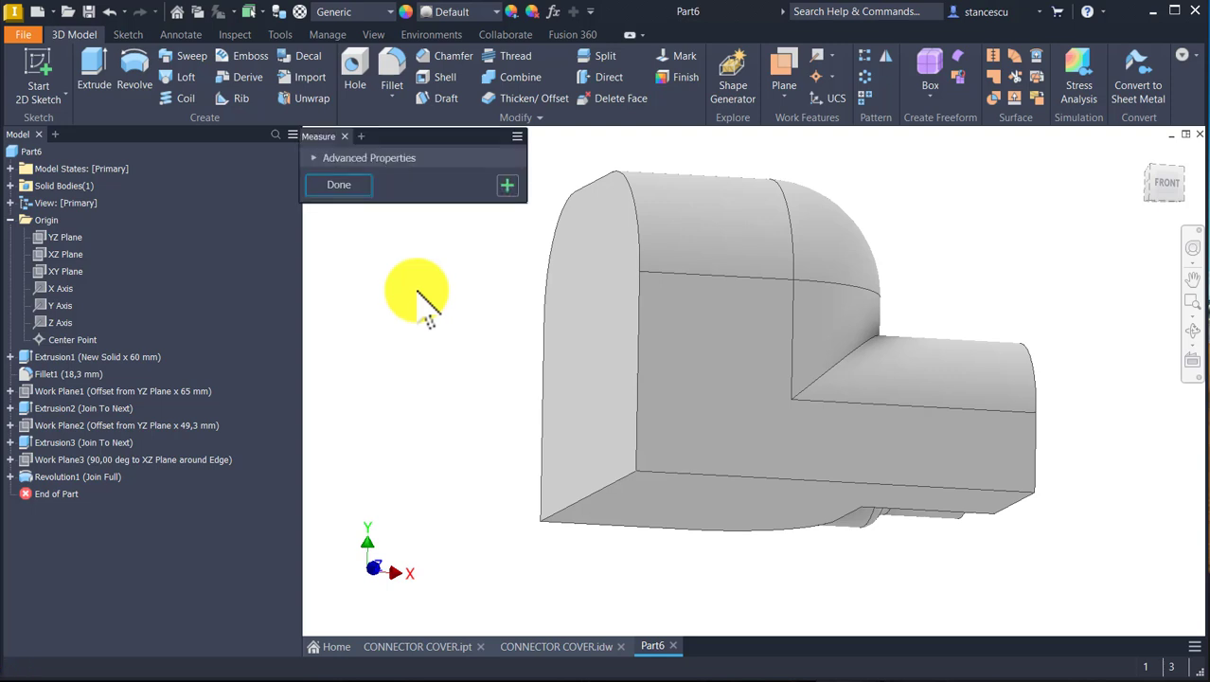
pyautogui.click(568, 390)
pyautogui.moveTo(910, 600)
pyautogui.keyDown('shift'); pyautogui.mouseDown(button='middle')
pyautogui.moveTo(864, 582)
pyautogui.moveTo(880, 601)
pyautogui.moveTo(896, 582)
pyautogui.mouseUp(button='middle'); pyautogui.keyUp('shift')
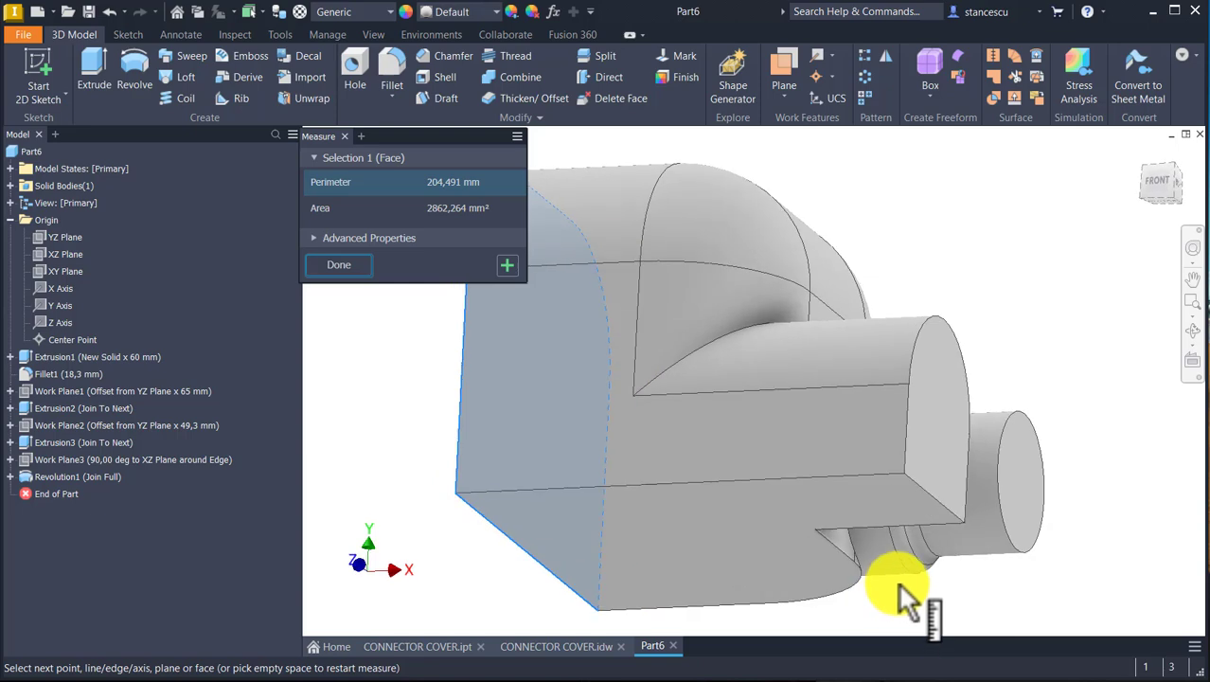
pyautogui.click(904, 566)
pyautogui.keyDown('shift'); pyautogui.moveTo(683, 493); pyautogui.dragTo(688, 495, button='middle'); pyautogui.keyUp('shift')
pyautogui.scroll(-5, 689, 495)
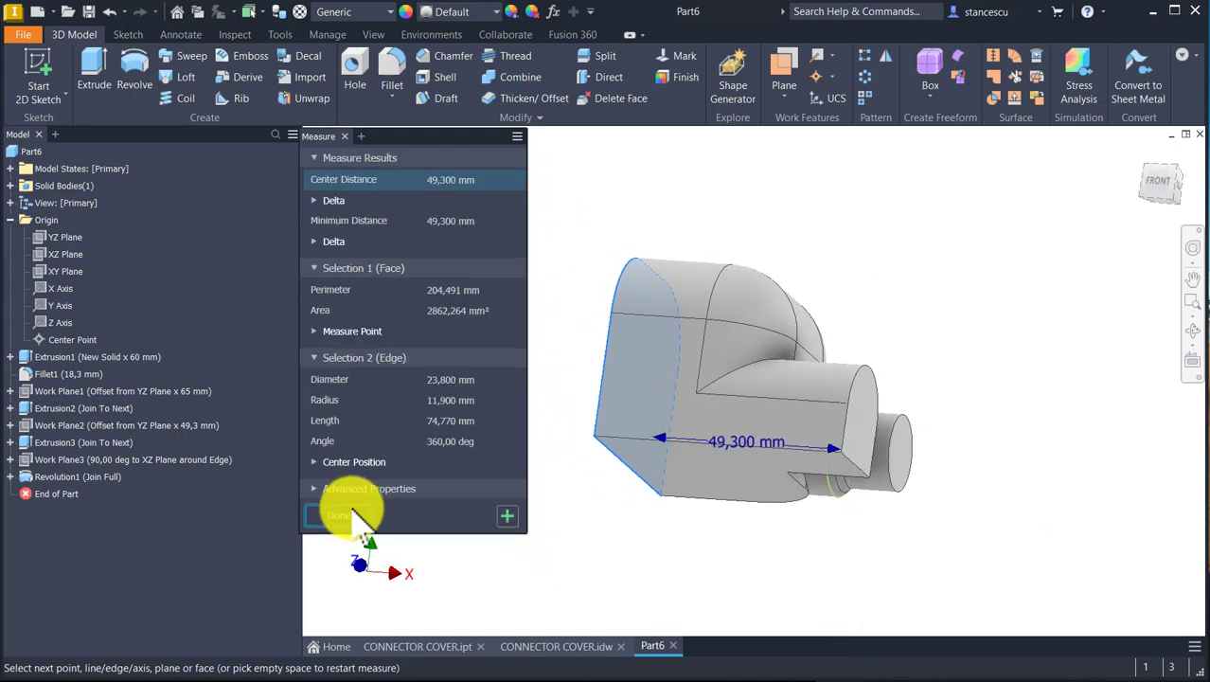
pyautogui.click(352, 516)
pyautogui.press('F6')
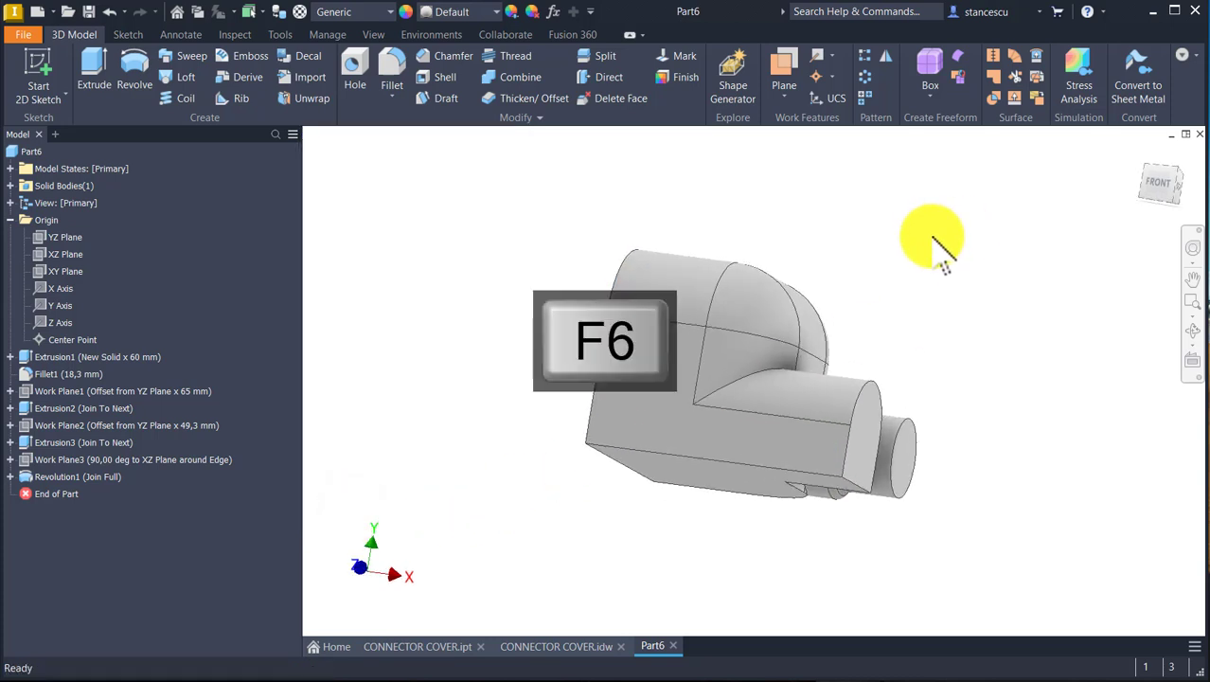
pyautogui.click(539, 200)
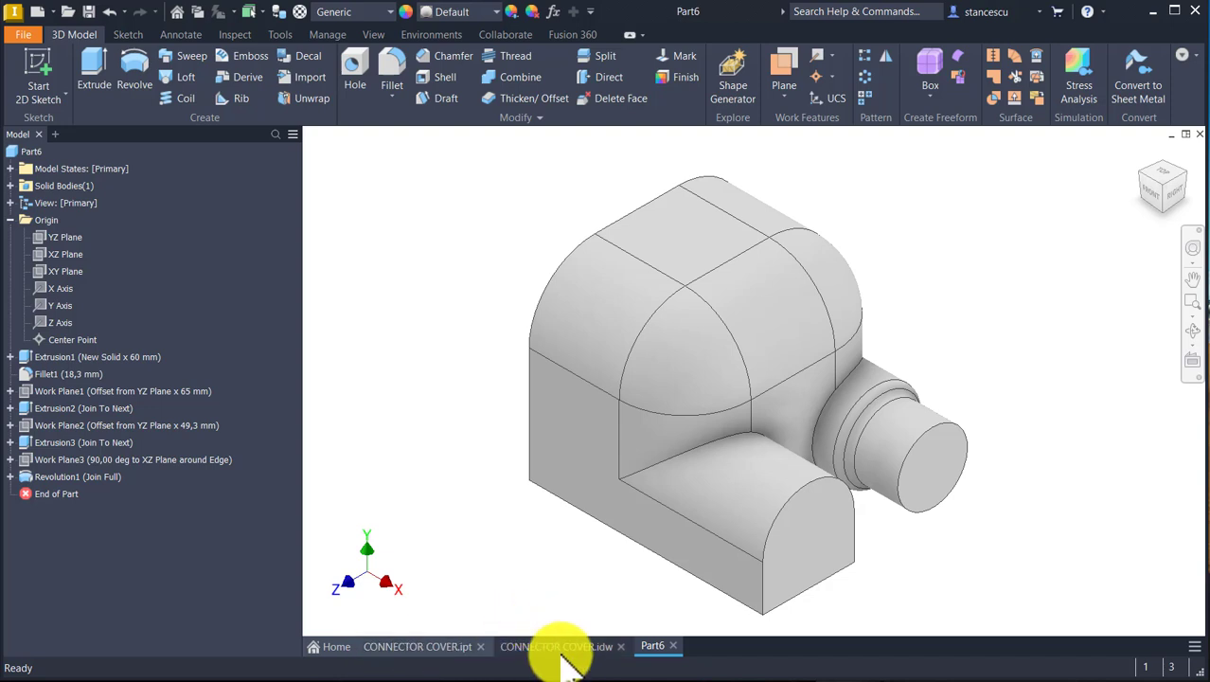
# Examine the hollow side of the finished model in CONNECTOR COVER.ipt and the wall thickness dimensions in CONNECTOR COVER.idw
pyautogui.click(452, 651)
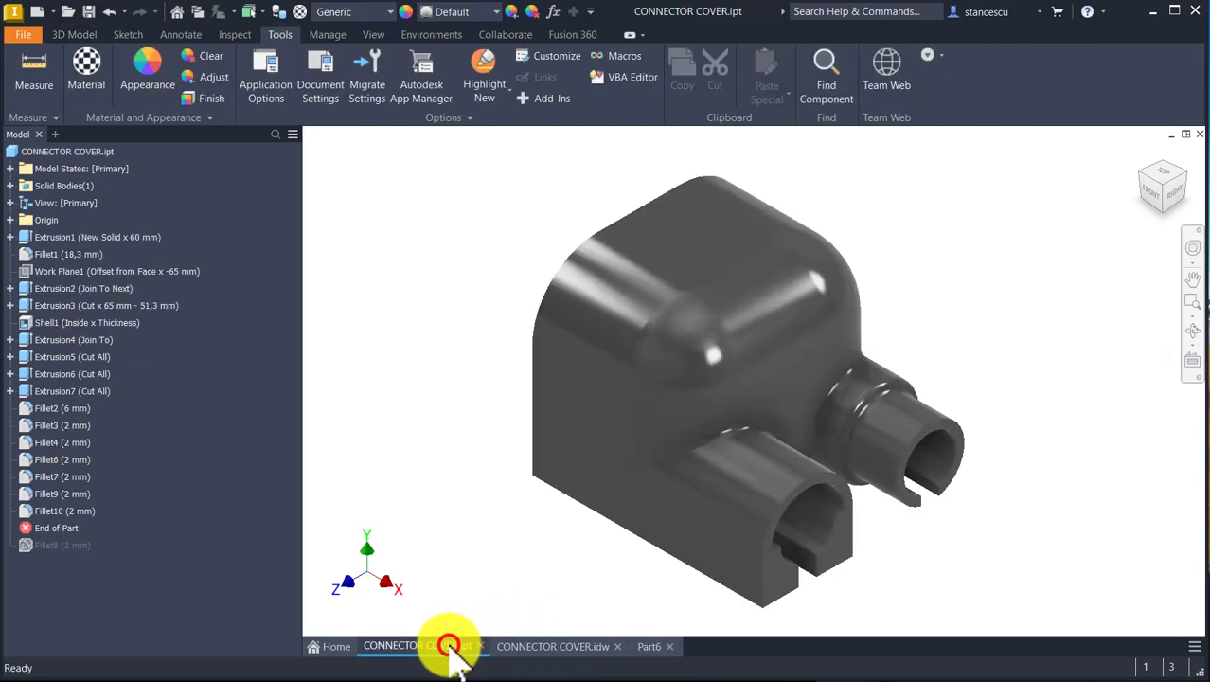
pyautogui.moveTo(959, 286); pyautogui.dragTo(634, 615)
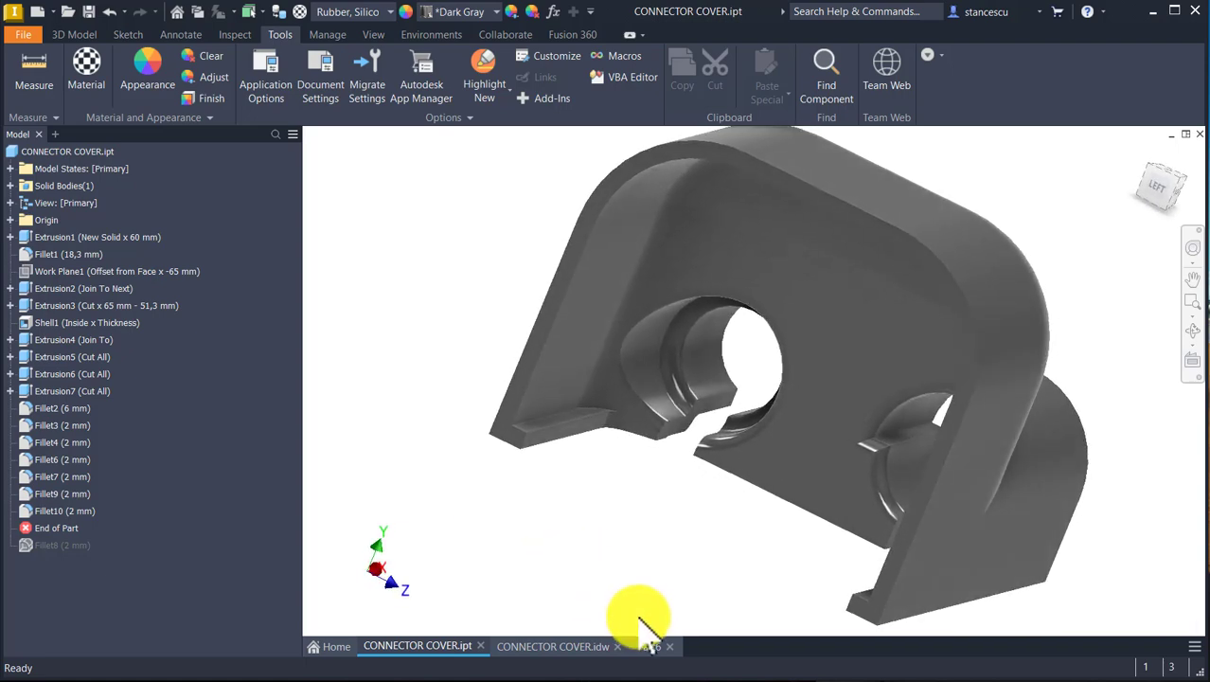
pyautogui.click(568, 647)
pyautogui.scroll(2, 757, 454)
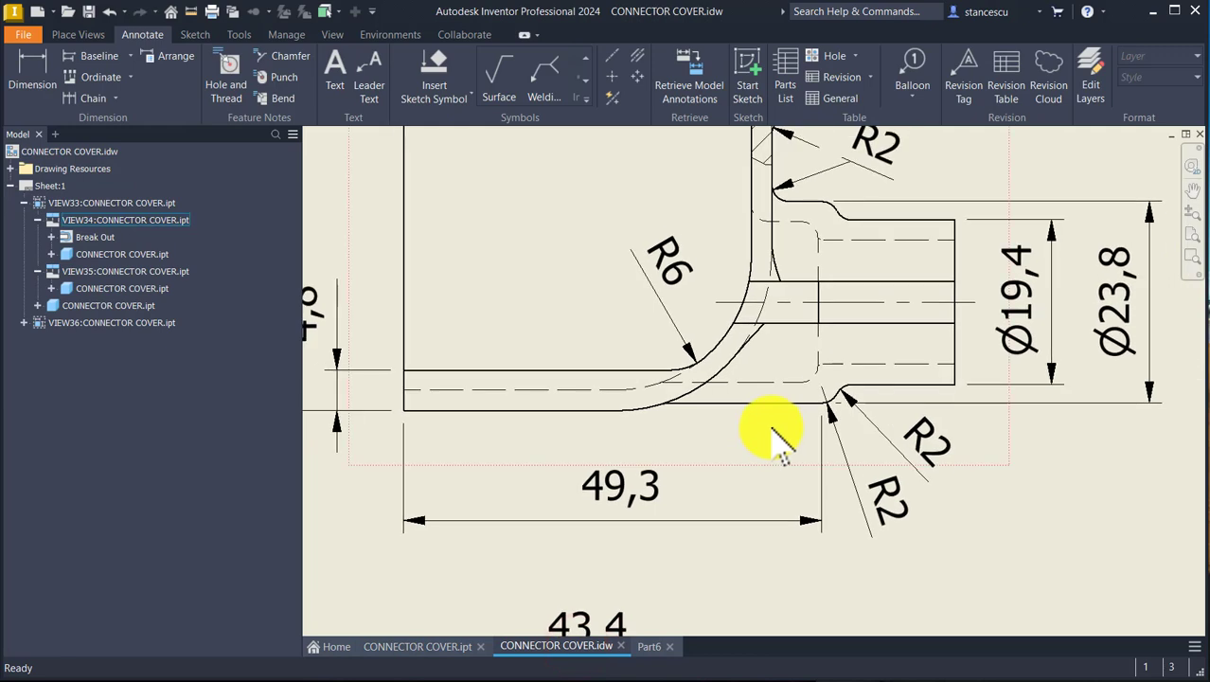
pyautogui.press('F6')
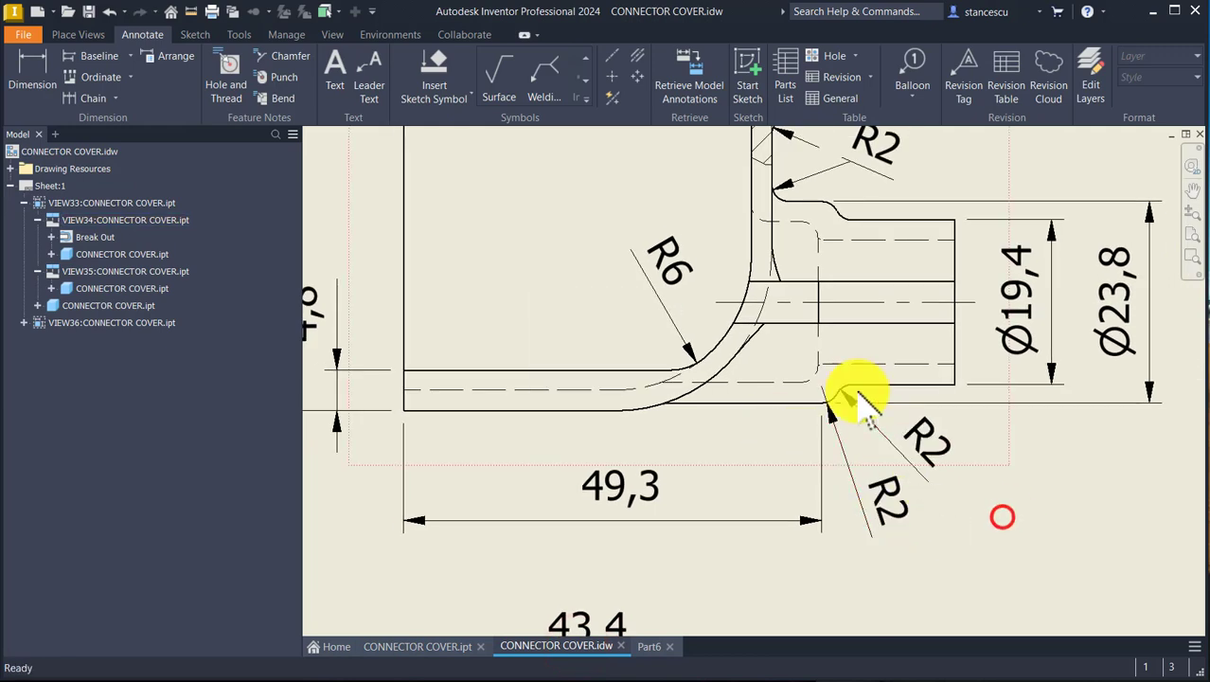
pyautogui.scroll(-5, 861, 398)
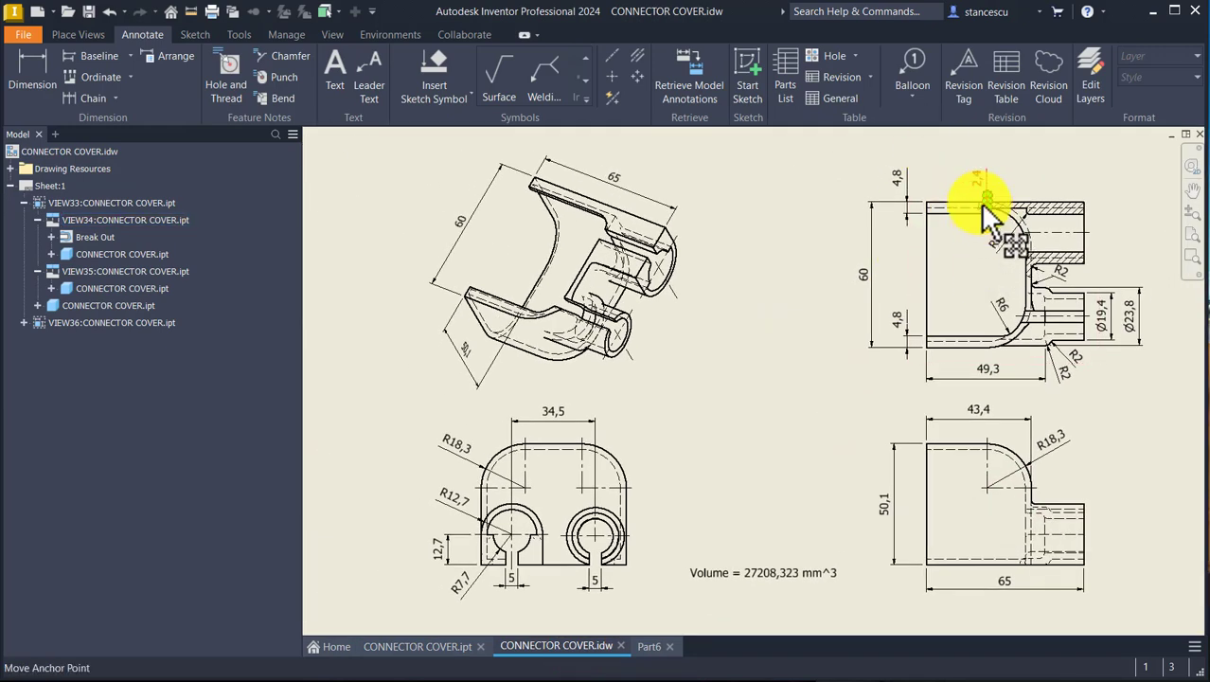
pyautogui.scroll(2, 977, 204)
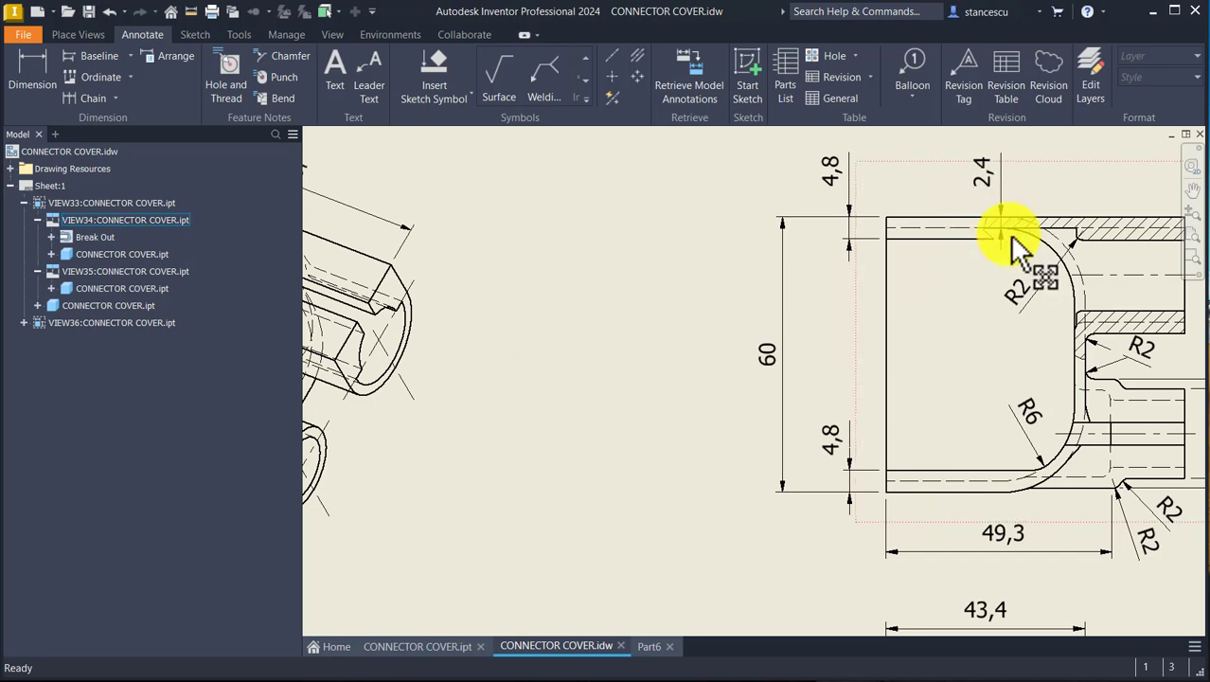
pyautogui.scroll(-2, 1013, 248)
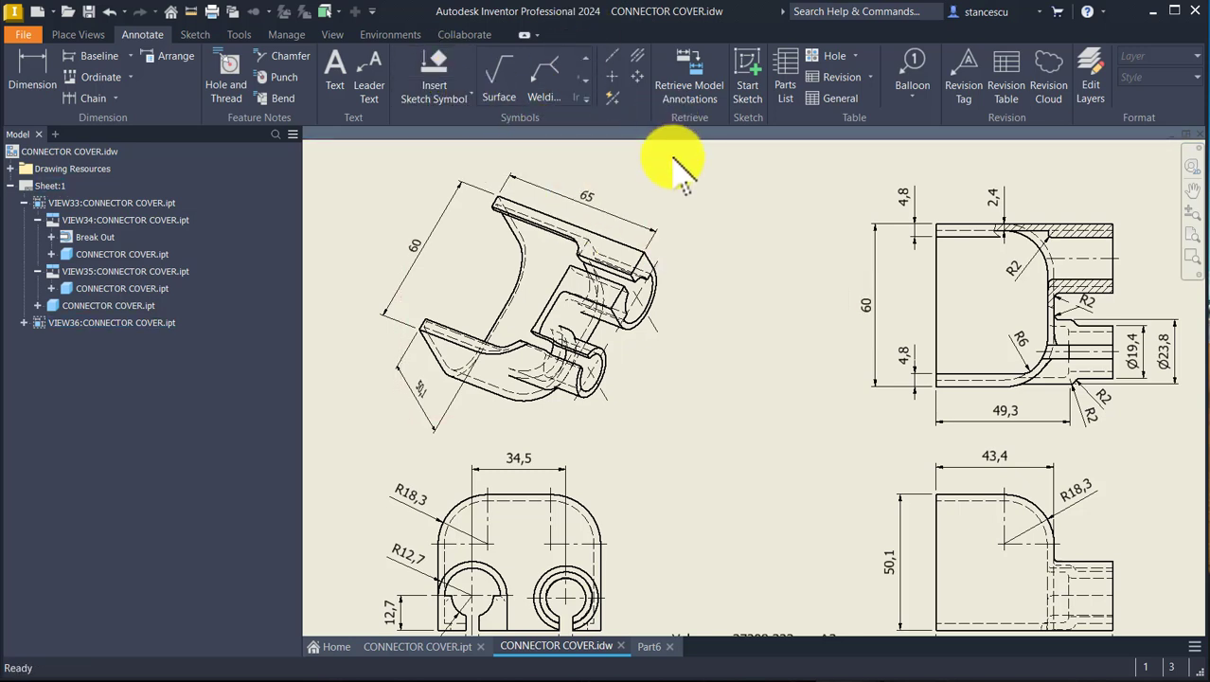
# Add a numeric user parameter named Thickness with the value 2,4 mm to Part6
pyautogui.click(648, 647)
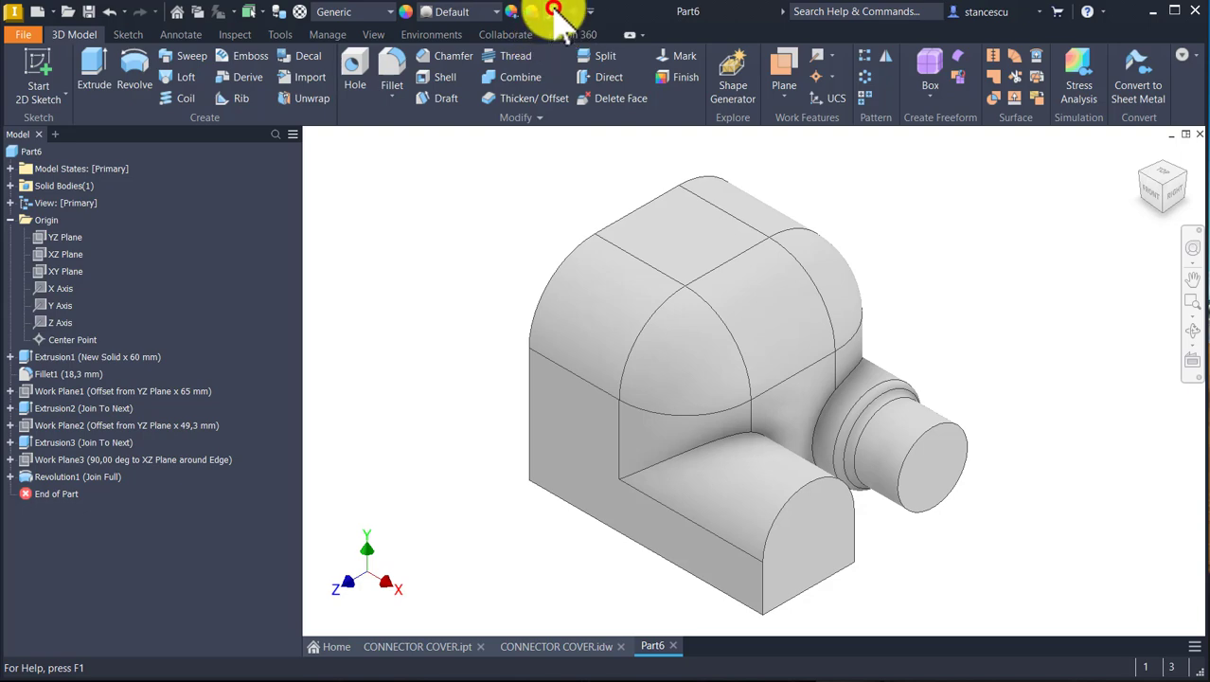
pyautogui.click(555, 11)
pyautogui.scroll(-1, 592, 284)
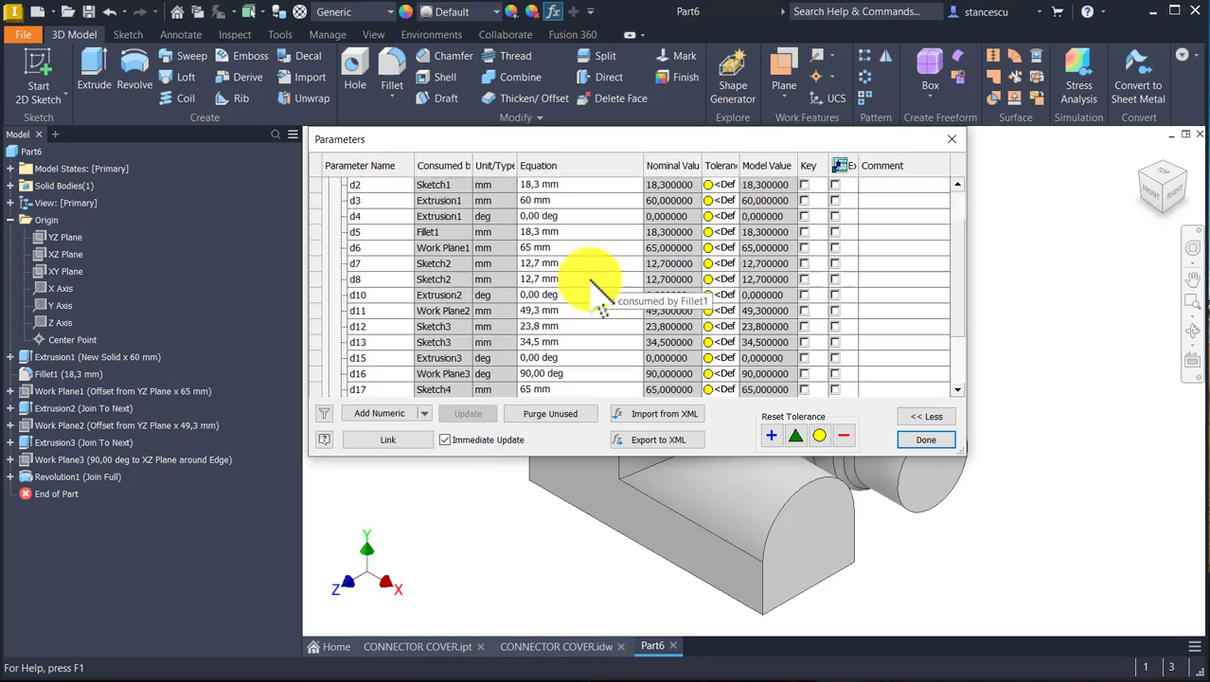
pyautogui.scroll(-2, 568, 303)
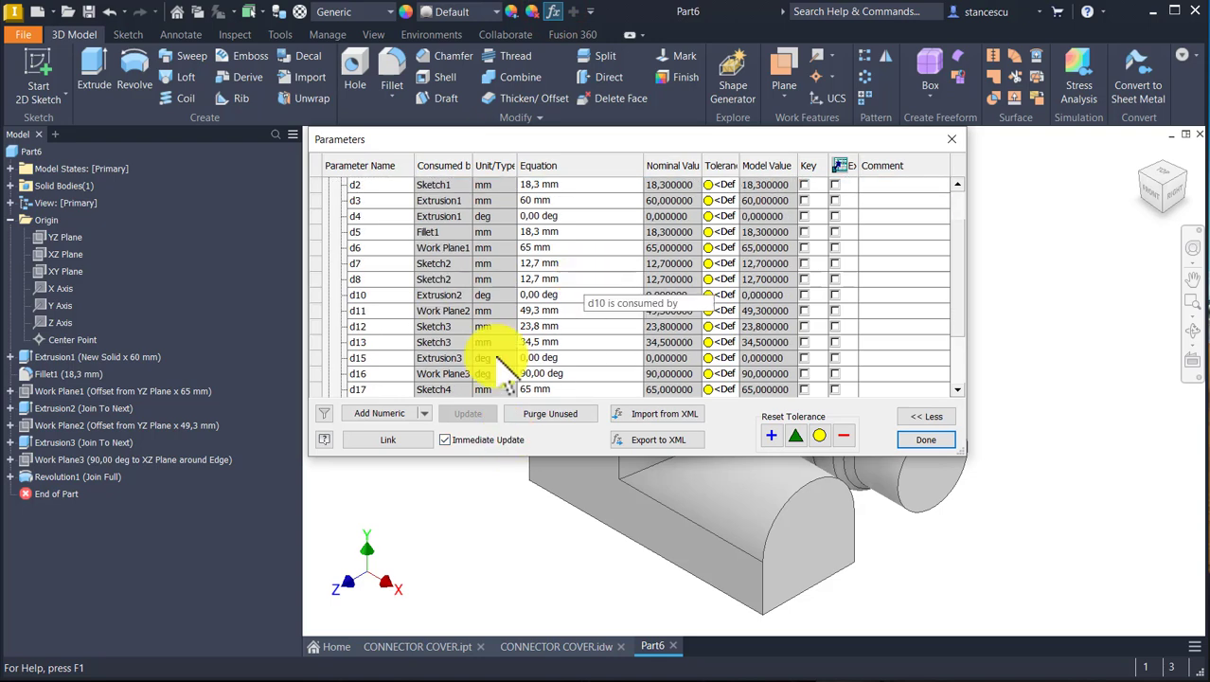
pyautogui.click(388, 414)
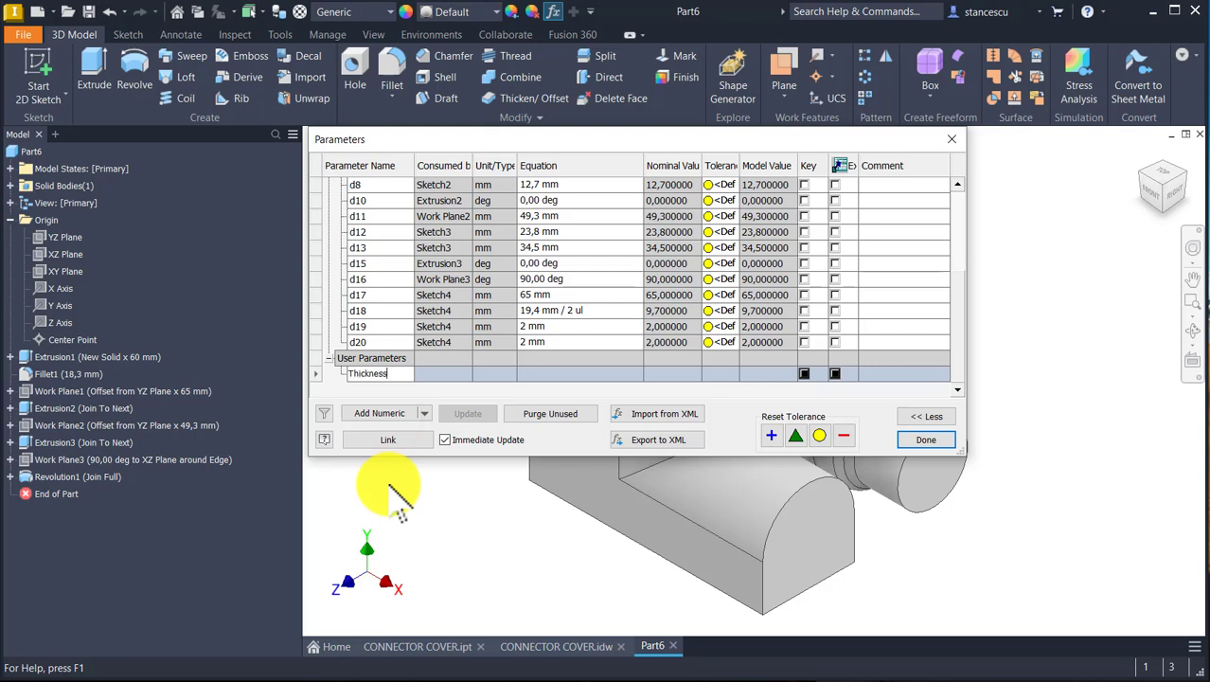
pyautogui.click(365, 372)
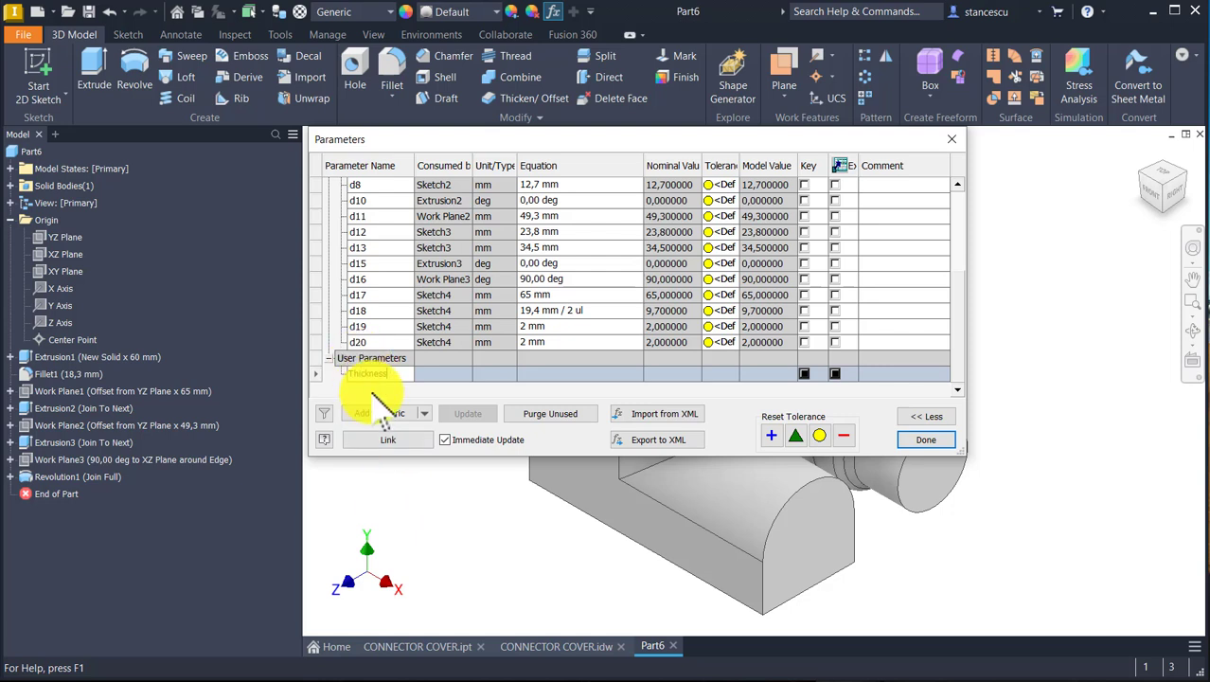
pyautogui.click(532, 374)
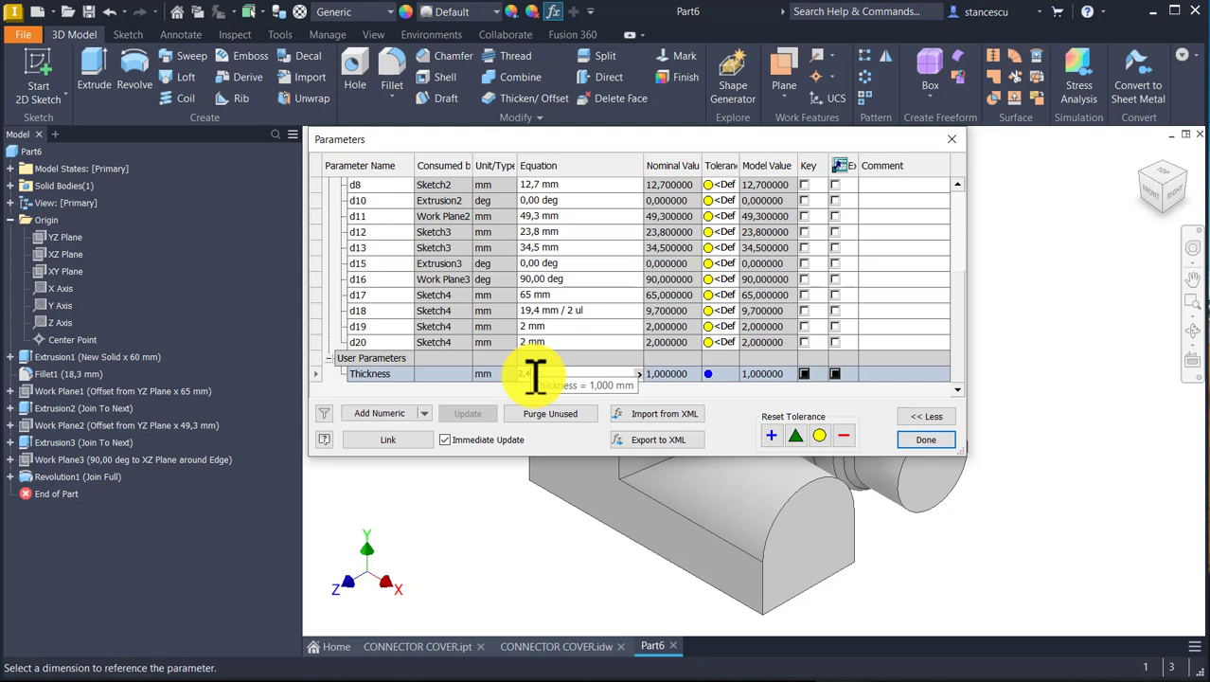
pyautogui.write('2,4')
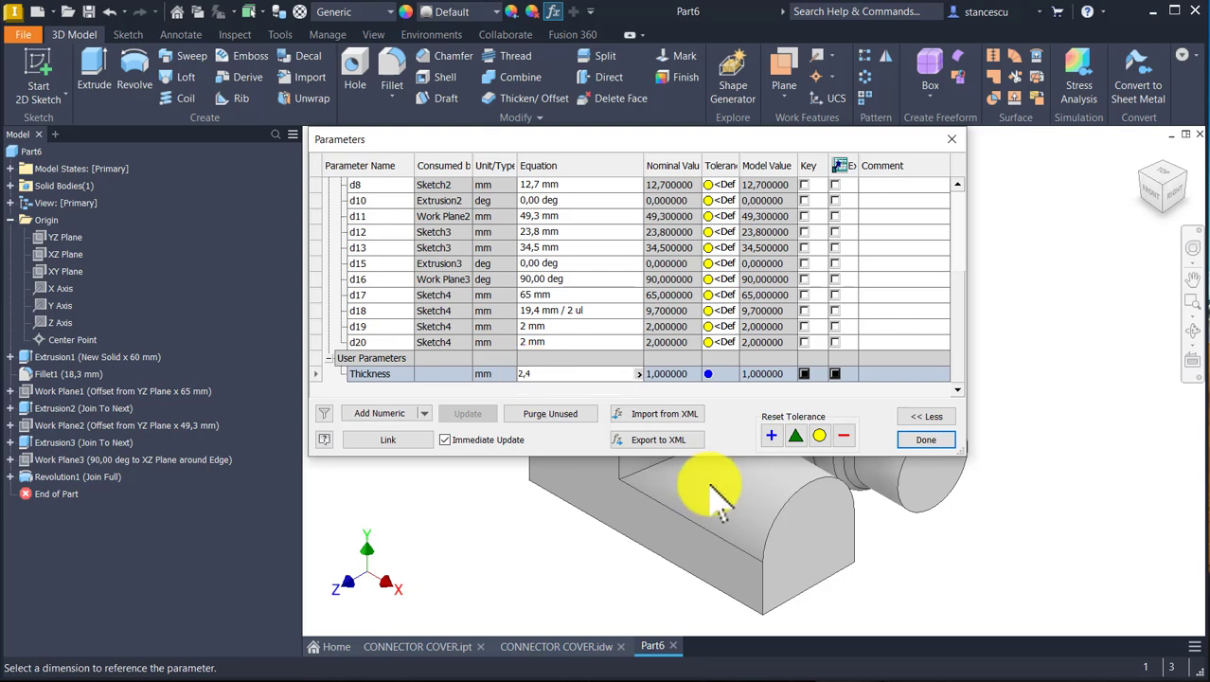
pyautogui.click(935, 441)
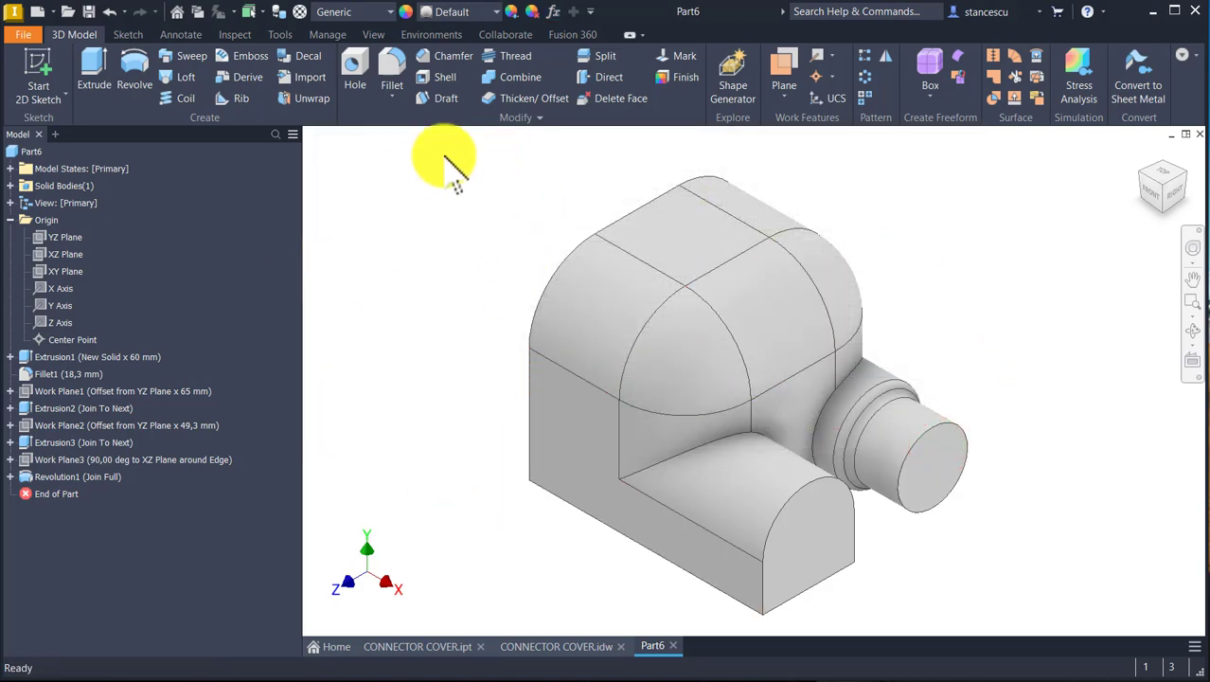
# Shell the body inward using the Thickness parameter, removing the end faces of the arched and round tubes and the large flat end face
pyautogui.click(443, 79)
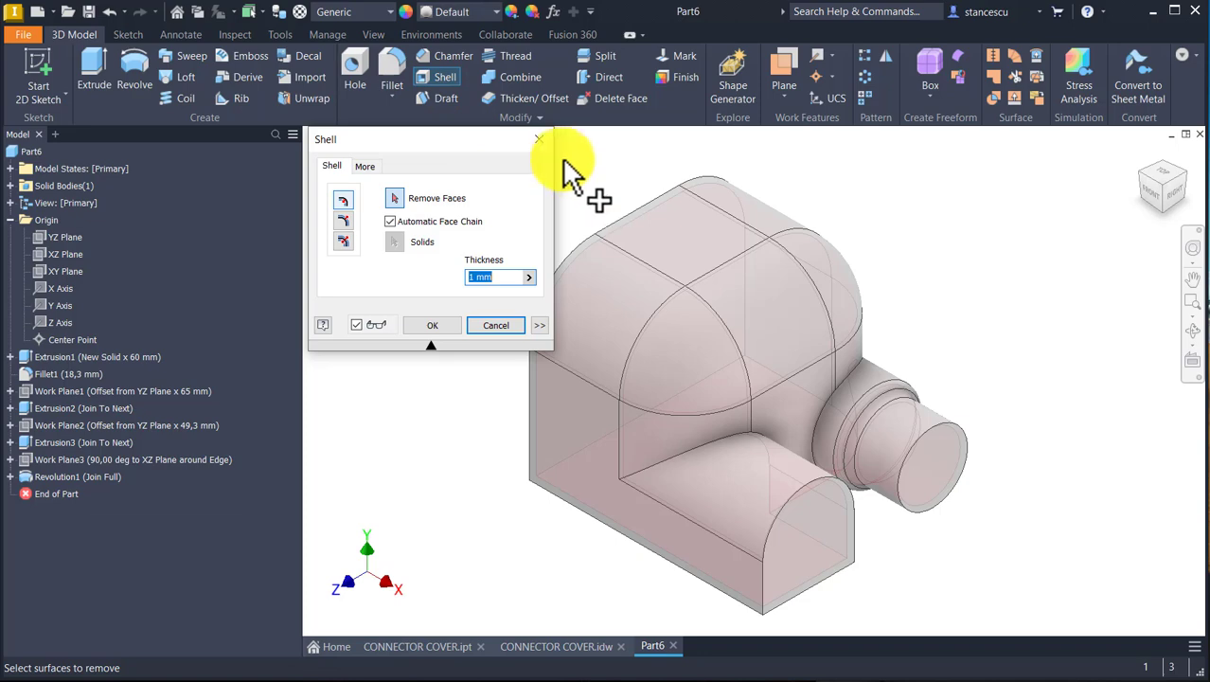
pyautogui.click(813, 544)
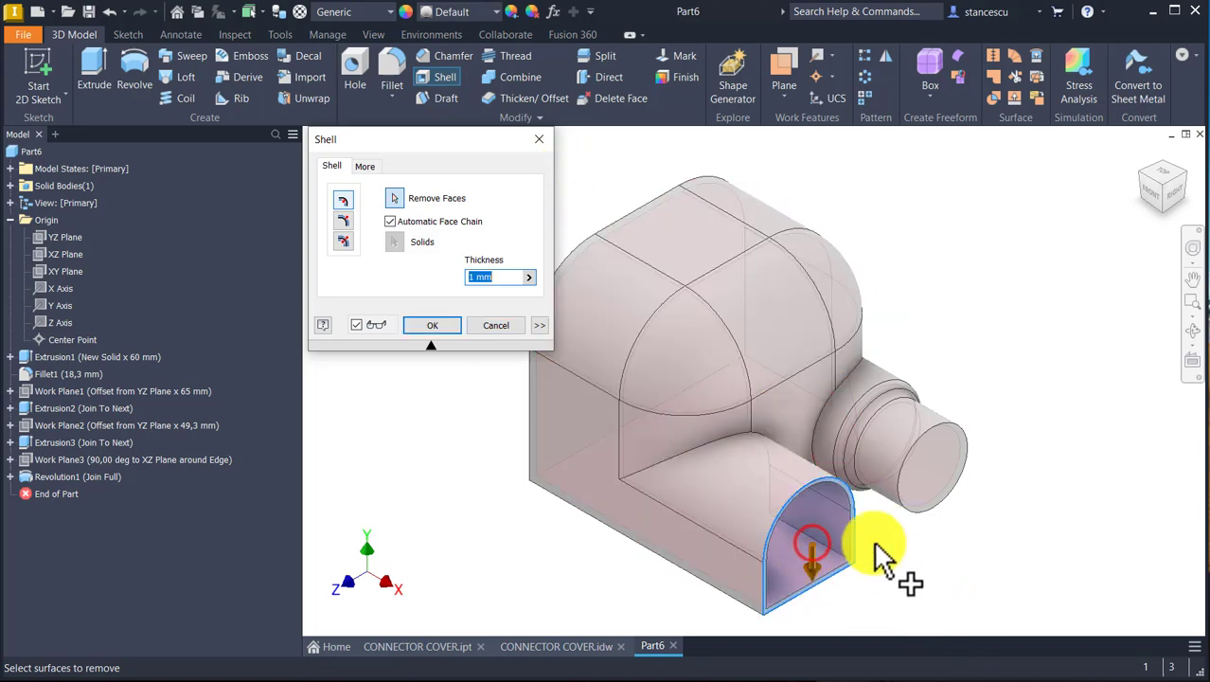
pyautogui.click(923, 466)
pyautogui.keyDown('shift'); pyautogui.moveTo(1003, 568); pyautogui.dragTo(729, 383, button='middle'); pyautogui.keyUp('shift')
pyautogui.click(723, 377)
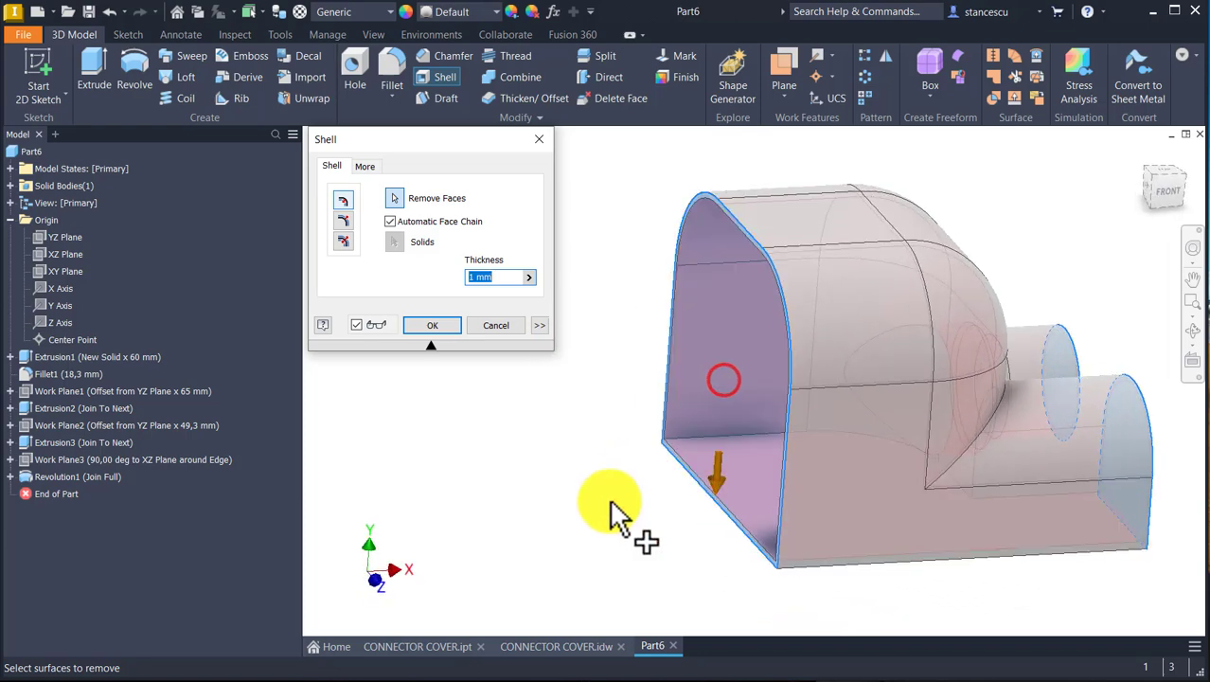
pyautogui.click(531, 276)
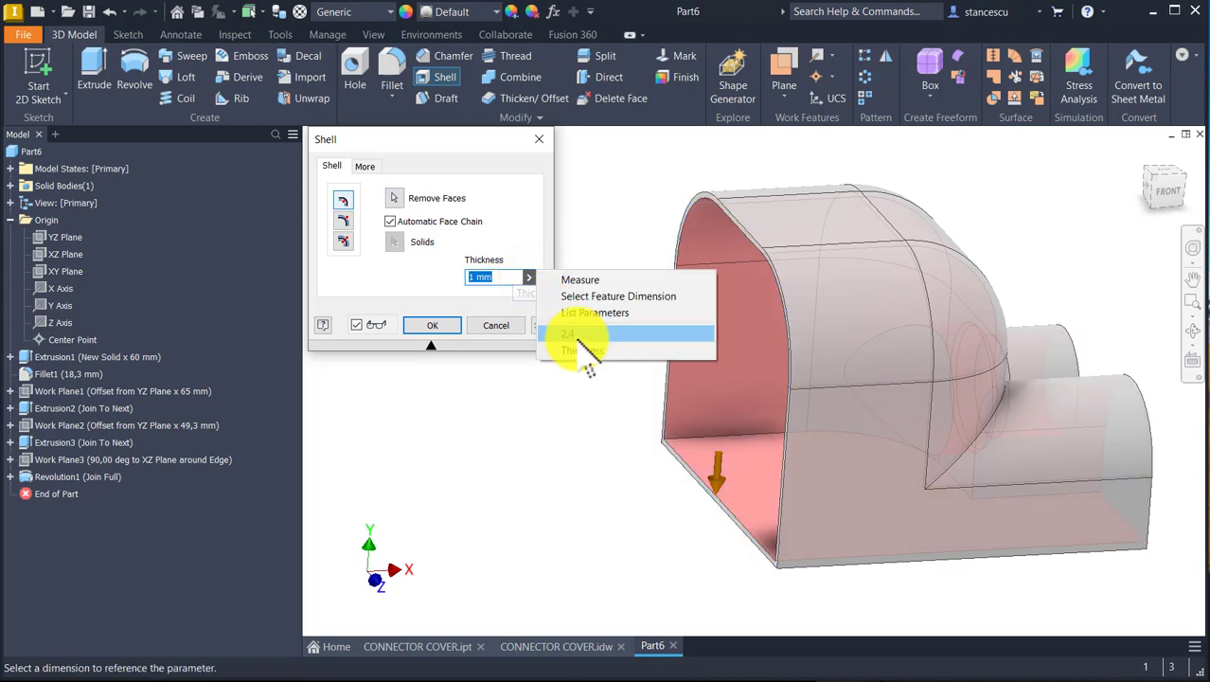
pyautogui.click(592, 312)
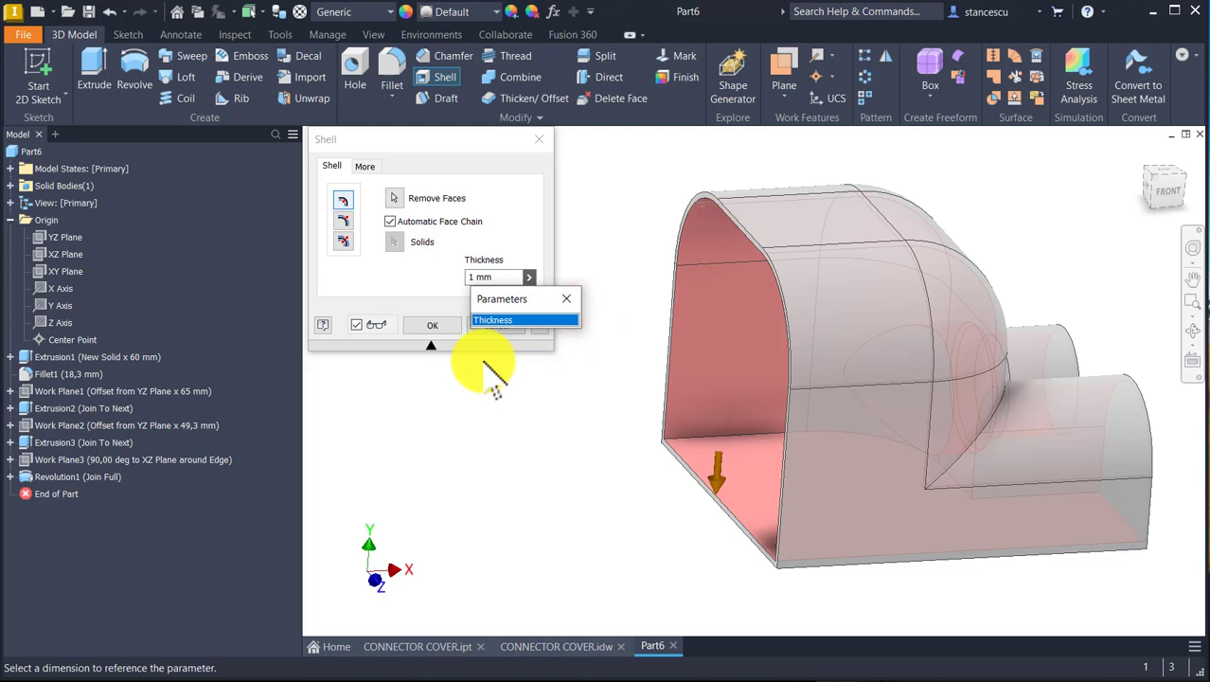
pyautogui.click(502, 320)
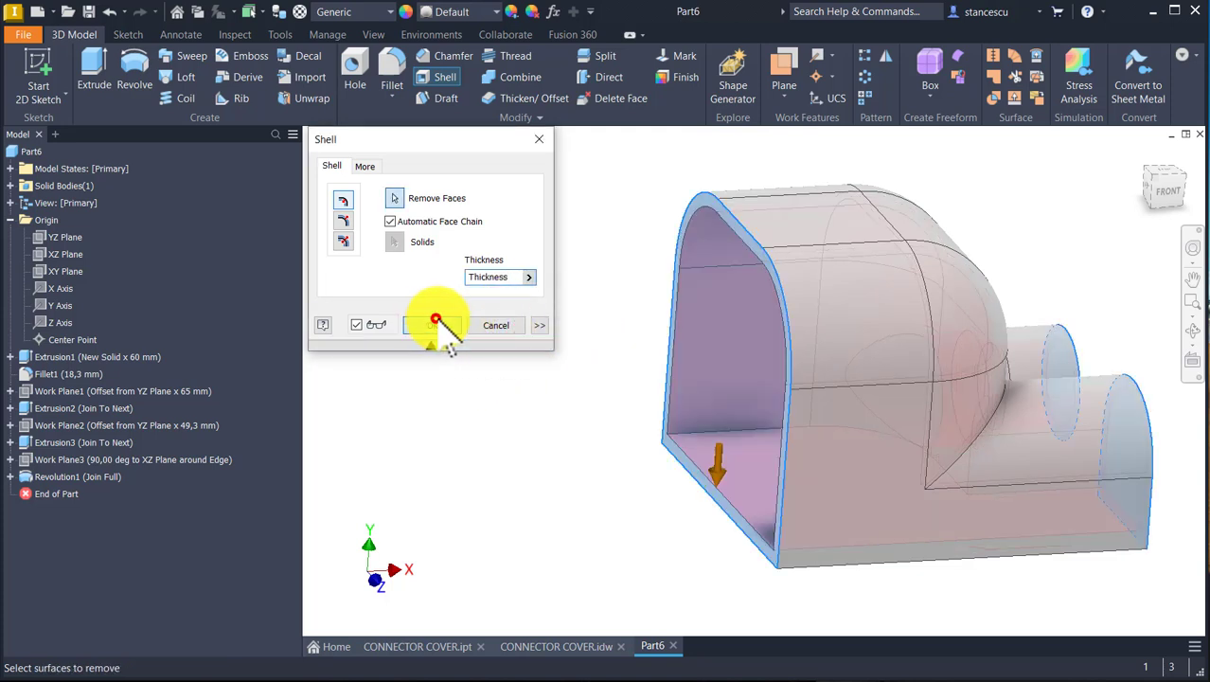
pyautogui.click(436, 322)
pyautogui.keyDown('shift'); pyautogui.moveTo(567, 500); pyautogui.dragTo(989, 254, button='middle'); pyautogui.keyUp('shift')
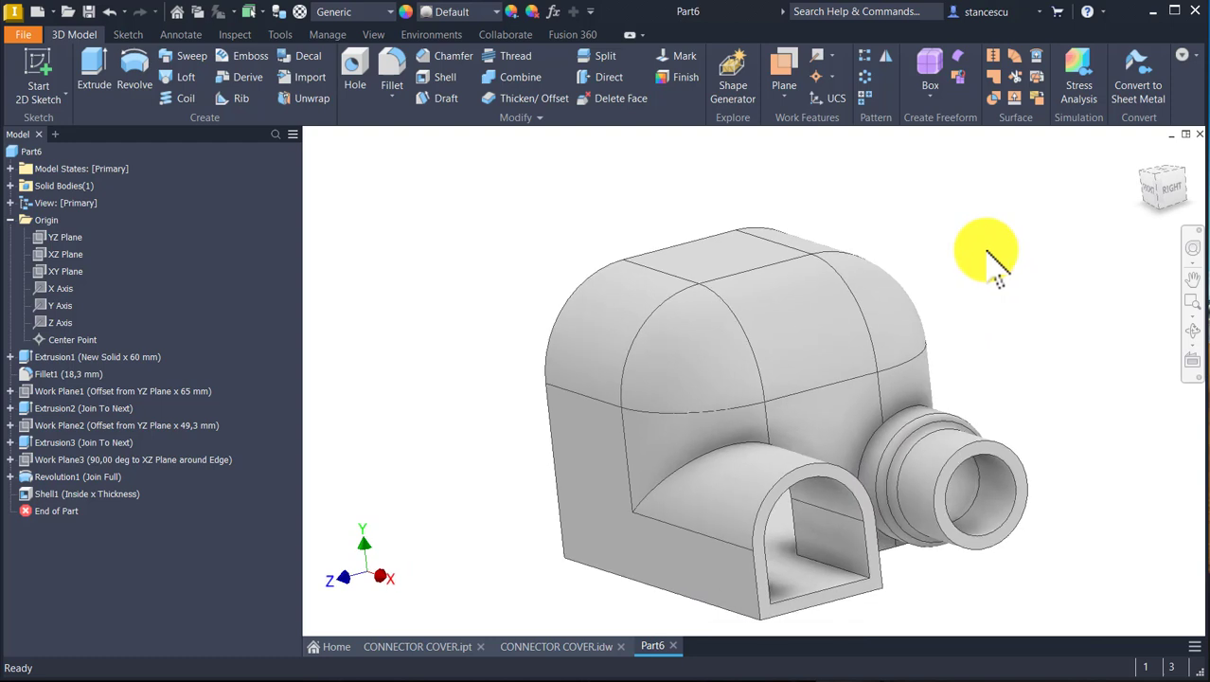
pyautogui.press('F6')
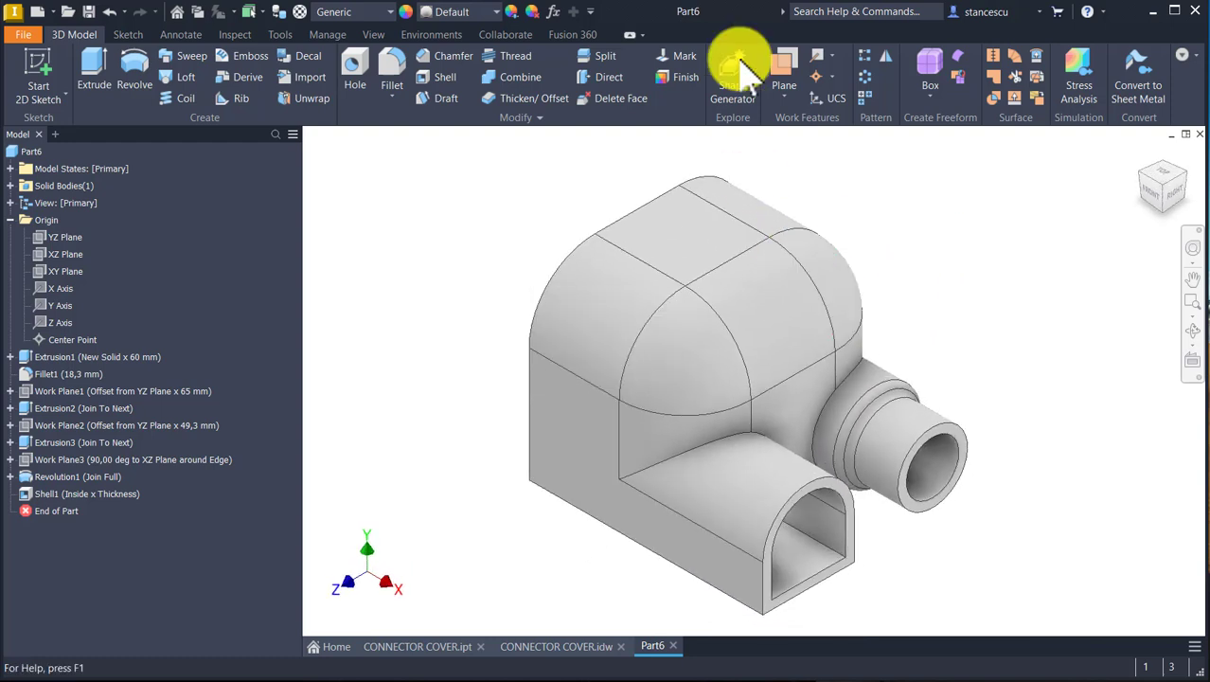
pyautogui.click(625, 579)
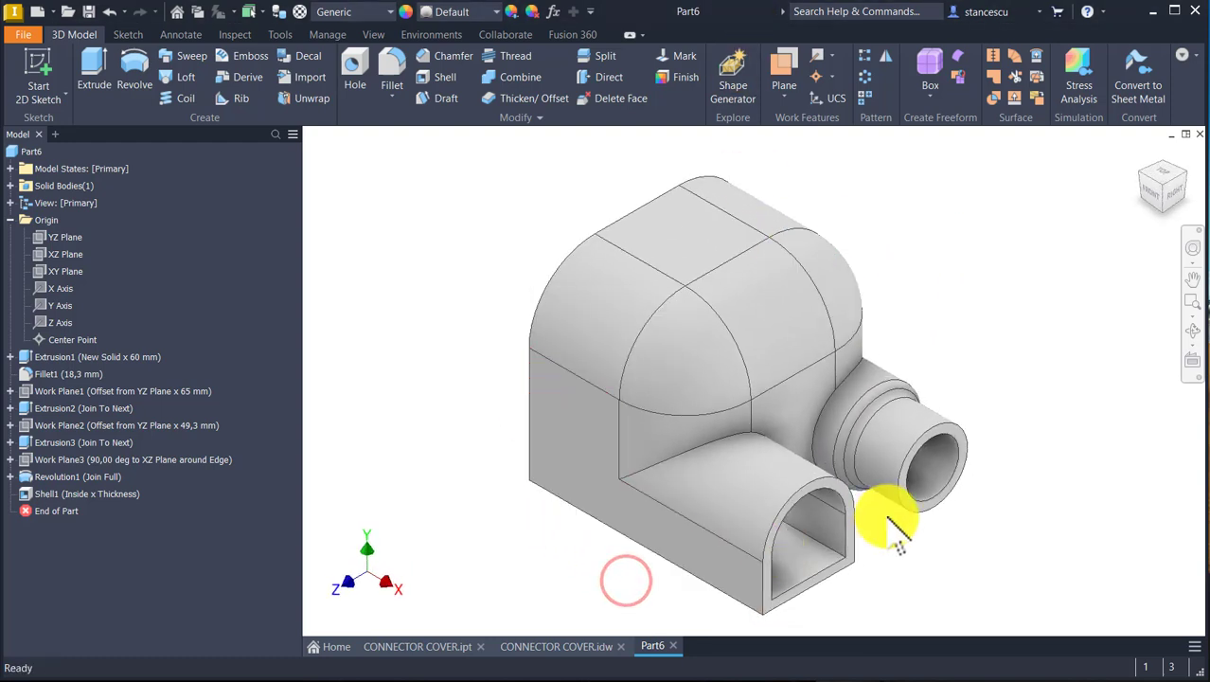
# Examine the openings and slots of both tubes in the drawing's front and pictorial views, and return to Part6
pyautogui.click(566, 646)
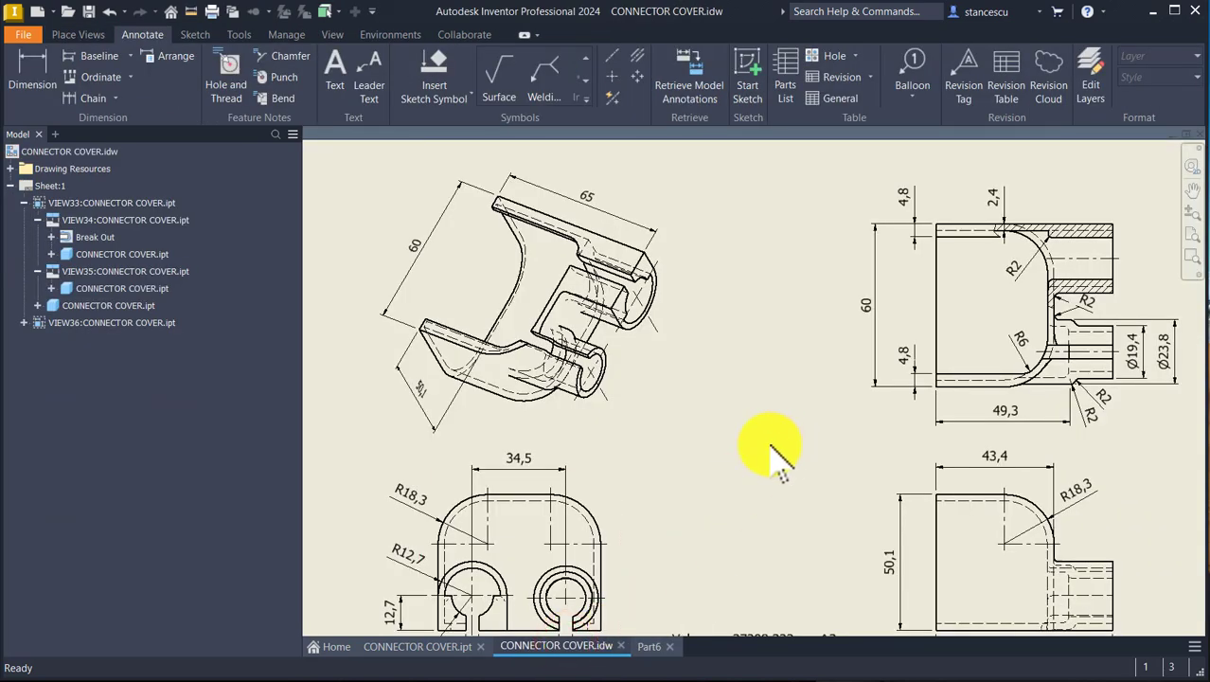
pyautogui.moveTo(769, 443); pyautogui.dragTo(773, 320, button='middle')
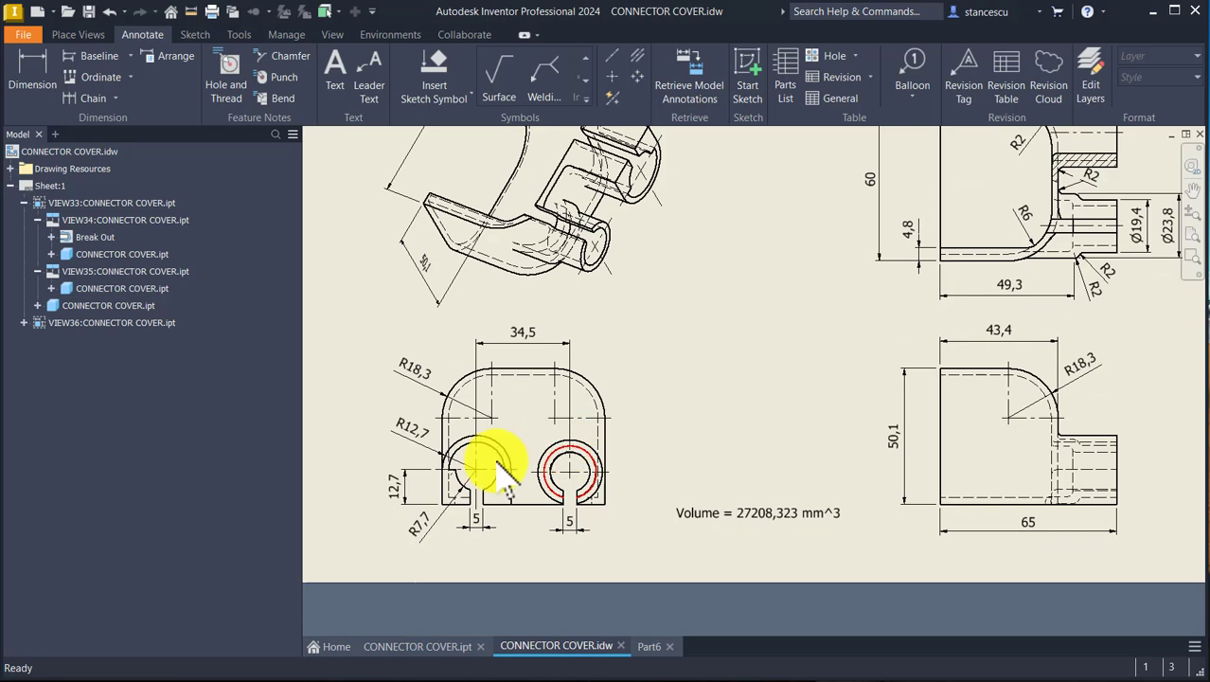
pyautogui.scroll(8, 481, 469)
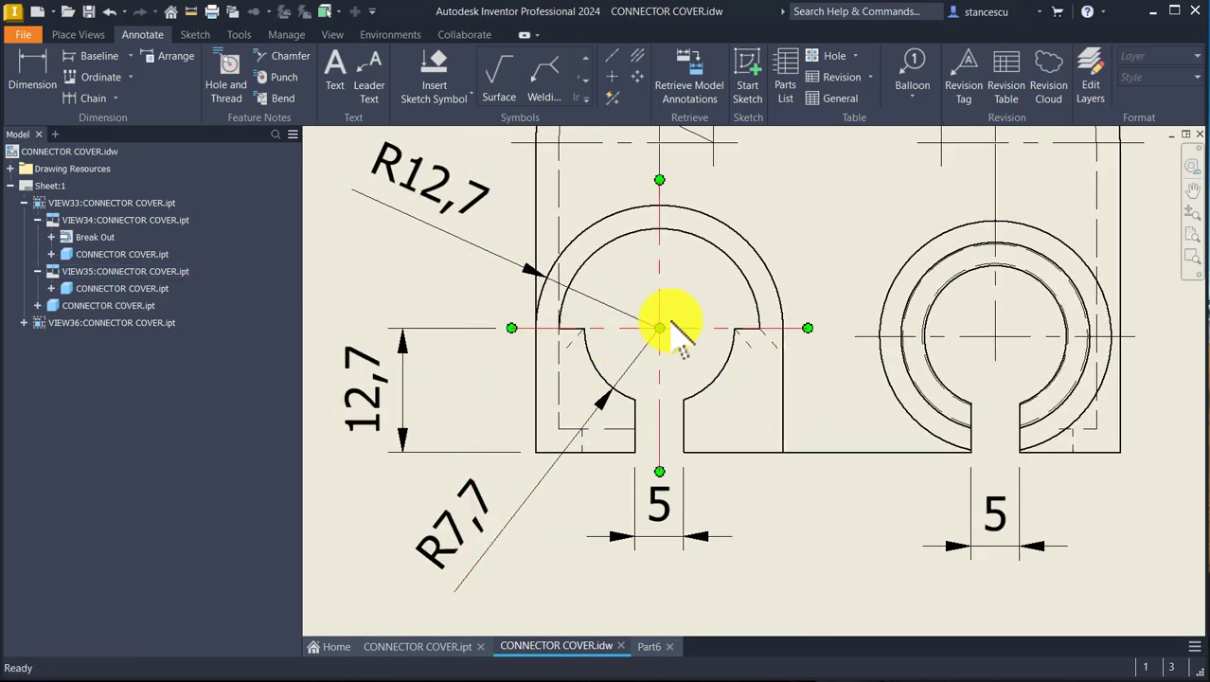
pyautogui.scroll(-3, 669, 332)
pyautogui.moveTo(688, 256)
pyautogui.mouseDown(button='middle')
pyautogui.moveTo(669, 377)
pyautogui.moveTo(667, 625)
pyautogui.mouseUp(button='middle')
pyautogui.moveTo(662, 148); pyautogui.dragTo(676, 504, button='middle')
pyautogui.moveTo(791, 303); pyautogui.dragTo(716, 459, button='middle')
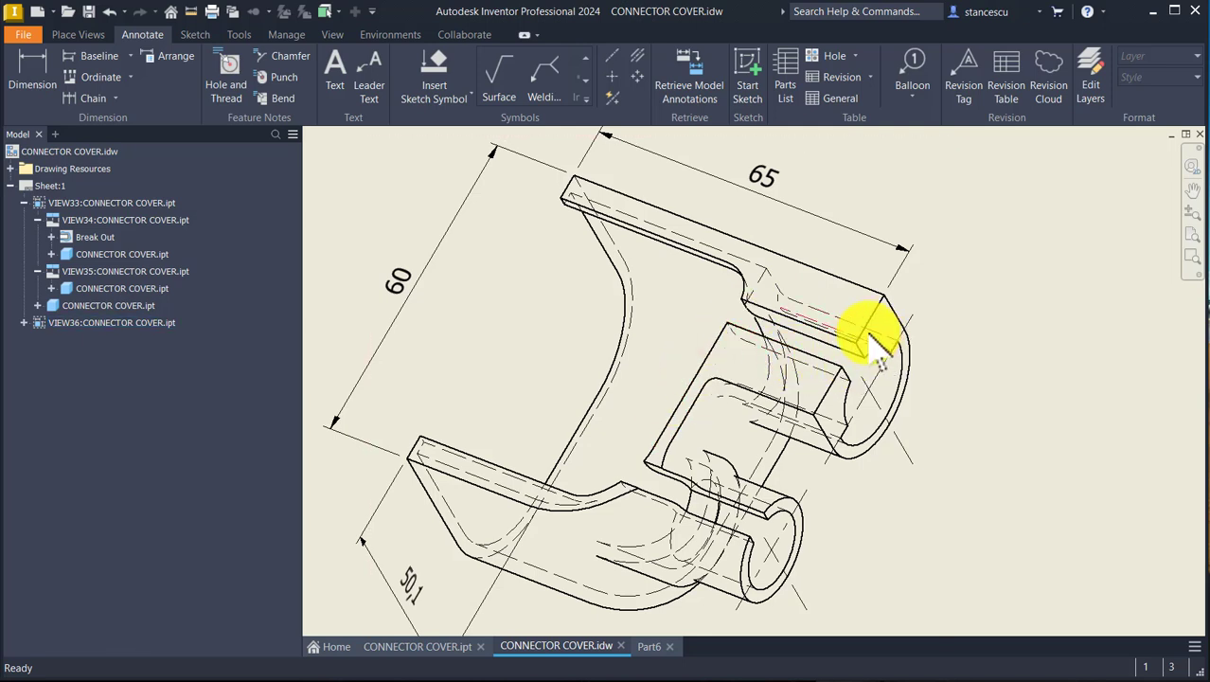
pyautogui.moveTo(849, 454); pyautogui.dragTo(899, 256, button='middle')
pyautogui.moveTo(735, 438)
pyautogui.mouseDown(button='middle')
pyautogui.moveTo(870, 203)
pyautogui.moveTo(833, 172)
pyautogui.mouseUp(button='middle')
pyautogui.click(725, 397)
pyautogui.click(640, 500)
pyautogui.moveTo(632, 511)
pyautogui.mouseDown()
pyautogui.moveTo(621, 527)
pyautogui.moveTo(613, 519)
pyautogui.mouseUp()
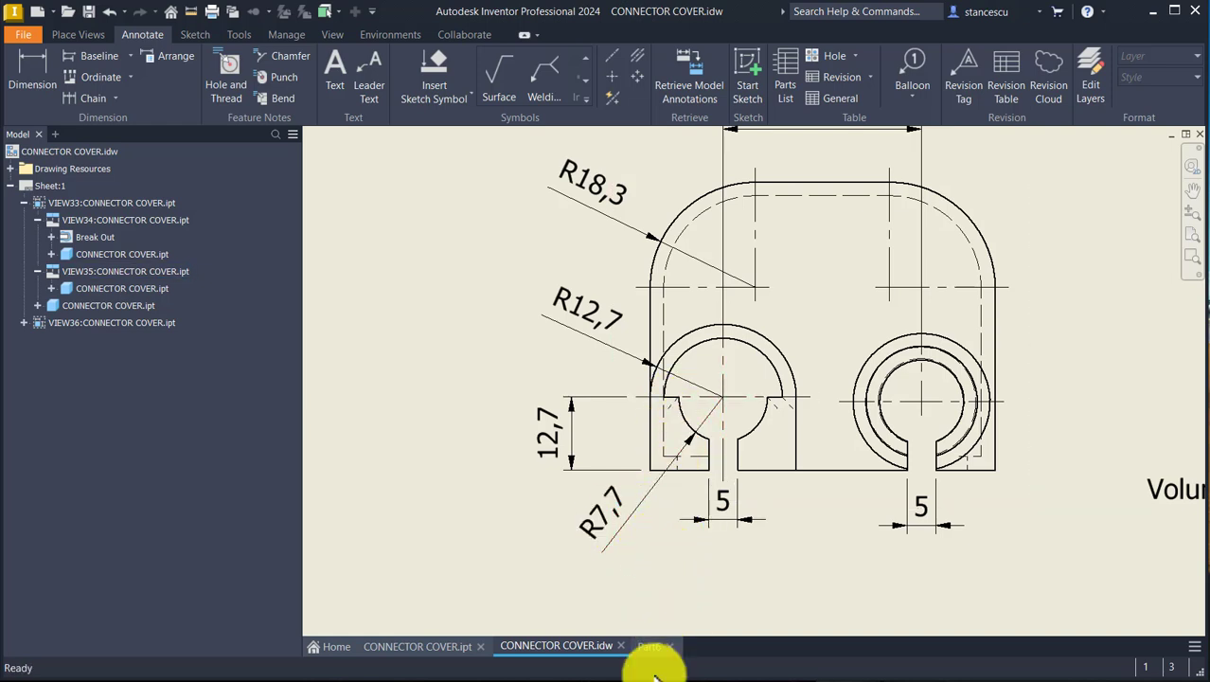
pyautogui.click(649, 624)
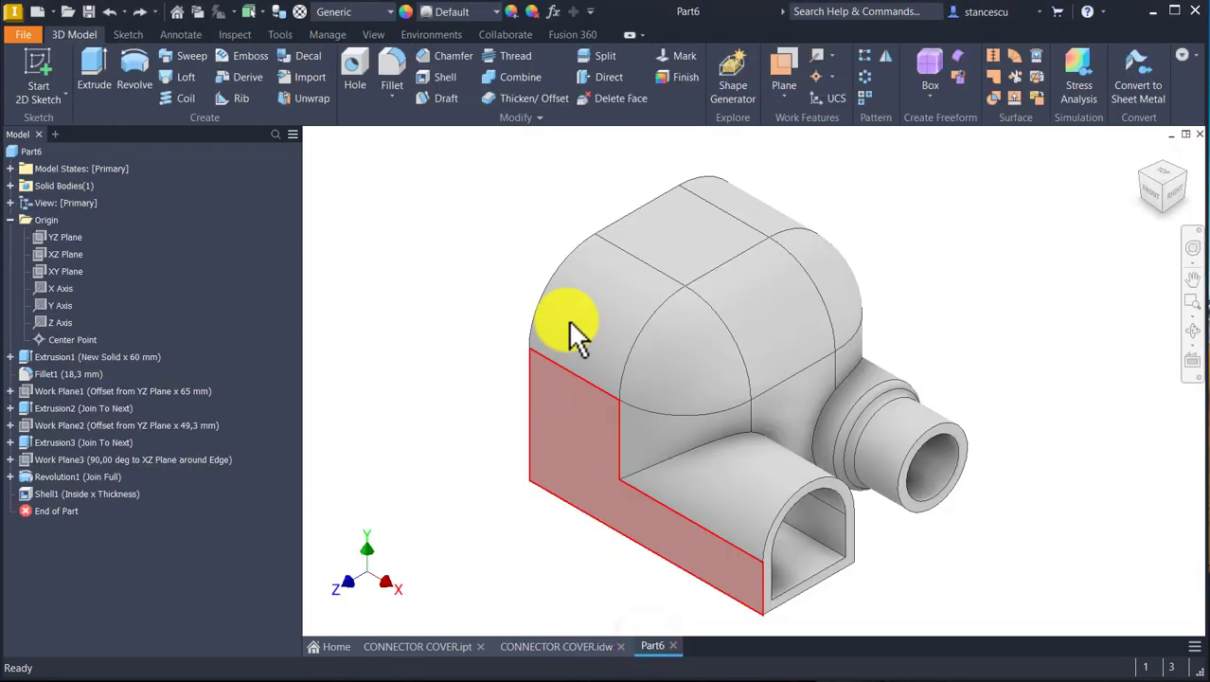
# Start a sketch on the arched tube's end face and draw a circle of radius 7,7 mm centred on the arch's centre point
pyautogui.scroll(-3, 859, 558)
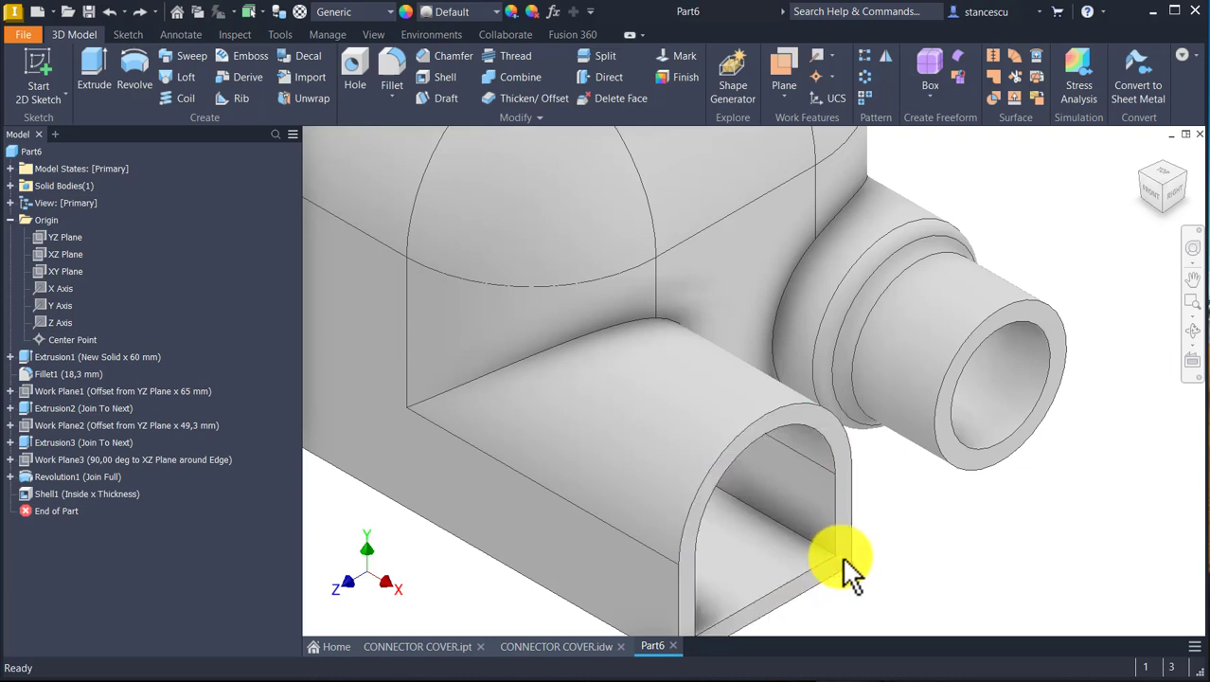
pyautogui.click(841, 555)
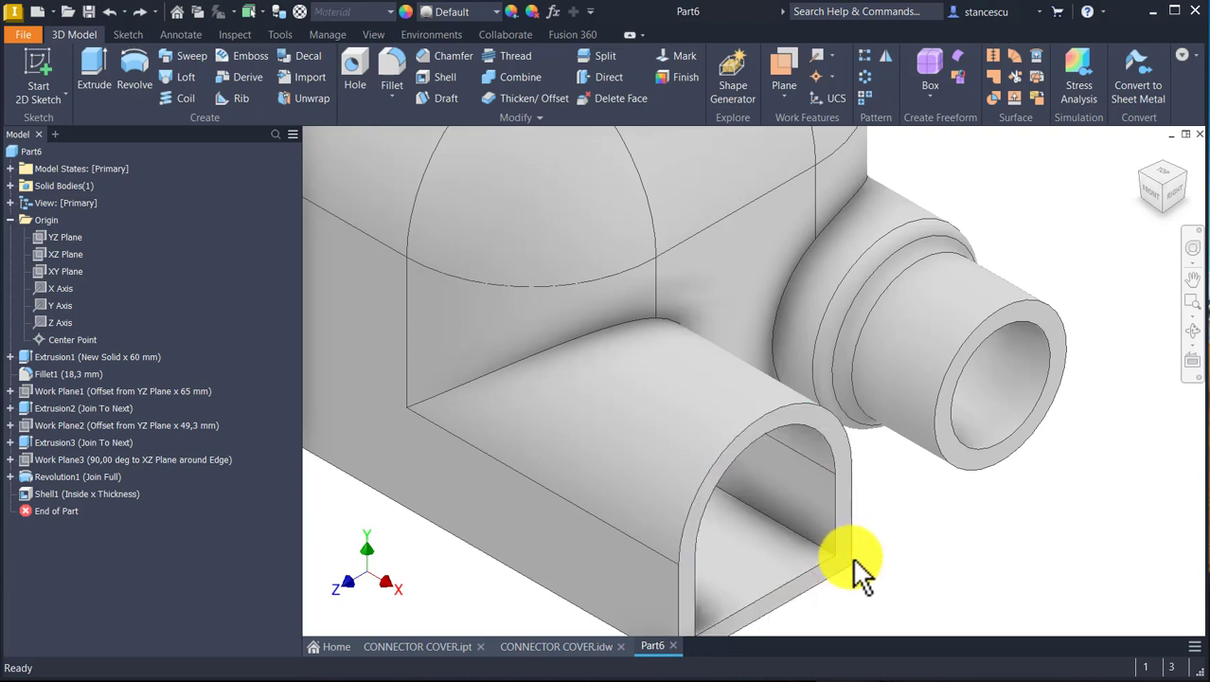
pyautogui.click(850, 549)
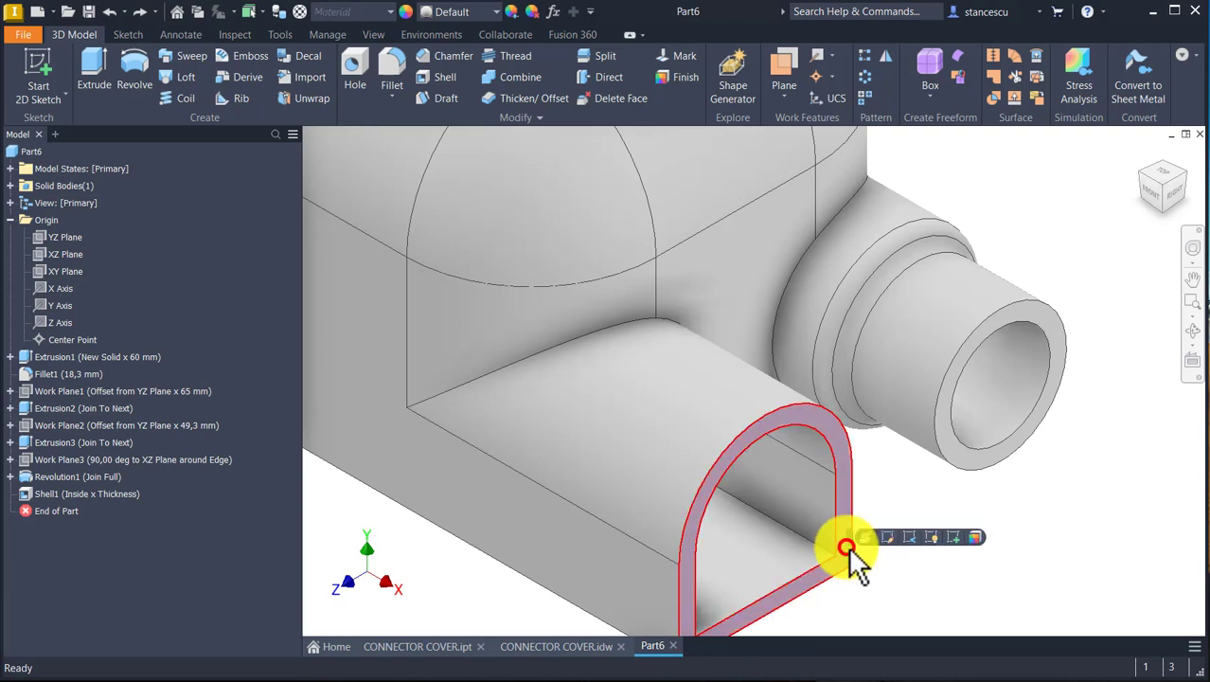
pyautogui.click(954, 536)
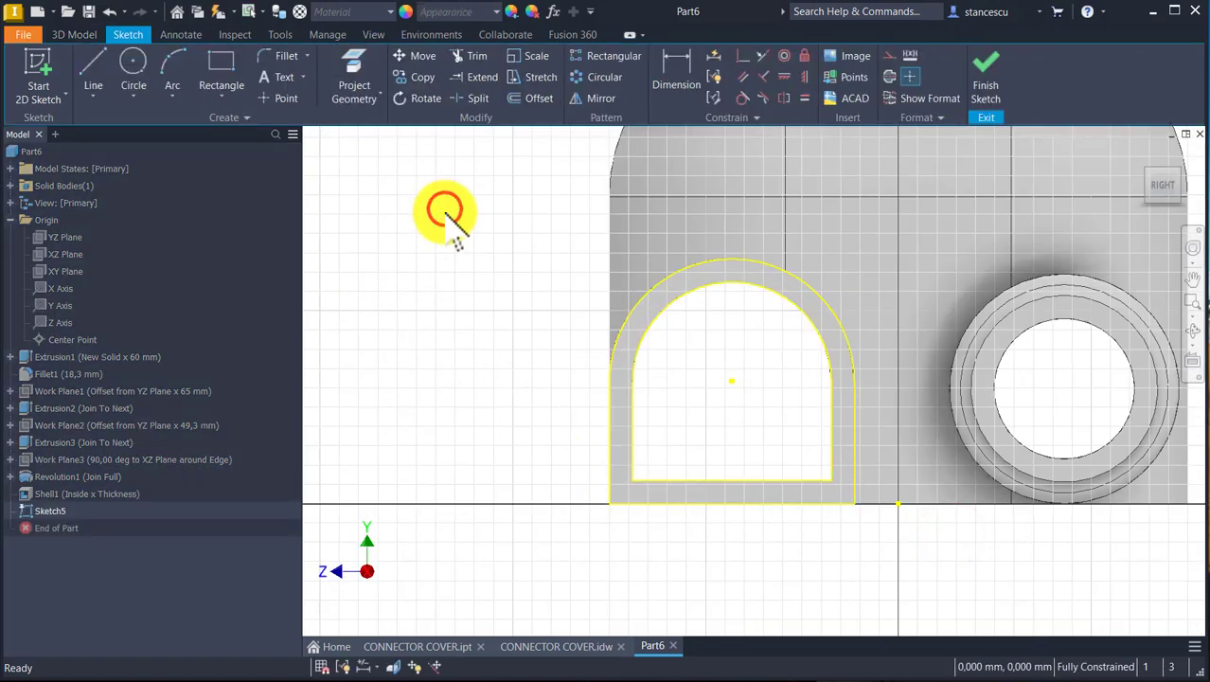
pyautogui.click(132, 66)
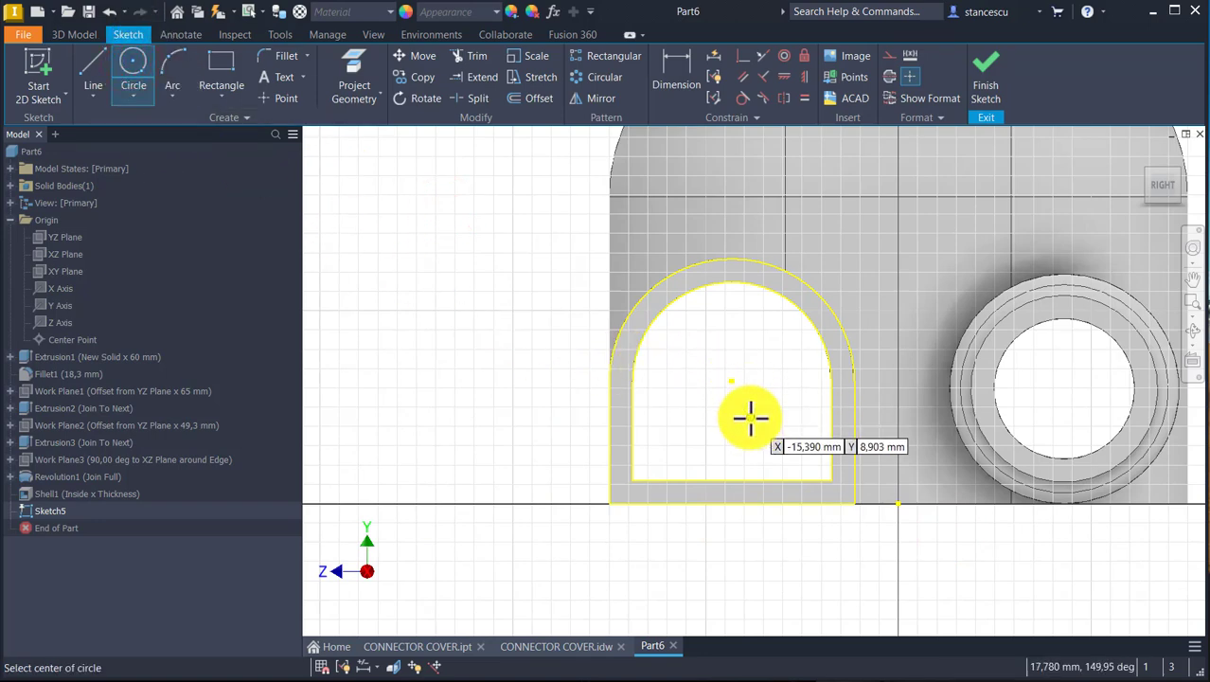
pyautogui.moveTo(745, 405)
pyautogui.keyDown('shift'); pyautogui.mouseDown(button='middle')
pyautogui.moveTo(751, 432)
pyautogui.moveTo(769, 411)
pyautogui.mouseUp(button='middle'); pyautogui.keyUp('shift')
pyautogui.click(790, 407)
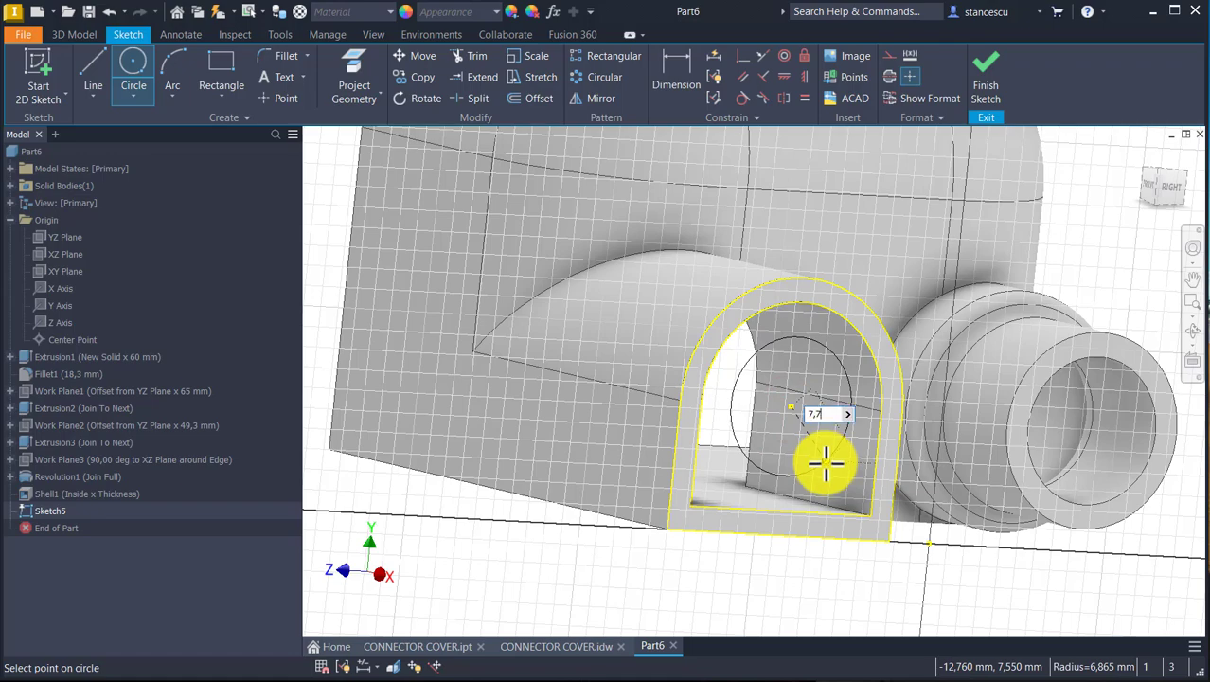
pyautogui.press('Return')
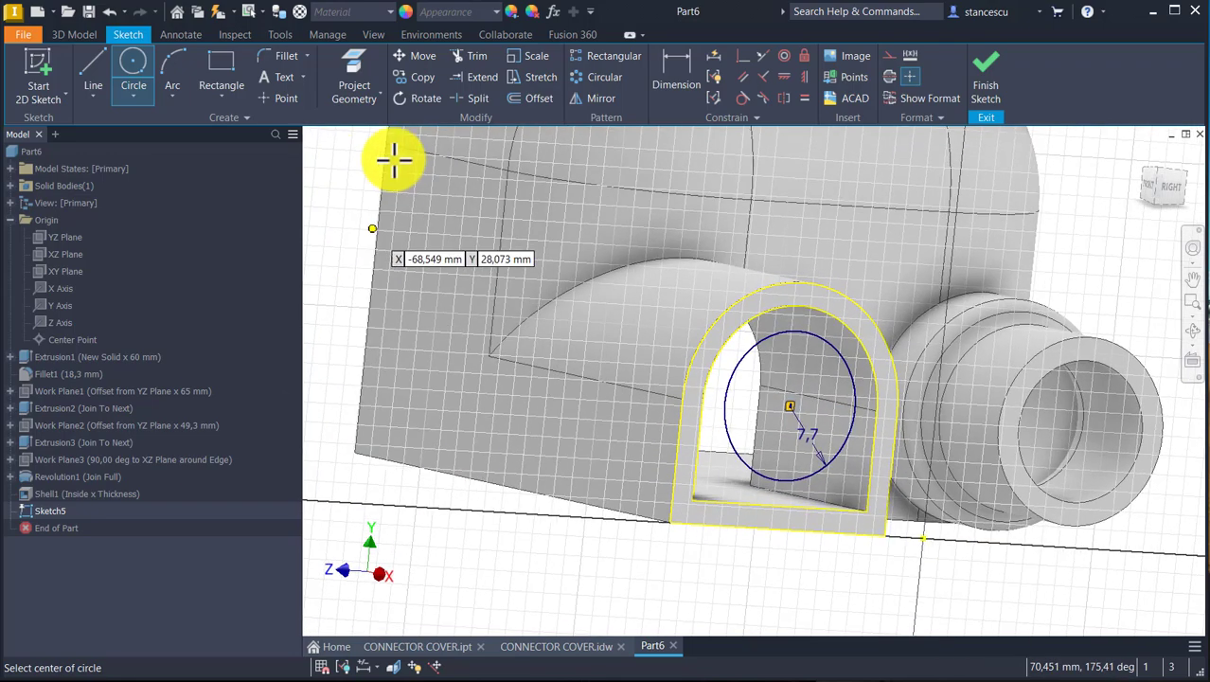
# Draw two short horizontal lines at the circle's centre height, connecting the arch opening's inner edges to both sides of the circle
pyautogui.click(93, 68)
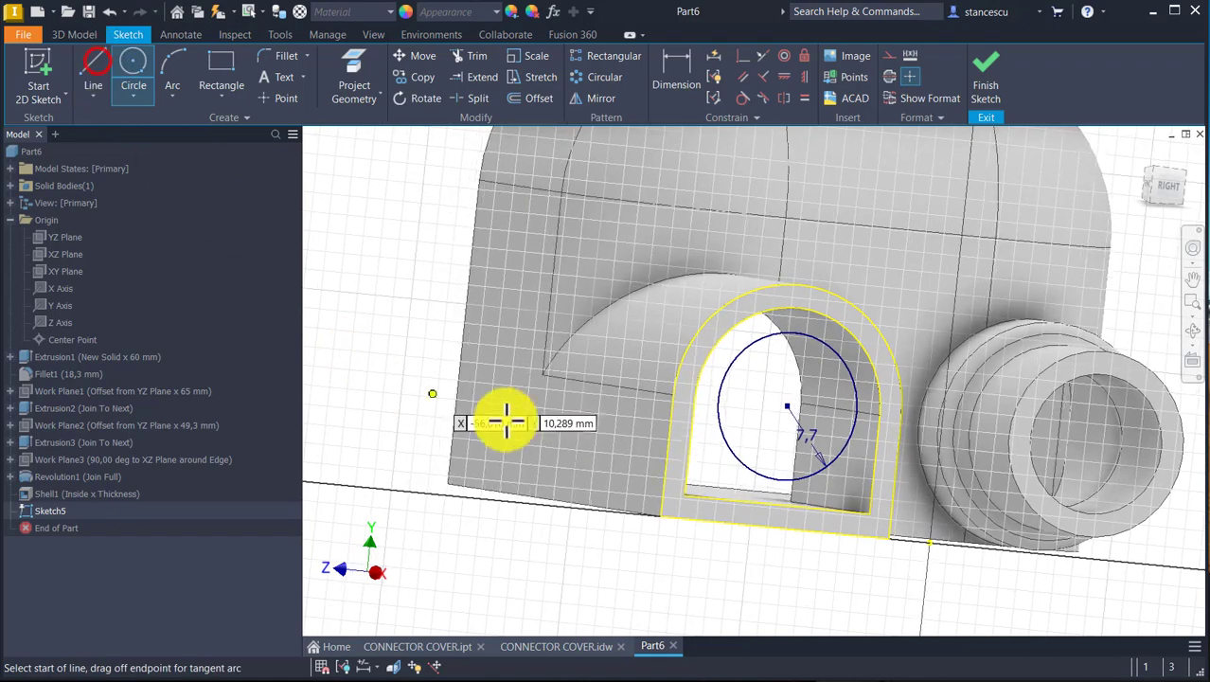
pyautogui.click(661, 405)
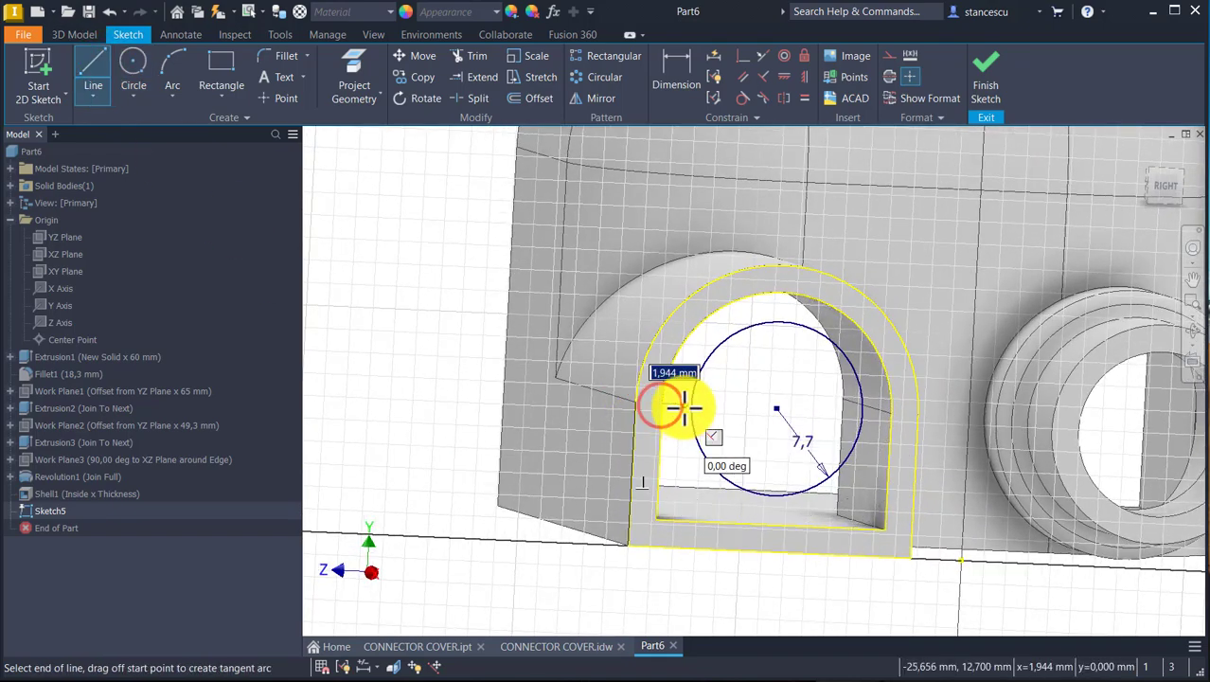
pyautogui.doubleClick(690, 405)
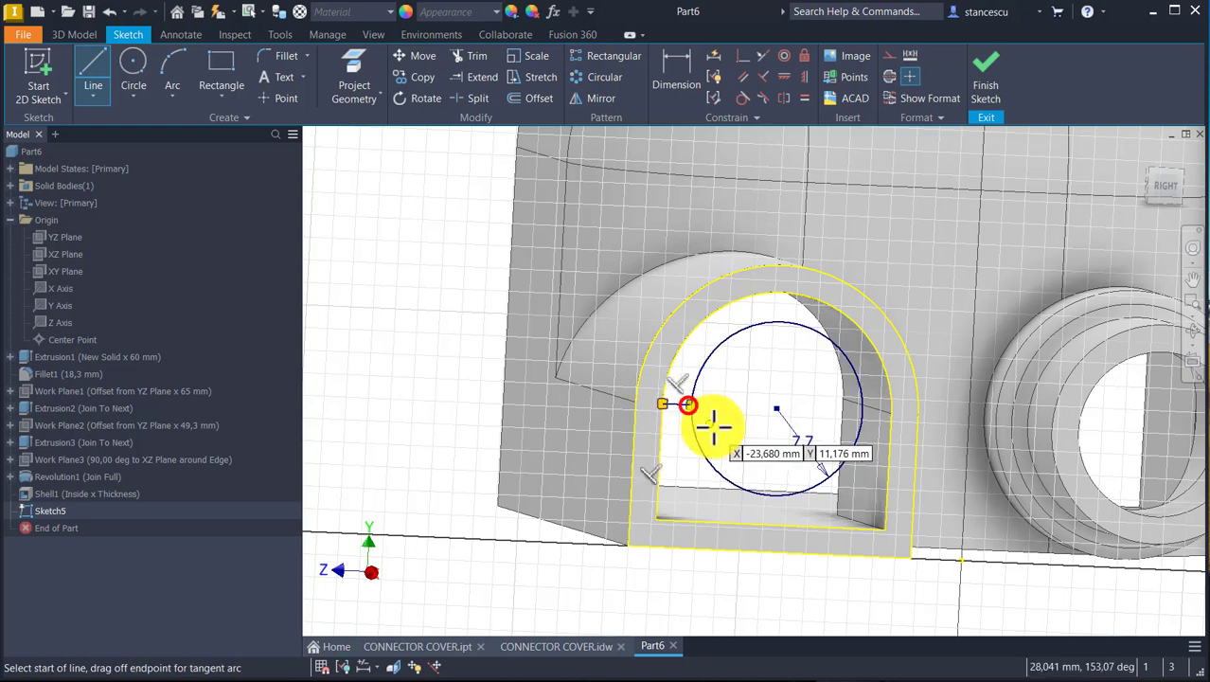
pyautogui.click(861, 413)
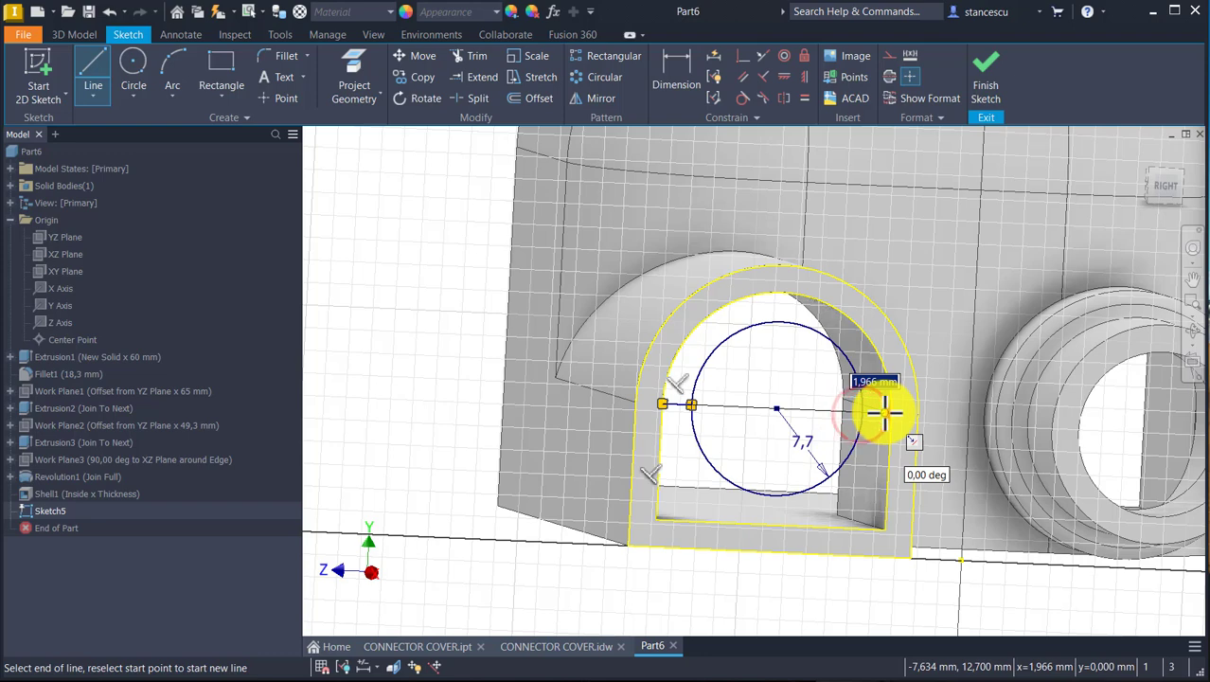
pyautogui.doubleClick(886, 426)
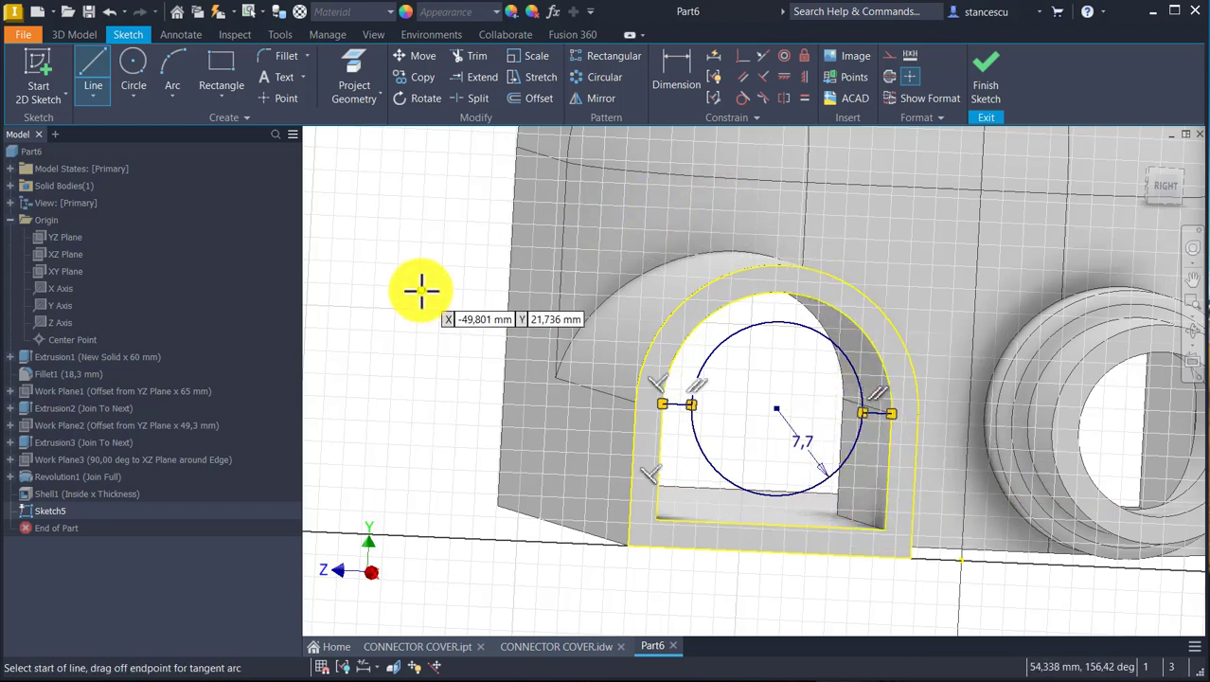
pyautogui.press('Escape')
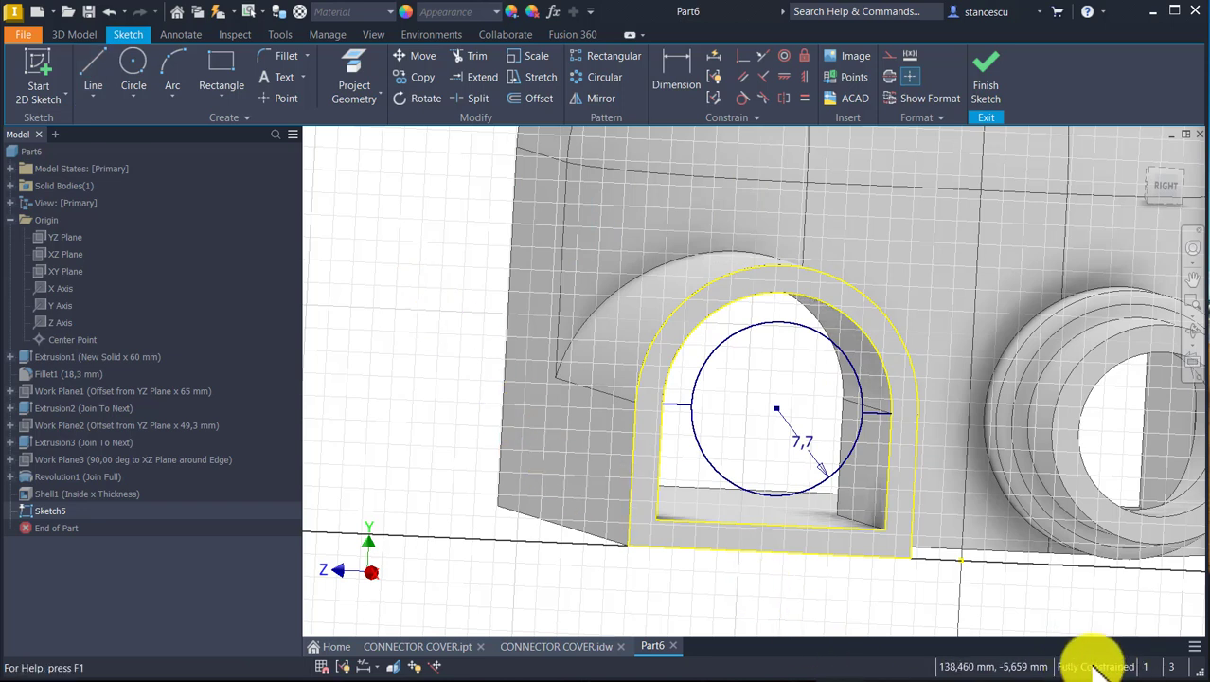
# Trim away the upper half of the circle and finish the sketch
pyautogui.click(474, 58)
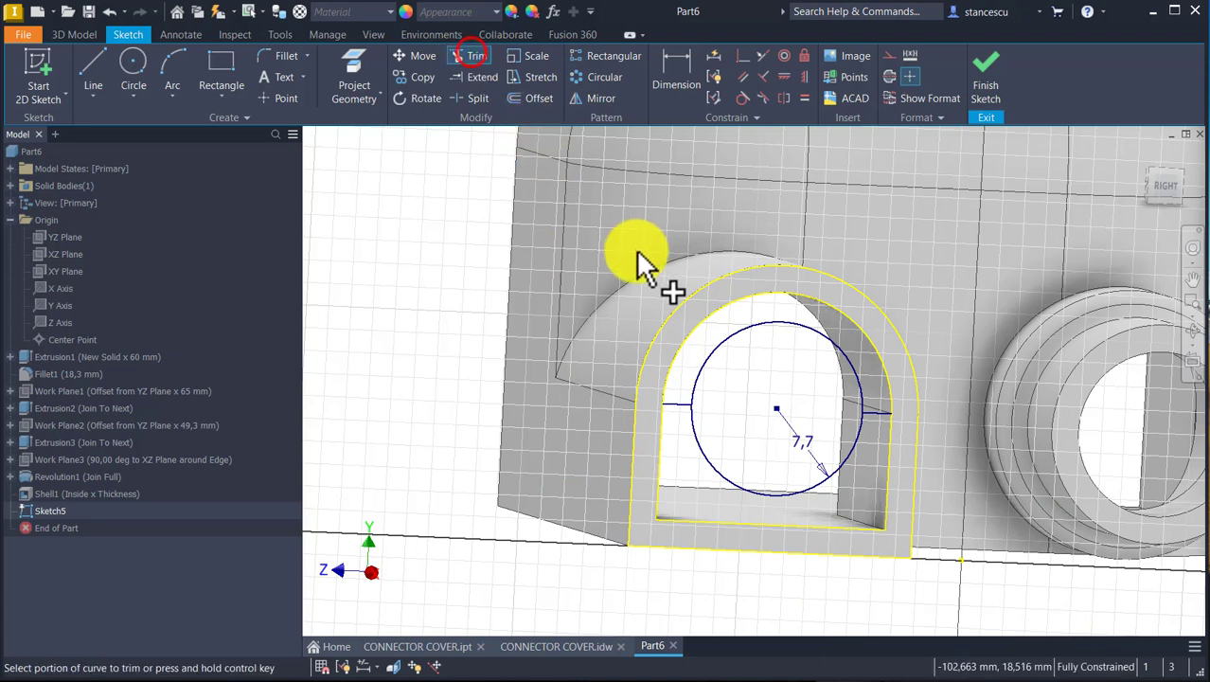
pyautogui.click(705, 361)
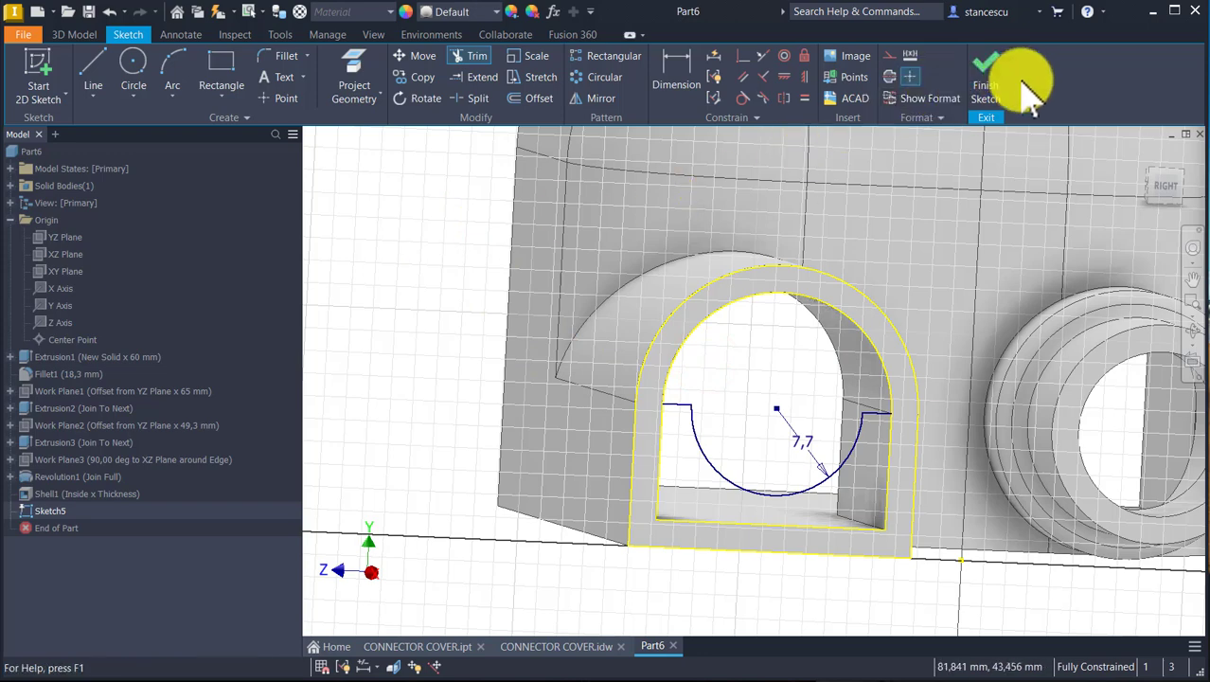
pyautogui.click(997, 68)
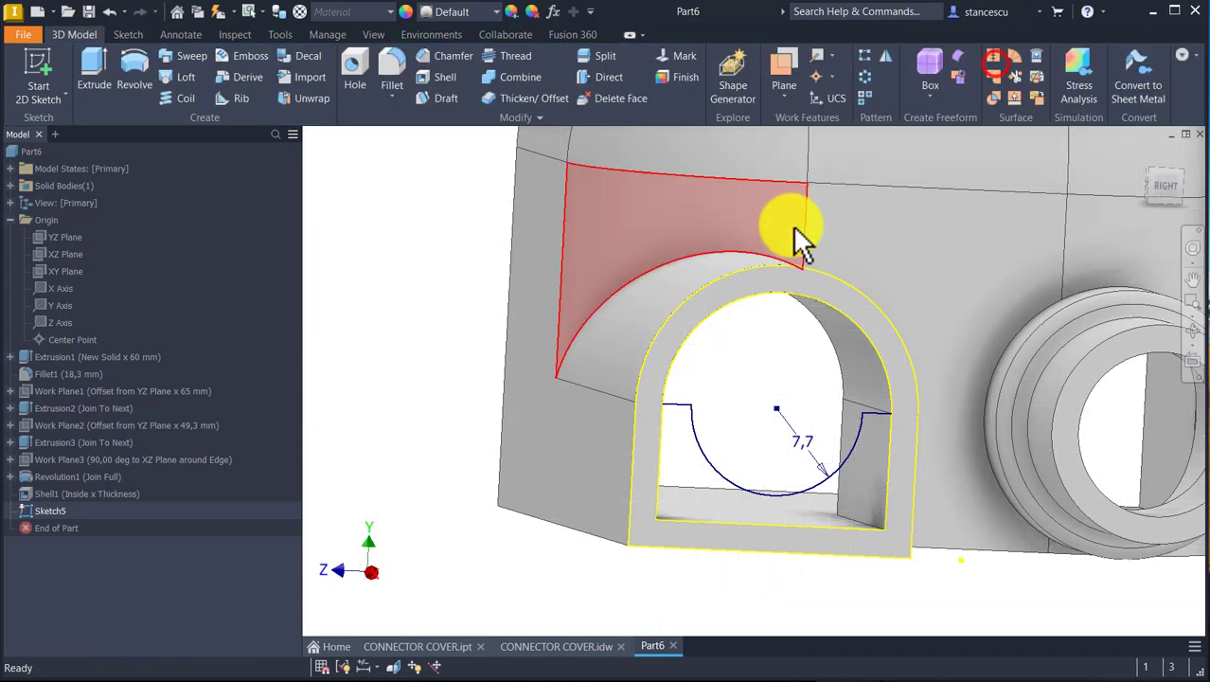
# Extrude the region below the semicircle and short lines as a join, ending at the housing's inner face around the tube openings
pyautogui.click(95, 73)
pyautogui.click(705, 499)
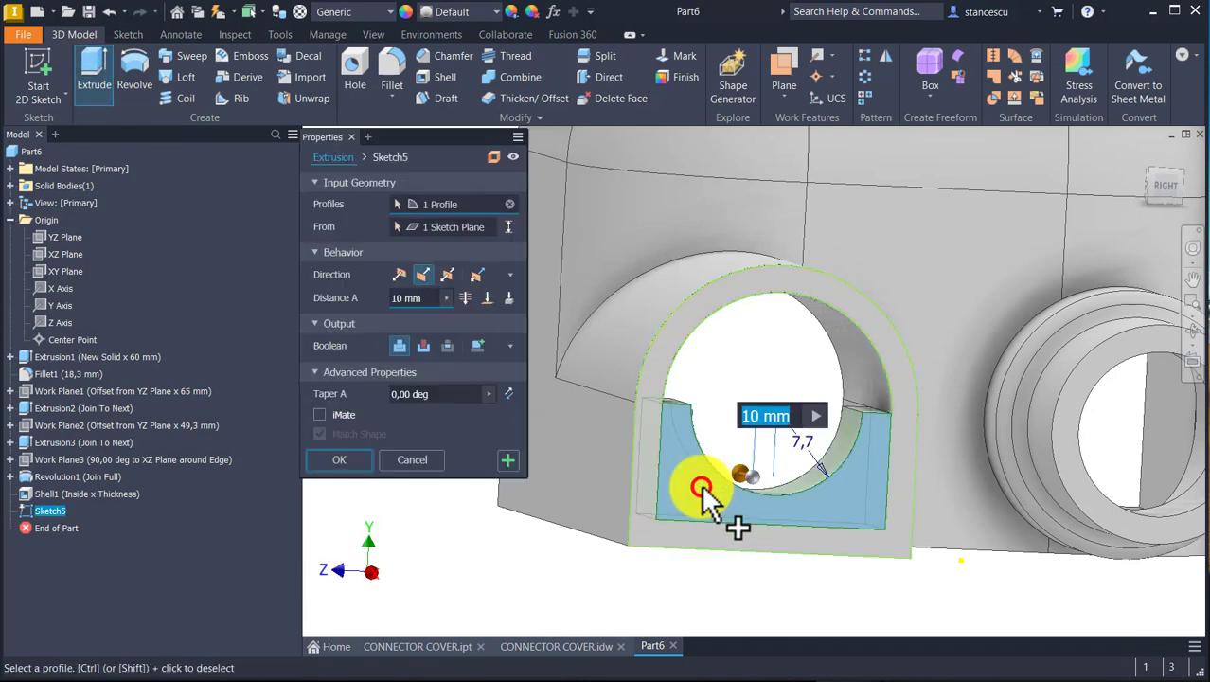
pyautogui.moveTo(691, 503)
pyautogui.keyDown('shift'); pyautogui.mouseDown(button='middle')
pyautogui.moveTo(688, 513)
pyautogui.moveTo(937, 502)
pyautogui.moveTo(919, 483)
pyautogui.moveTo(820, 523)
pyautogui.moveTo(763, 383)
pyautogui.moveTo(854, 289)
pyautogui.mouseUp(button='middle'); pyautogui.keyUp('shift')
pyautogui.moveTo(887, 287); pyautogui.dragTo(596, 423)
pyautogui.keyDown('shift'); pyautogui.moveTo(596, 424); pyautogui.dragTo(946, 421, button='middle'); pyautogui.keyUp('shift')
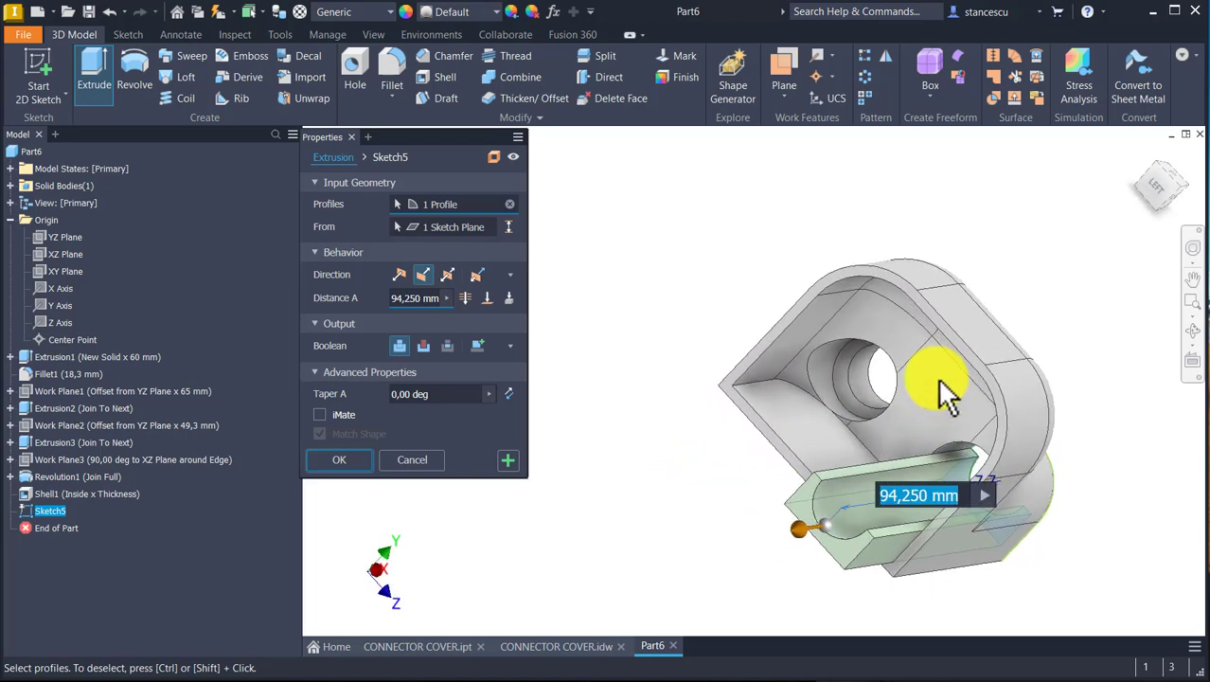
pyautogui.click(486, 300)
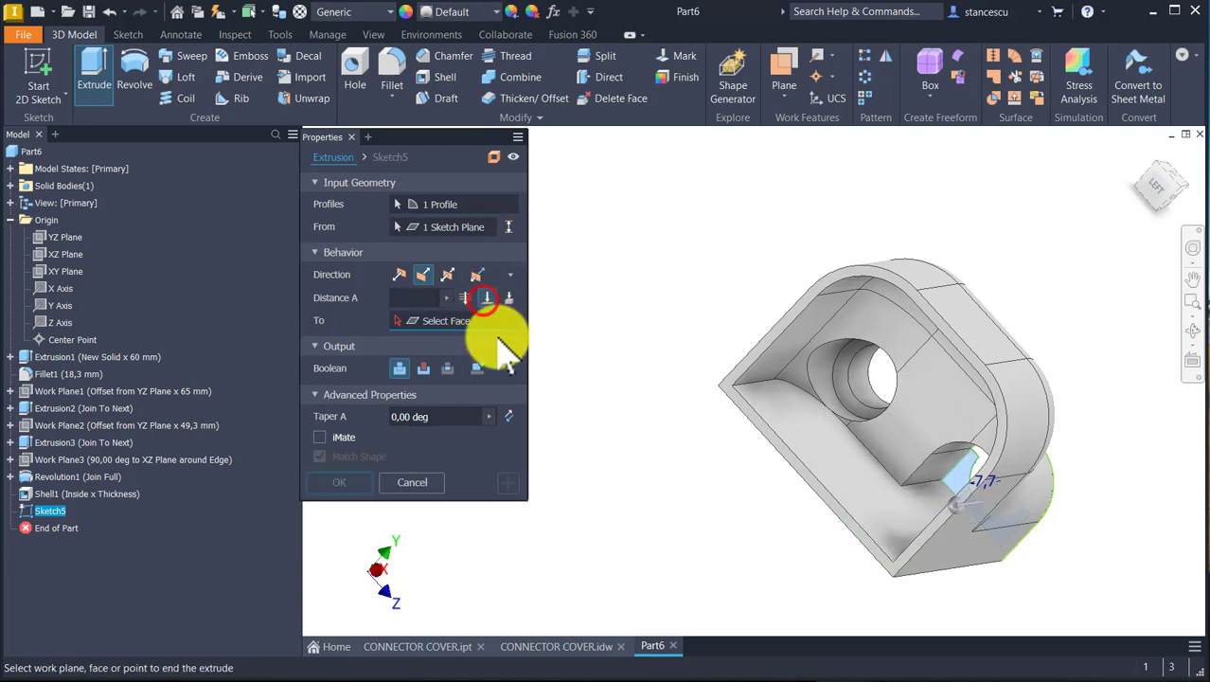
pyautogui.click(932, 426)
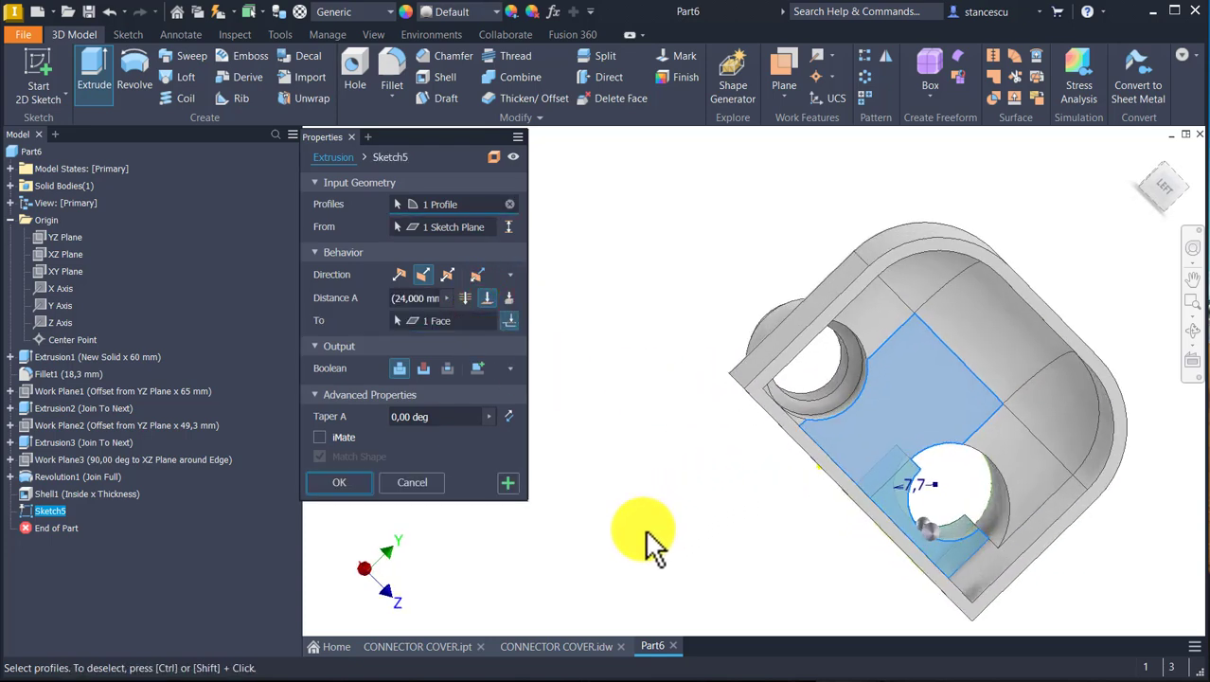
pyautogui.keyDown('shift'); pyautogui.moveTo(589, 540); pyautogui.dragTo(346, 512, button='middle'); pyautogui.keyUp('shift')
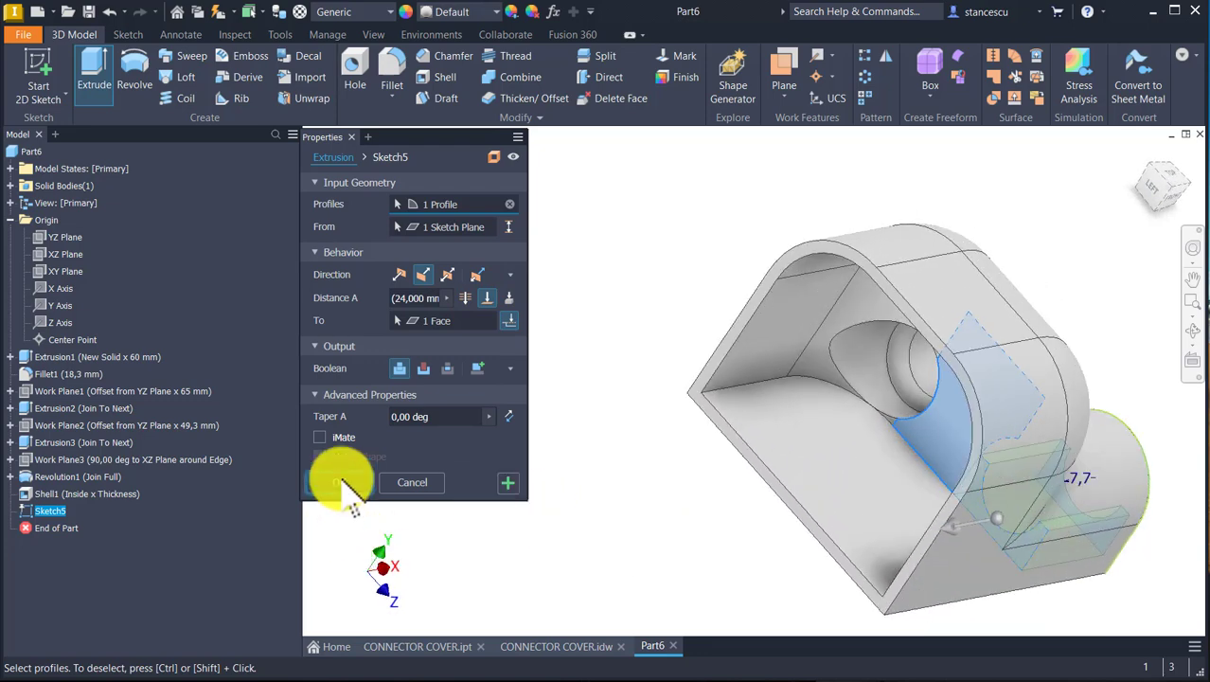
pyautogui.click(341, 482)
pyautogui.press('F6')
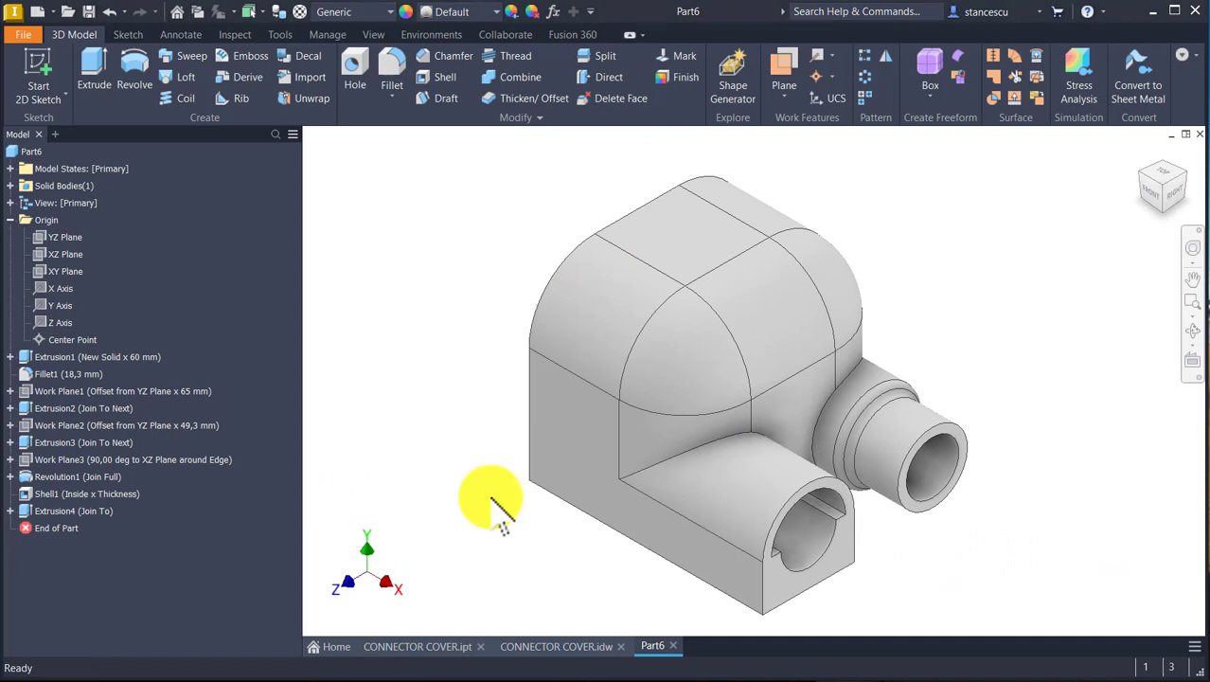
# Examine the tube slots in the CONNECTOR COVER.idw views and on the finished model in CONNECTOR COVER.ipt, and return to Part6
pyautogui.click(574, 650)
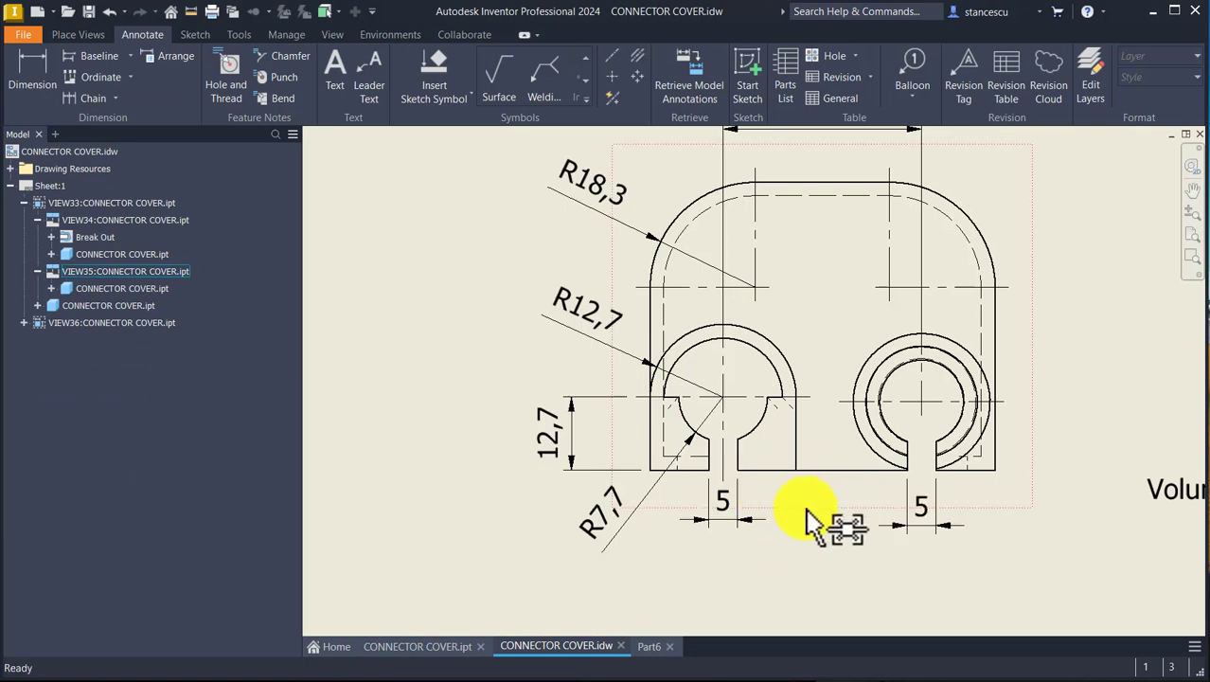
pyautogui.scroll(-5, 644, 388)
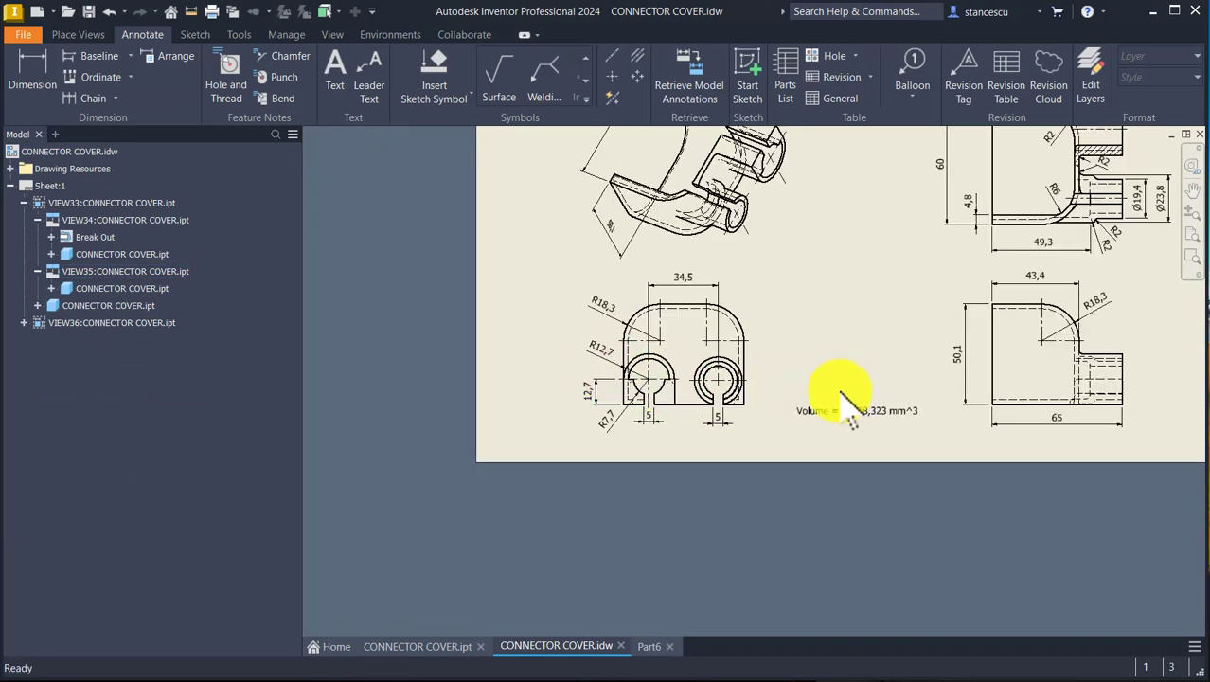
pyautogui.moveTo(945, 363); pyautogui.dragTo(869, 431, button='middle')
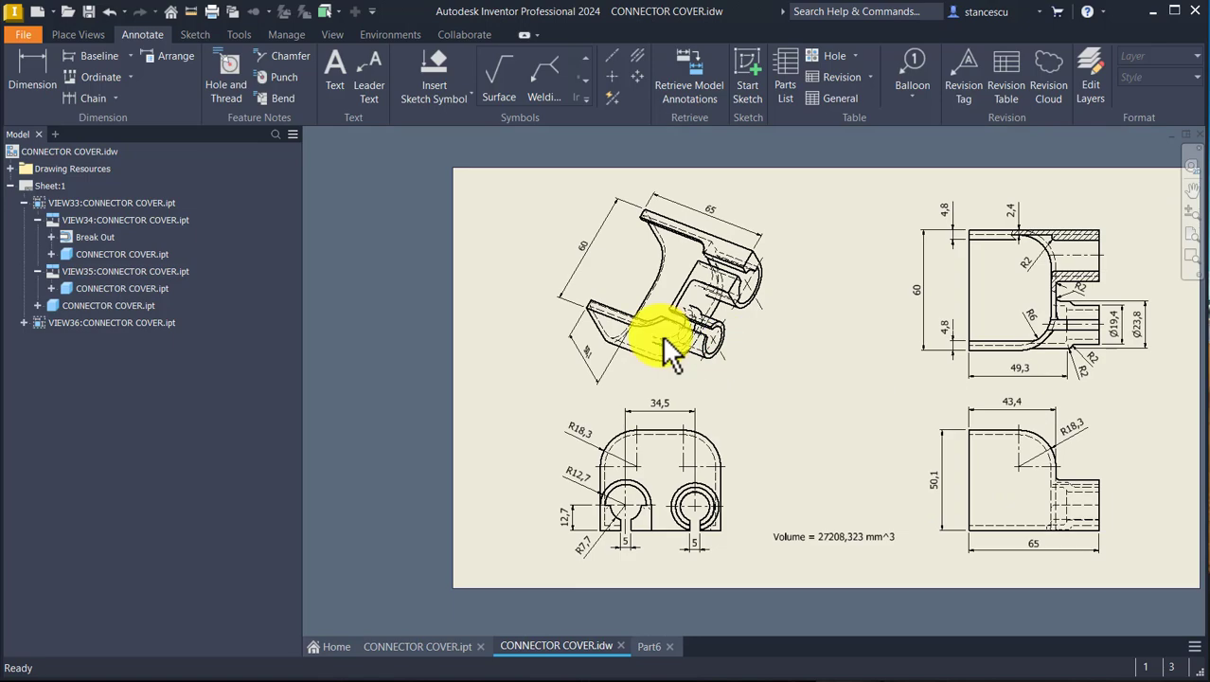
pyautogui.scroll(3, 708, 292)
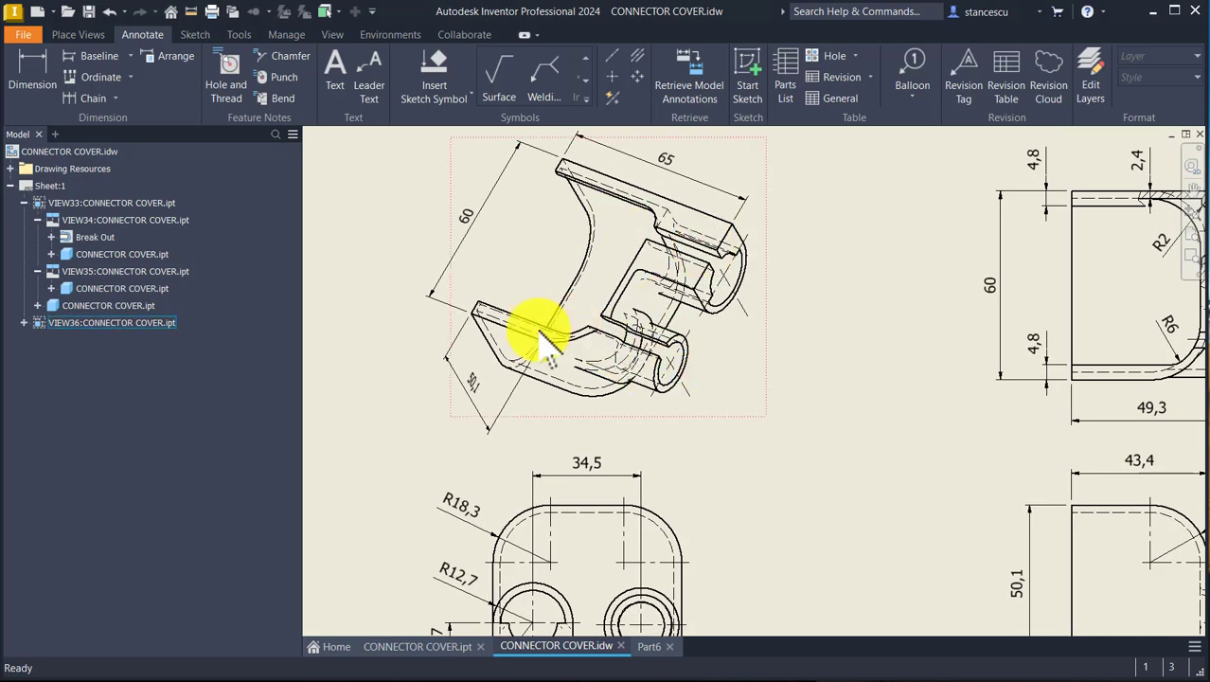
pyautogui.click(416, 645)
pyautogui.keyDown('shift'); pyautogui.moveTo(959, 472); pyautogui.dragTo(775, 568, button='middle'); pyautogui.keyUp('shift')
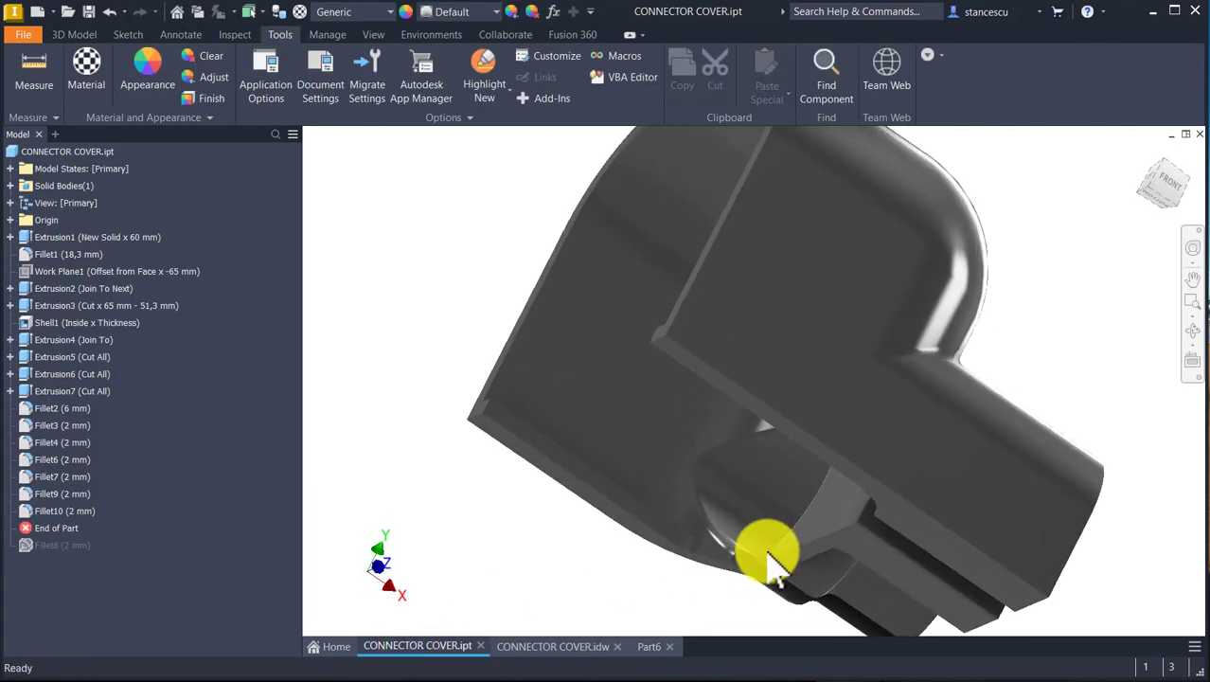
pyautogui.press('F6')
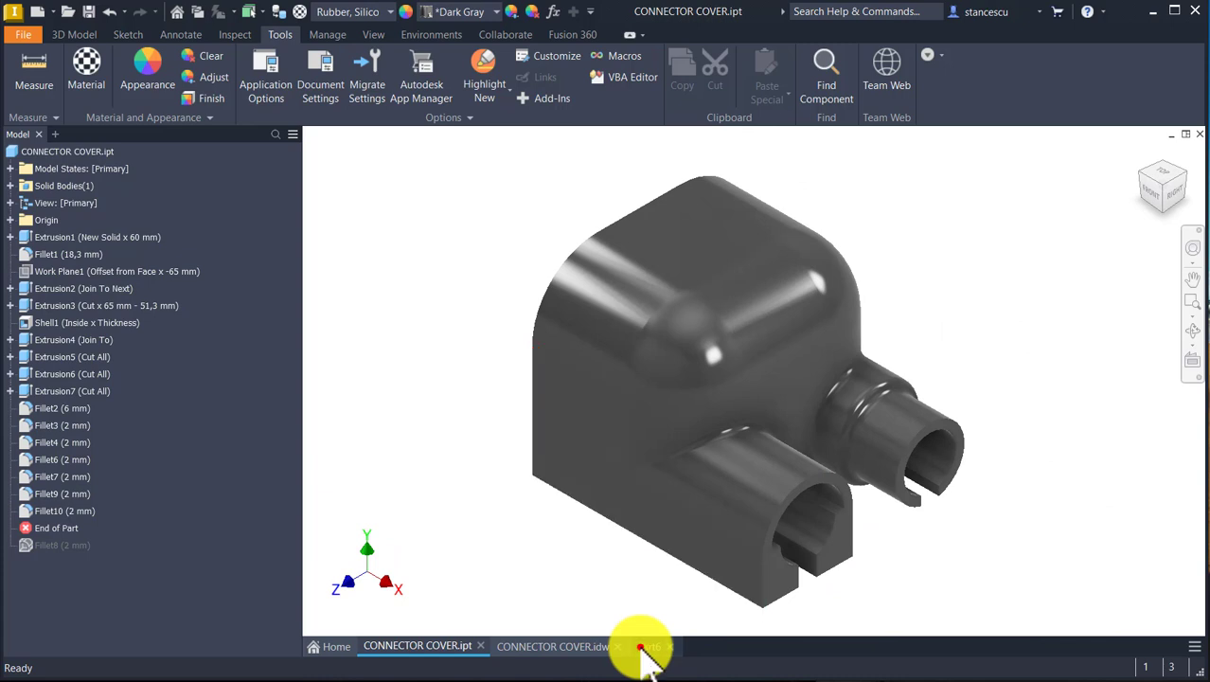
pyautogui.click(644, 647)
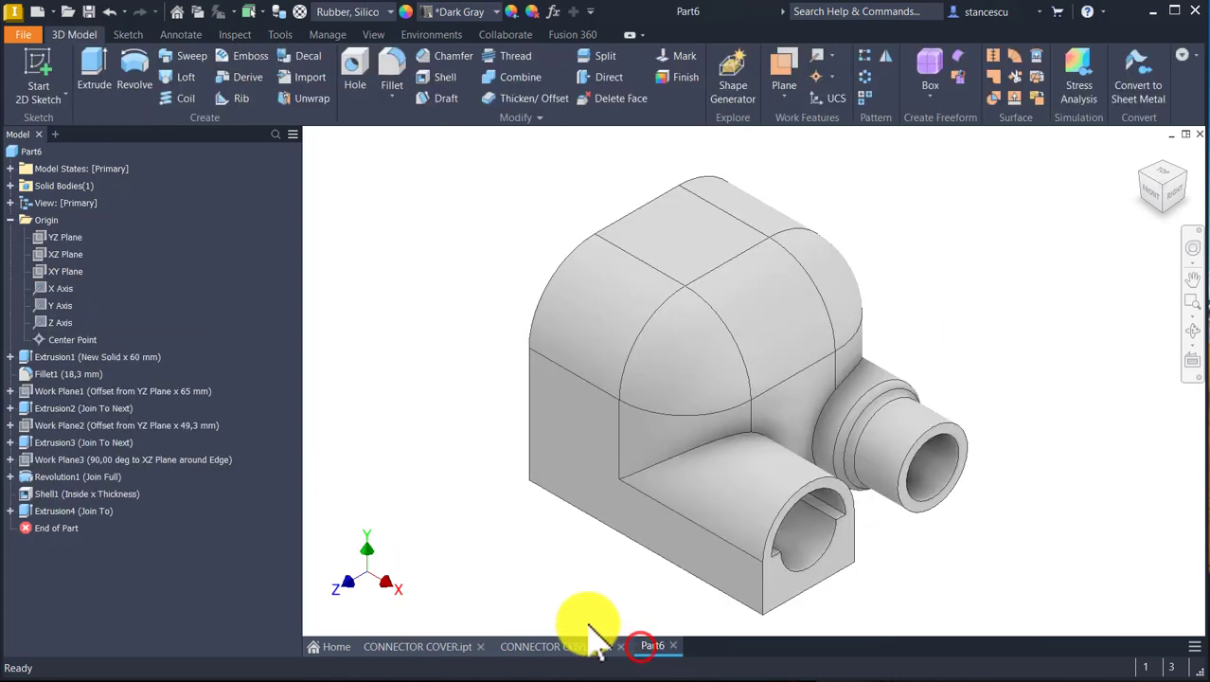
# Start a sketch on the arched tube's end face and draw a rectangle 5 mm wide and about 18 mm high beside the model
pyautogui.click(843, 550)
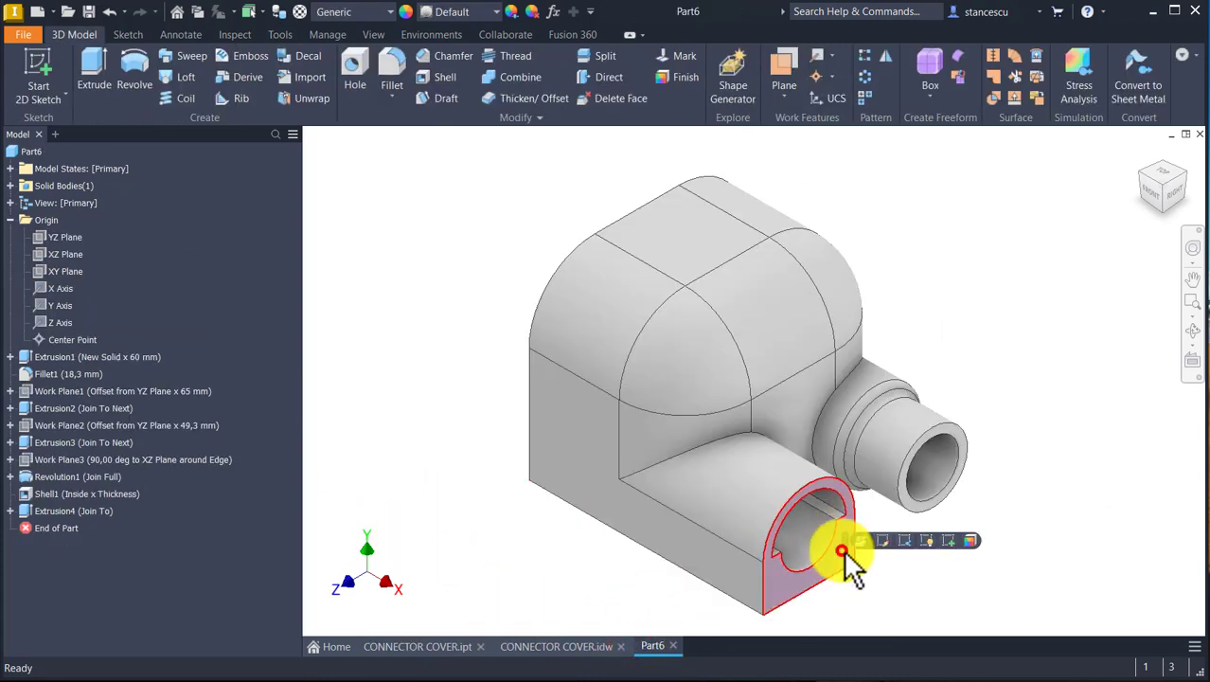
pyautogui.click(951, 542)
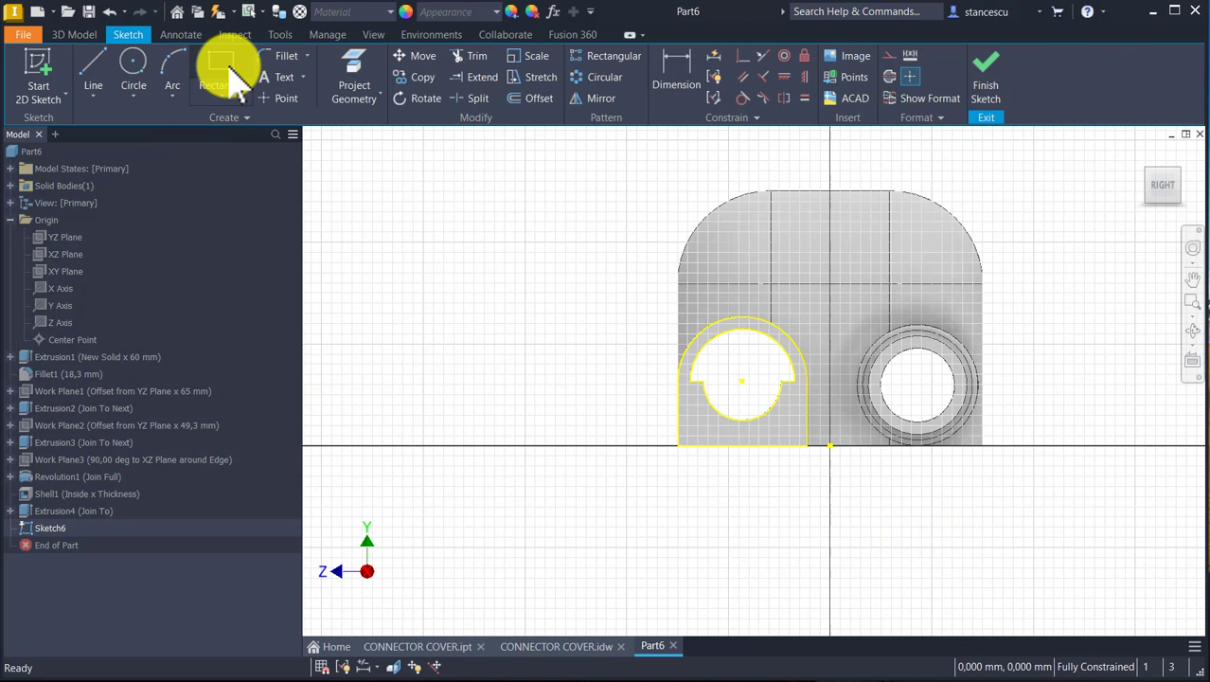
pyautogui.click(227, 81)
pyautogui.click(411, 251)
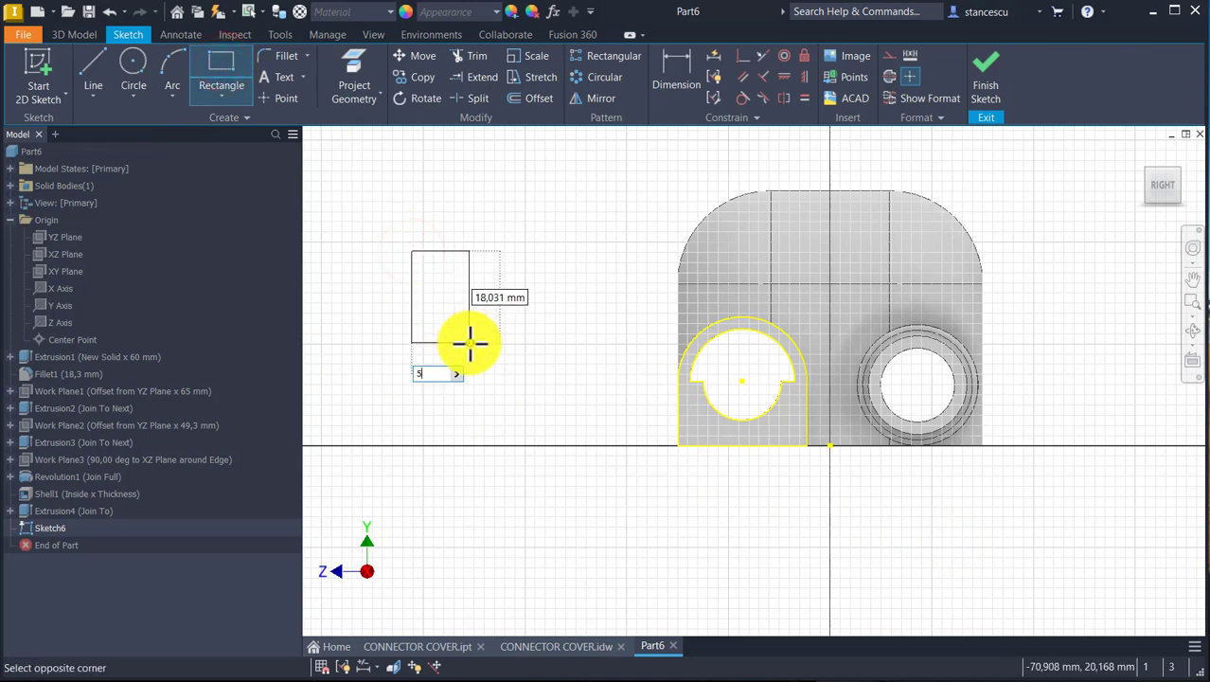
pyautogui.click(469, 343)
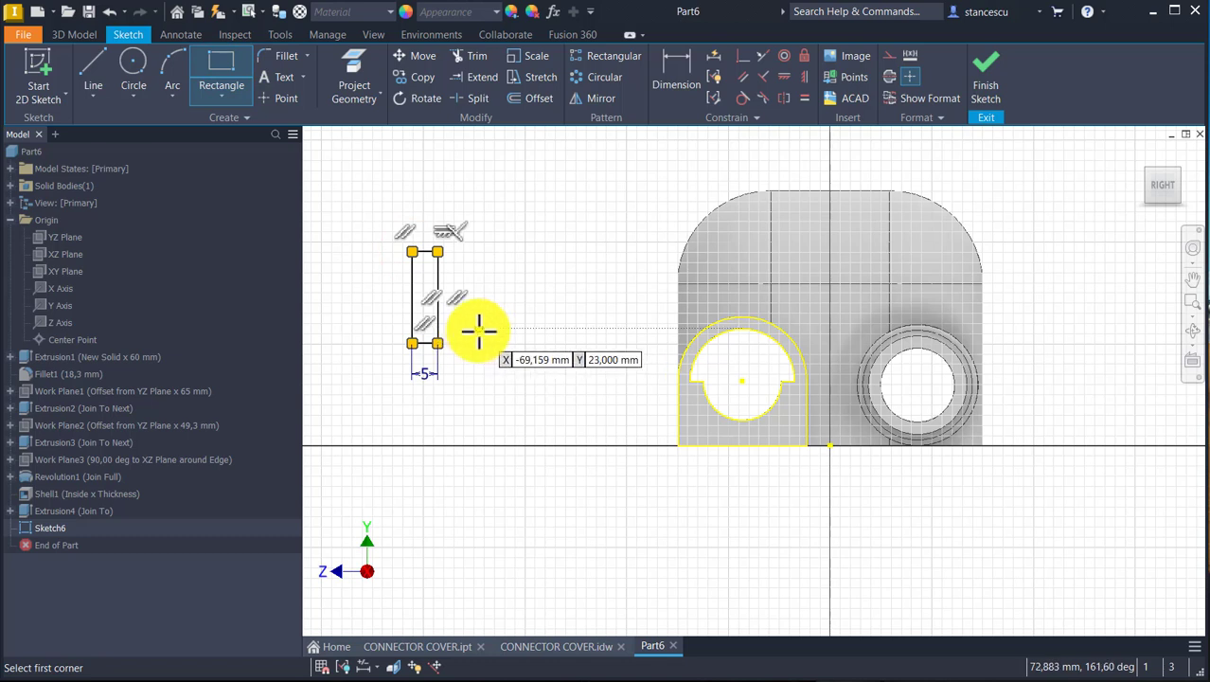
pyautogui.press('Escape')
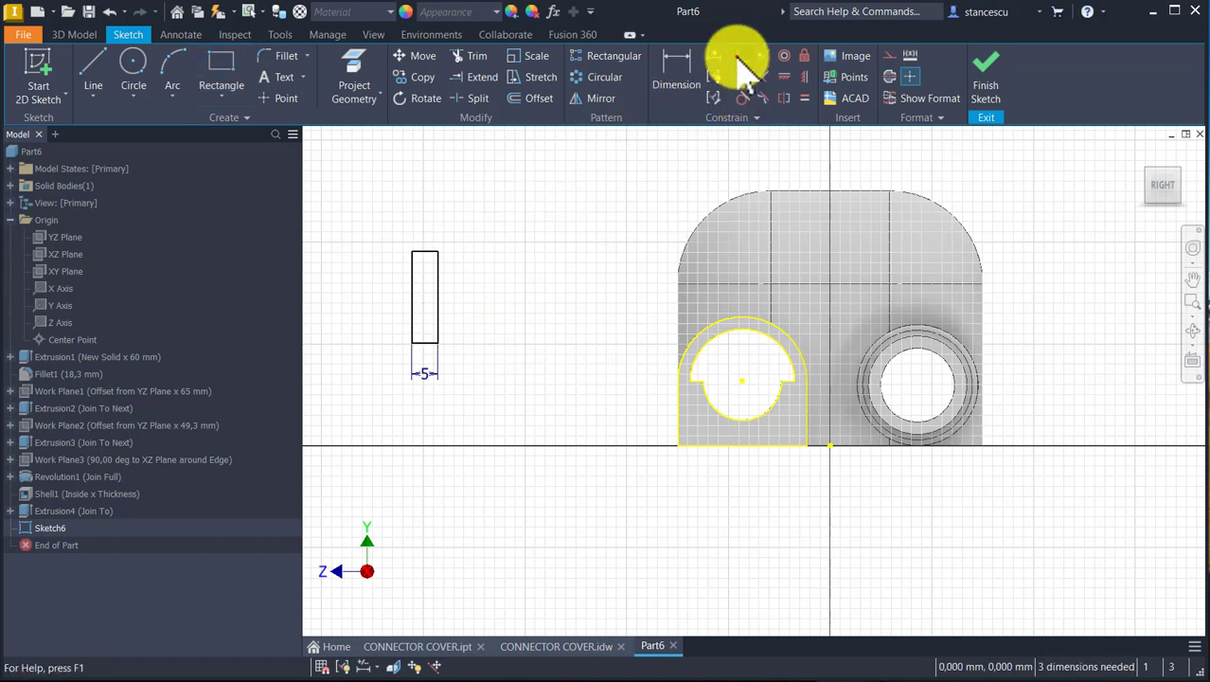
# Constrain the rectangle's top-edge midpoint to the arched tube opening's centre and make its bottom edge collinear with the tube's base edge
pyautogui.click(740, 57)
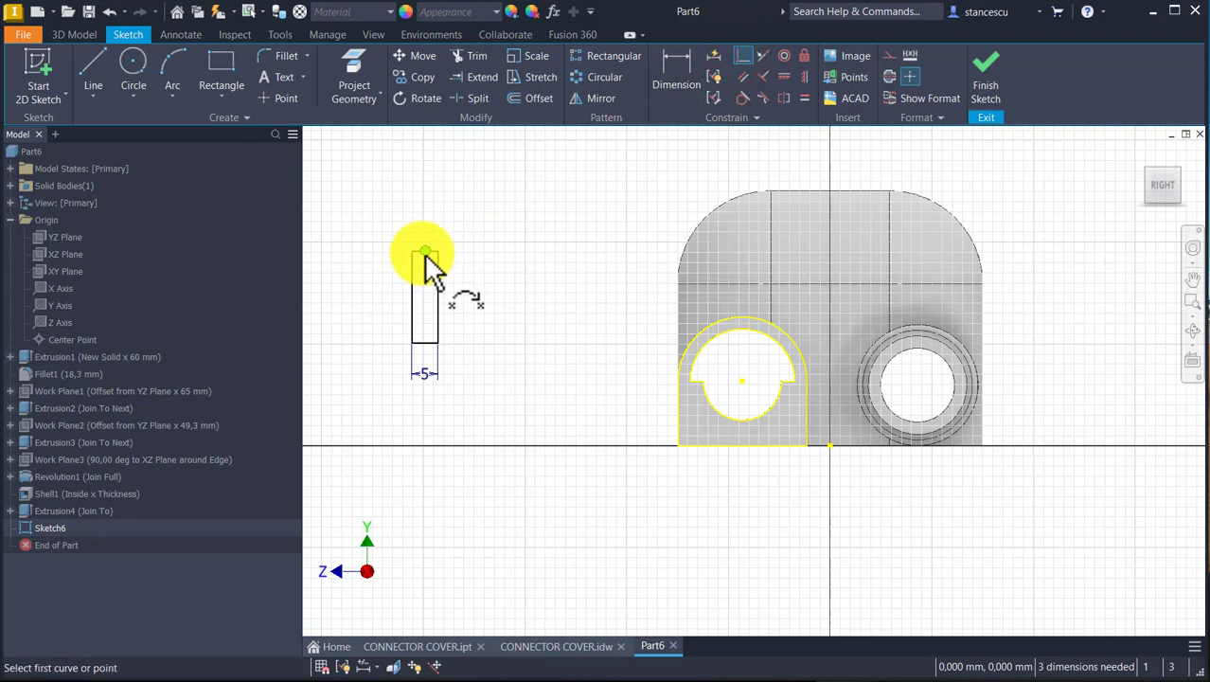
pyautogui.click(426, 256)
pyautogui.moveTo(697, 494)
pyautogui.keyDown('shift'); pyautogui.mouseDown(button='middle')
pyautogui.moveTo(738, 499)
pyautogui.moveTo(805, 444)
pyautogui.moveTo(813, 453)
pyautogui.mouseUp(button='middle'); pyautogui.keyUp('shift')
pyautogui.click(810, 443)
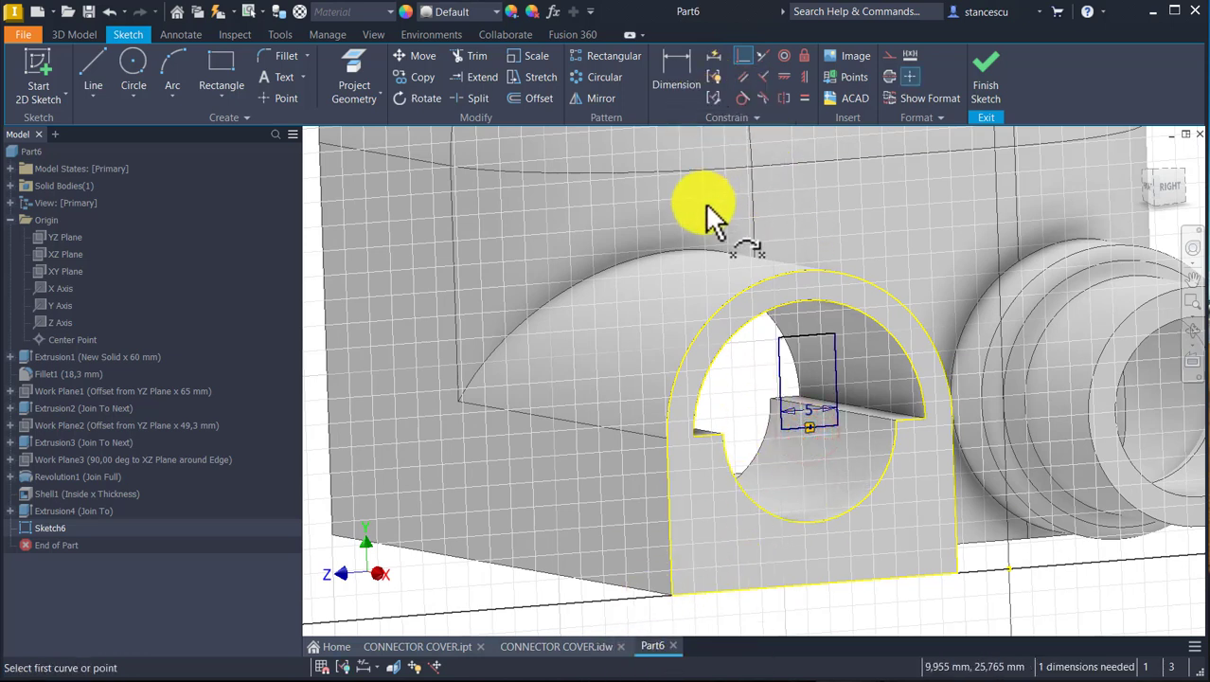
pyautogui.click(762, 57)
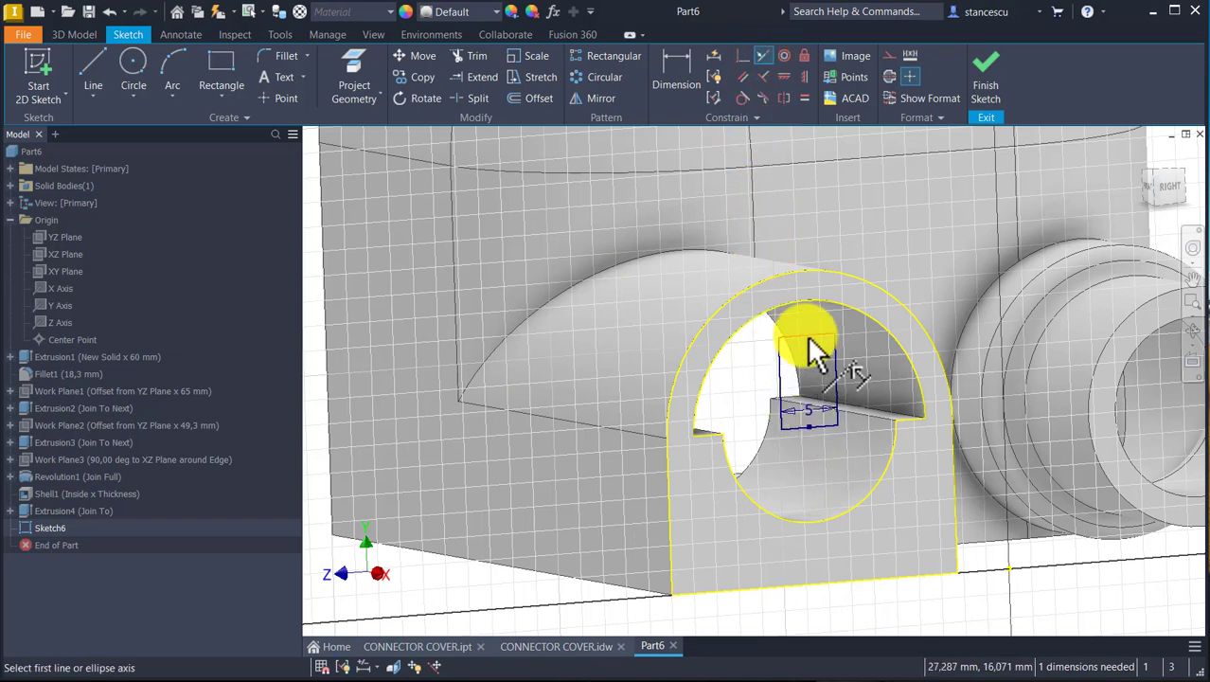
pyautogui.click(814, 584)
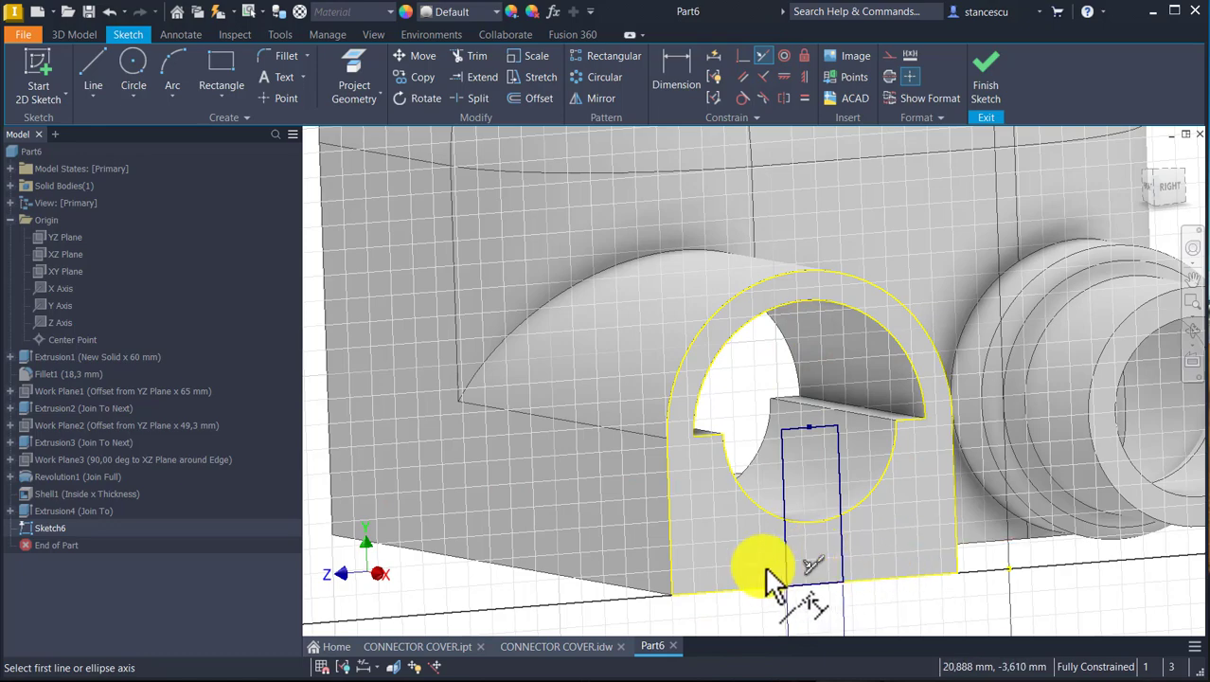
pyautogui.moveTo(802, 495)
pyautogui.keyDown('shift'); pyautogui.mouseDown(button='middle')
pyautogui.moveTo(851, 575)
pyautogui.moveTo(810, 588)
pyautogui.moveTo(828, 583)
pyautogui.moveTo(818, 579)
pyautogui.mouseUp(button='middle'); pyautogui.keyUp('shift')
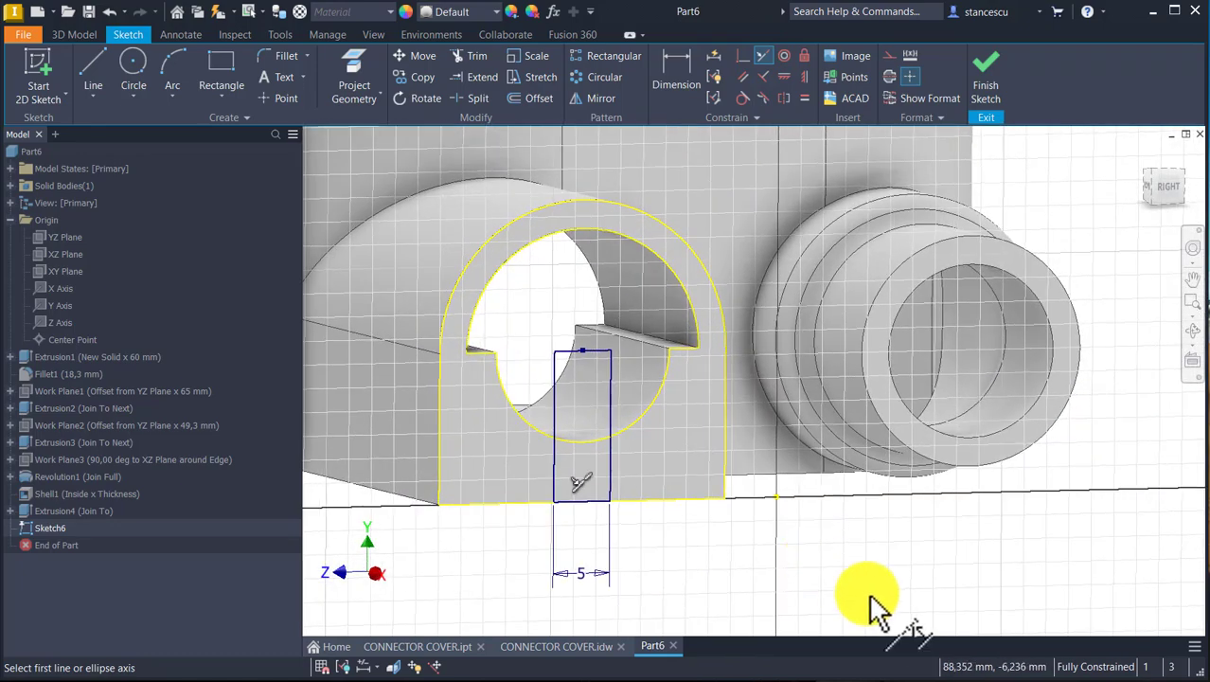
# Copy the slot rectangle together with its 5 mm dimension and paste it beside the round tube
pyautogui.click(555, 281)
pyautogui.moveTo(531, 292)
pyautogui.mouseDown()
pyautogui.moveTo(627, 514)
pyautogui.moveTo(648, 529)
pyautogui.moveTo(620, 568)
pyautogui.mouseUp()
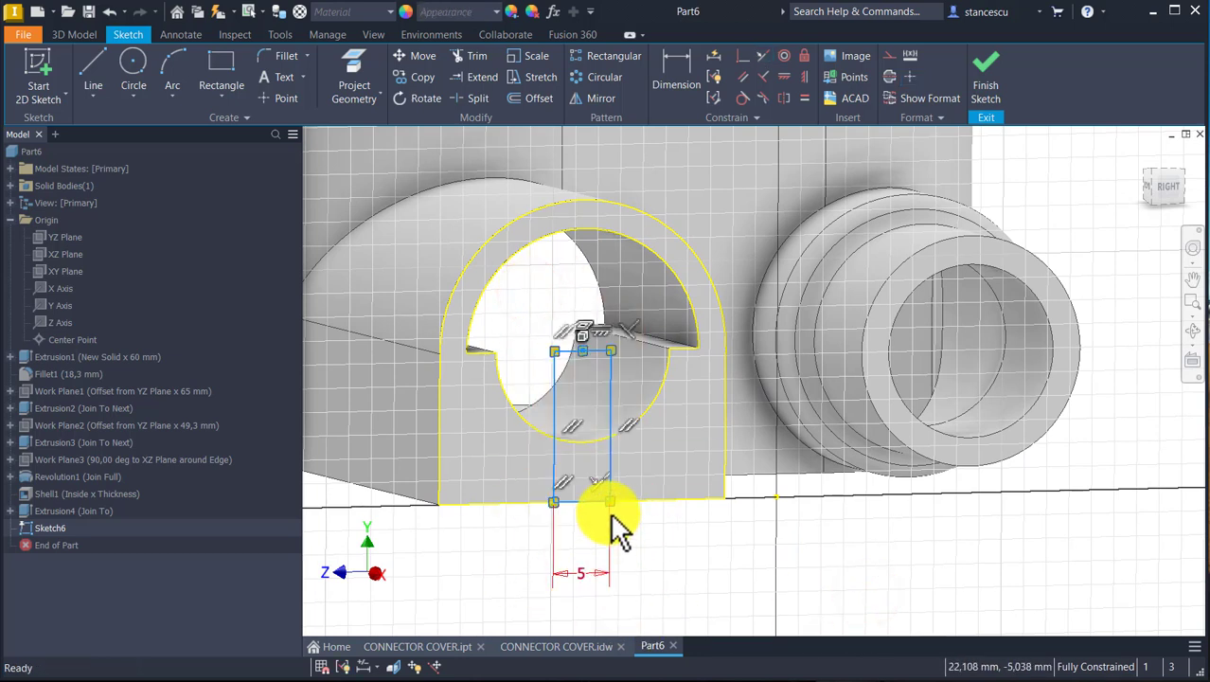
pyautogui.rightClick(643, 526)
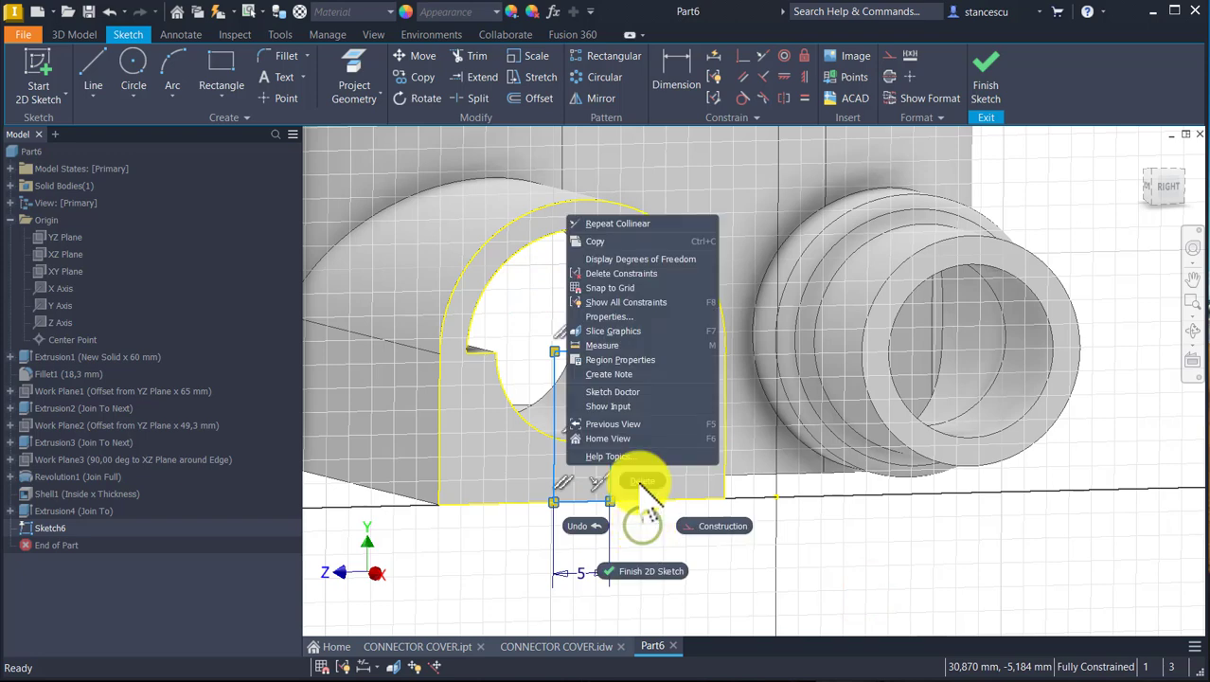
pyautogui.click(601, 241)
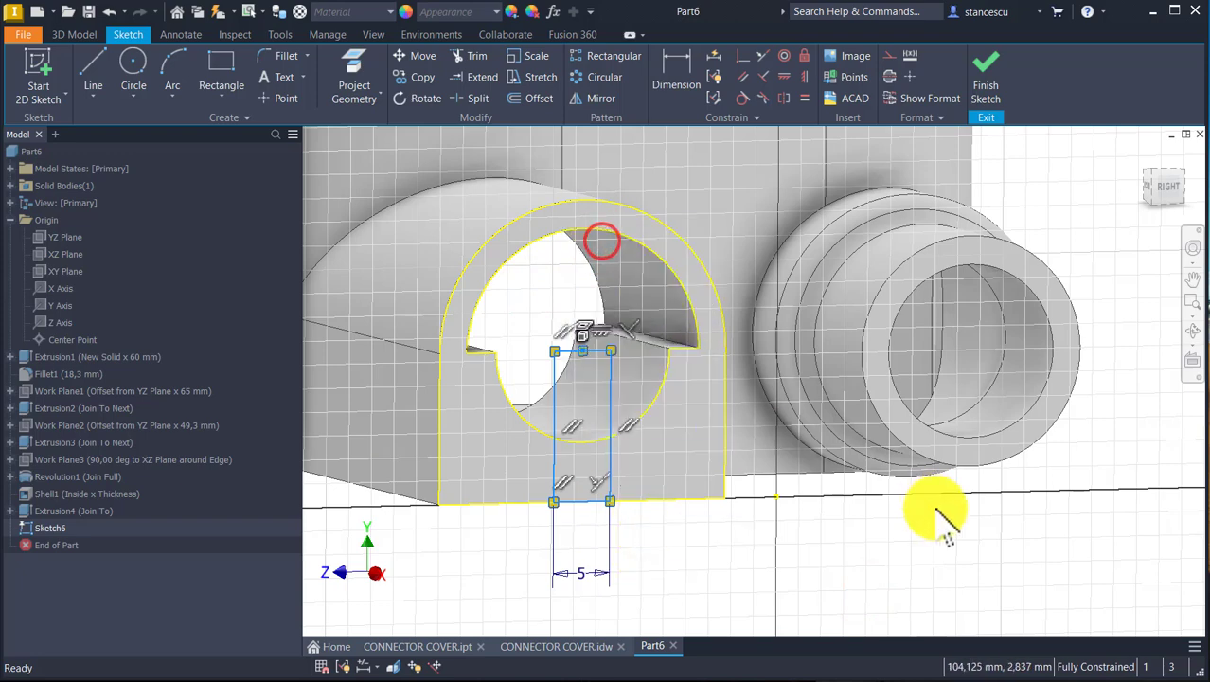
pyautogui.moveTo(950, 541)
pyautogui.mouseDown(button='middle')
pyautogui.moveTo(931, 554)
pyautogui.moveTo(642, 553)
pyautogui.mouseUp(button='middle')
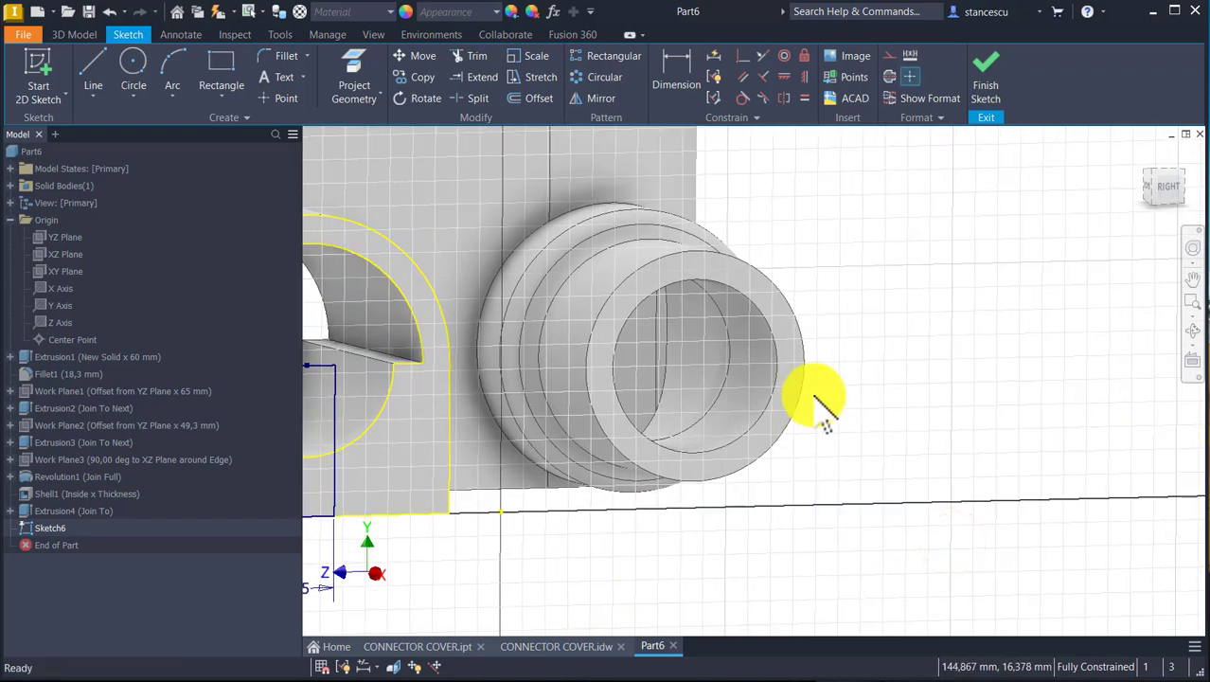
pyautogui.rightClick(925, 361)
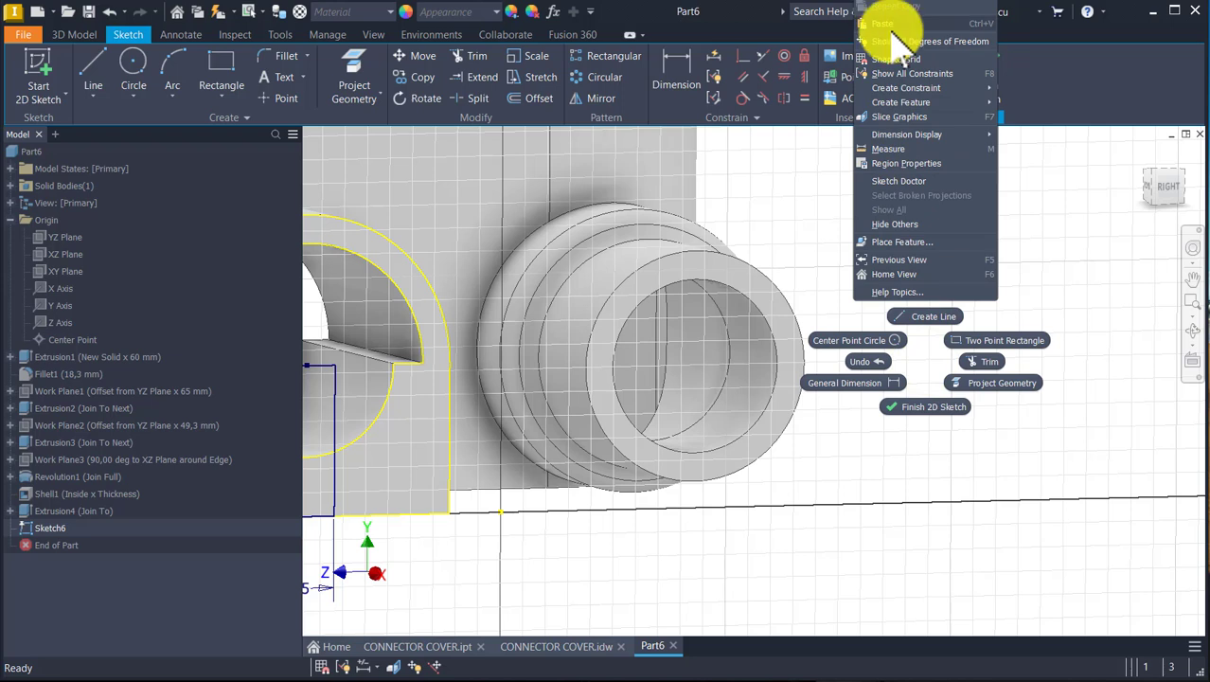
pyautogui.click(890, 23)
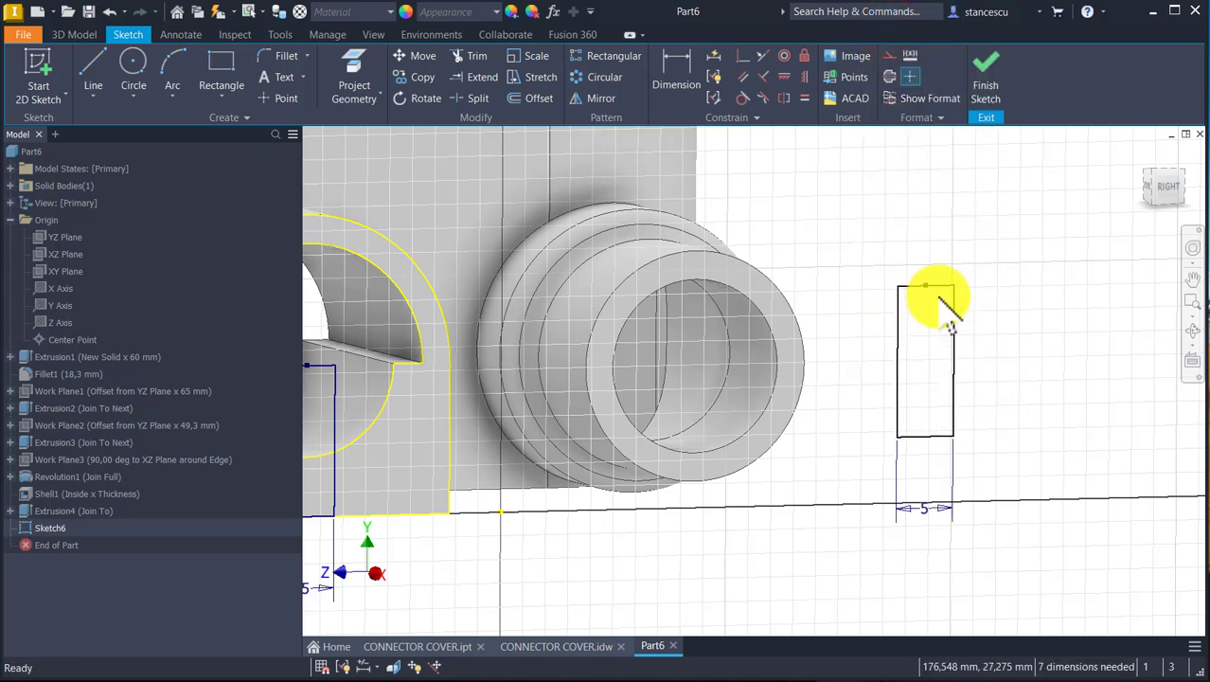
# Lower the pasted rectangle's top edge away from the stray centre point and try to delete that point
pyautogui.moveTo(945, 284); pyautogui.dragTo(951, 333)
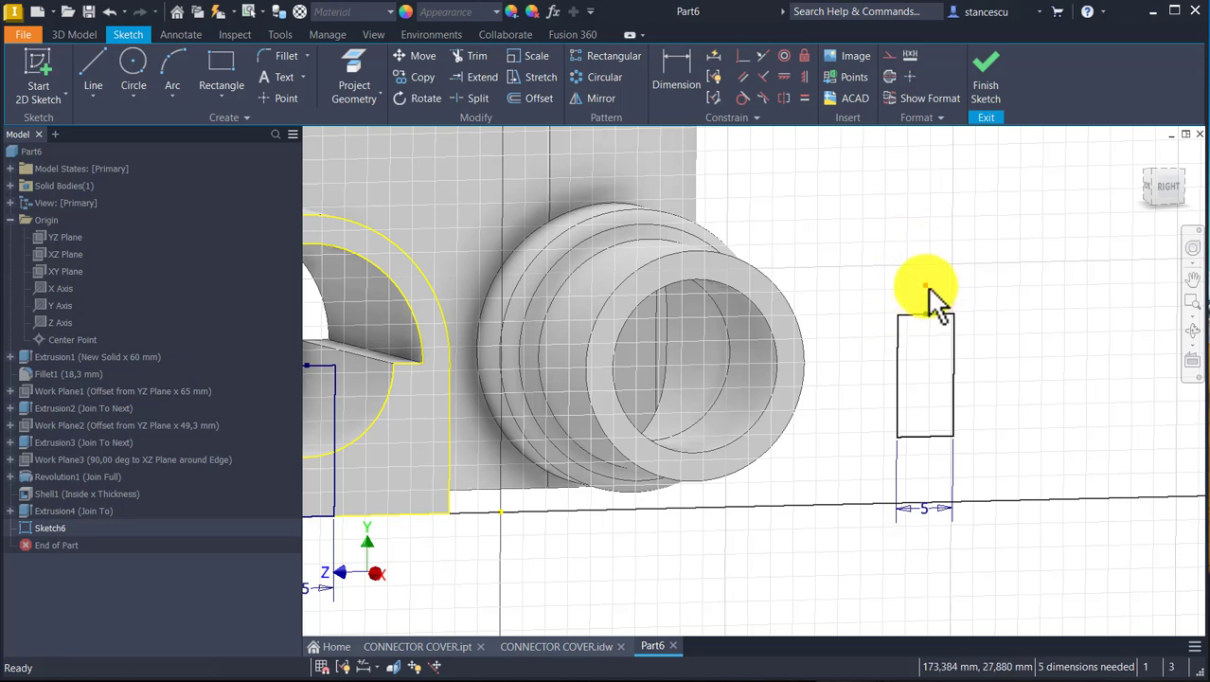
pyautogui.rightClick(930, 289)
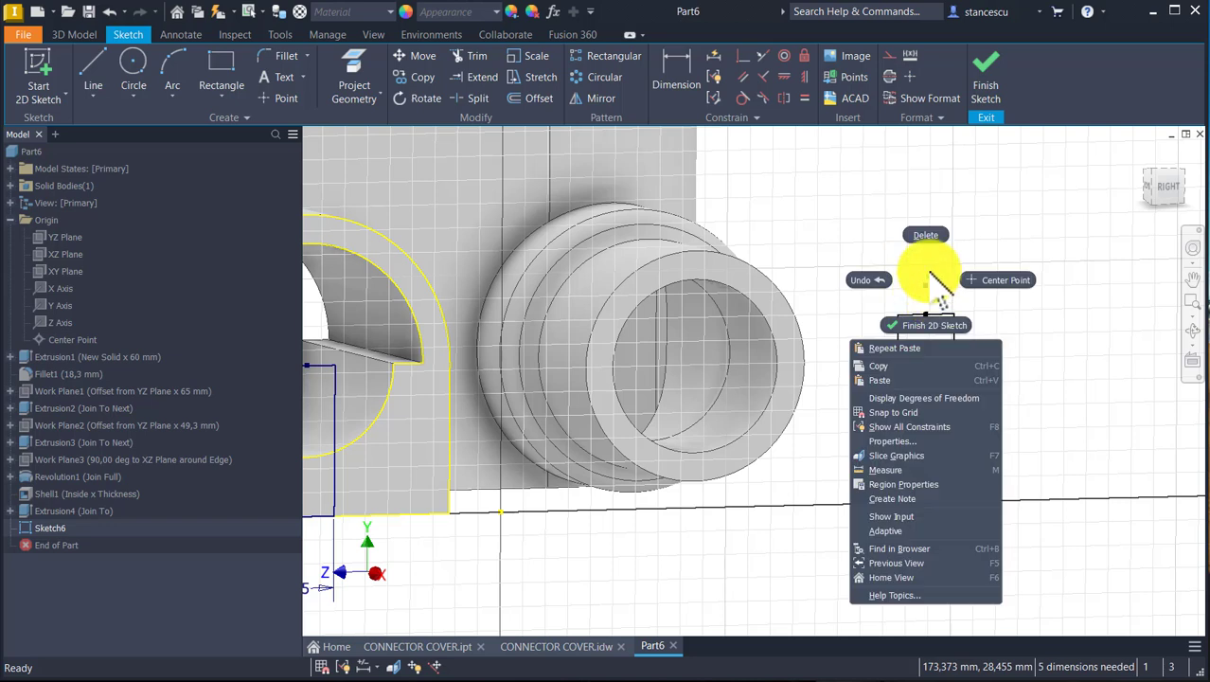
pyautogui.click(928, 272)
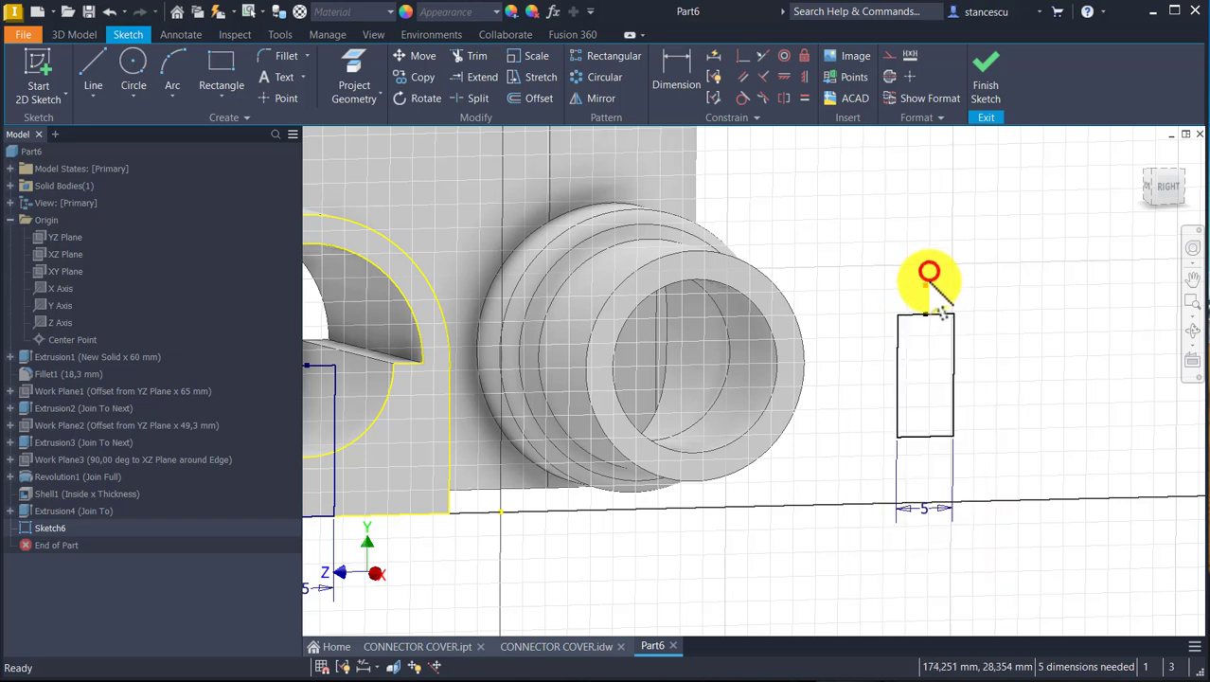
pyautogui.click(890, 302)
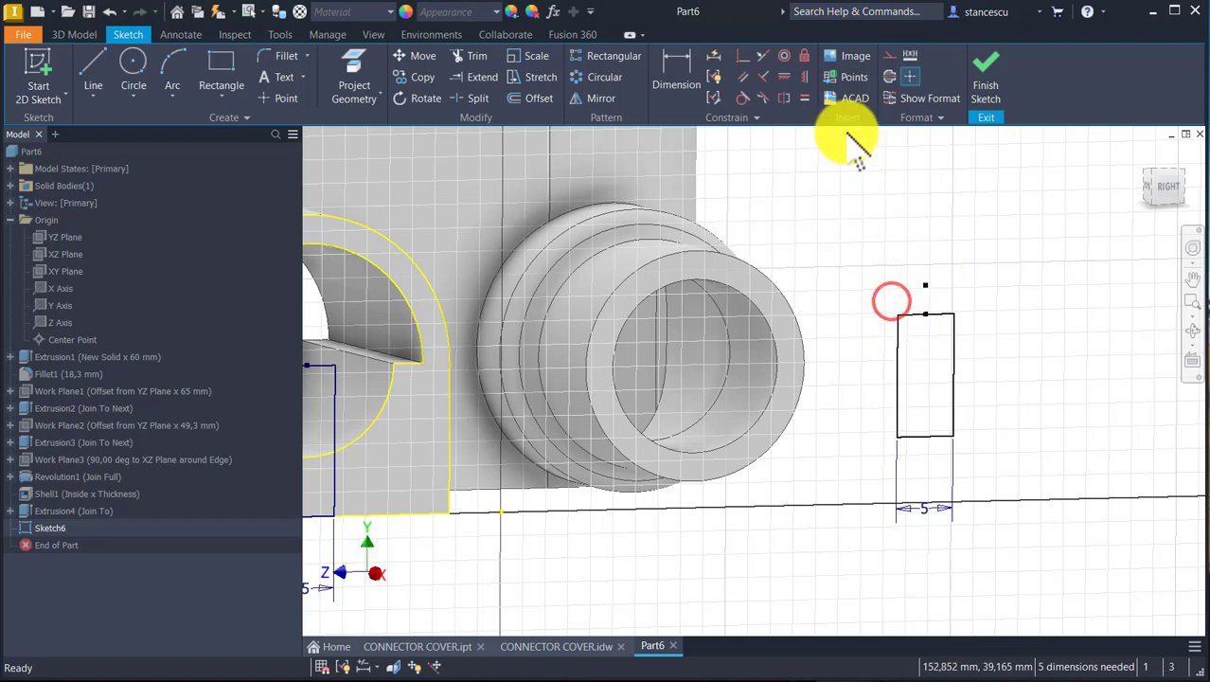
# Project the inner circular edge of the round tube's end face into the sketch
pyautogui.click(745, 55)
pyautogui.moveTo(859, 329)
pyautogui.keyDown('shift'); pyautogui.mouseDown(button='middle')
pyautogui.moveTo(924, 399)
pyautogui.moveTo(811, 243)
pyautogui.moveTo(393, 109)
pyautogui.mouseUp(button='middle'); pyautogui.keyUp('shift')
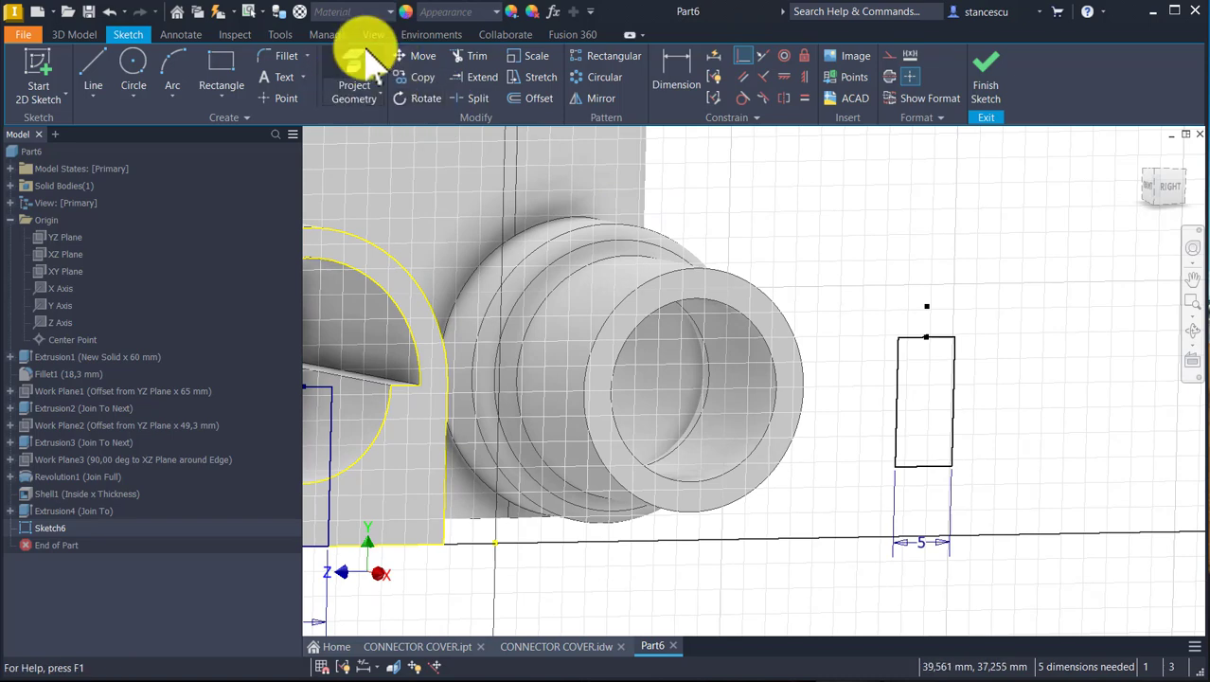
pyautogui.click(364, 59)
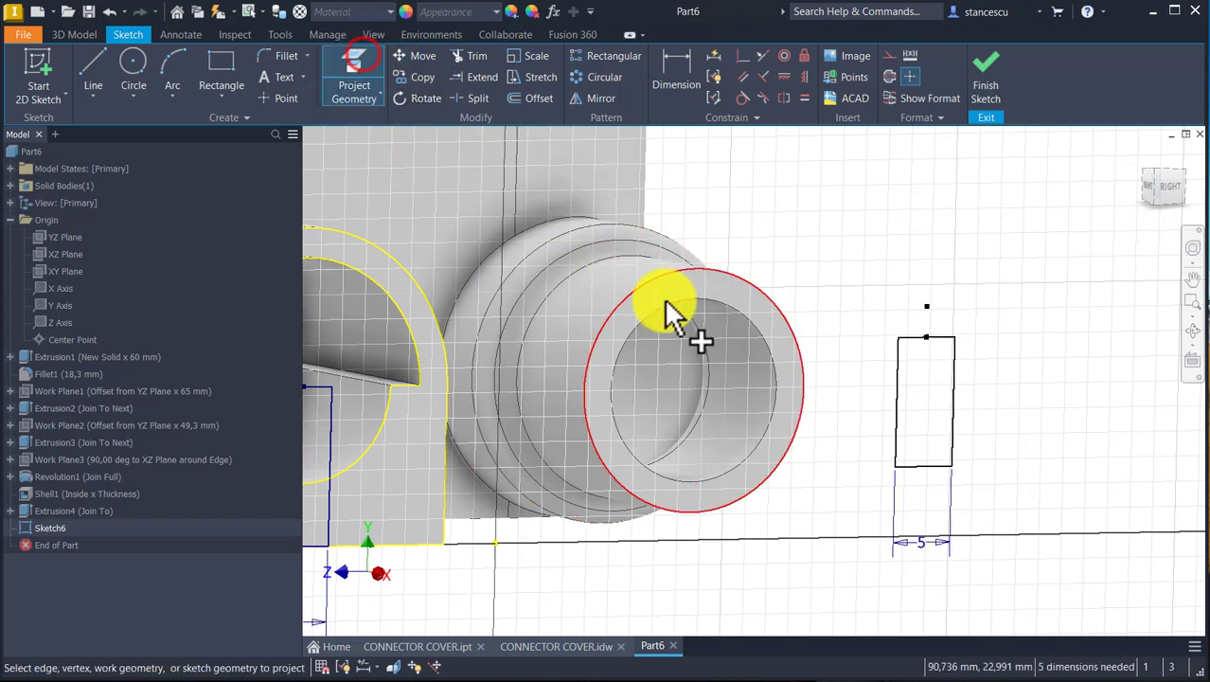
pyautogui.click(716, 303)
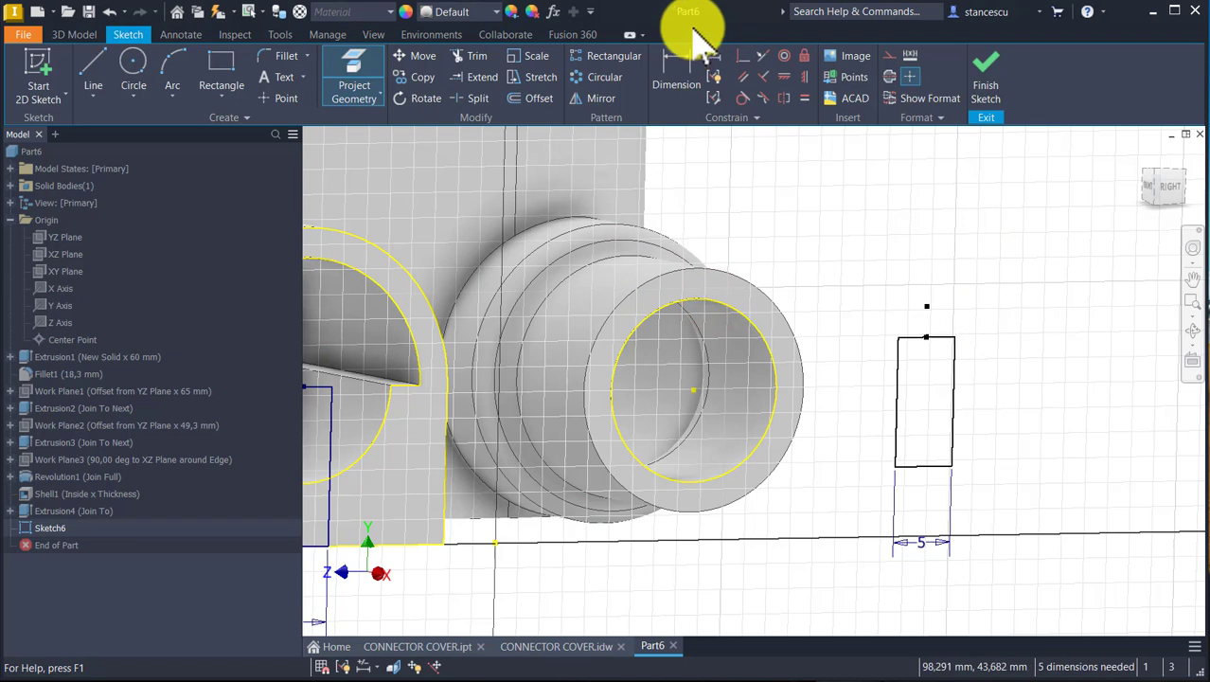
# Constrain the pasted rectangle's top-edge midpoint to the projected circle's centre and make its bottom edge collinear with the arched tube's base edge
pyautogui.click(734, 55)
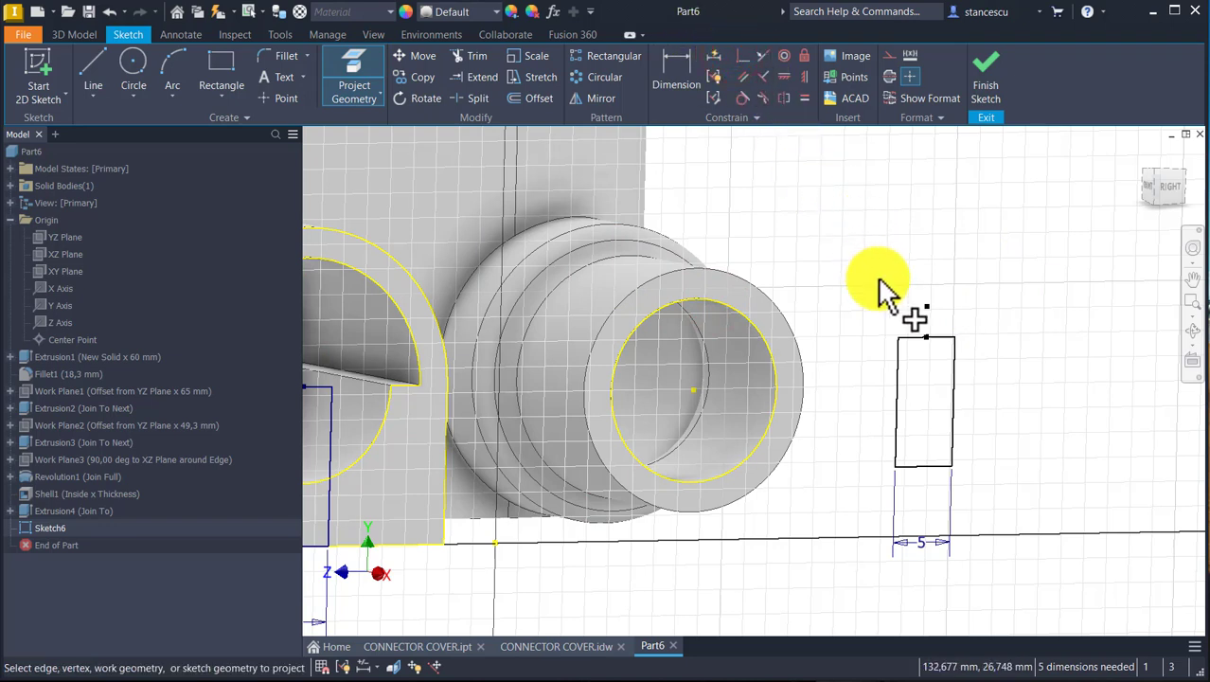
pyautogui.click(743, 57)
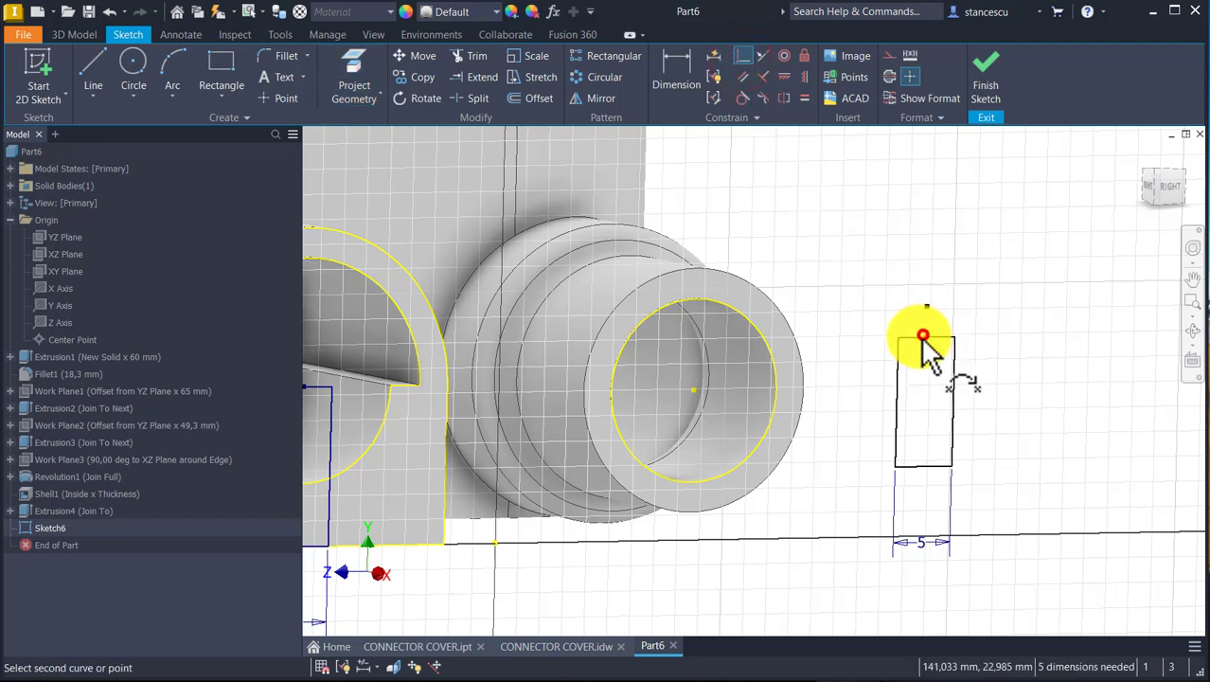
pyautogui.click(696, 395)
pyautogui.scroll(-4, 857, 378)
pyautogui.scroll(2, 852, 474)
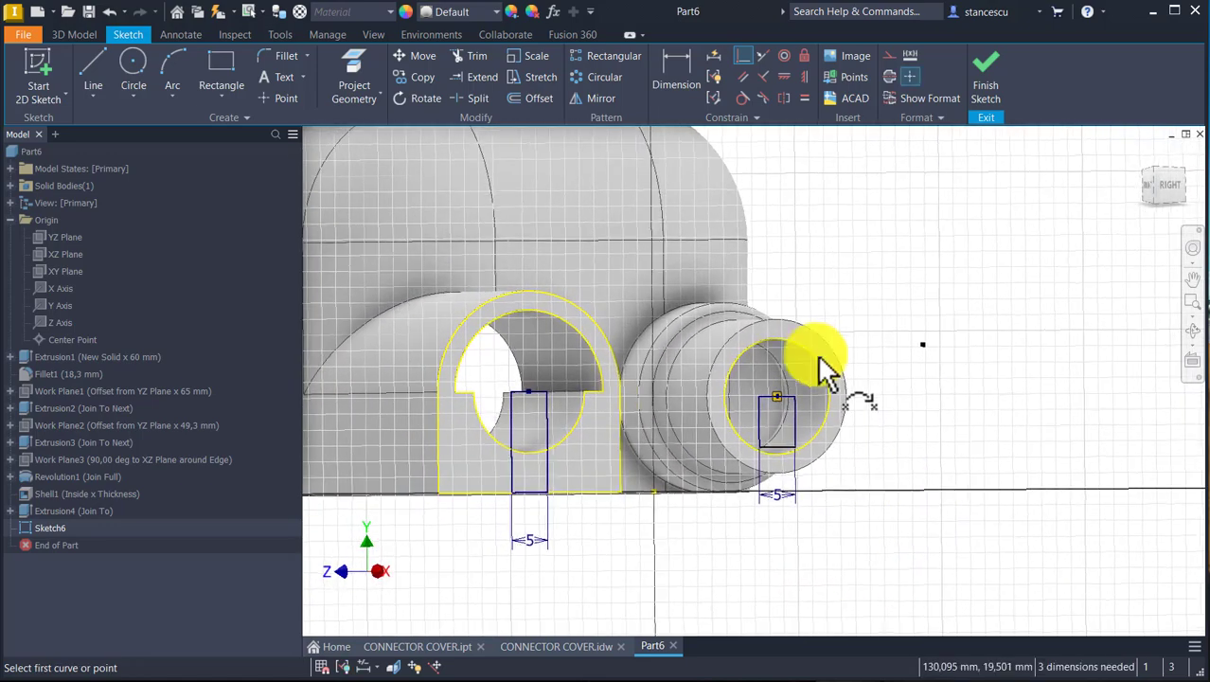
pyautogui.click(762, 56)
pyautogui.scroll(1, 770, 568)
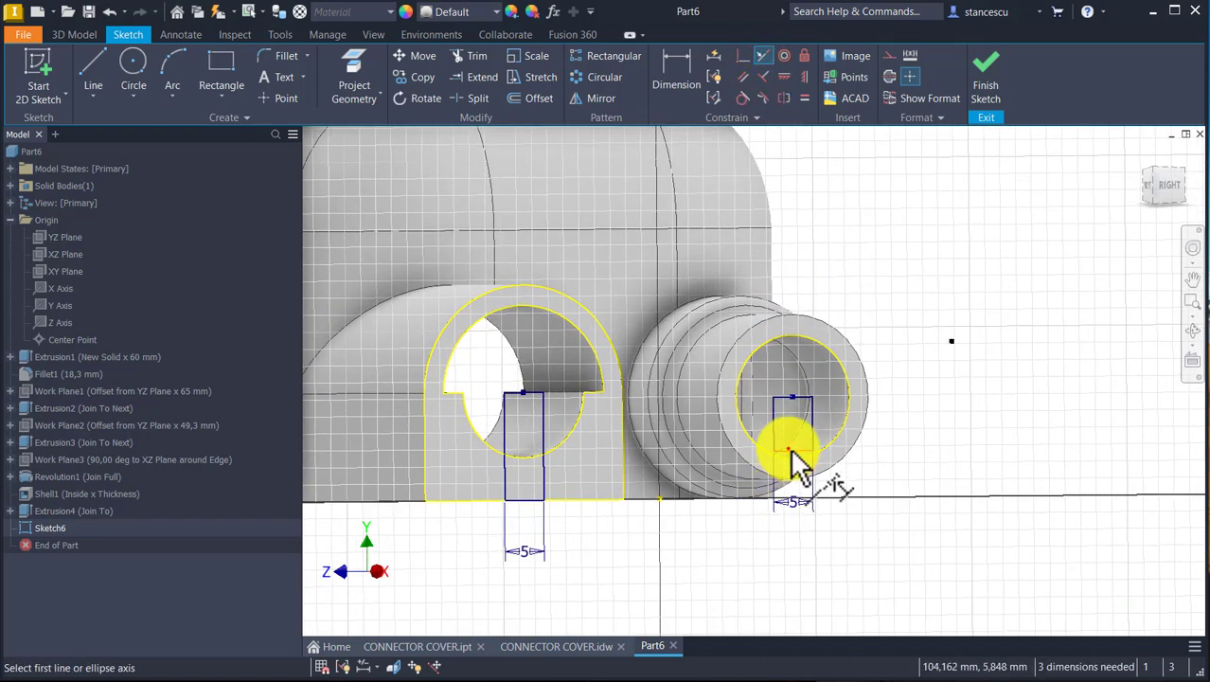
pyautogui.click(789, 449)
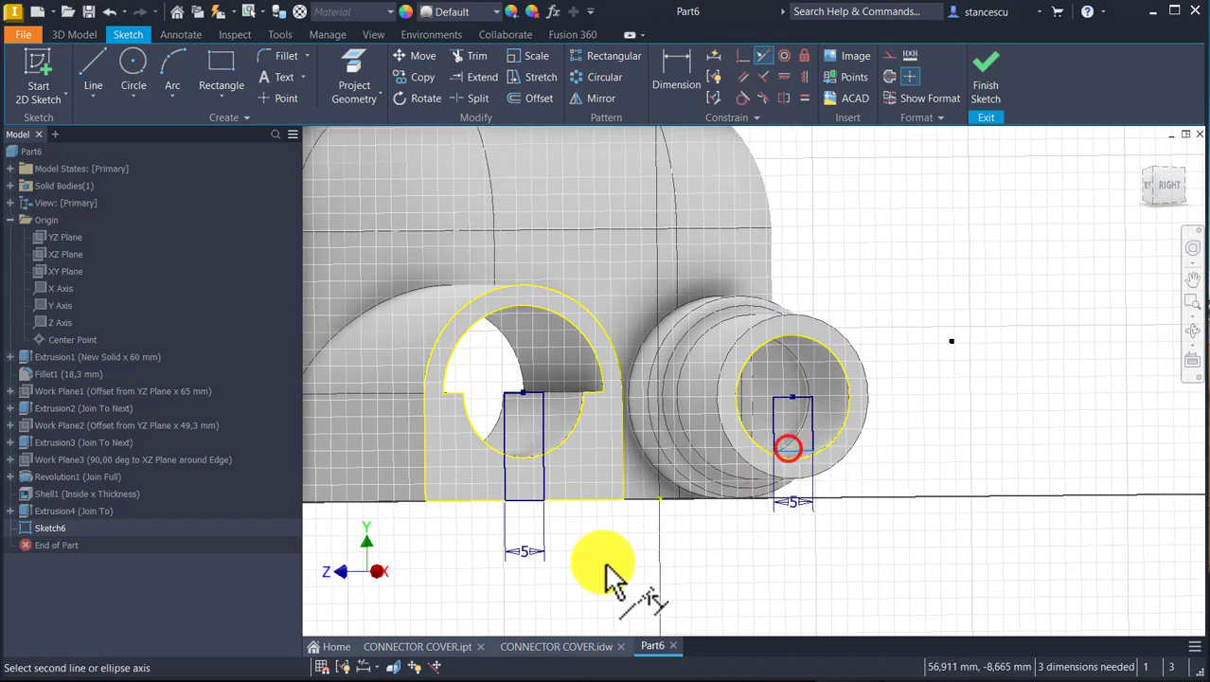
pyautogui.click(591, 500)
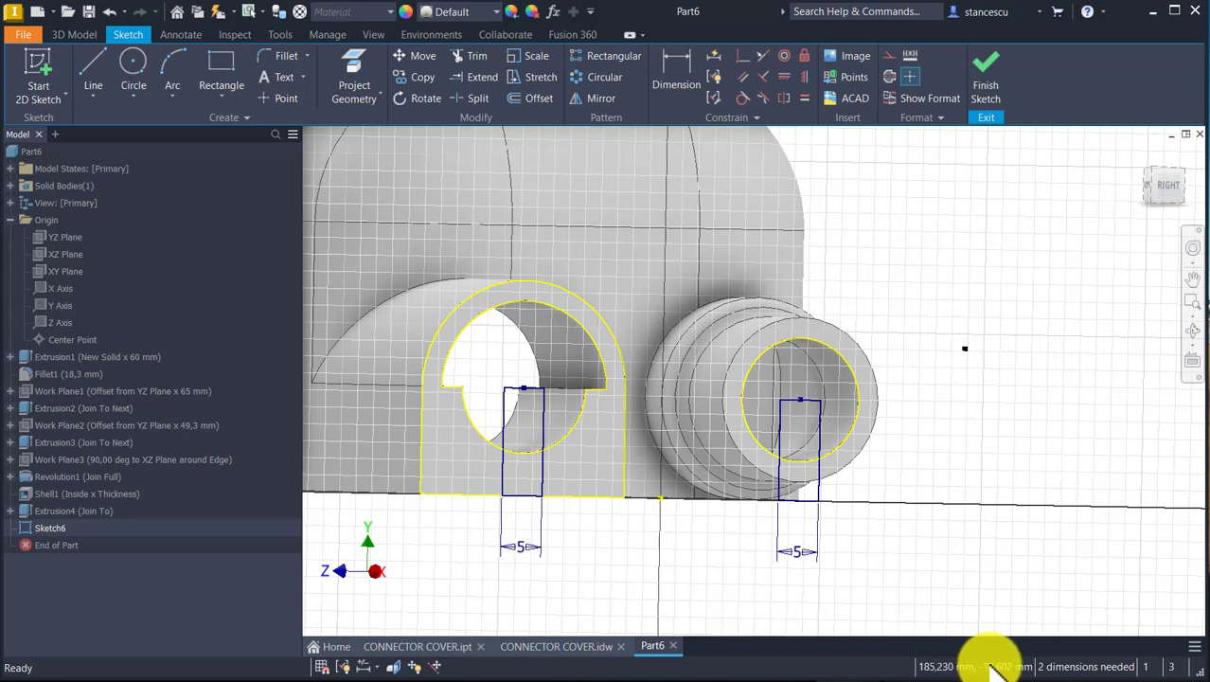
# Delete the stray point beside the round tube and finish the sketch
pyautogui.click(963, 349)
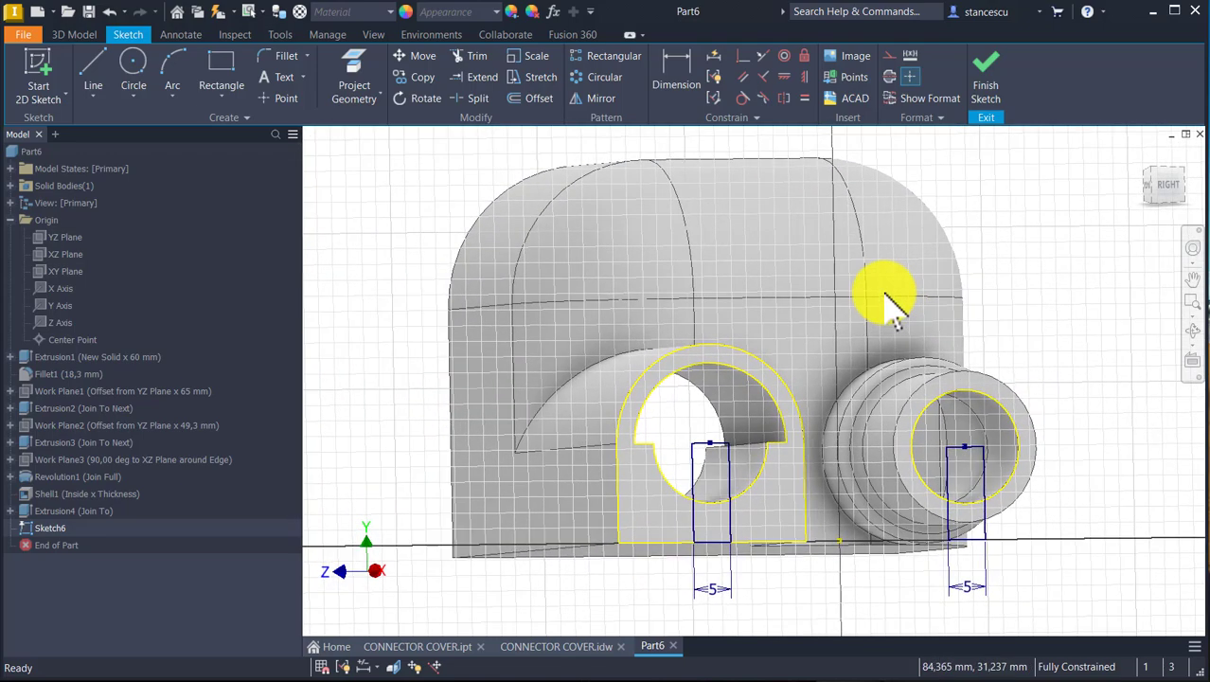
pyautogui.scroll(2, 890, 303)
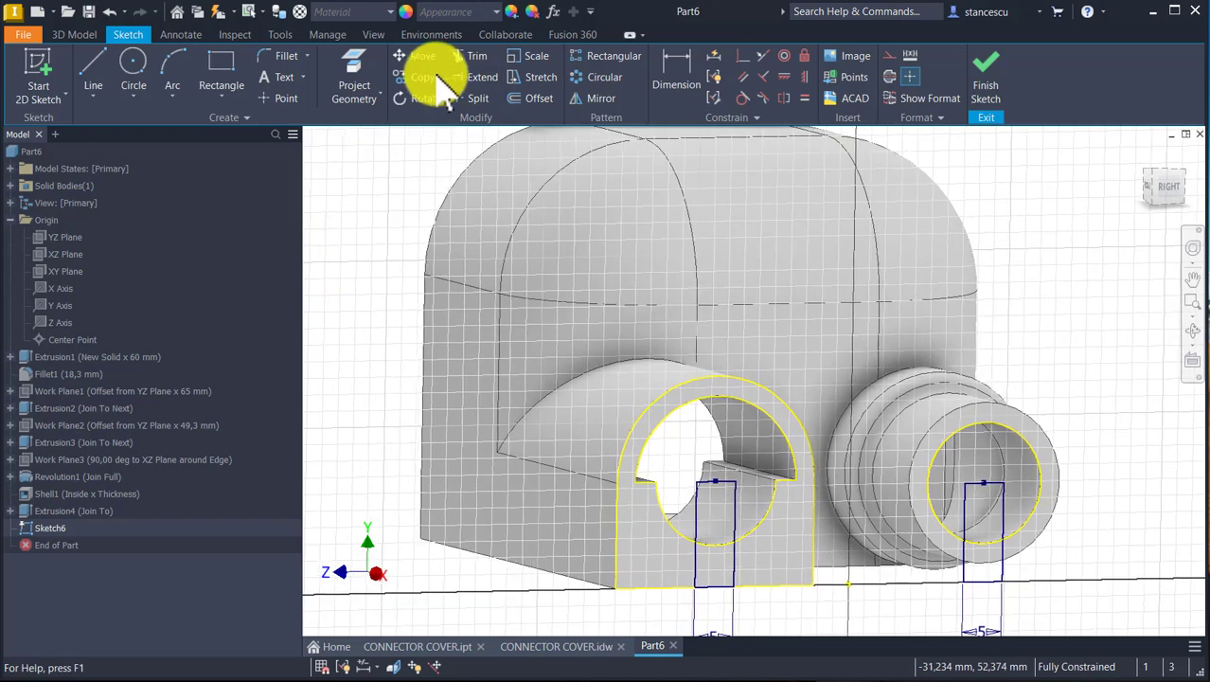
pyautogui.click(982, 83)
# Extrude all four regions of the two 5 mm wide rectangles as a through-all cut to slot both tubes
pyautogui.click(103, 67)
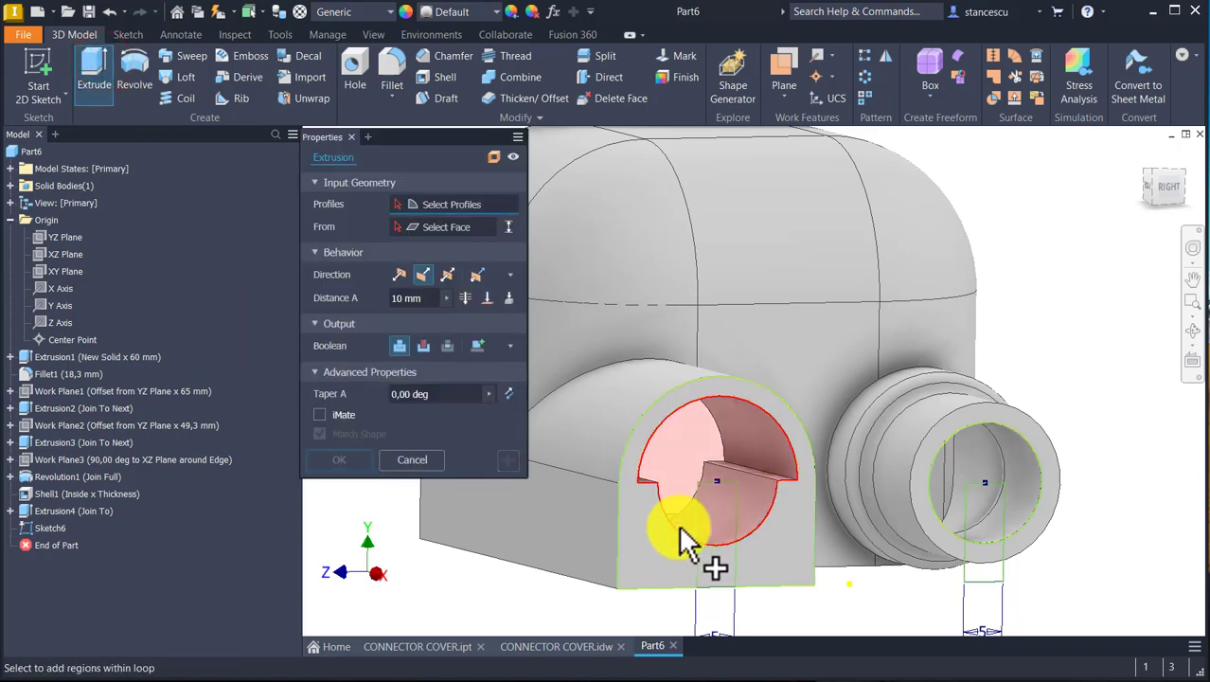
pyautogui.click(712, 511)
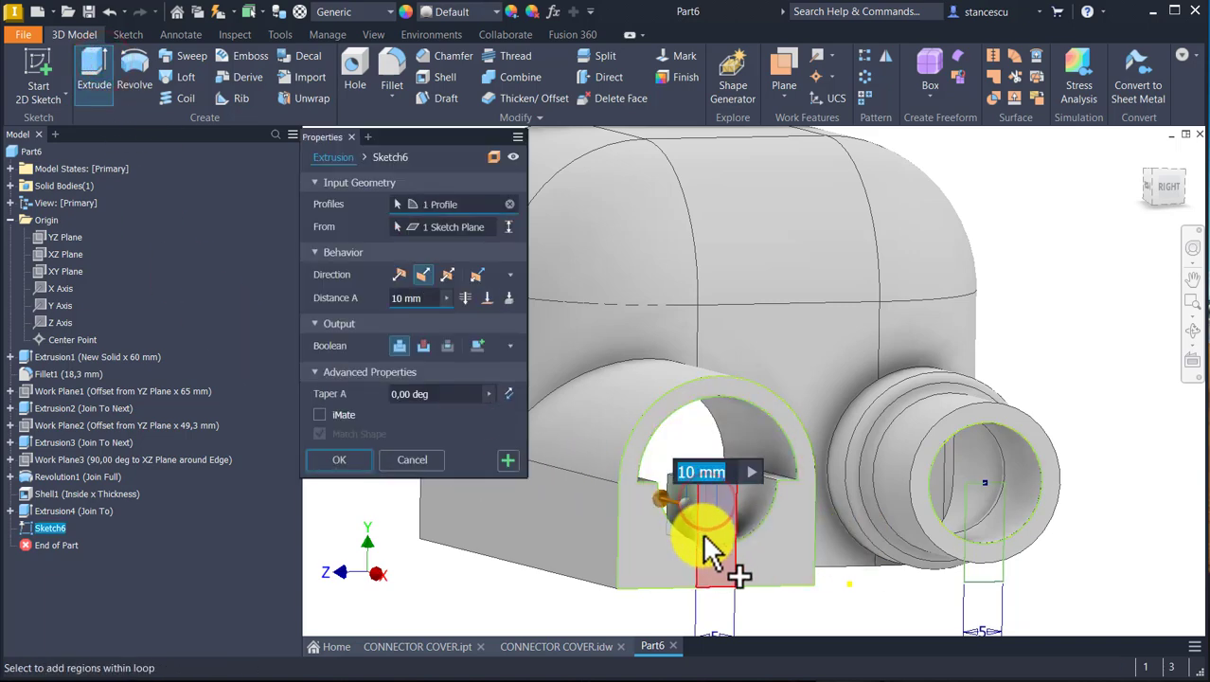
pyautogui.click(708, 568)
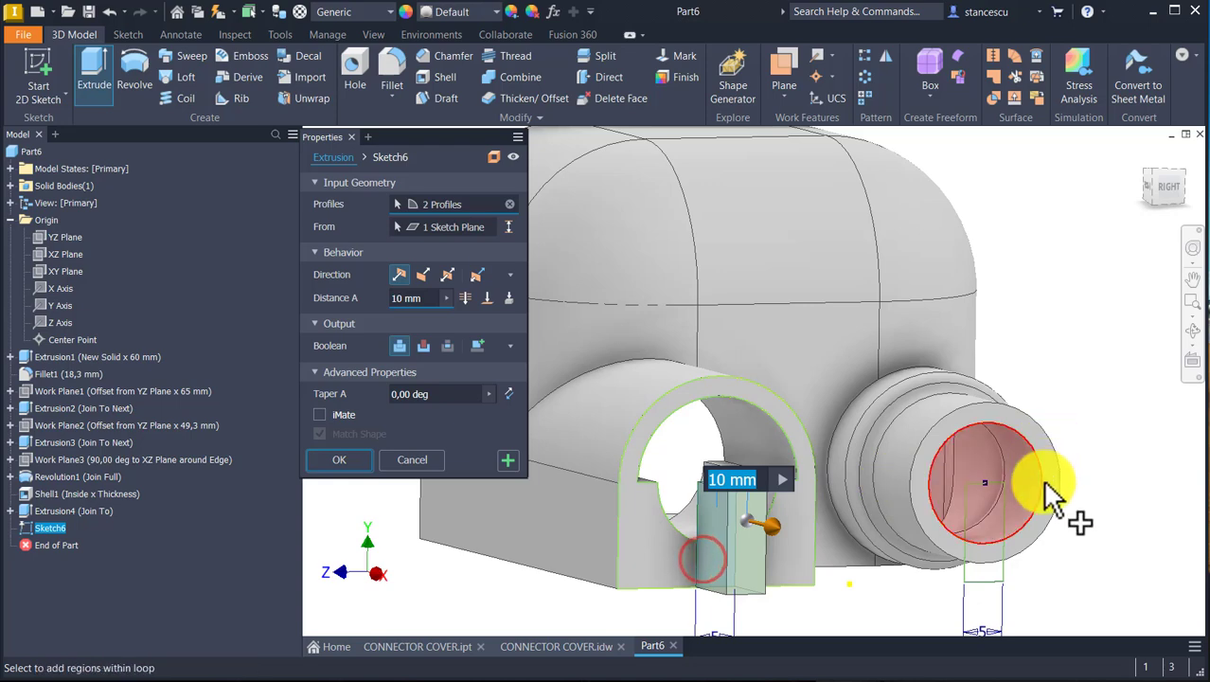
pyautogui.click(966, 587)
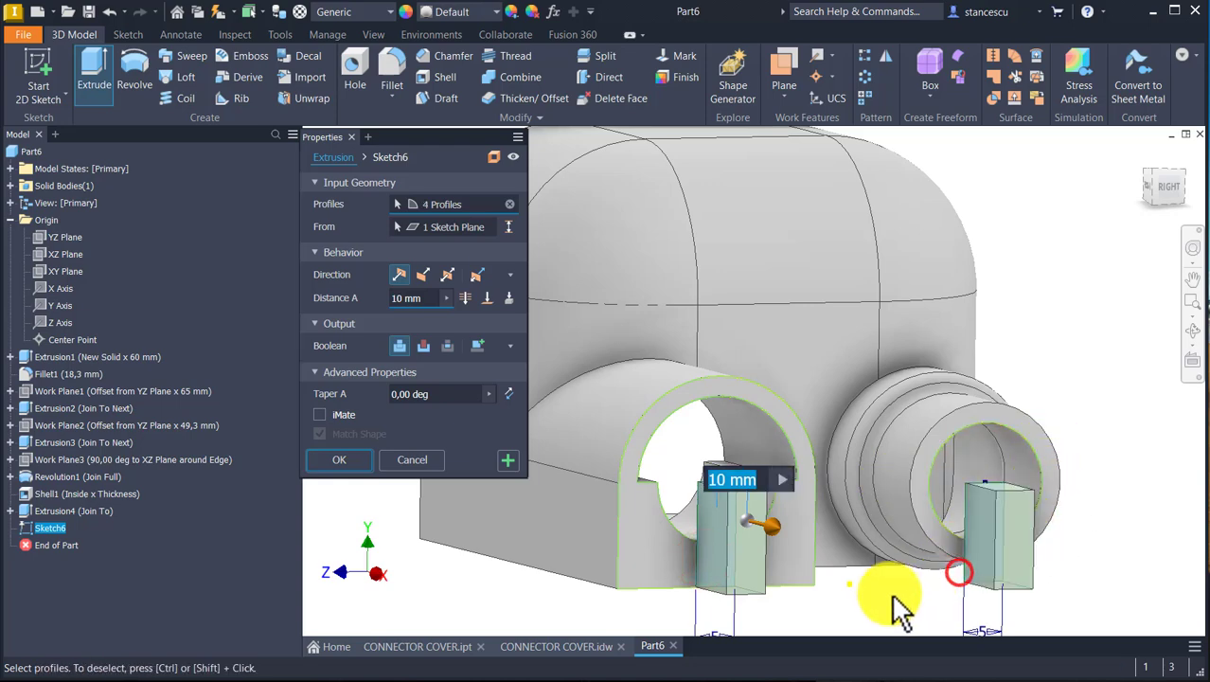
pyautogui.scroll(-2, 568, 455)
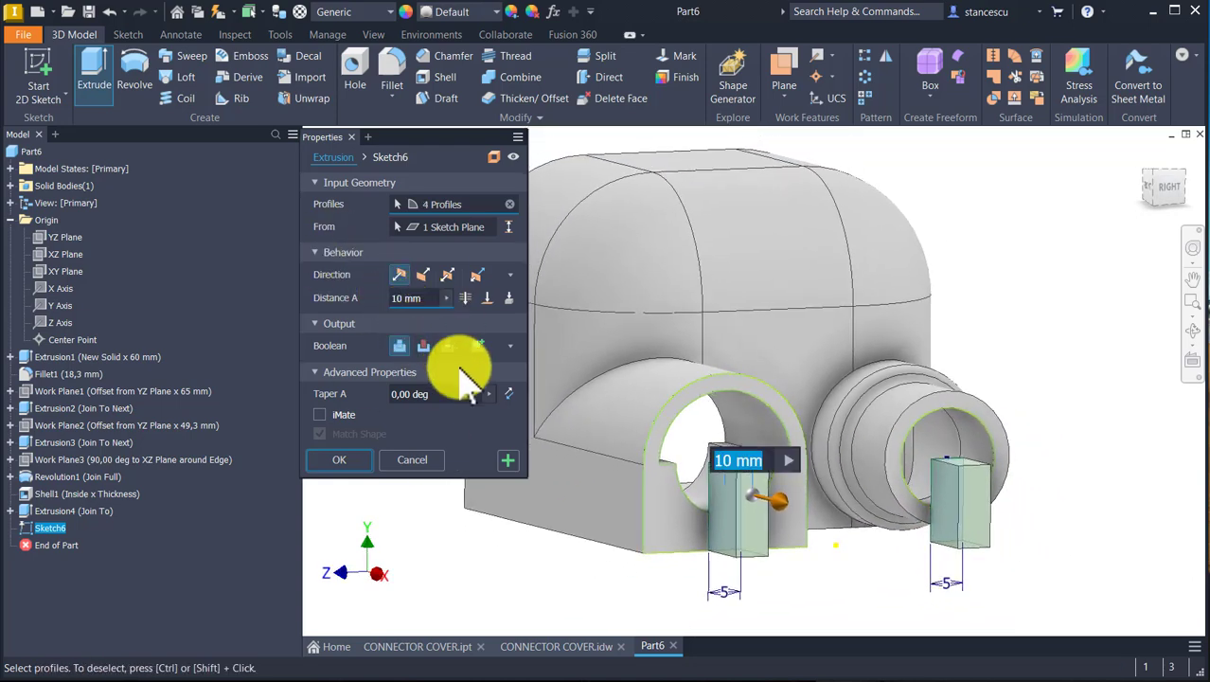
pyautogui.click(423, 345)
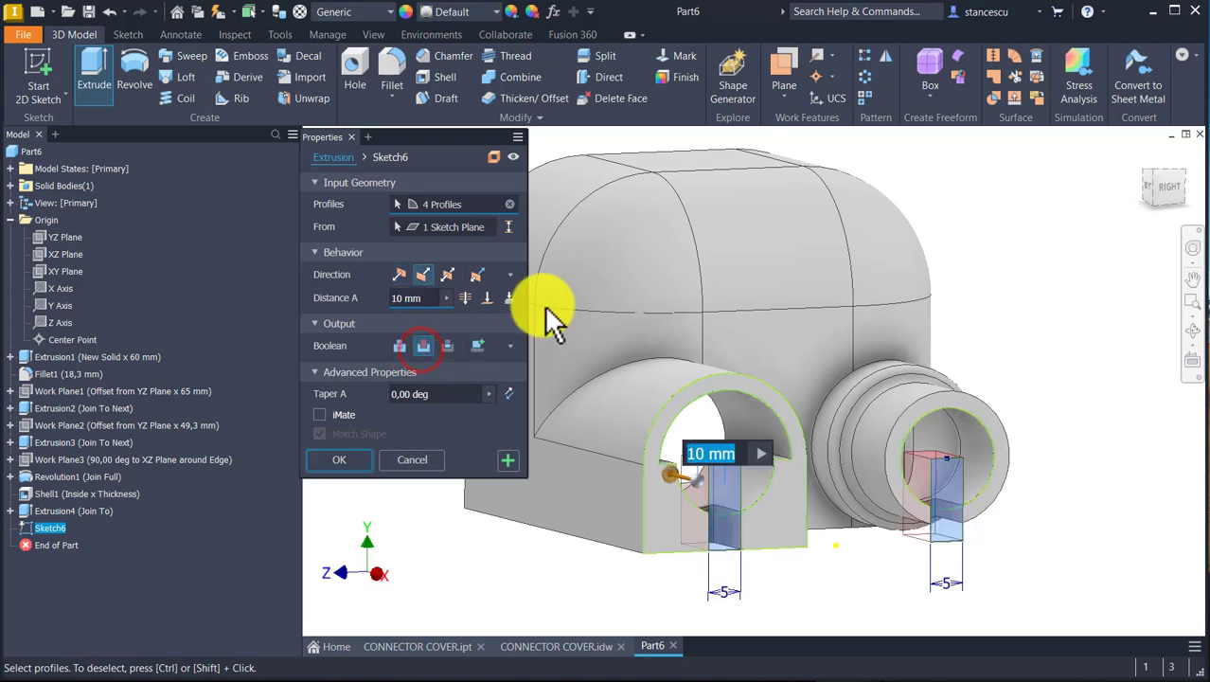
pyautogui.click(465, 298)
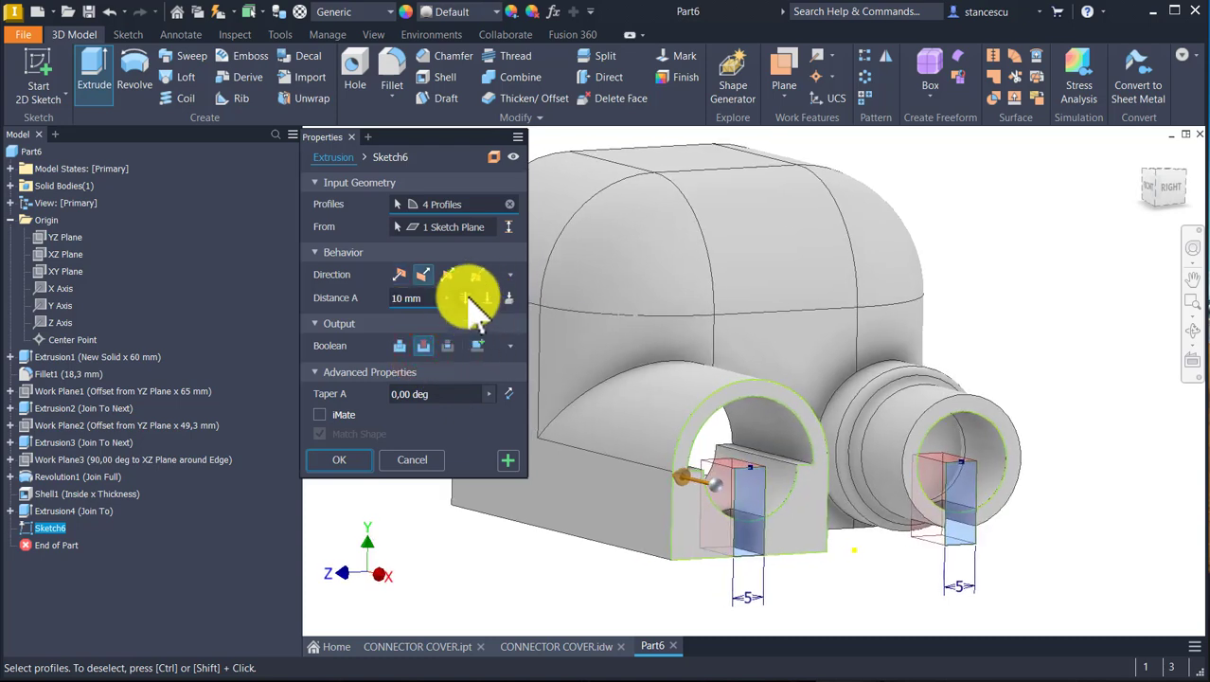
pyautogui.keyDown('shift'); pyautogui.moveTo(775, 358); pyautogui.dragTo(358, 482, button='middle'); pyautogui.keyUp('shift')
pyautogui.click(341, 460)
# Create a sketch from the inner face of the middle floor panel between the two slots and finish it with only the panel's outline
pyautogui.keyDown('shift'); pyautogui.moveTo(492, 540); pyautogui.dragTo(639, 468, button='middle'); pyautogui.keyUp('shift')
pyautogui.click(633, 450)
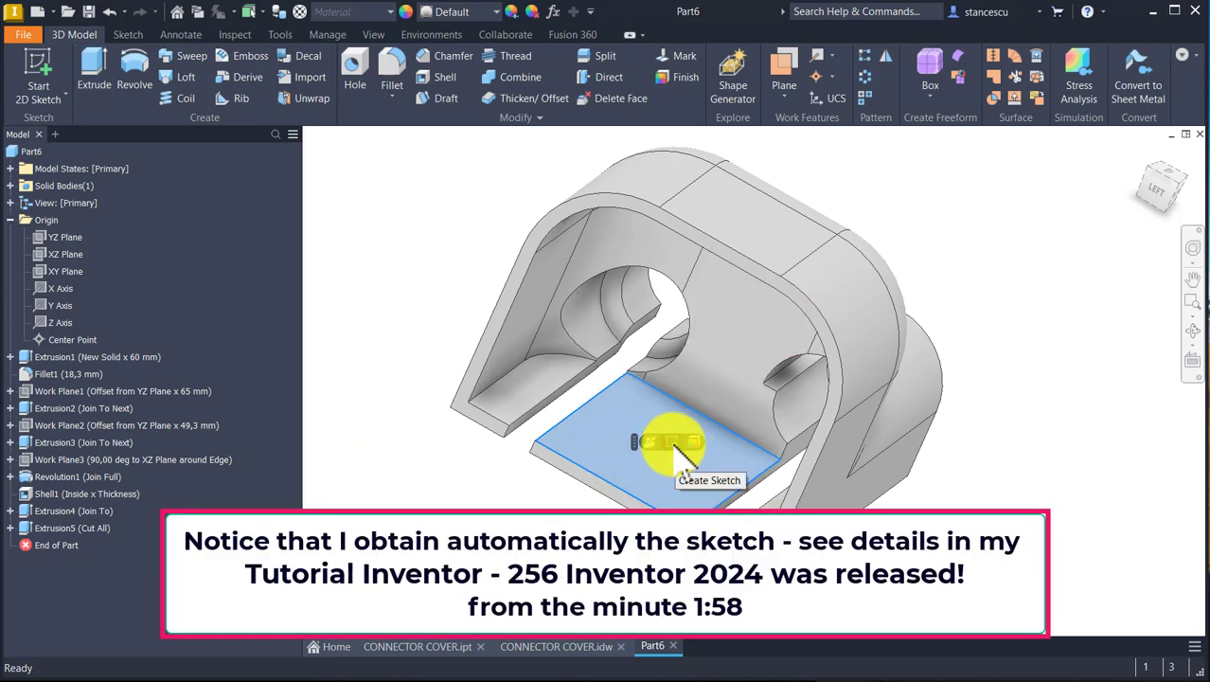
pyautogui.click(674, 447)
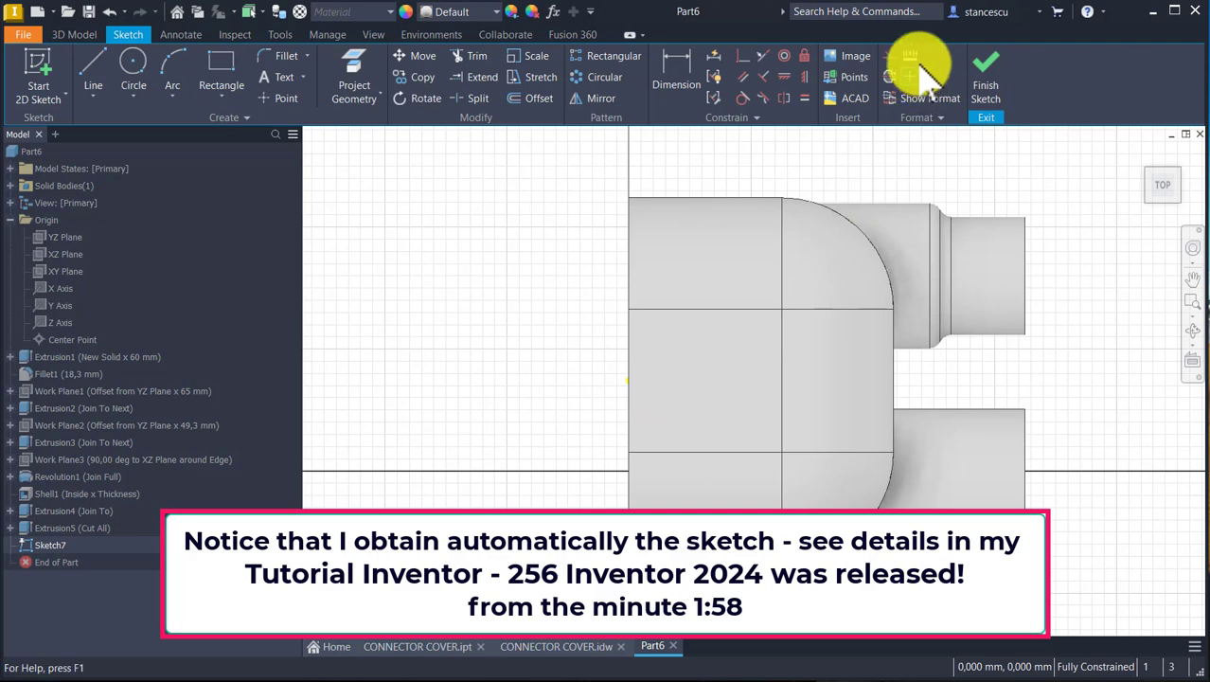
pyautogui.click(989, 75)
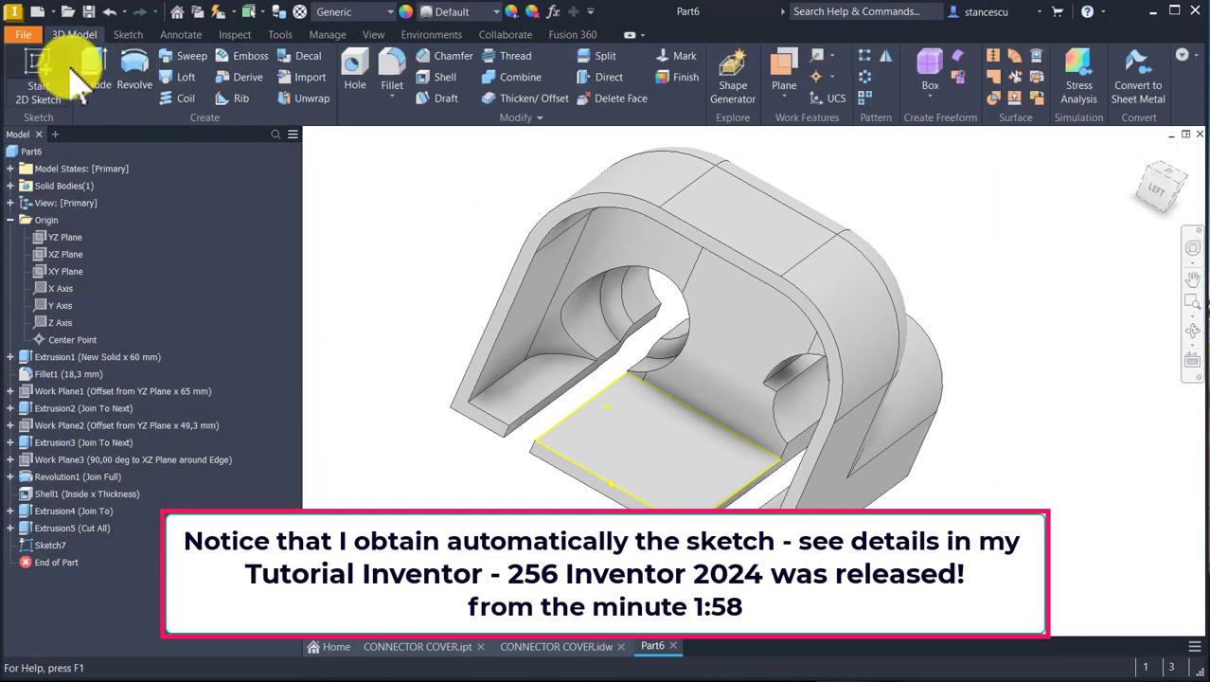
# Extrude the floor panel's outline as a through-all cut to remove the panel between the slots
pyautogui.click(92, 78)
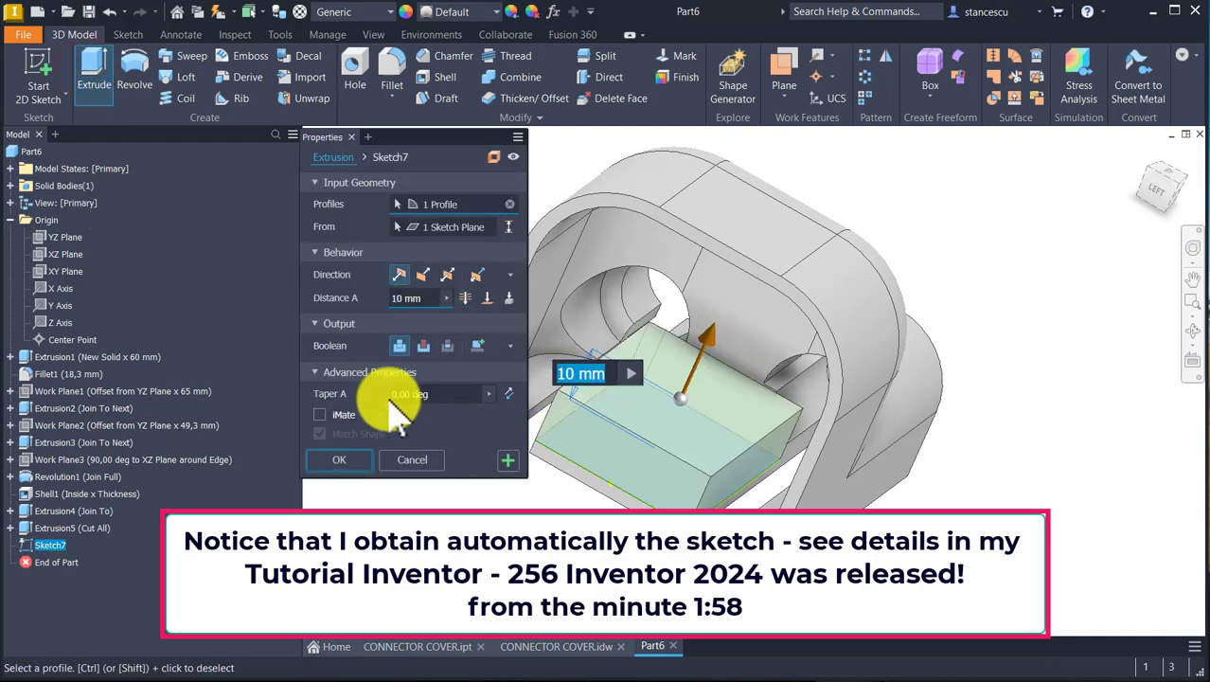
pyautogui.click(423, 345)
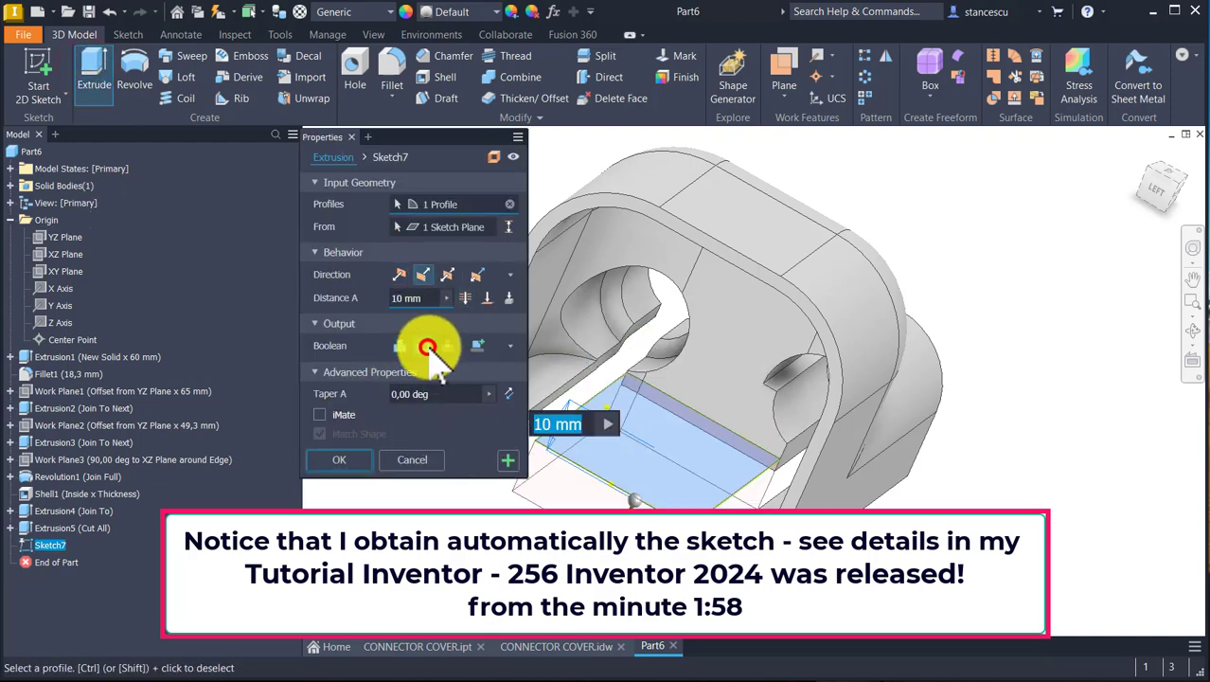
pyautogui.click(473, 296)
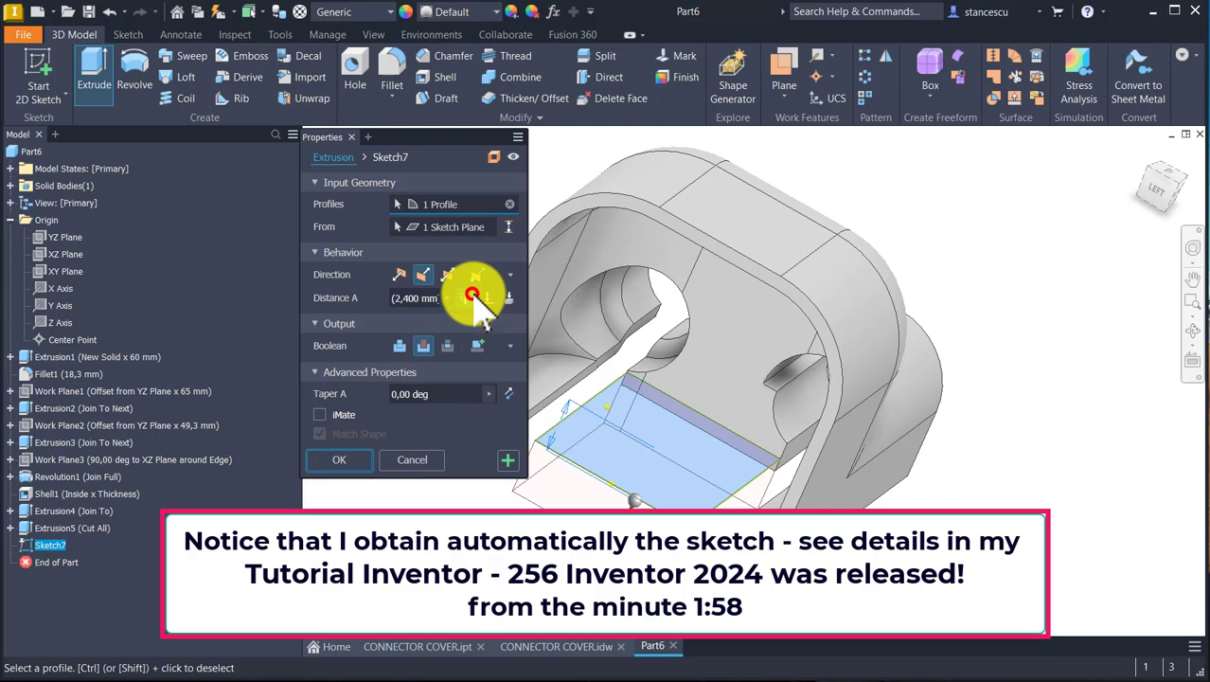
pyautogui.click(337, 461)
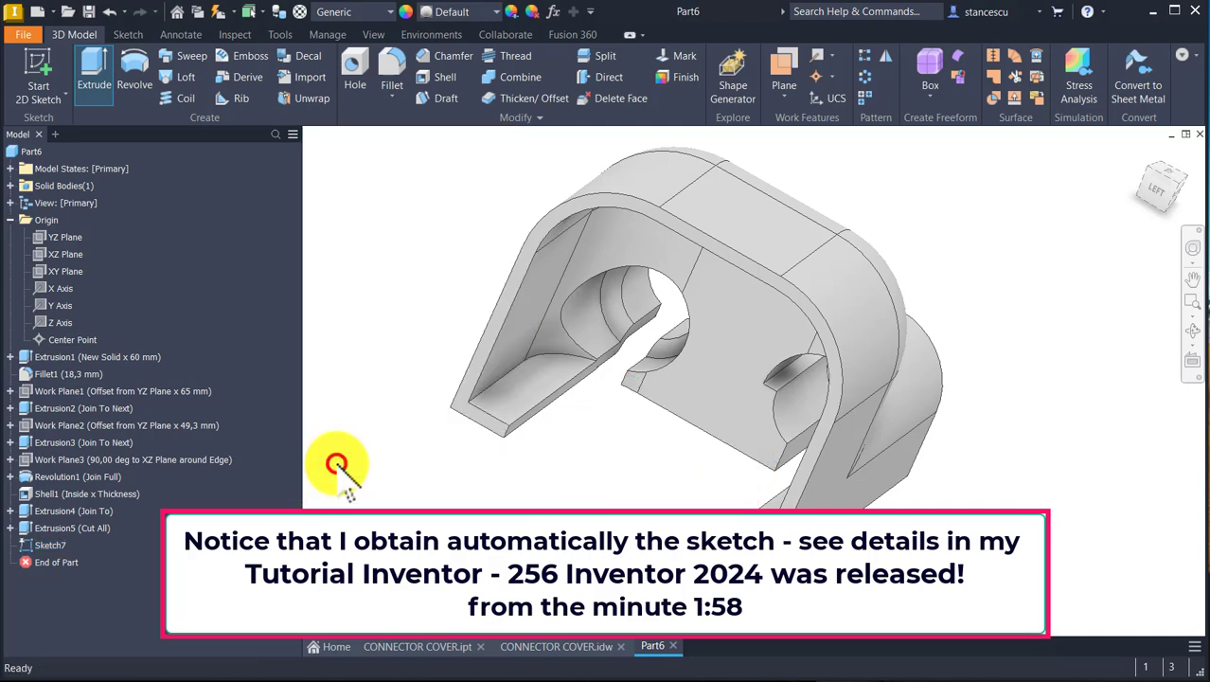
# Inspect the opened cover, then examine the side-strip widths, wall thickness and inner radii in the CONNECTOR COVER.idw sectioned view
pyautogui.press('F6')
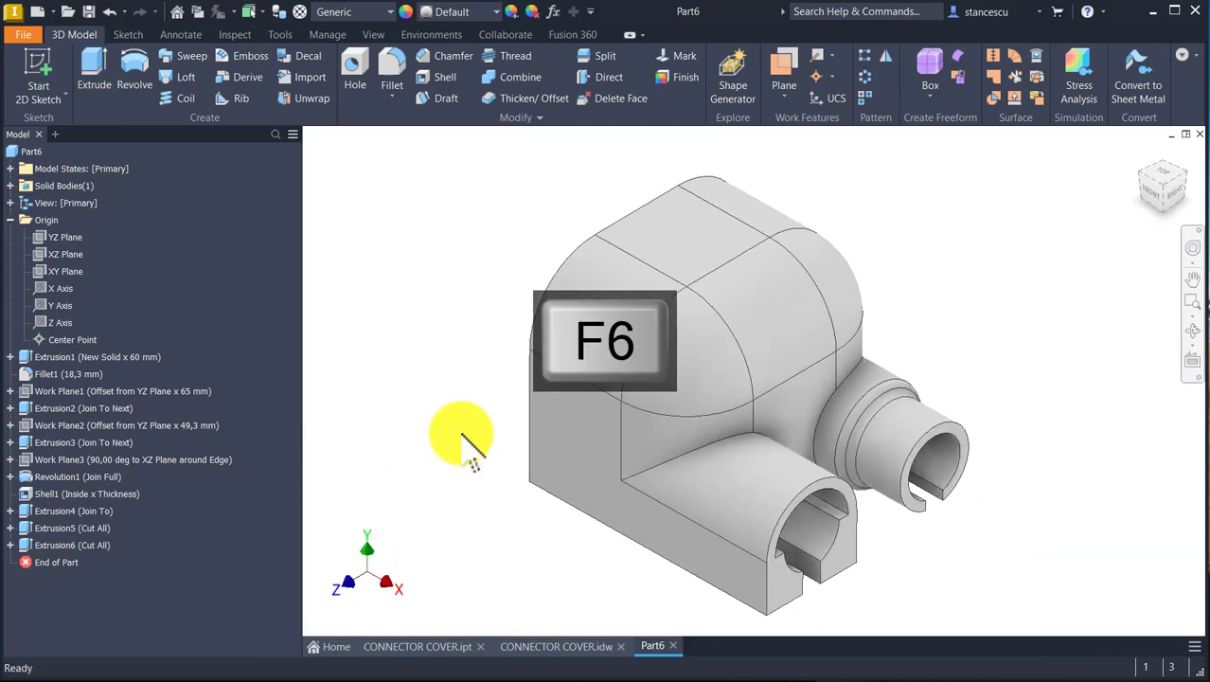
pyautogui.click(407, 349)
pyautogui.keyDown('shift'); pyautogui.moveTo(562, 511); pyautogui.dragTo(506, 521, button='middle'); pyautogui.keyUp('shift')
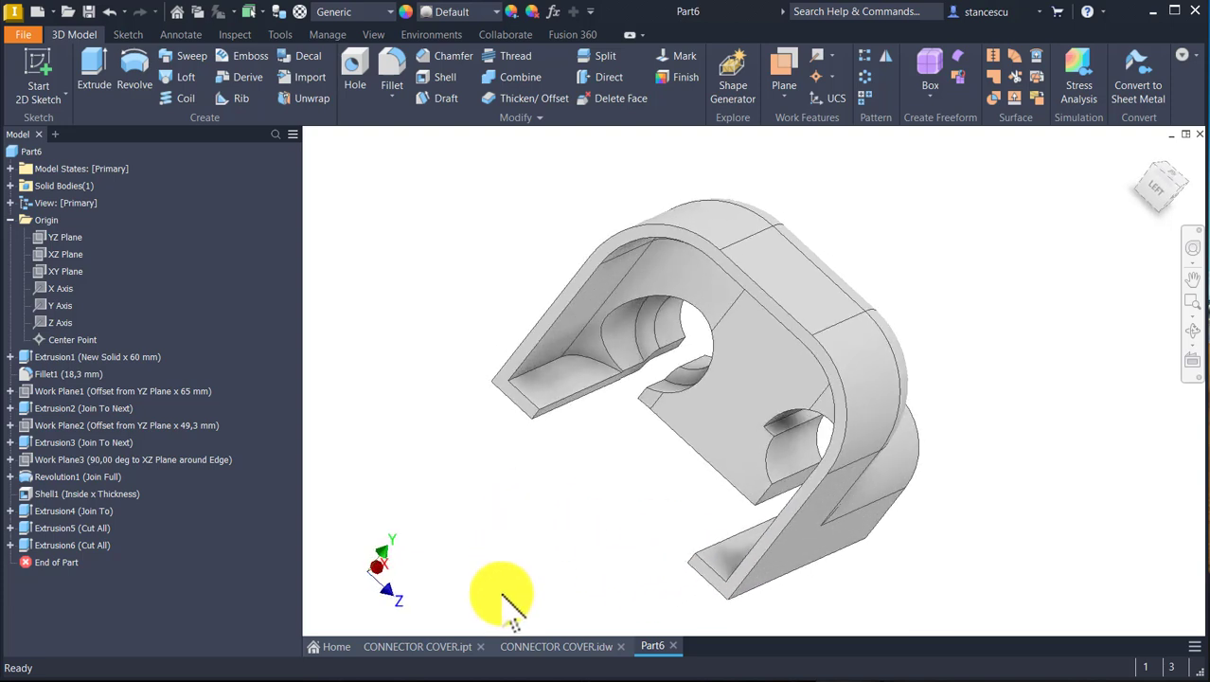
pyautogui.click(549, 645)
pyautogui.scroll(2, 688, 216)
pyautogui.scroll(1, 625, 222)
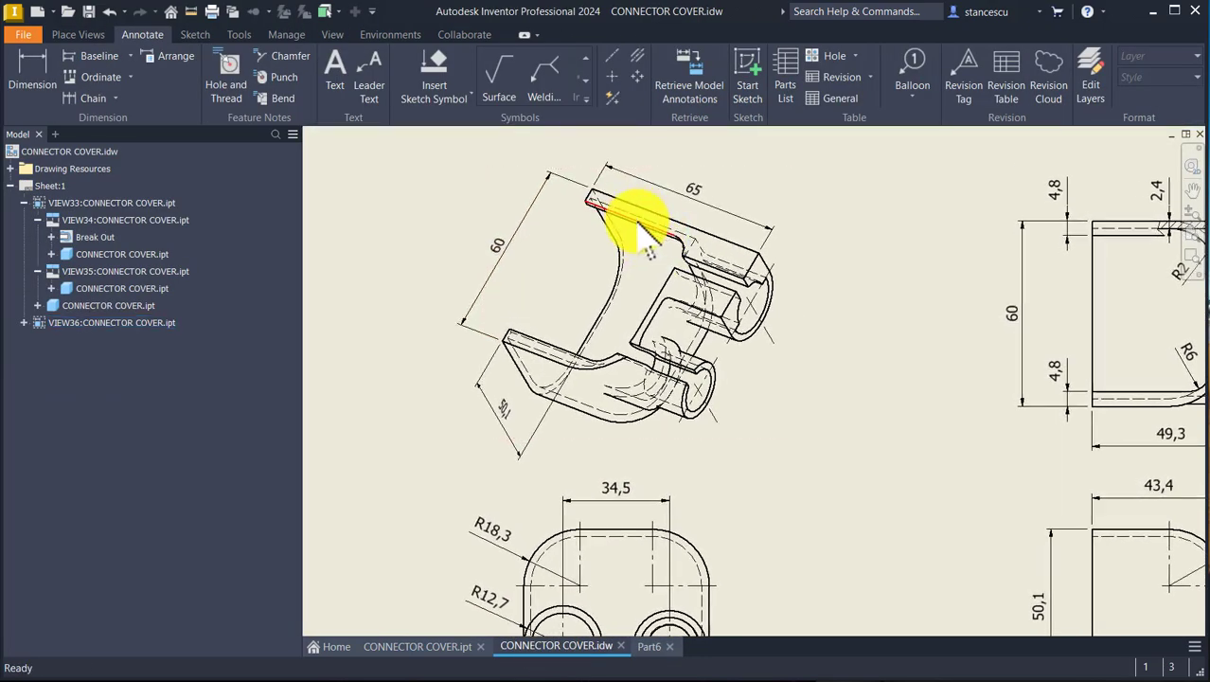
pyautogui.scroll(2, 1041, 303)
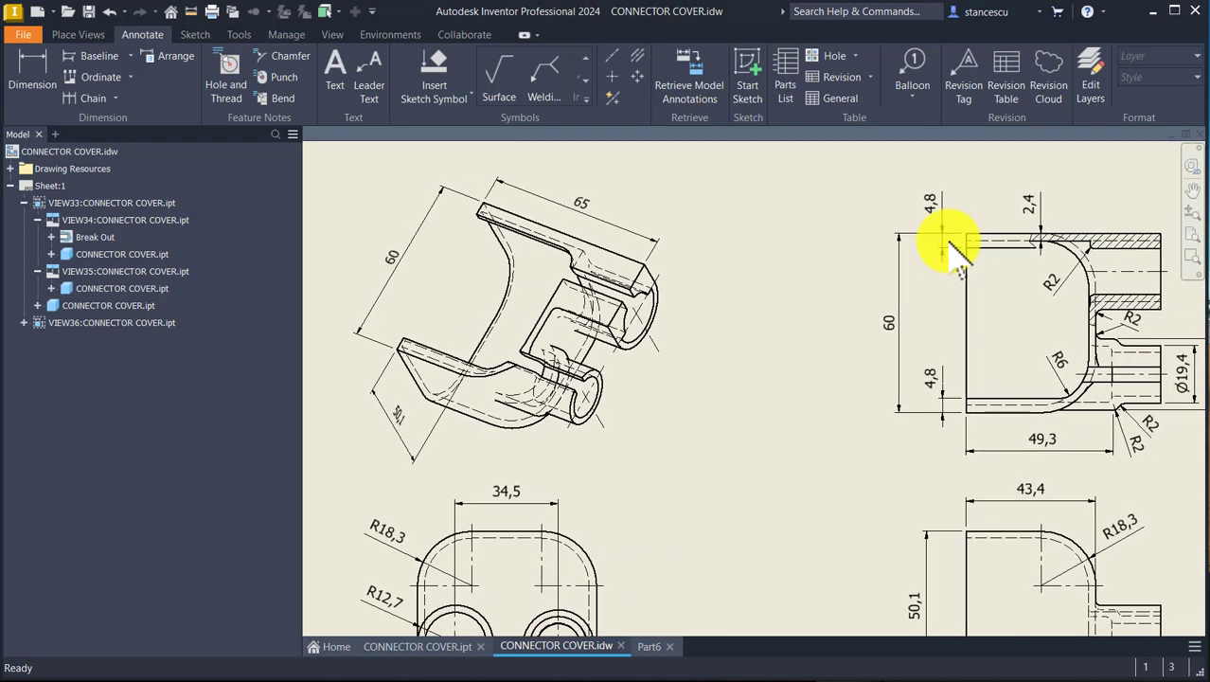
pyautogui.scroll(1, 937, 227)
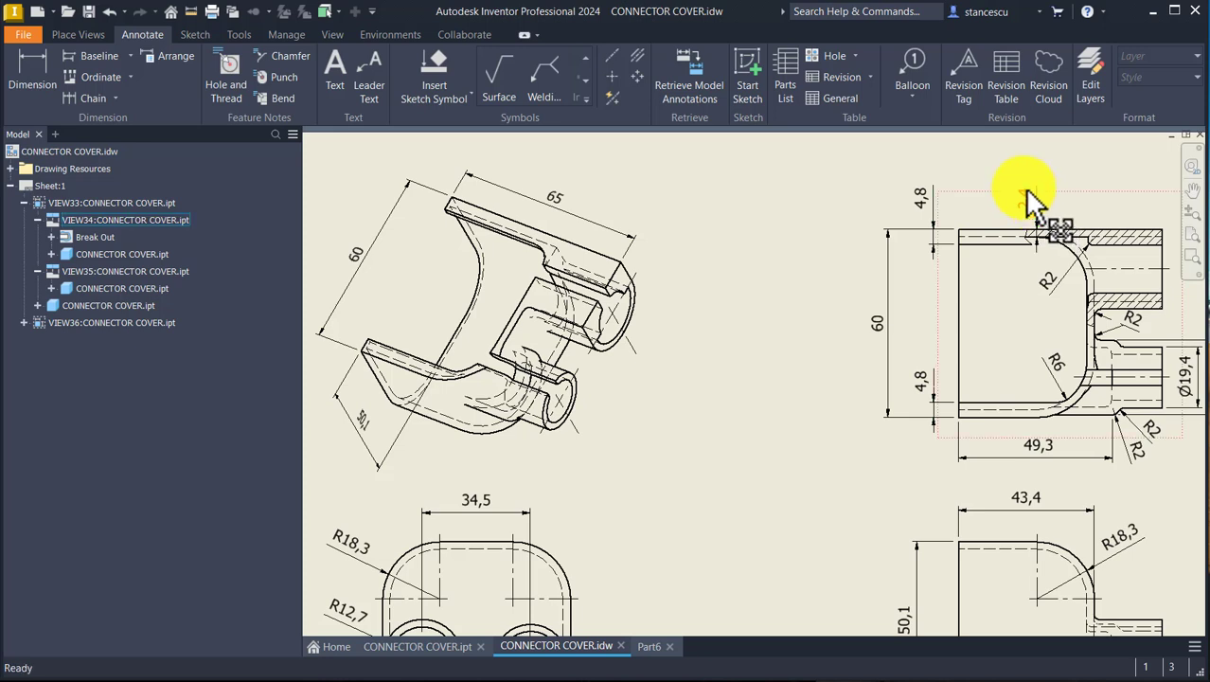
pyautogui.moveTo(1032, 213); pyautogui.dragTo(1030, 211)
pyautogui.moveTo(935, 396); pyautogui.dragTo(942, 403)
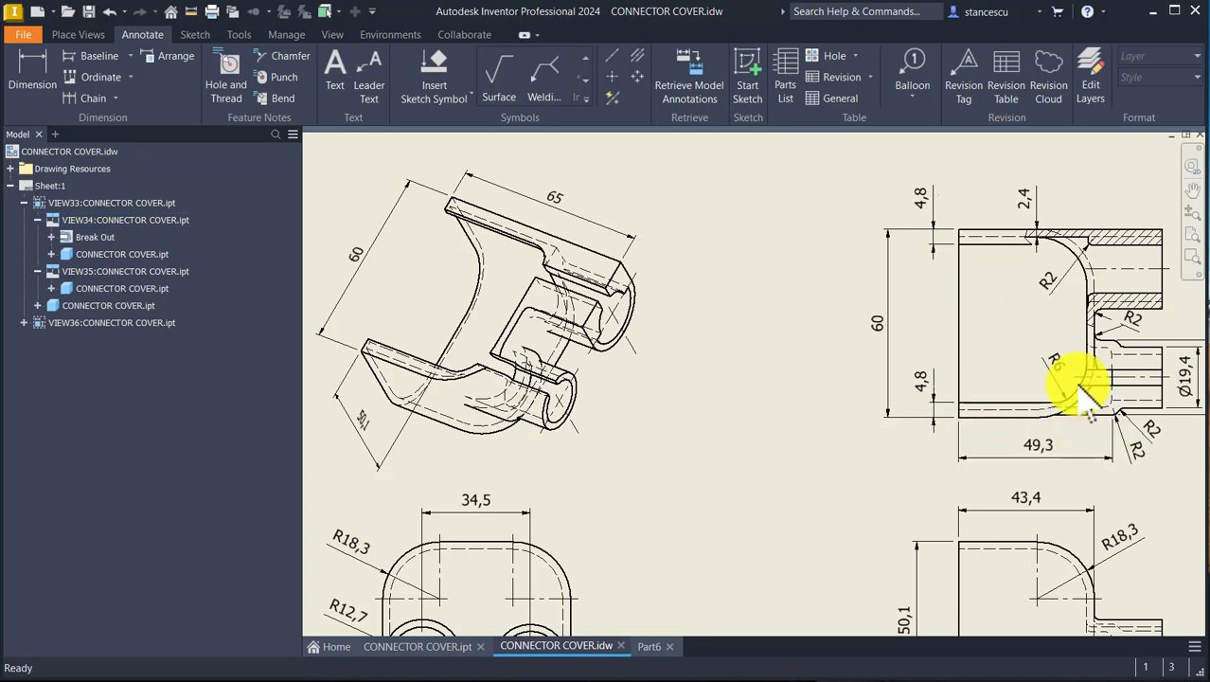
pyautogui.moveTo(1062, 396); pyautogui.dragTo(1059, 390)
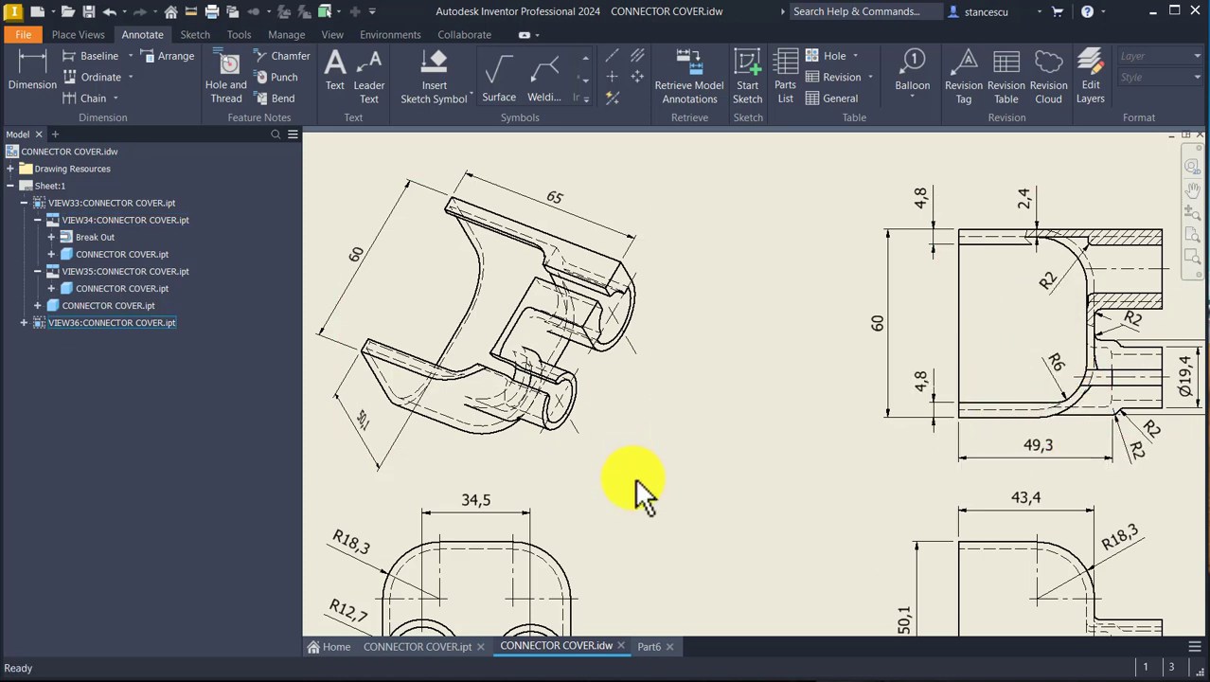
# Return to Part6 and start a sketch on the remaining inner floor strip beside the round tube, restoring the tilted view
pyautogui.click(647, 651)
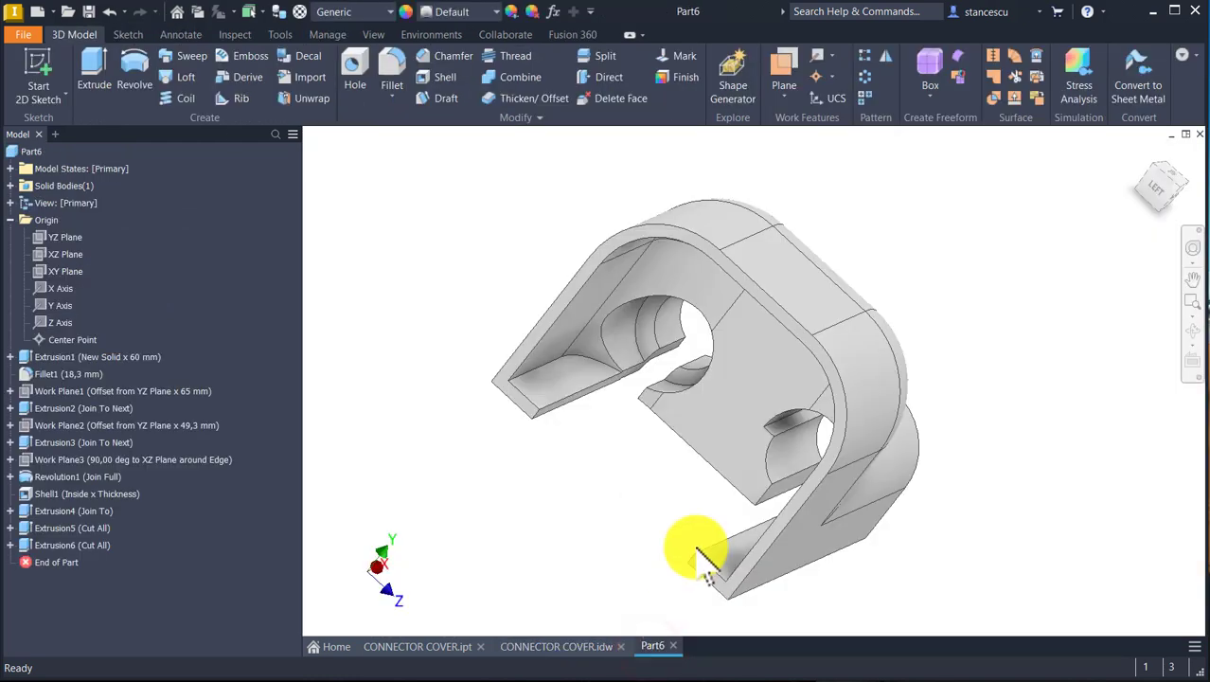
pyautogui.keyDown('shift'); pyautogui.moveTo(528, 463); pyautogui.dragTo(700, 472, button='middle'); pyautogui.keyUp('shift')
pyautogui.click(596, 433)
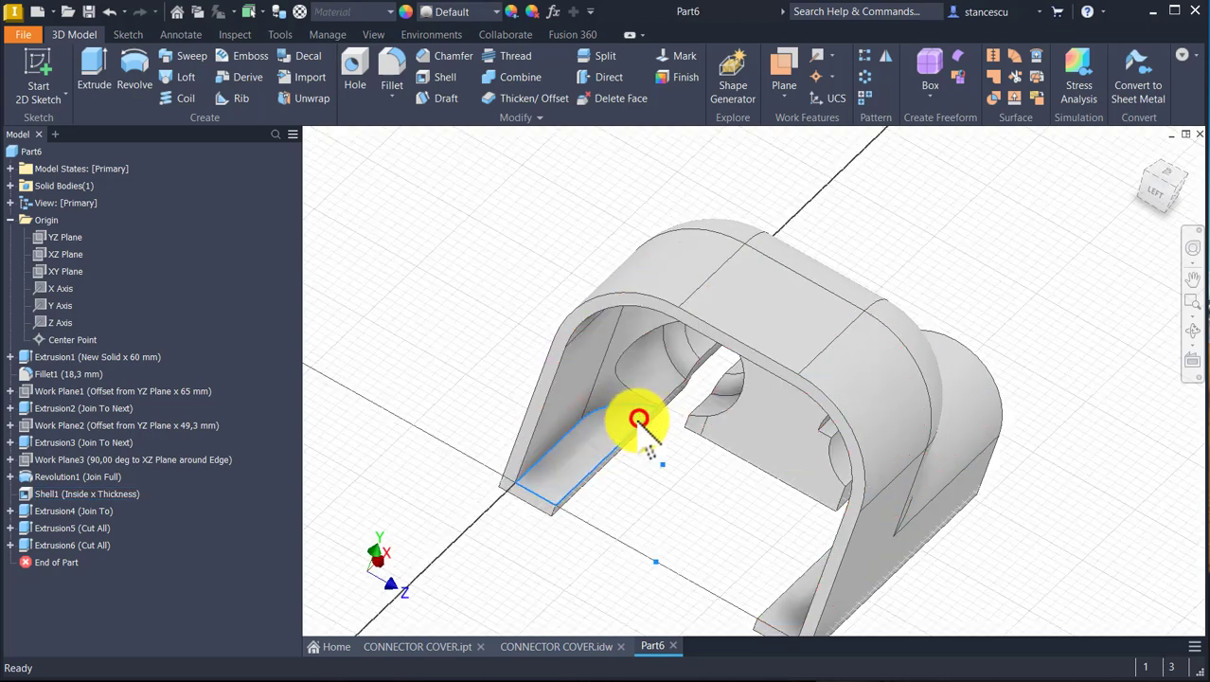
pyautogui.click(639, 419)
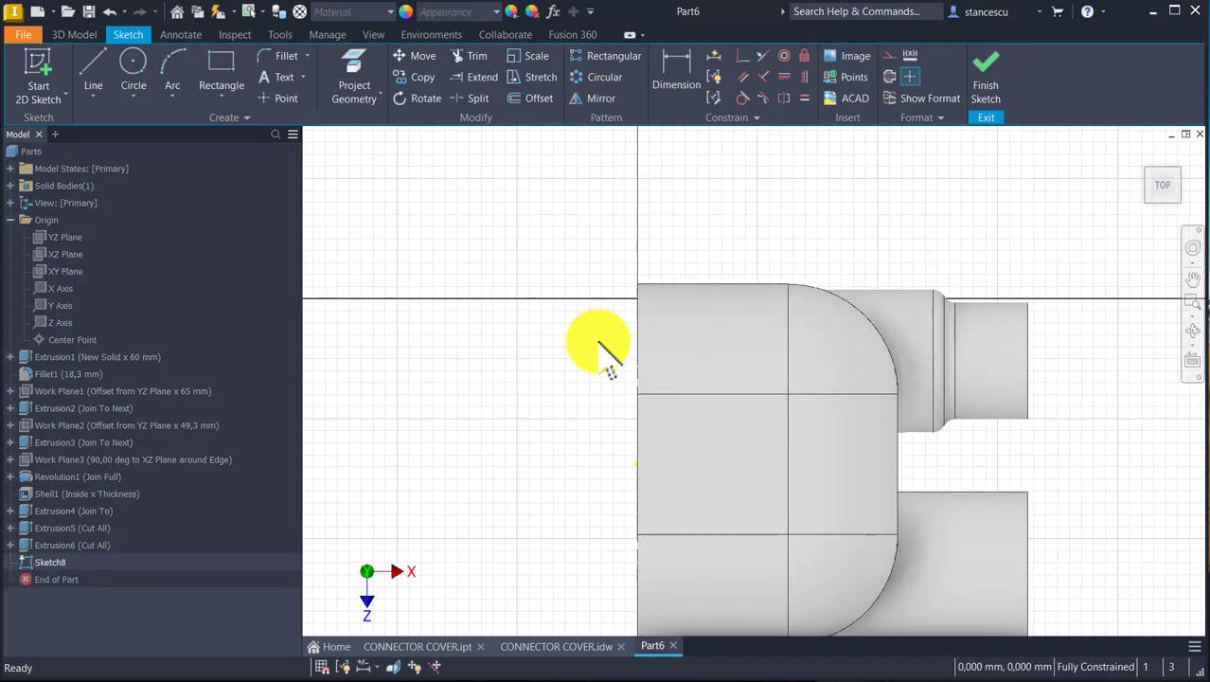
pyautogui.press('F5')
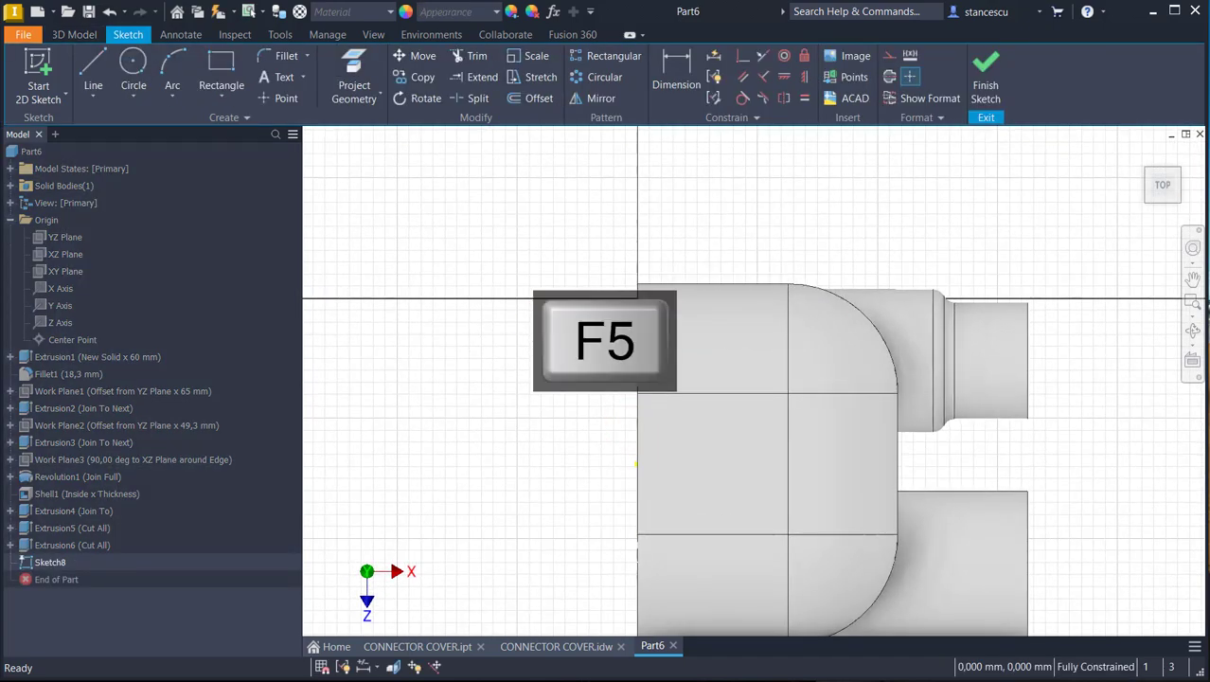
pyautogui.click(602, 347)
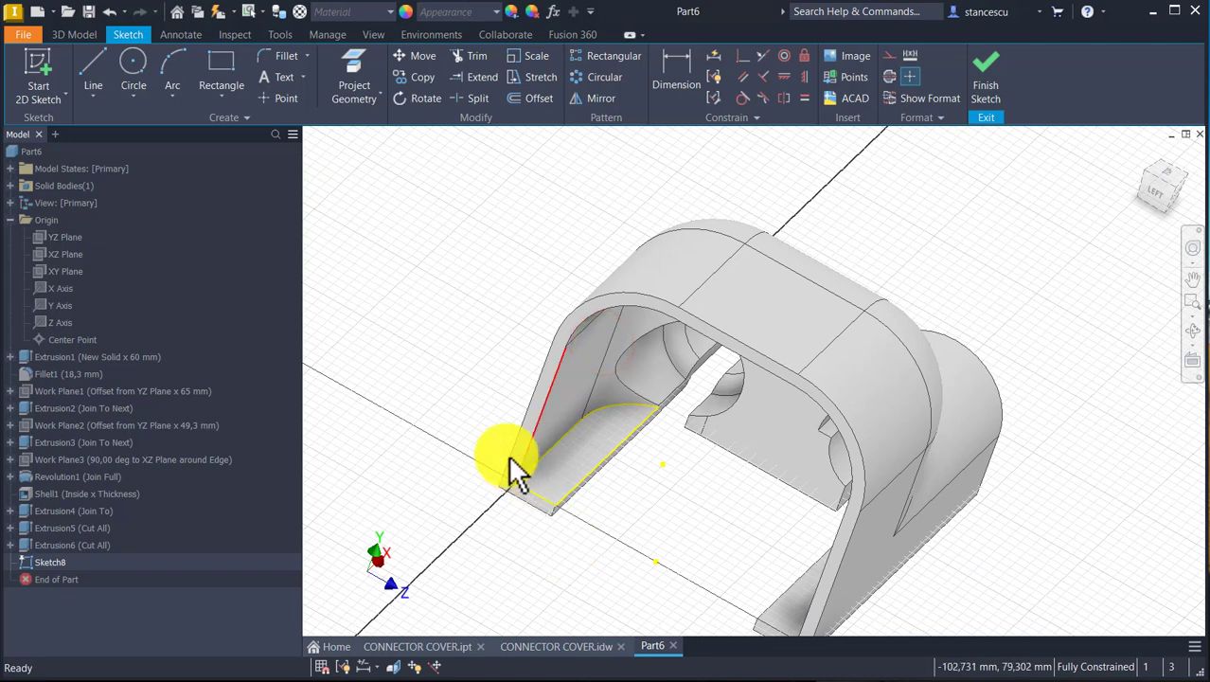
# Sketch a line about 37 mm long lengthwise across the floor strip and constrain it parallel to the strip's long edge
pyautogui.click(106, 82)
pyautogui.scroll(2, 543, 397)
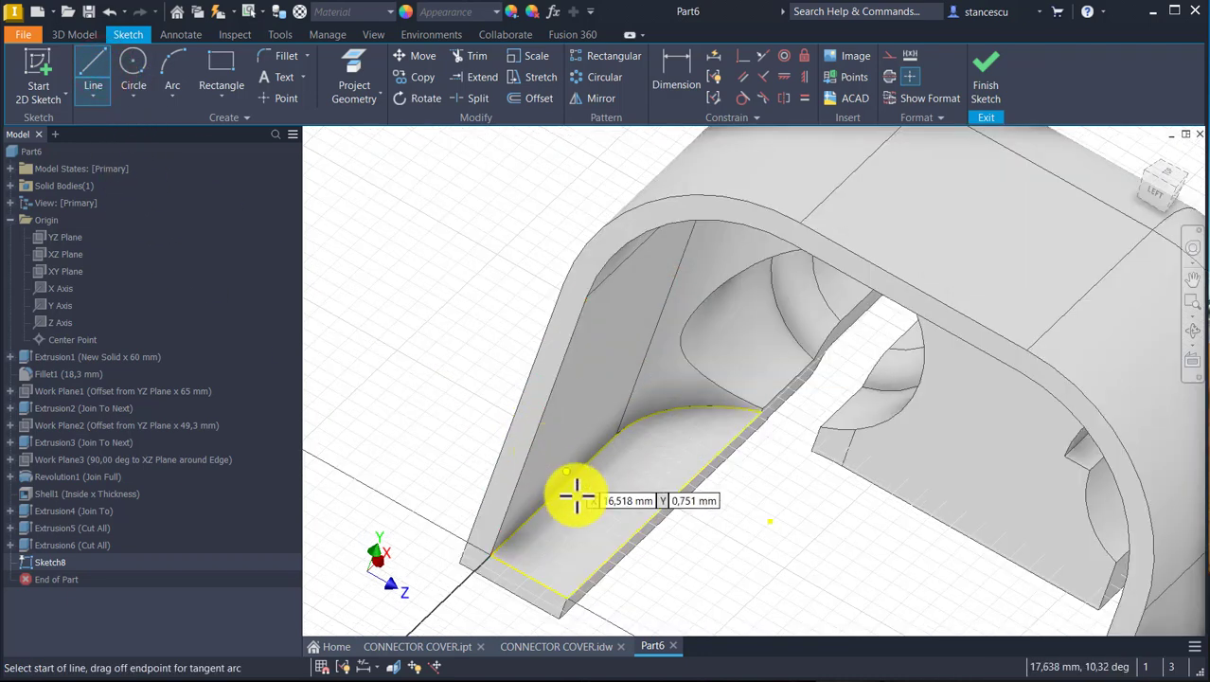
pyautogui.click(552, 588)
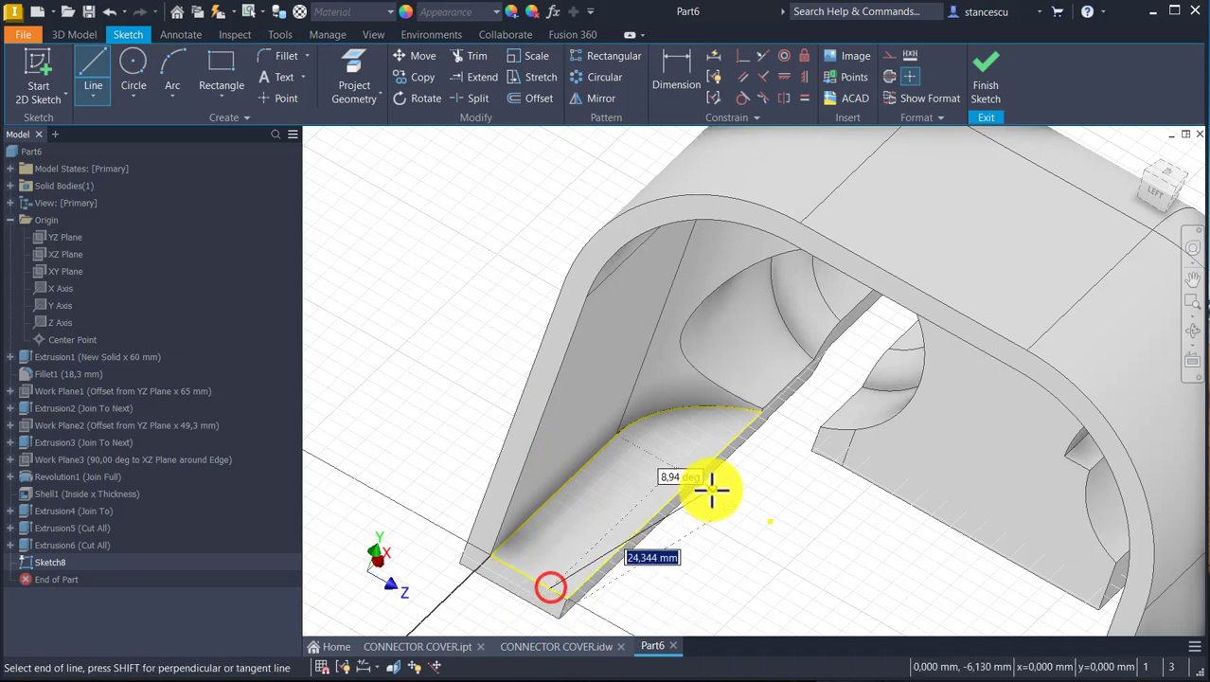
pyautogui.doubleClick(730, 405)
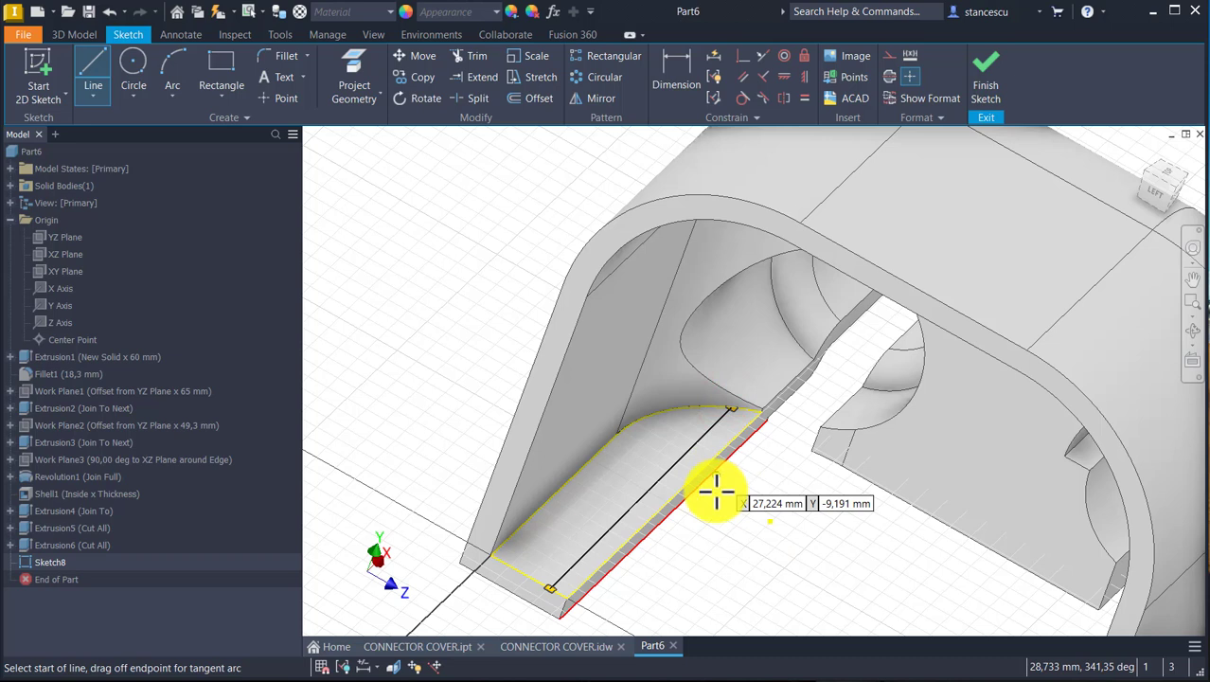
pyautogui.click(745, 79)
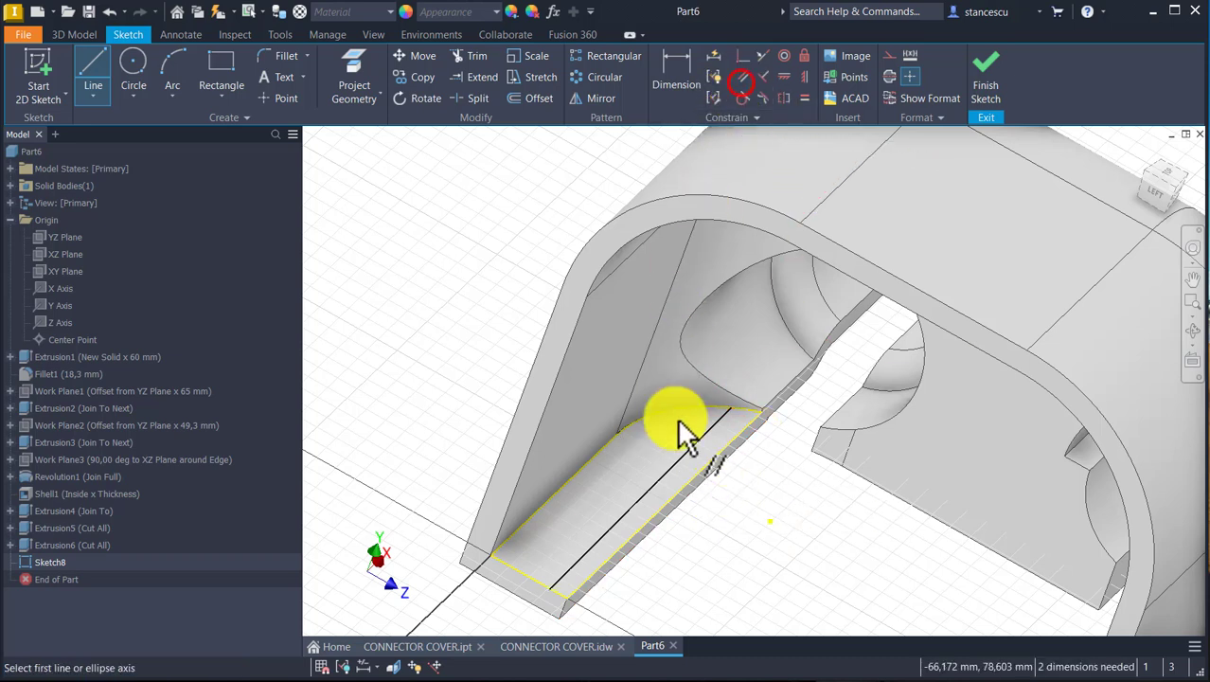
pyautogui.click(699, 477)
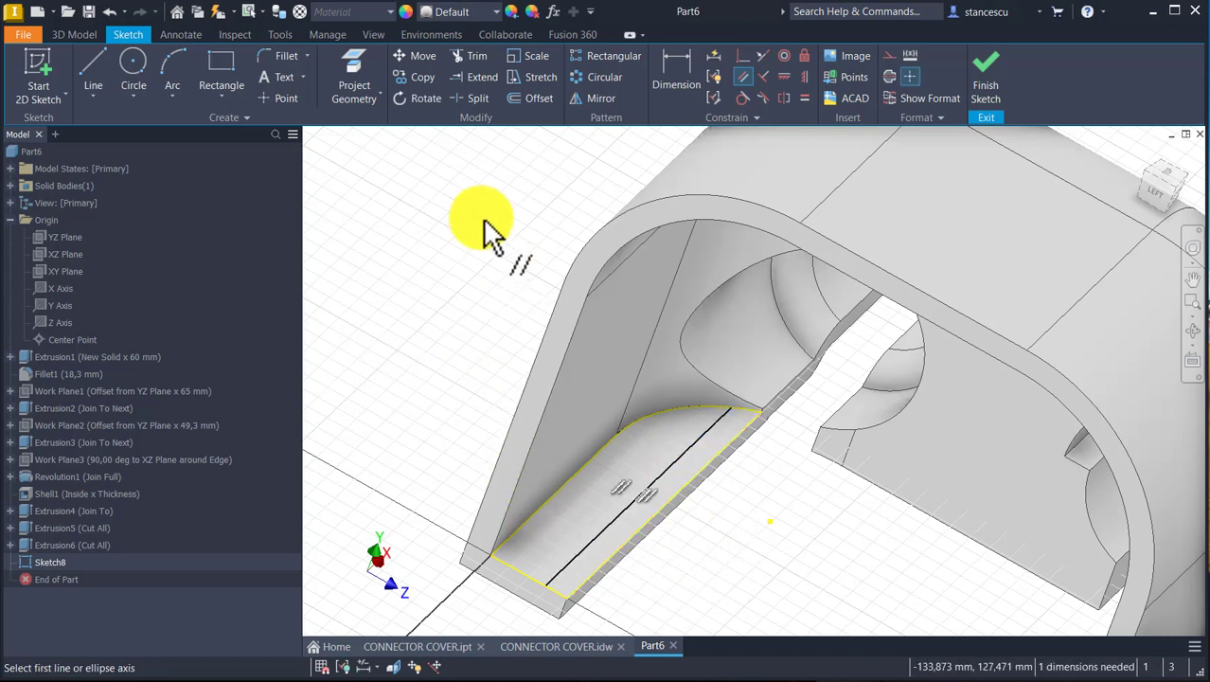
# Dimension the line's distance from the strip's edge along the side wall as 4,8-Thickness, using the Thickness parameter
pyautogui.click(679, 55)
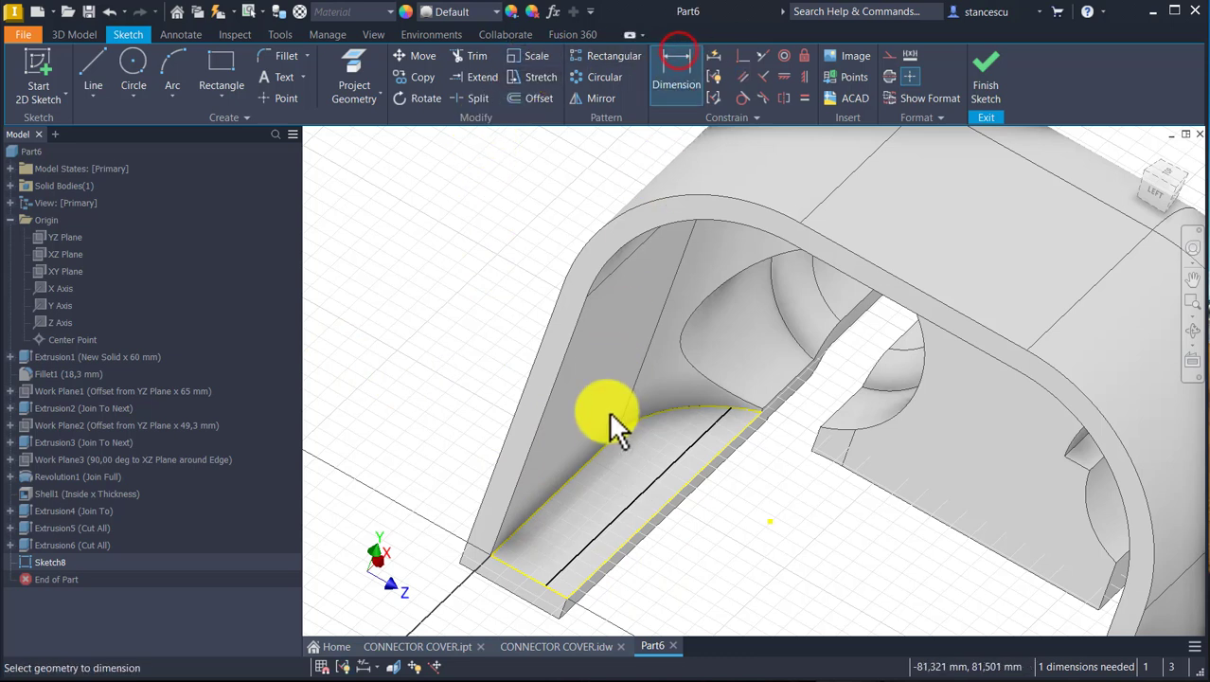
pyautogui.click(630, 502)
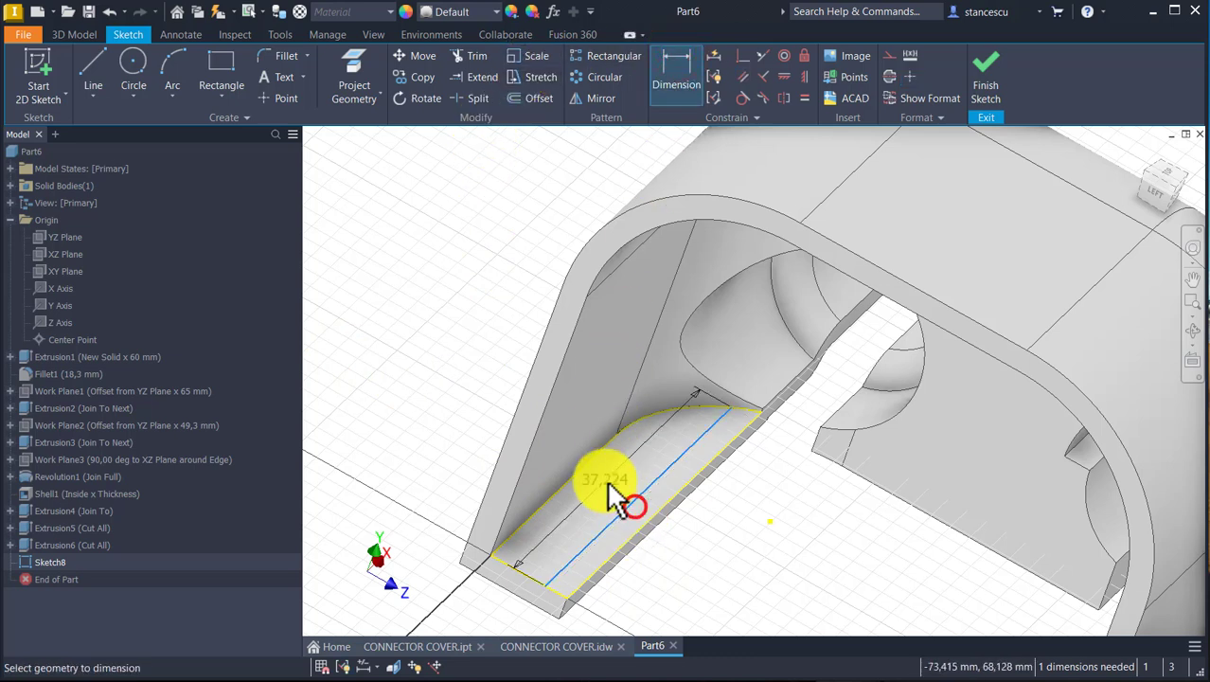
pyautogui.click(580, 474)
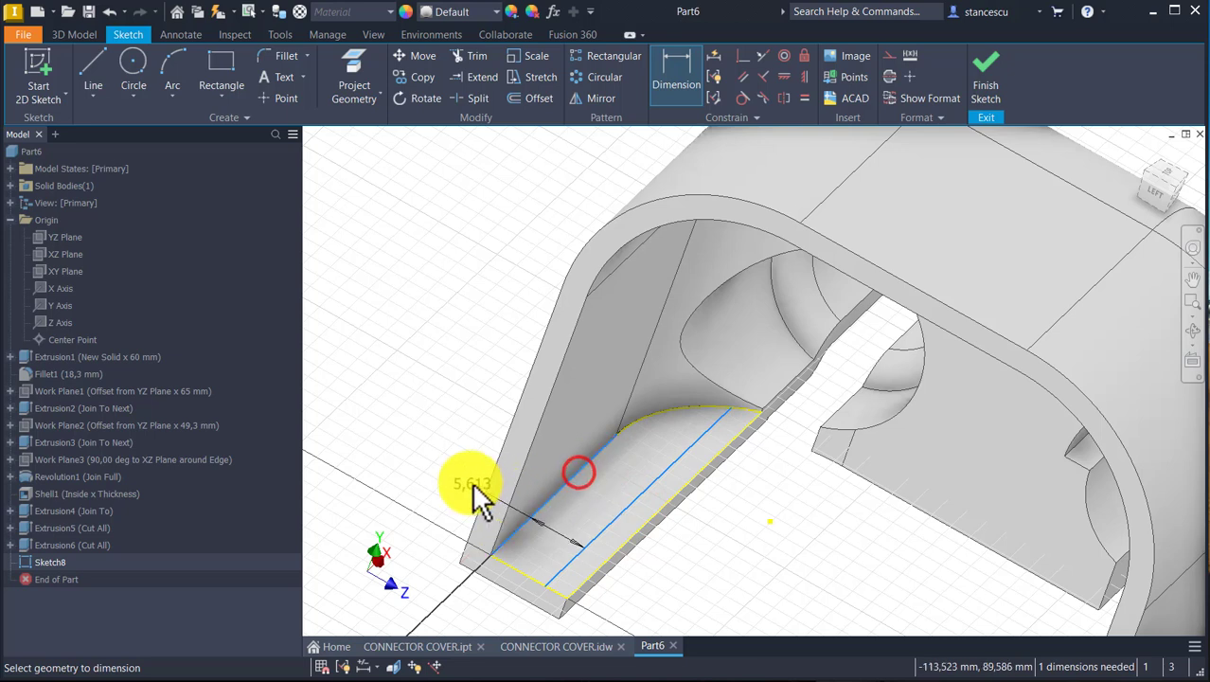
pyautogui.click(417, 419)
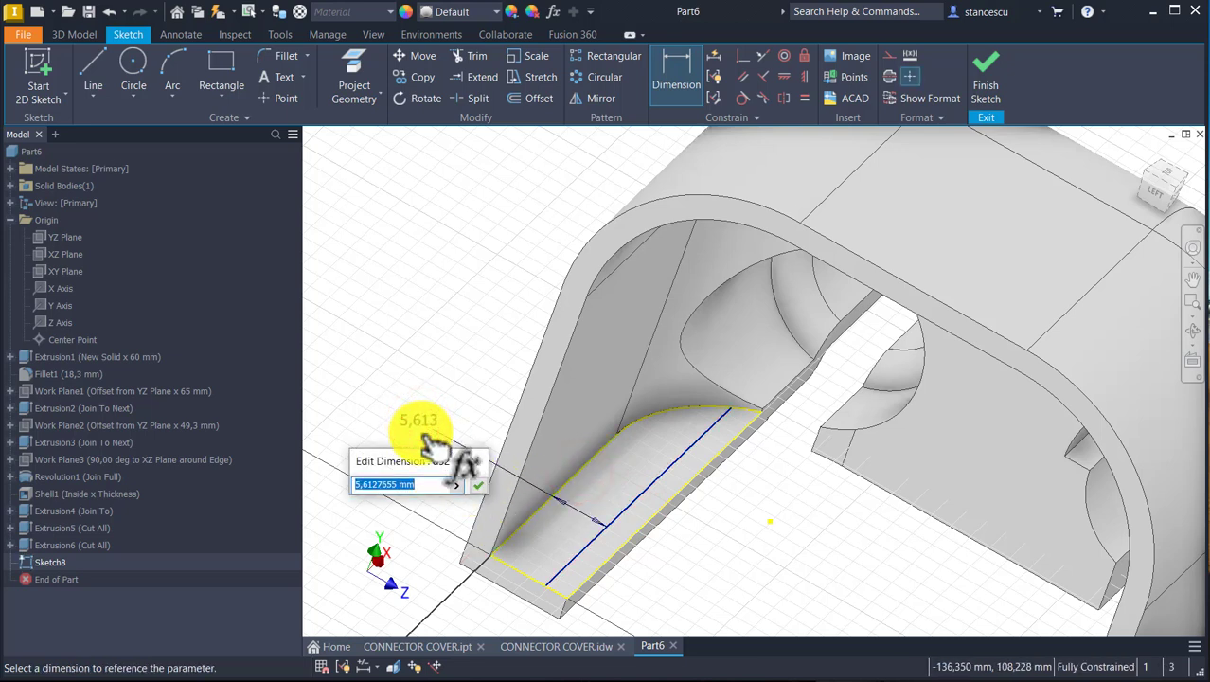
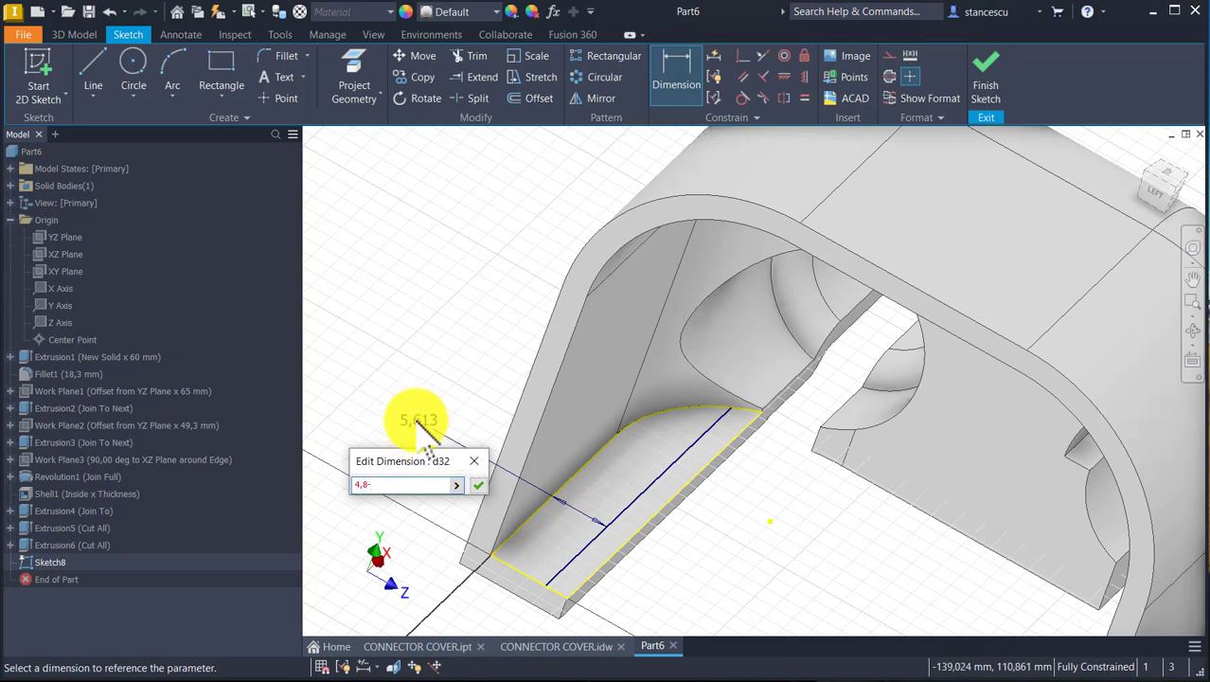
pyautogui.click(456, 483)
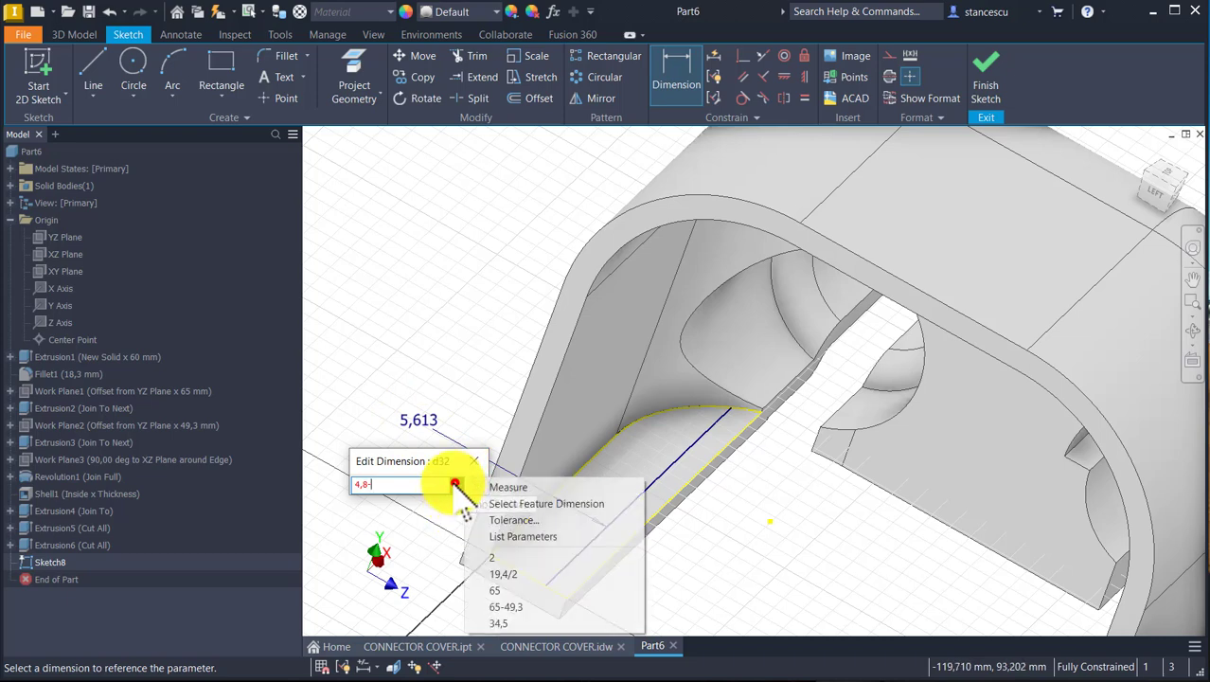
pyautogui.click(522, 536)
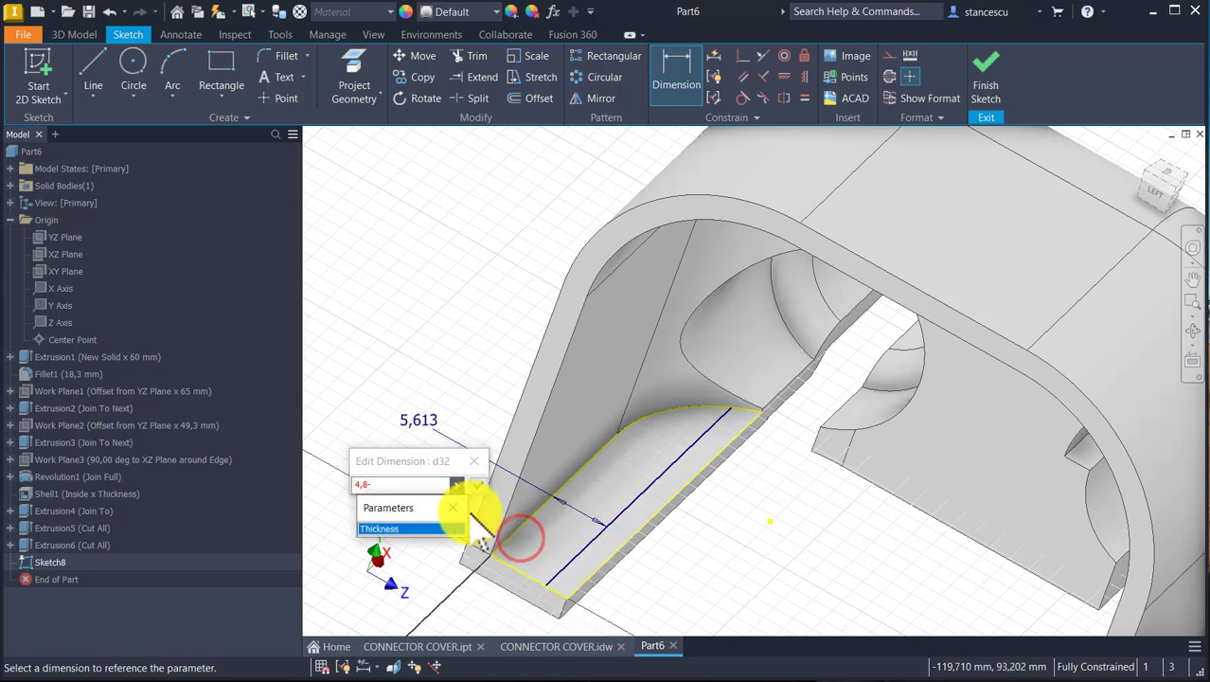
pyautogui.click(378, 529)
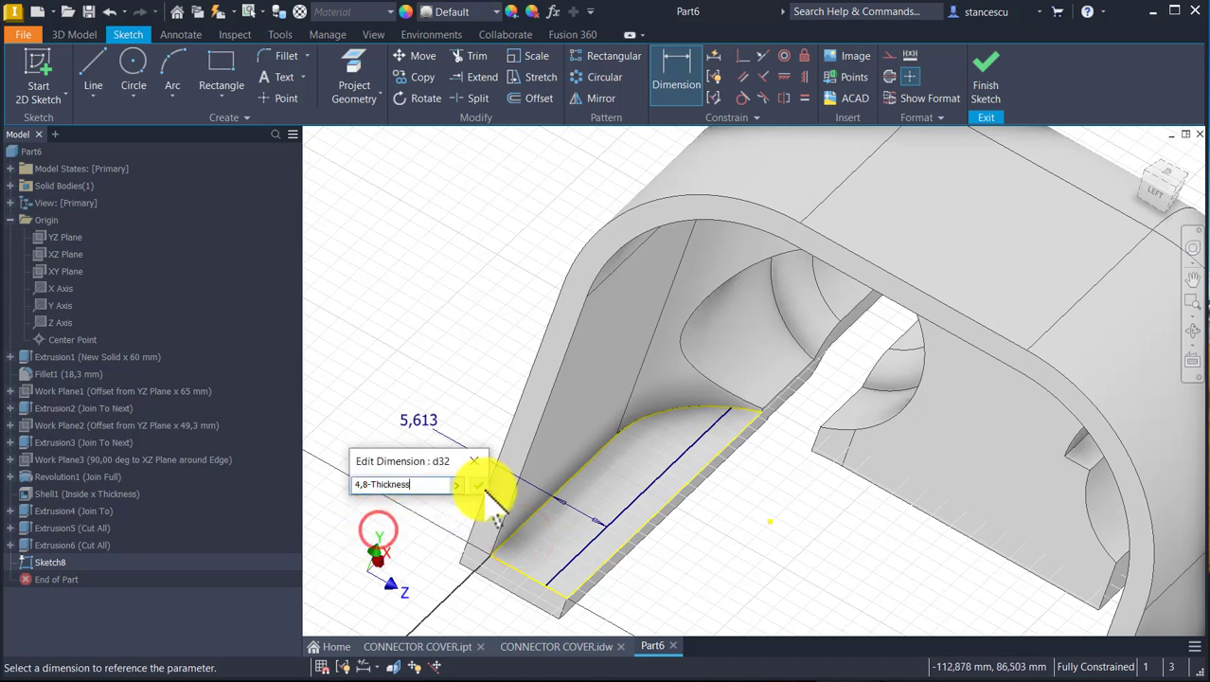
pyautogui.click(474, 484)
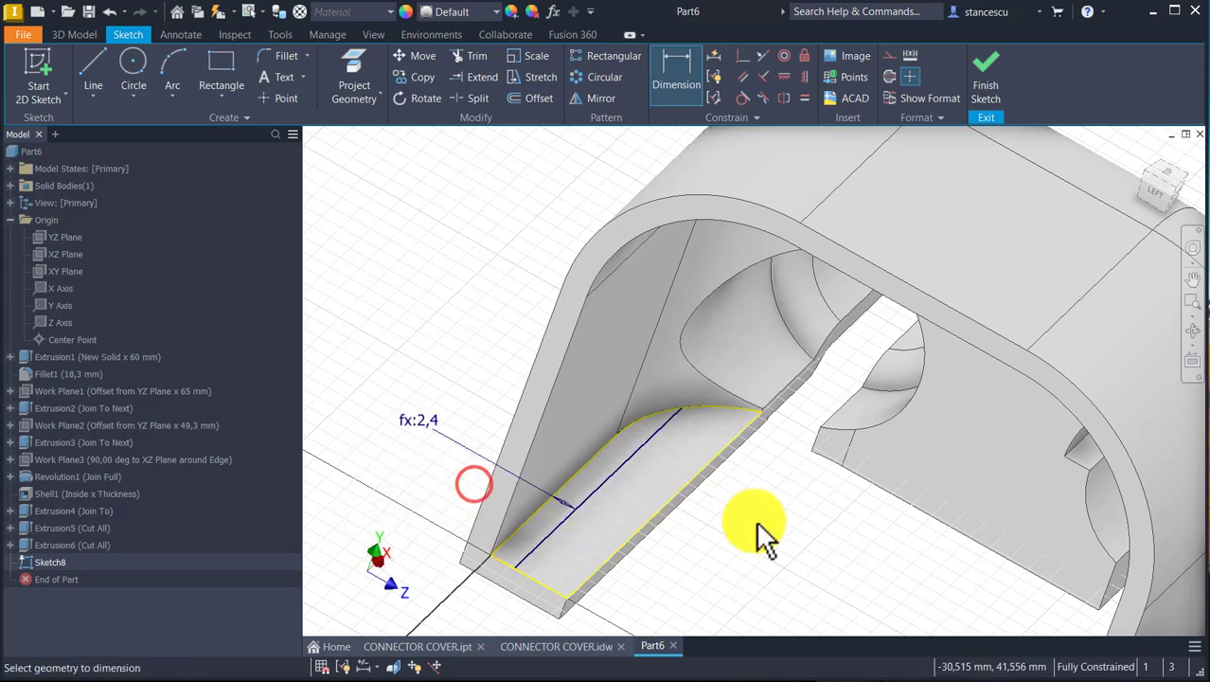
# Project the outline of the inner floor strip along the opposite side wall into the open sketch
pyautogui.moveTo(798, 549)
pyautogui.keyDown('shift'); pyautogui.mouseDown(button='middle')
pyautogui.moveTo(832, 555)
pyautogui.moveTo(825, 539)
pyautogui.moveTo(834, 542)
pyautogui.moveTo(815, 560)
pyautogui.moveTo(828, 519)
pyautogui.mouseUp(button='middle'); pyautogui.keyUp('shift')
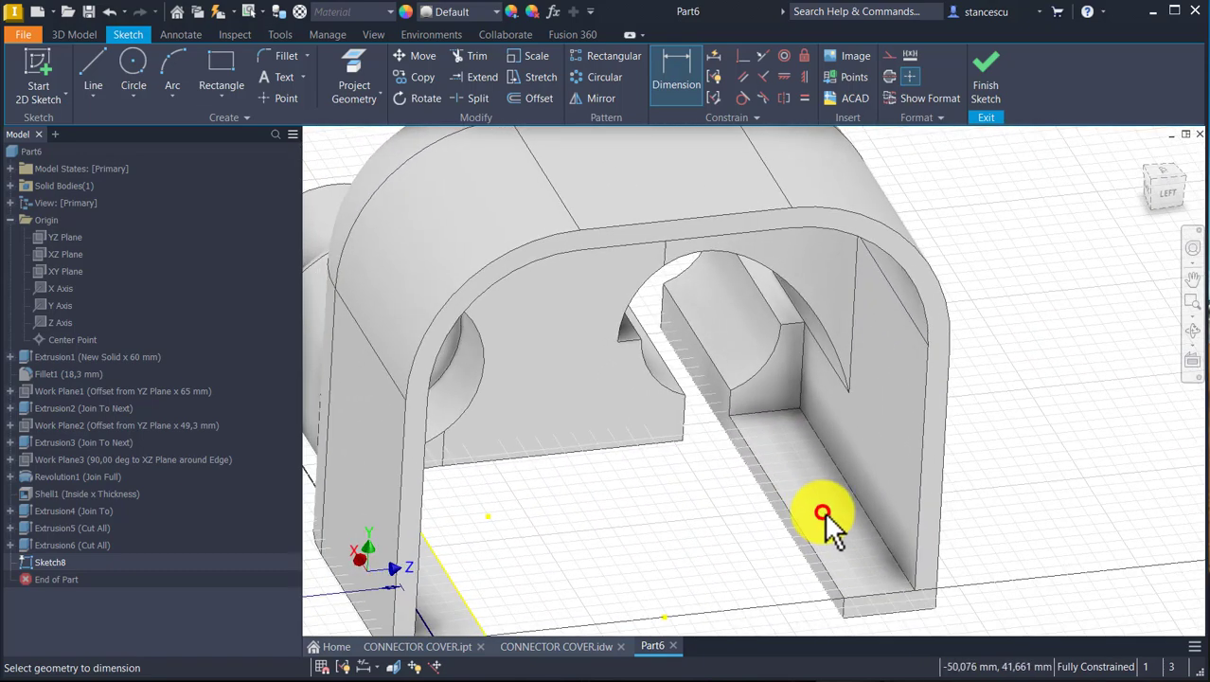
pyautogui.click(823, 514)
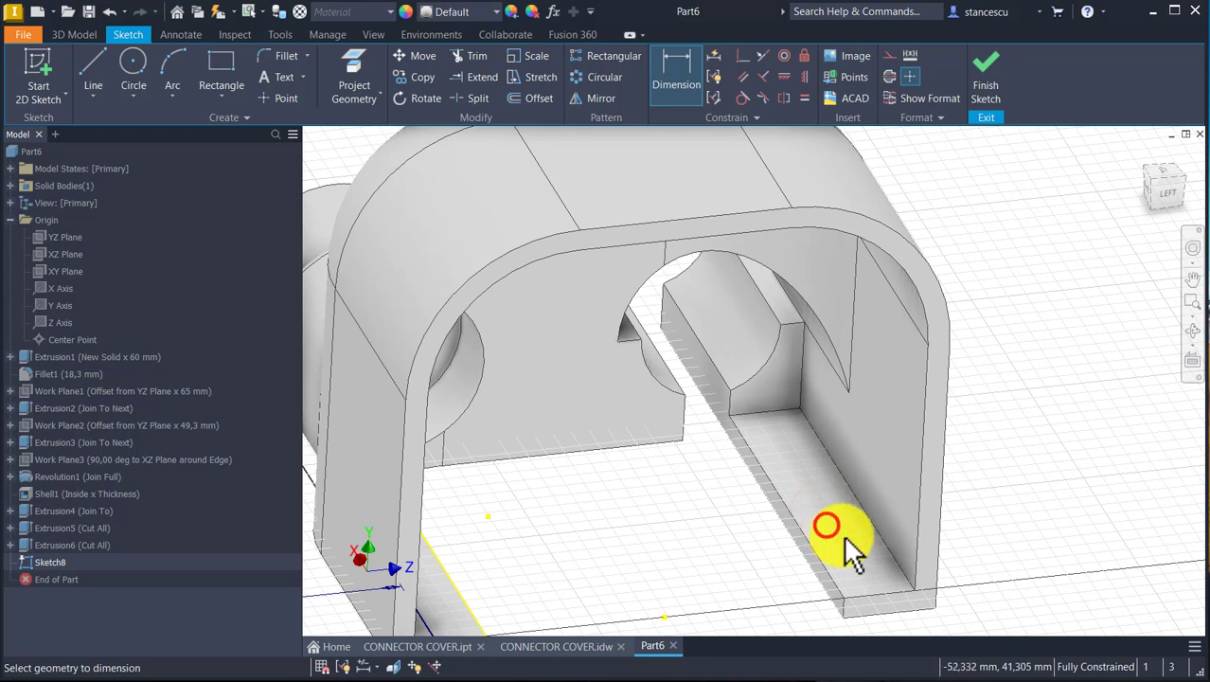
pyautogui.keyDown('shift'); pyautogui.moveTo(849, 559); pyautogui.dragTo(731, 483, button='middle'); pyautogui.keyUp('shift')
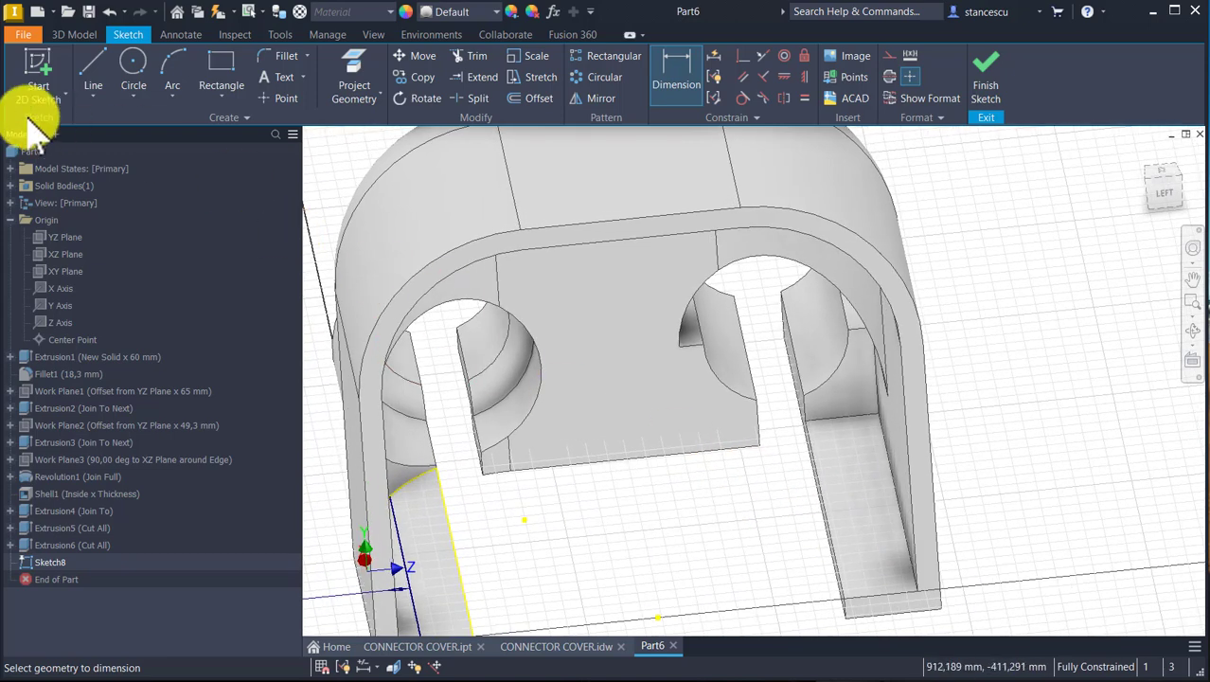
pyautogui.click(354, 74)
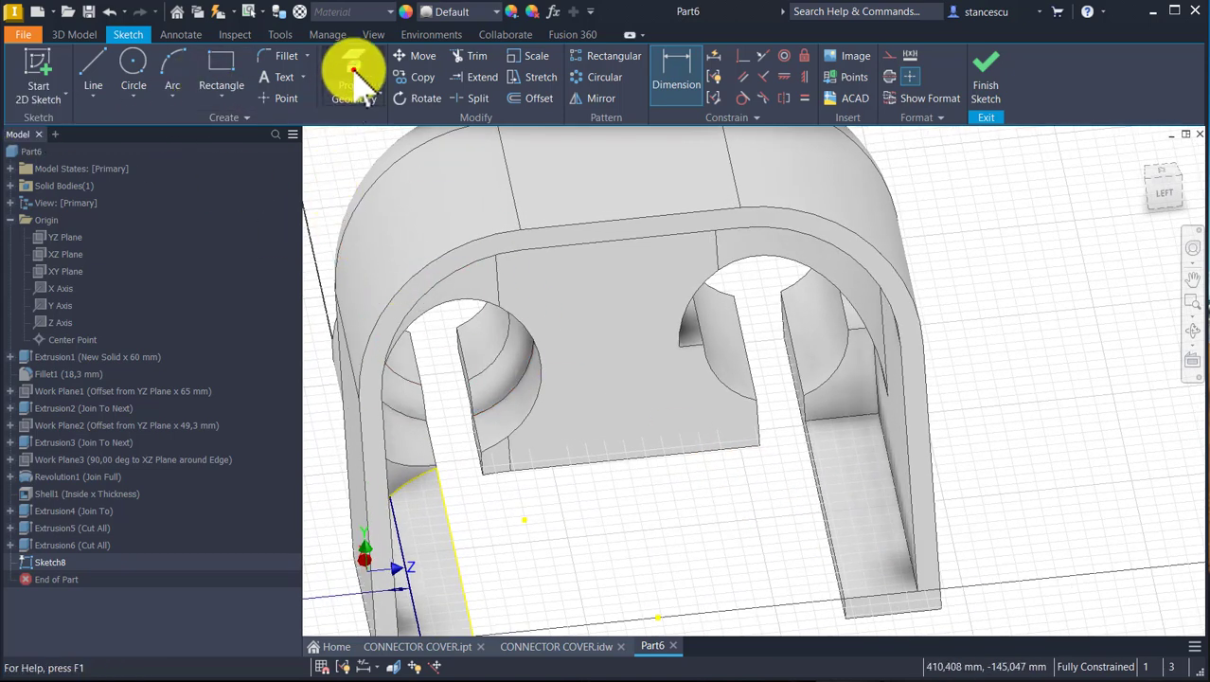
pyautogui.click(842, 519)
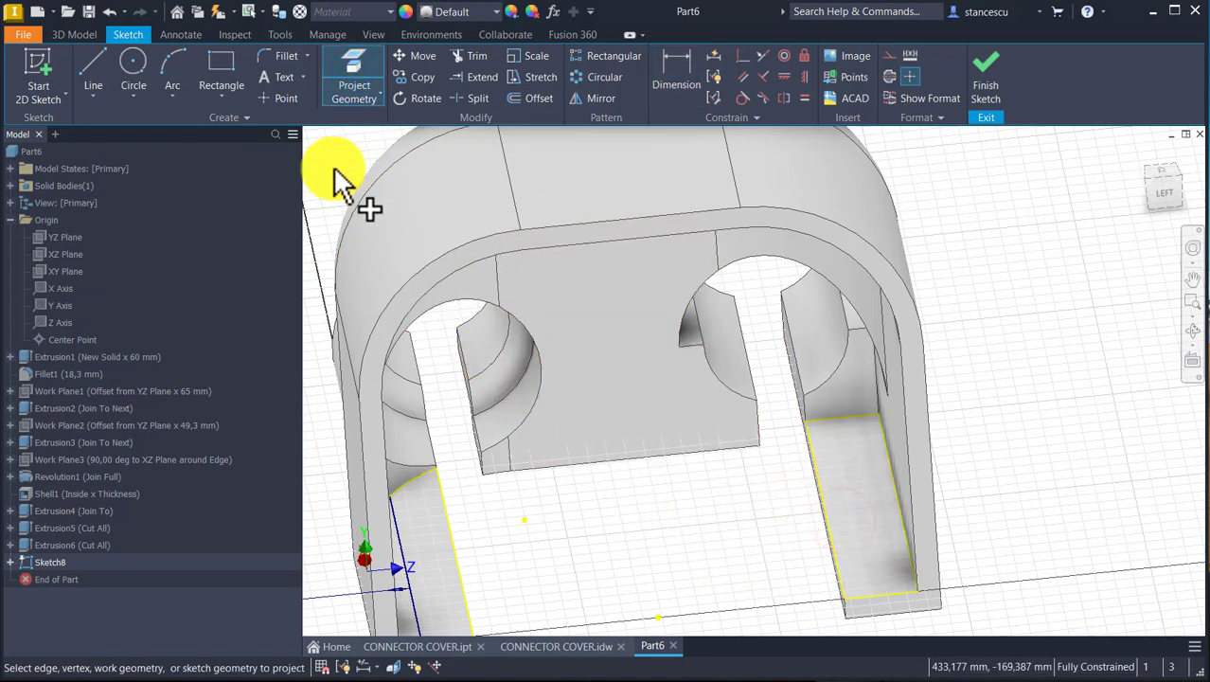
# Sketch a rectangle about 5.8 mm wide along the free edge of the opposite floor strip, spanning the strip's full length
pyautogui.click(217, 59)
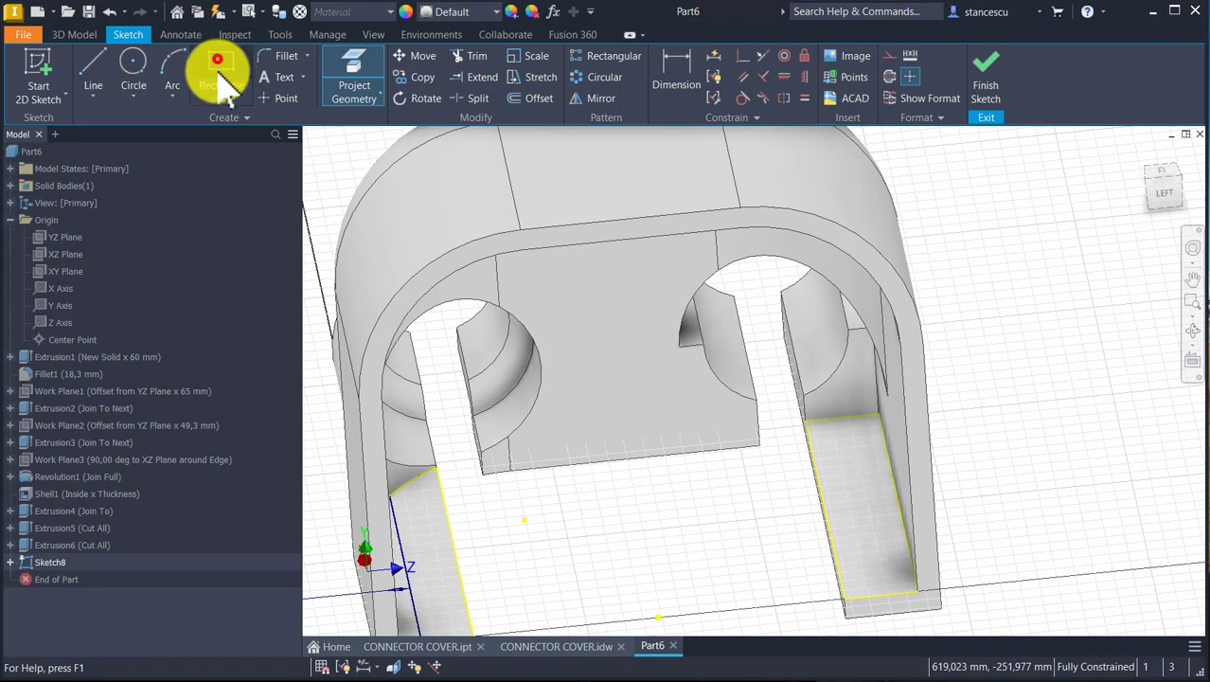
pyautogui.click(840, 598)
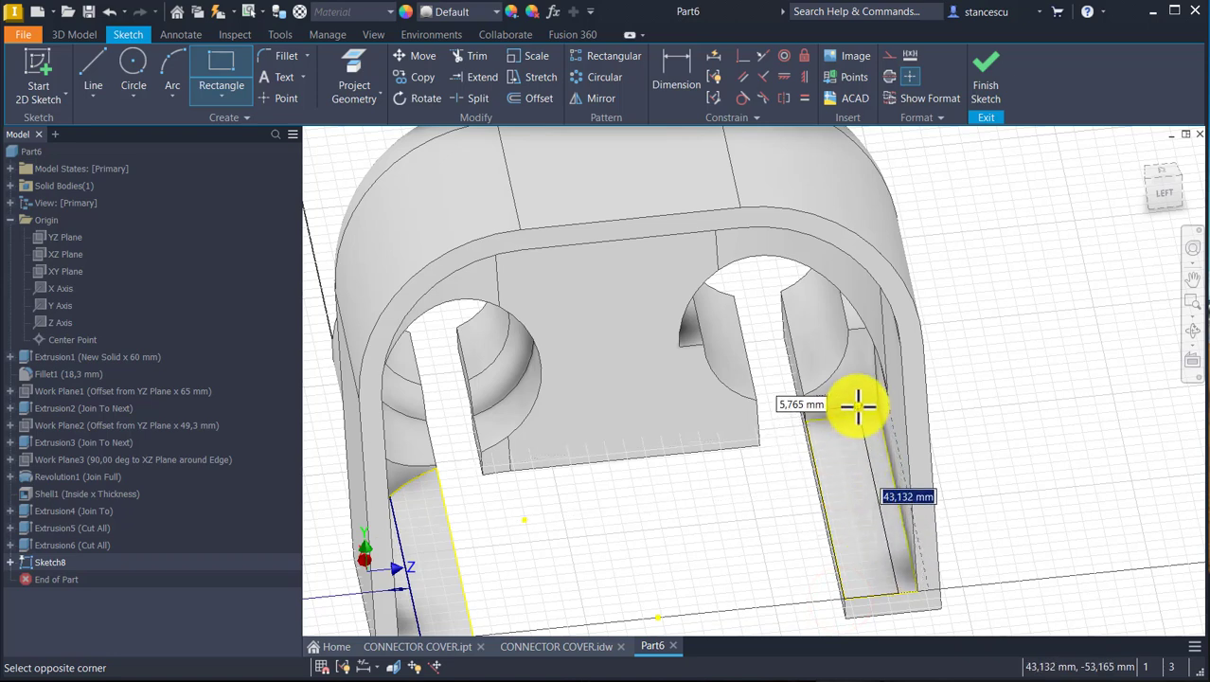
pyautogui.click(858, 413)
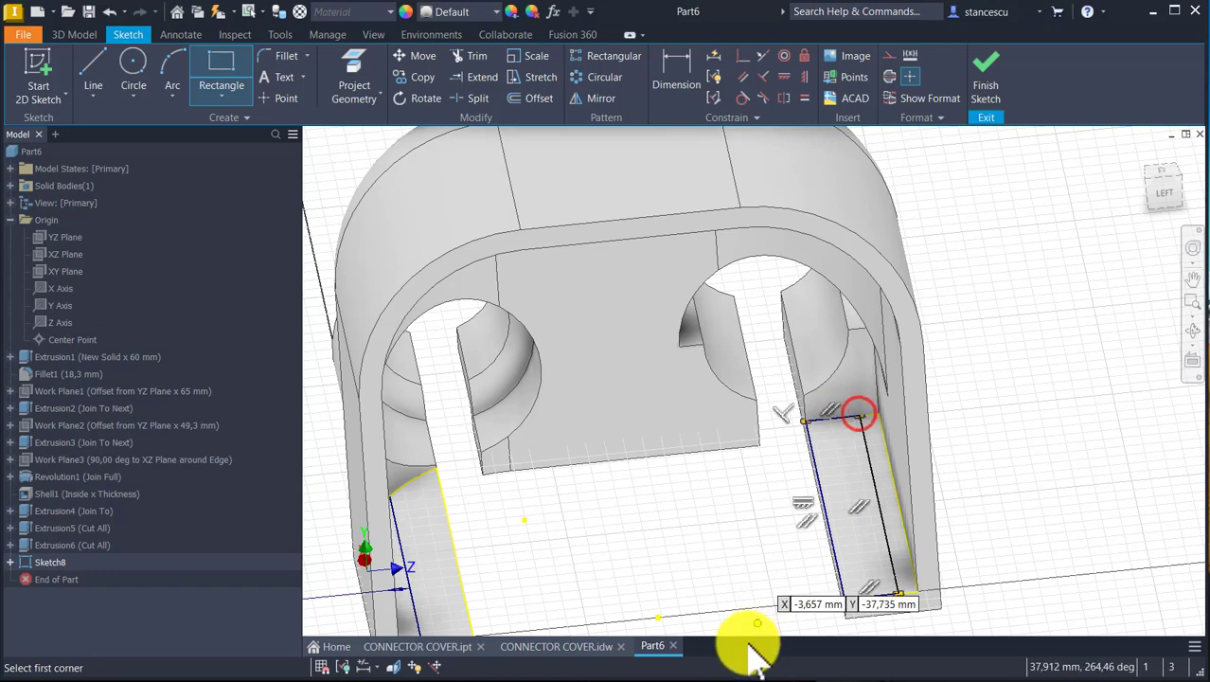
# Dimension the gap between the rectangle's long edge and the strip's side-wall edge as 4,8-Thickness, using the Thickness parameter
pyautogui.scroll(5, 735, 633)
pyautogui.scroll(-5, 816, 579)
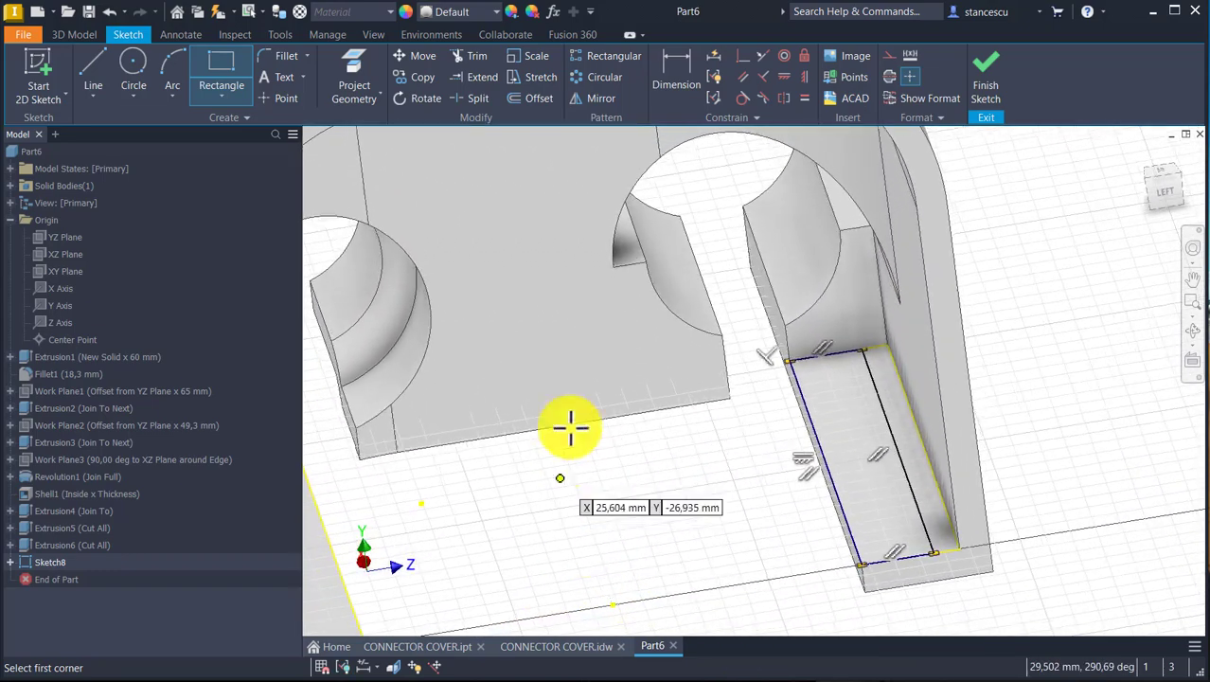
pyautogui.click(666, 72)
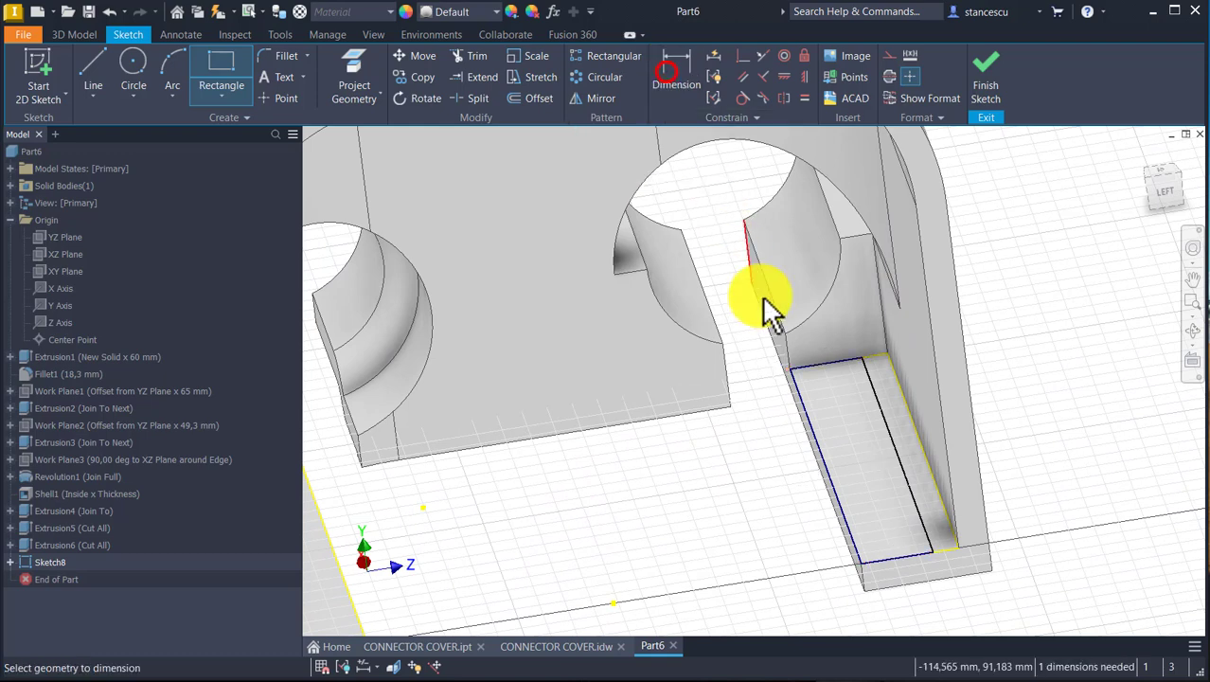
pyautogui.click(937, 502)
pyautogui.click(1007, 608)
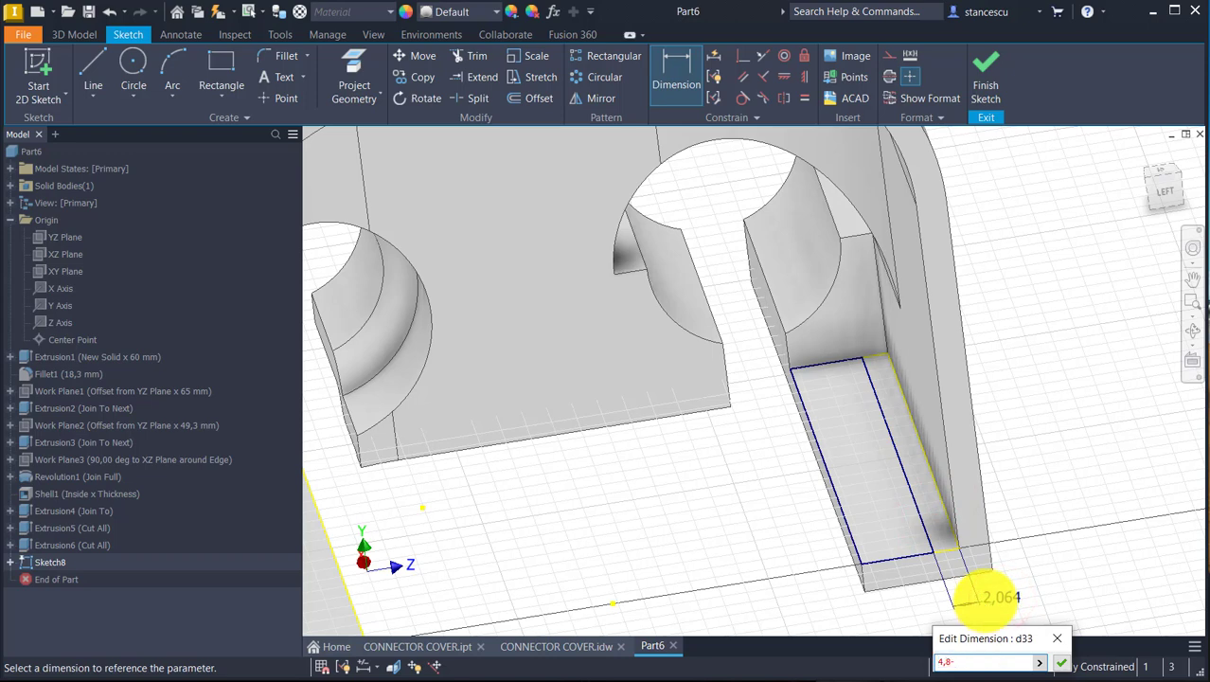
pyautogui.click(1039, 661)
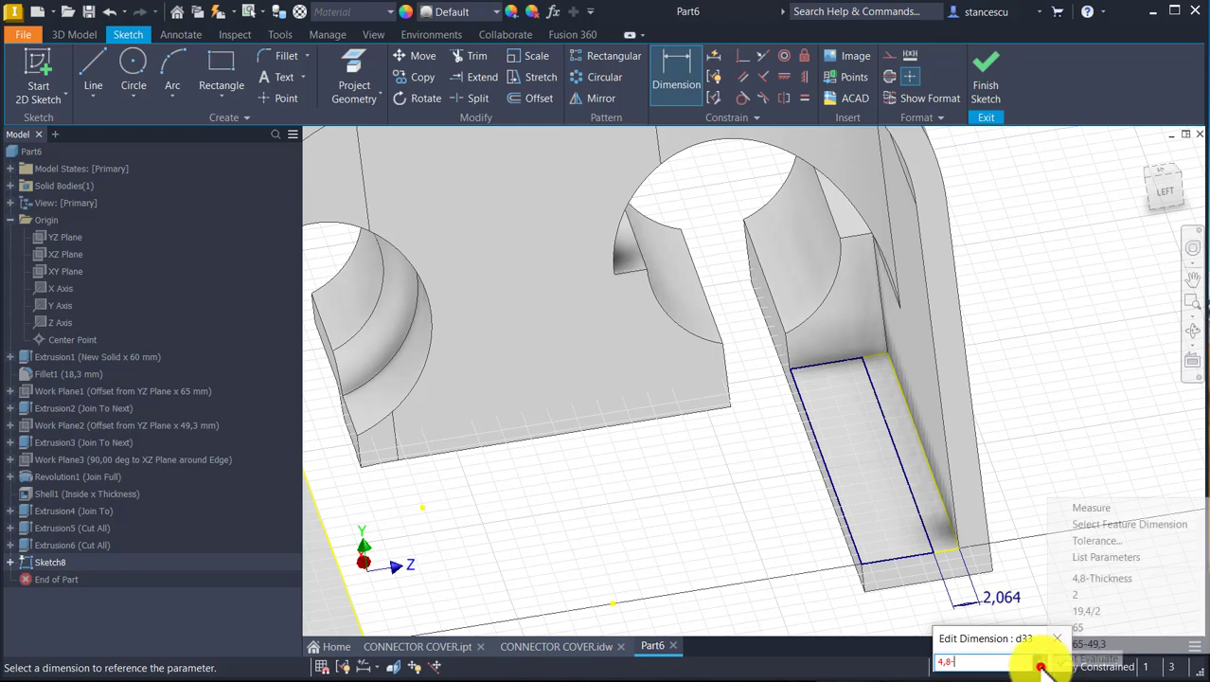
pyautogui.click(1104, 558)
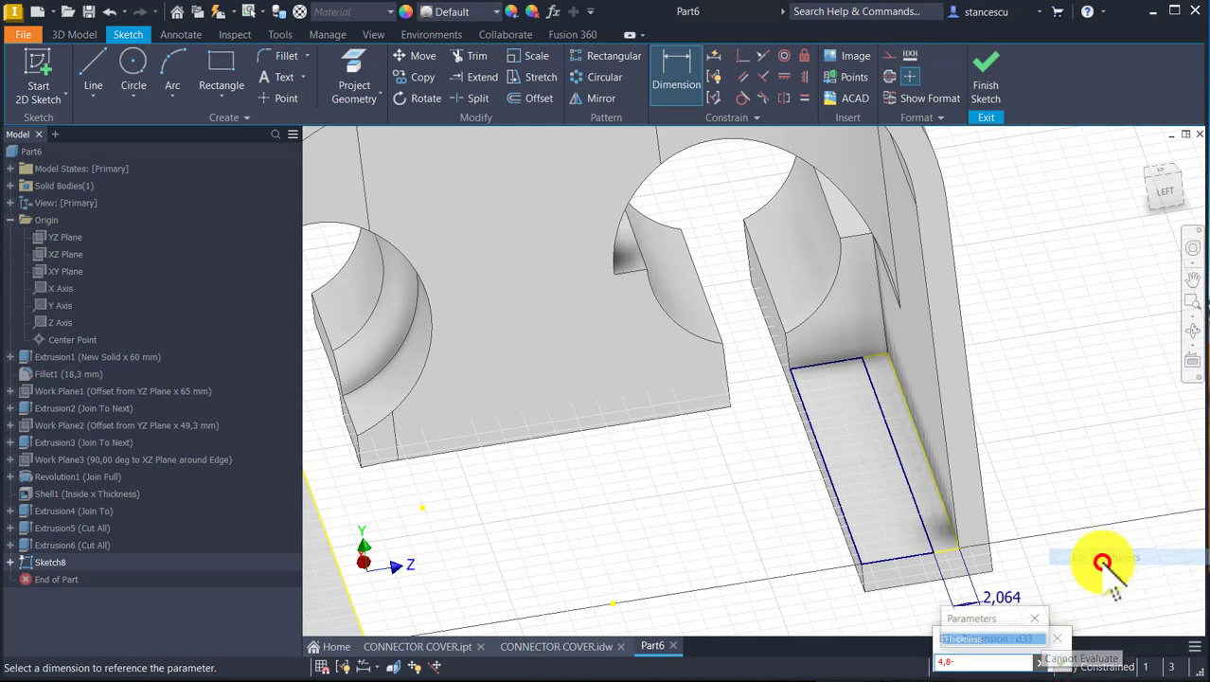
pyautogui.click(959, 637)
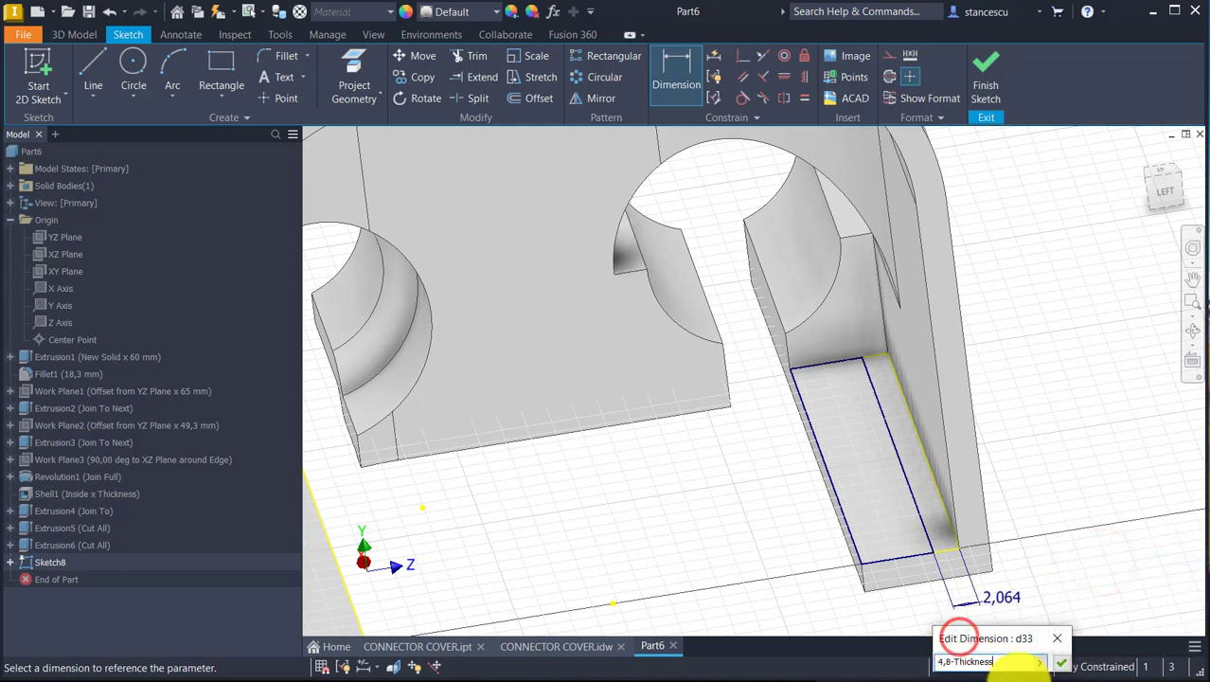
pyautogui.click(1060, 663)
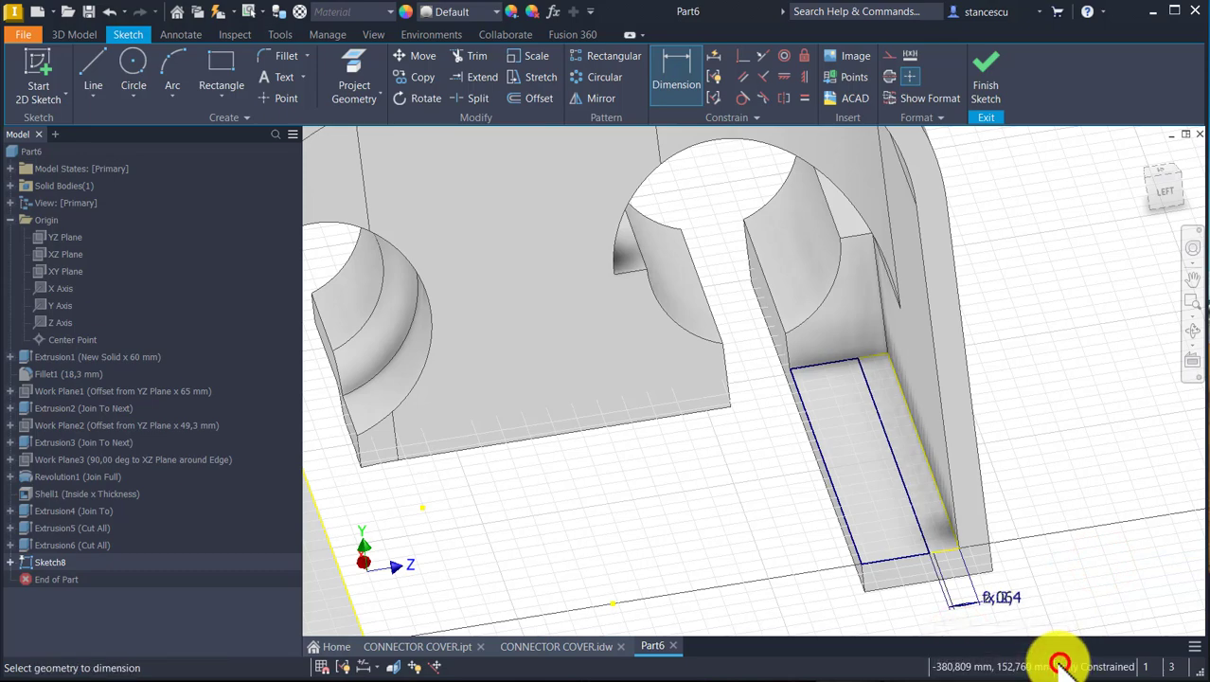
# Finish the sketch and extrude-cut the inner portions of both floor strips through all, leaving narrow ledges along the side walls
pyautogui.scroll(-1, 1075, 569)
pyautogui.scroll(-2, 1070, 561)
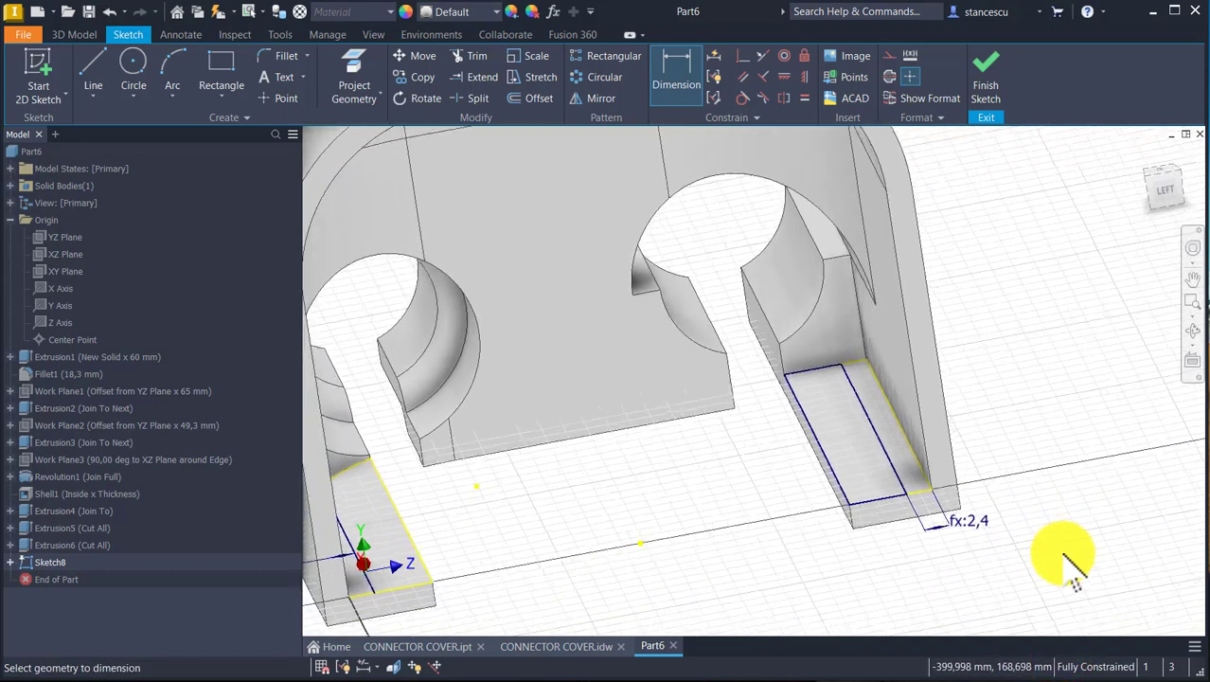
pyautogui.click(981, 78)
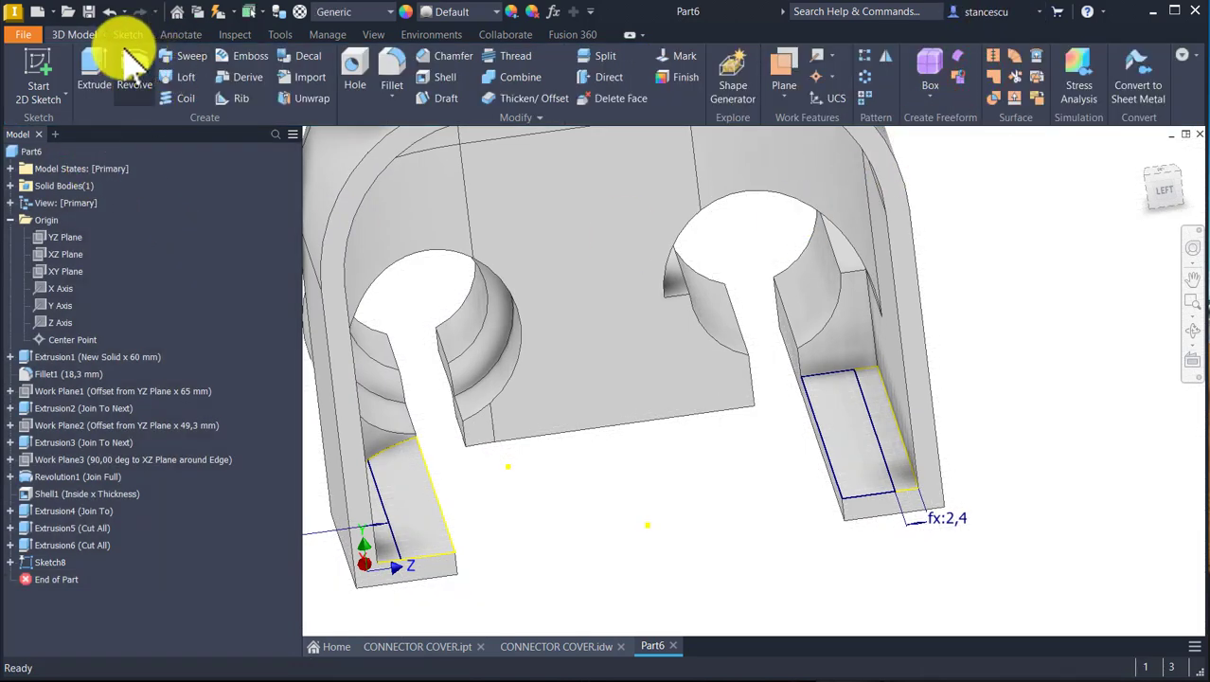
pyautogui.click(94, 78)
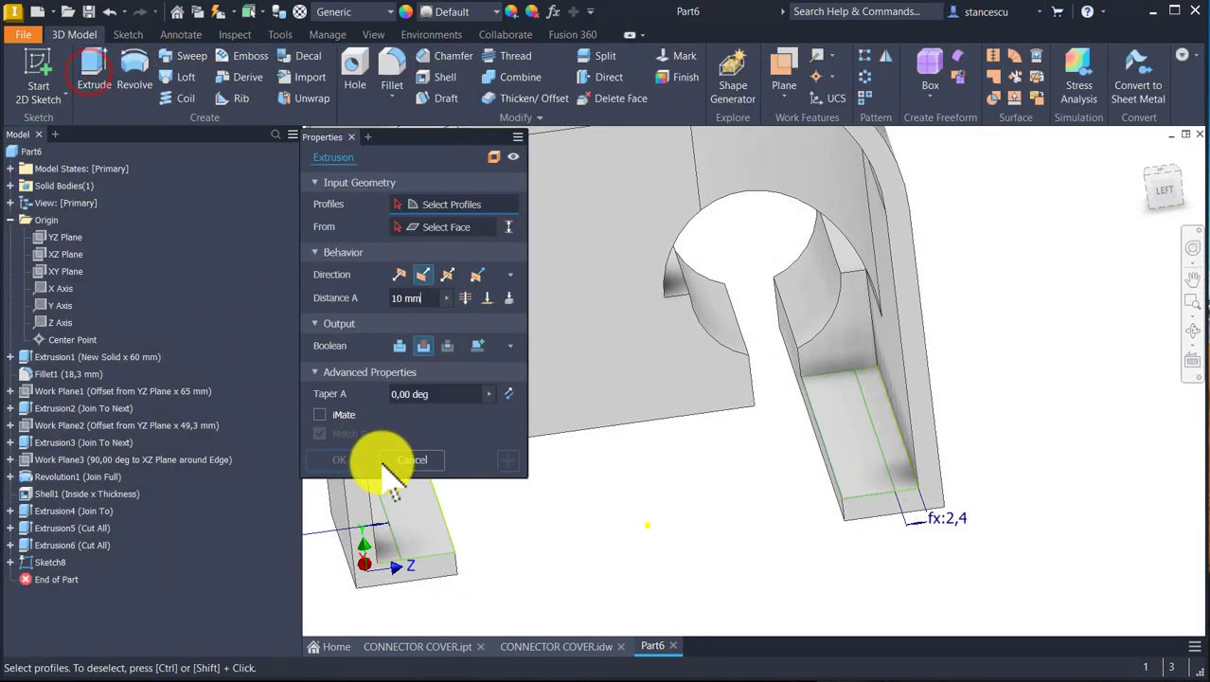
pyautogui.click(434, 552)
pyautogui.moveTo(434, 552)
pyautogui.keyDown('shift'); pyautogui.mouseDown(button='middle')
pyautogui.moveTo(727, 606)
pyautogui.moveTo(950, 572)
pyautogui.mouseUp(button='middle'); pyautogui.keyUp('shift')
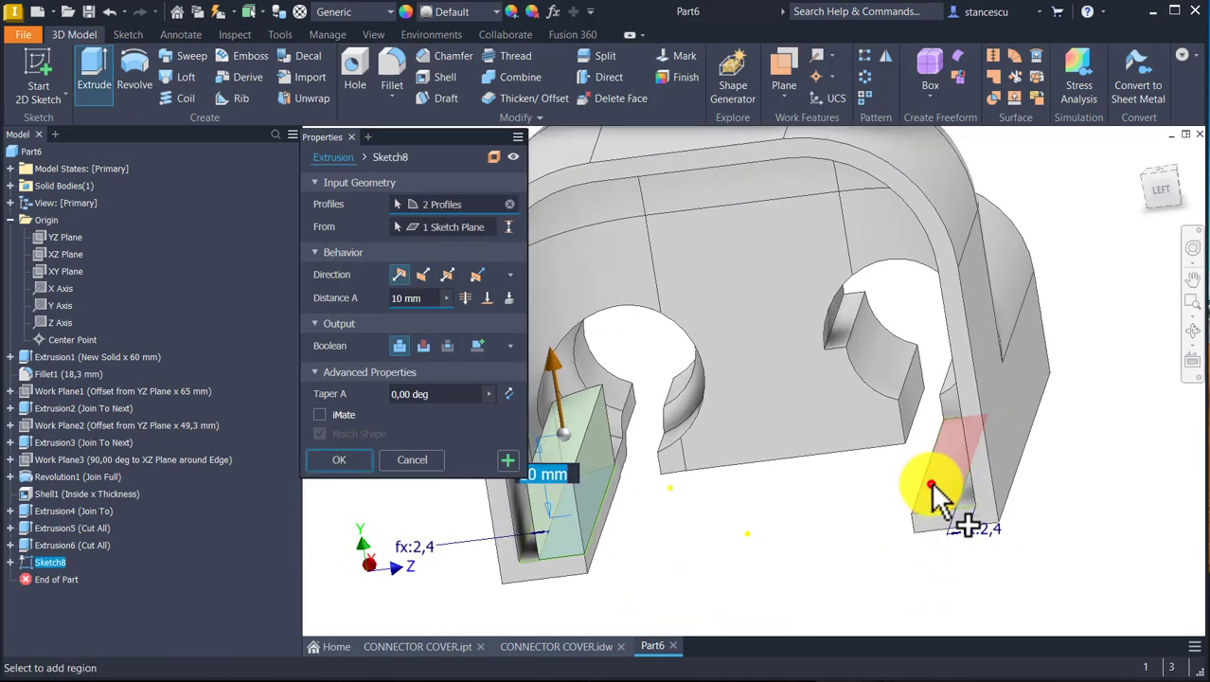
pyautogui.click(932, 486)
pyautogui.click(422, 346)
pyautogui.click(465, 297)
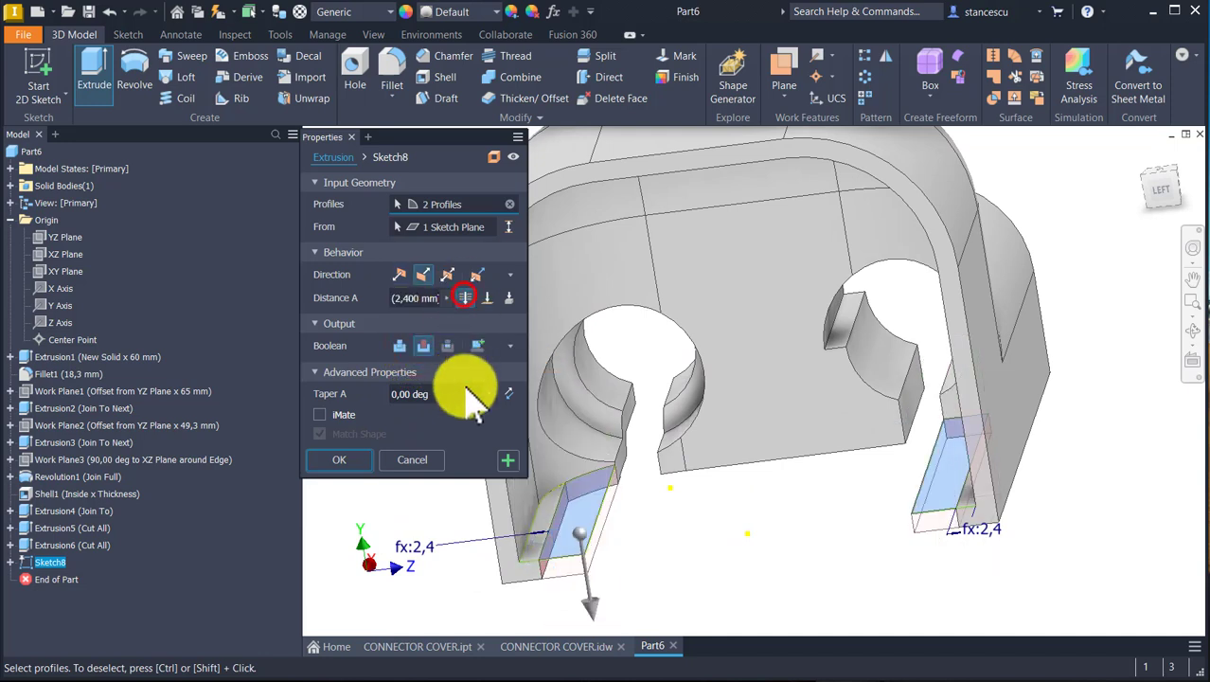
pyautogui.click(339, 459)
# Fillet the short vertical edges where the two trimmed floor strips meet the tube-side end wall with a 6 mm radius
pyautogui.keyDown('shift'); pyautogui.moveTo(459, 500); pyautogui.dragTo(833, 625, button='middle'); pyautogui.keyUp('shift')
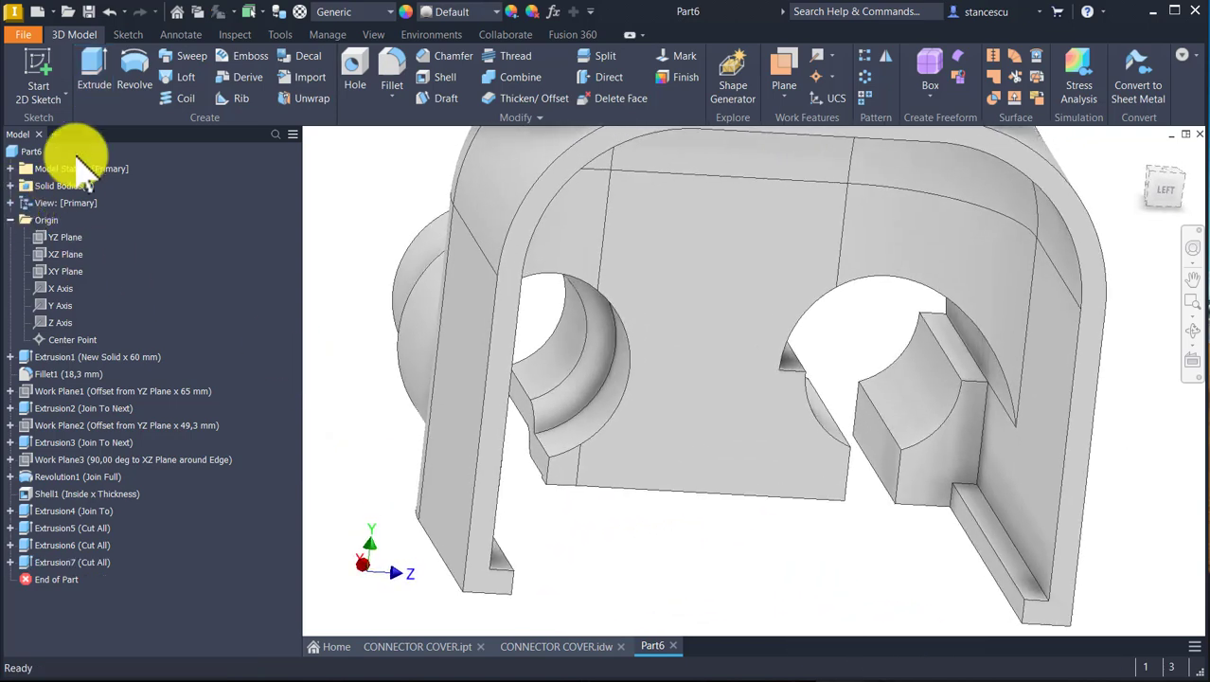
pyautogui.keyDown('shift'); pyautogui.moveTo(388, 222); pyautogui.dragTo(576, 76, button='middle'); pyautogui.keyUp('shift')
pyautogui.keyDown('shift'); pyautogui.moveTo(350, 127); pyautogui.dragTo(529, 500, button='middle'); pyautogui.keyUp('shift')
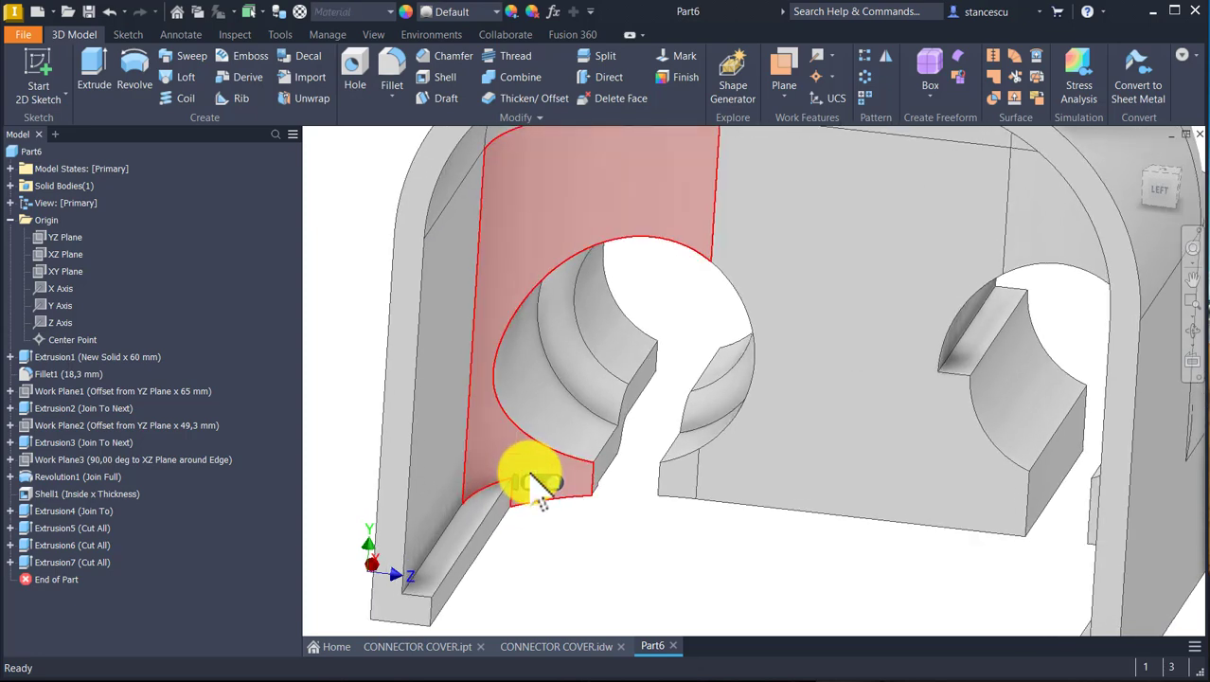
pyautogui.click(533, 482)
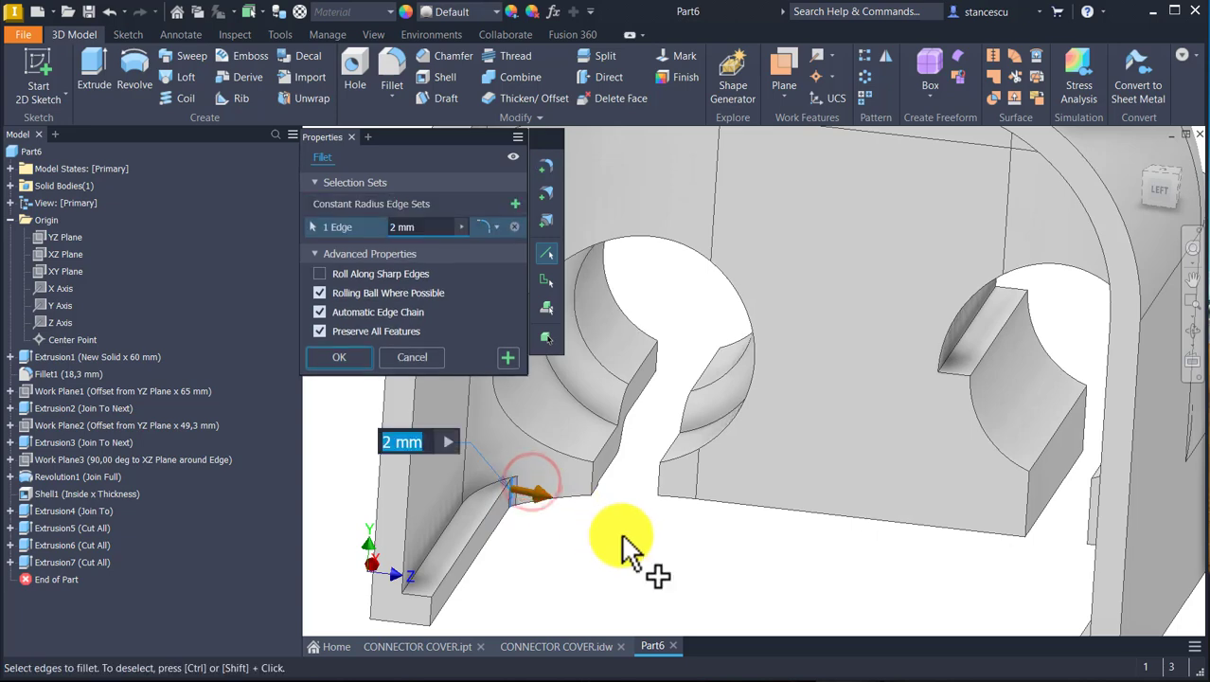
pyautogui.keyDown('shift'); pyautogui.moveTo(615, 544); pyautogui.dragTo(881, 554, button='middle'); pyautogui.keyUp('shift')
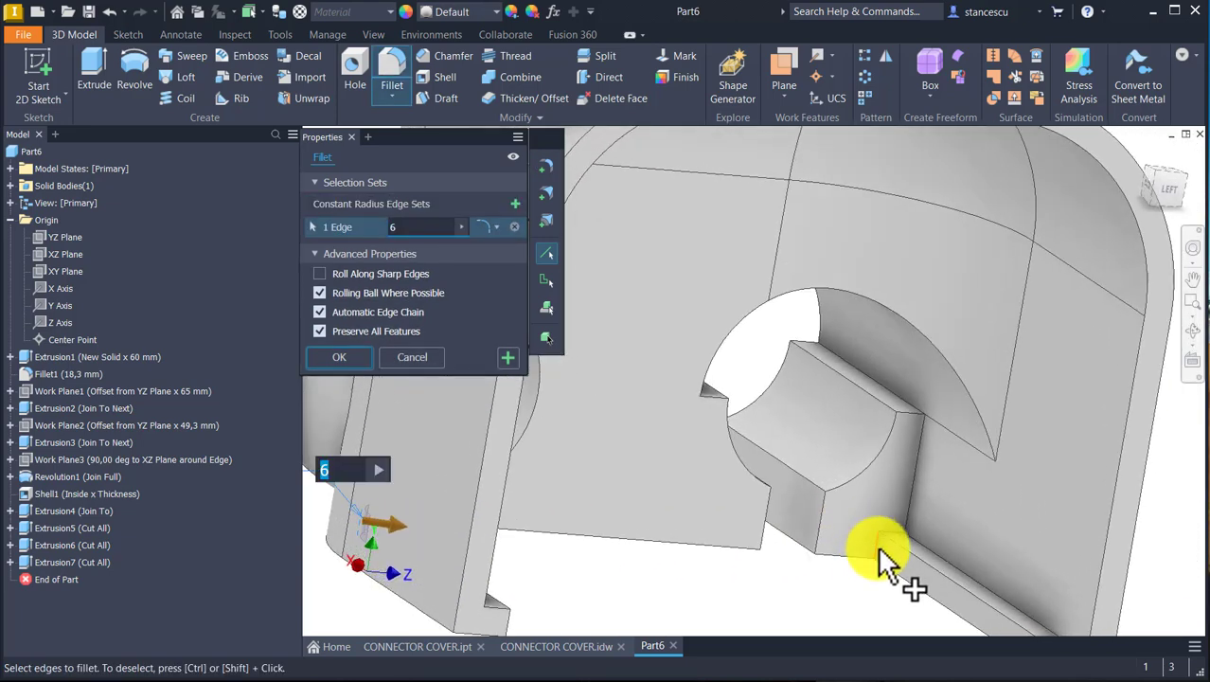
pyautogui.click(880, 556)
pyautogui.keyDown('shift'); pyautogui.moveTo(750, 628); pyautogui.dragTo(513, 494, button='middle'); pyautogui.keyUp('shift')
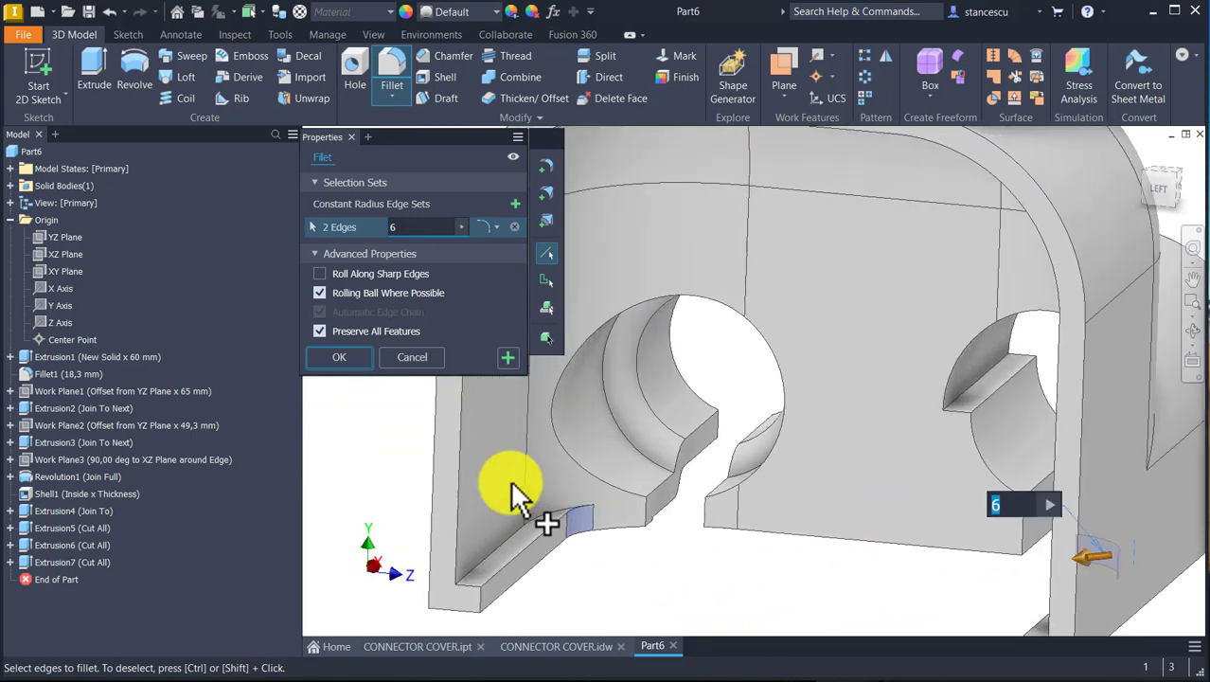
pyautogui.click(343, 356)
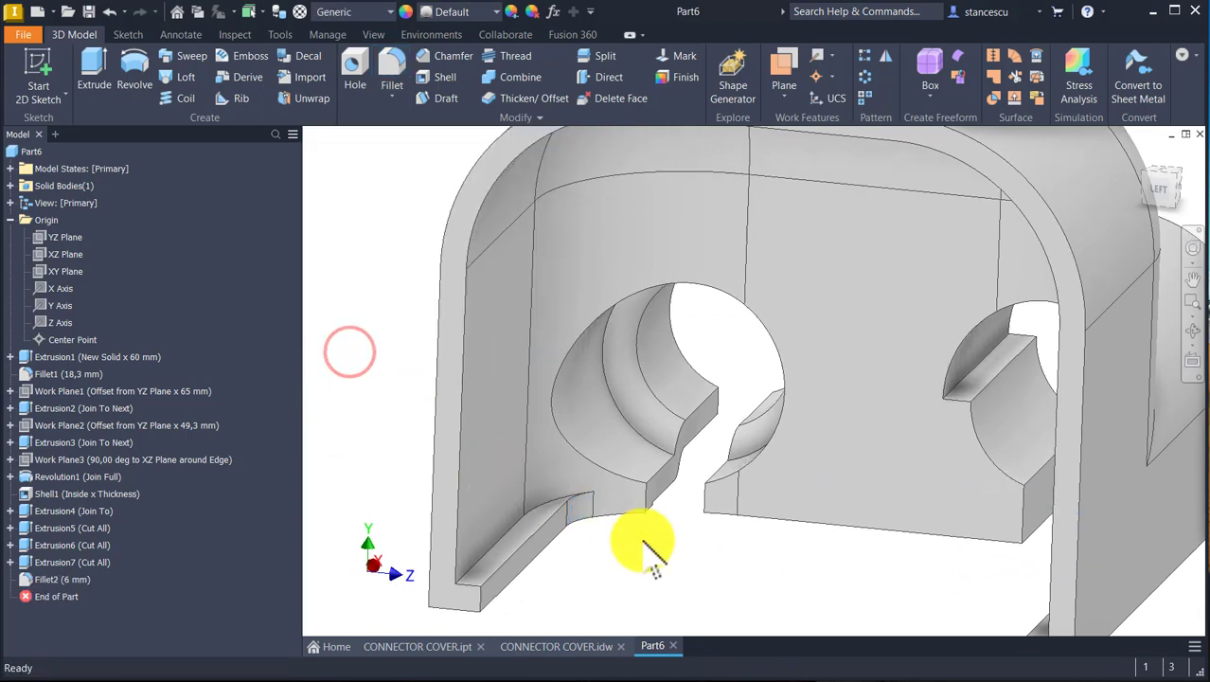
# Show the part in isometric view, then examine the R2 and R6 fillet locations in the CONNECTOR COVER.idw sectioned view
pyautogui.keyDown('shift'); pyautogui.moveTo(562, 513); pyautogui.dragTo(565, 525, button='middle'); pyautogui.keyUp('shift')
pyautogui.press('F6')
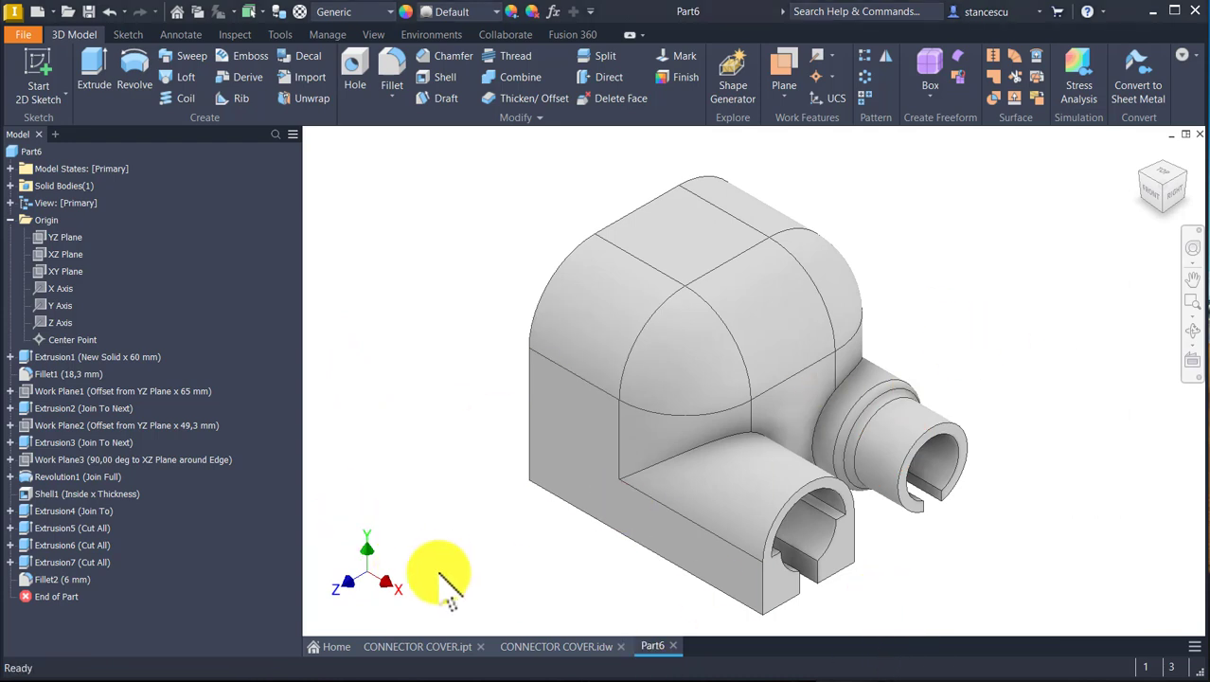
pyautogui.click(532, 527)
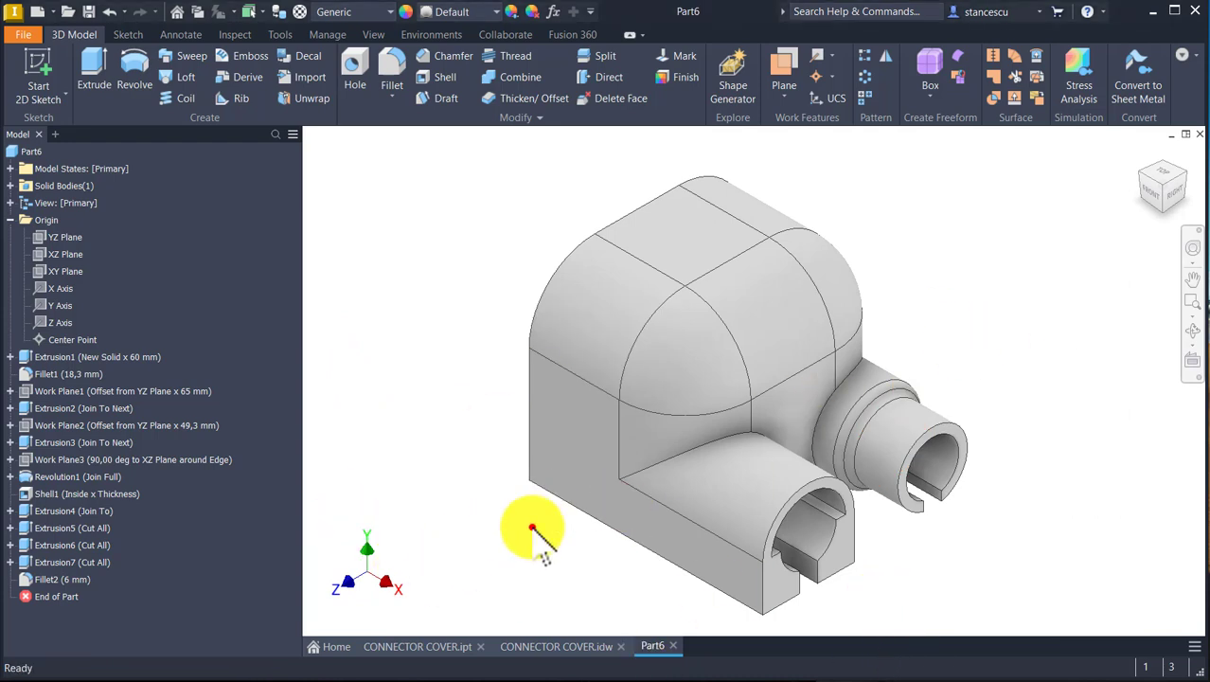
pyautogui.click(566, 649)
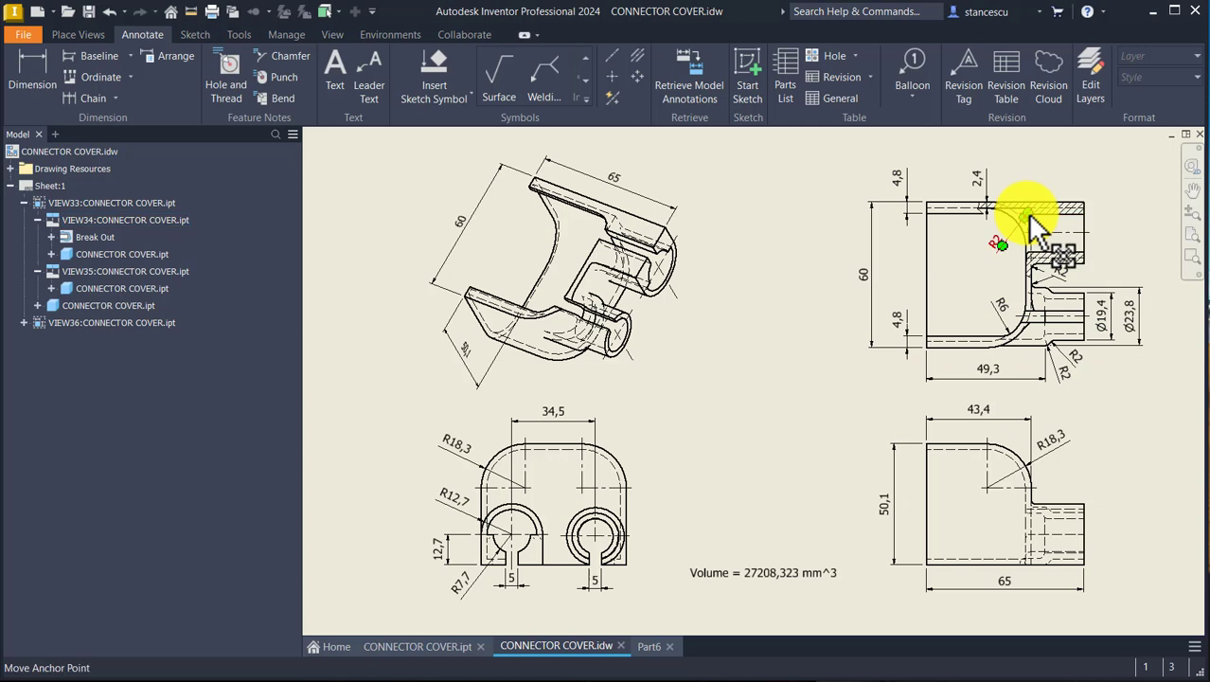
pyautogui.moveTo(1034, 220); pyautogui.dragTo(1032, 223)
pyautogui.moveTo(1003, 324); pyautogui.dragTo(1004, 325)
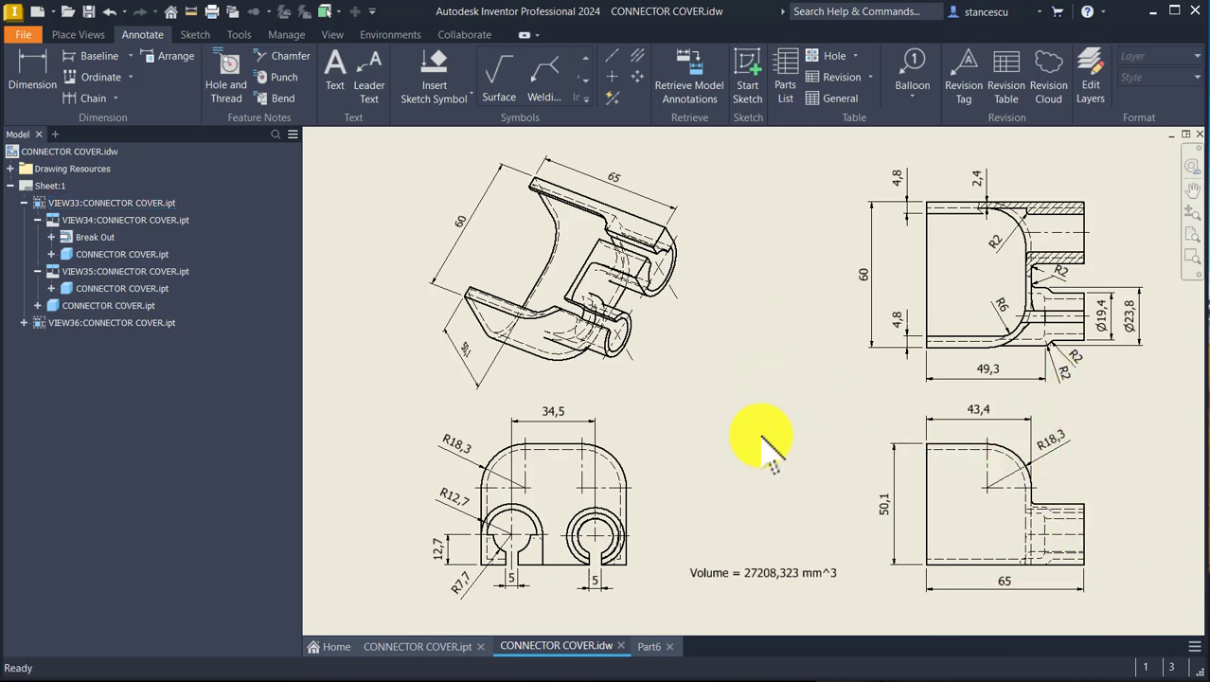
# Return to Part6 and apply a 2 mm fillet to the outer edges where both tubes meet the cover body
pyautogui.click(656, 647)
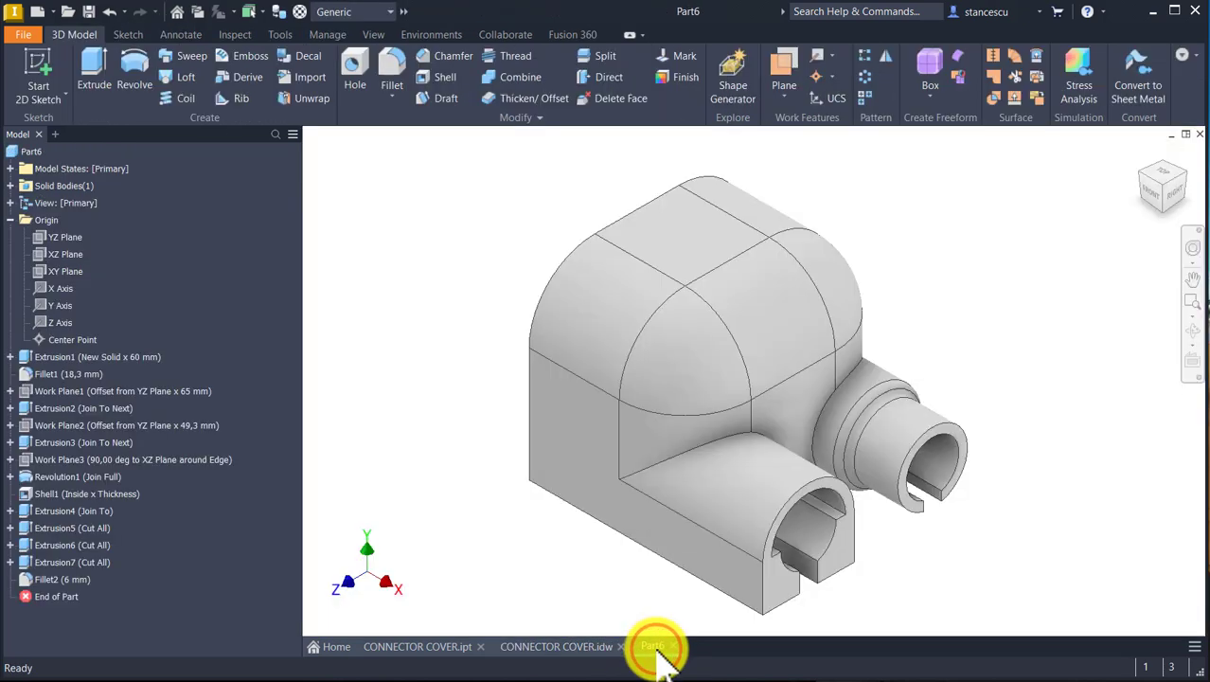
pyautogui.click(689, 453)
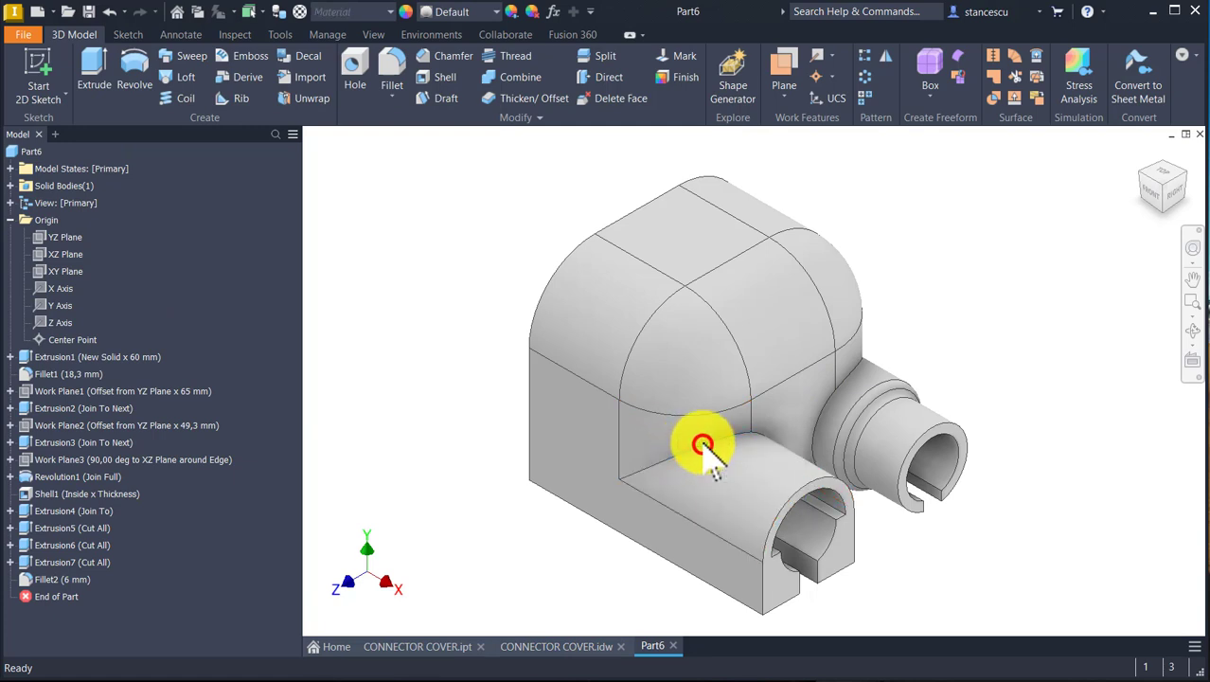
pyautogui.click(702, 445)
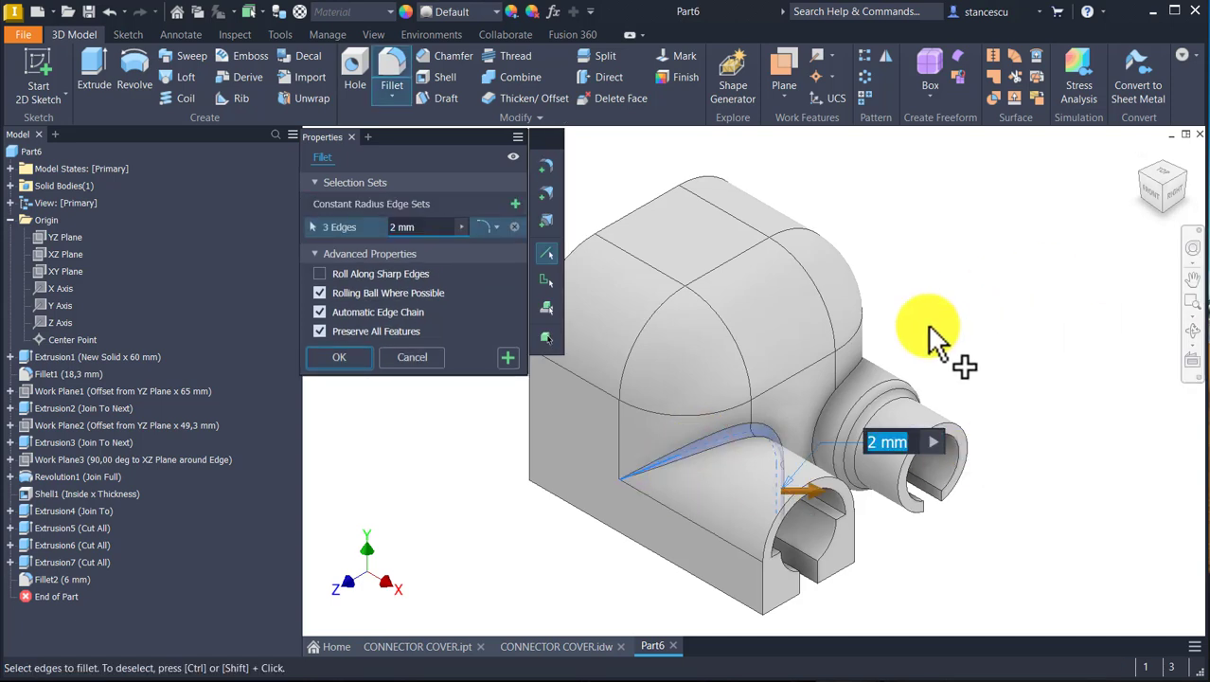
pyautogui.click(858, 371)
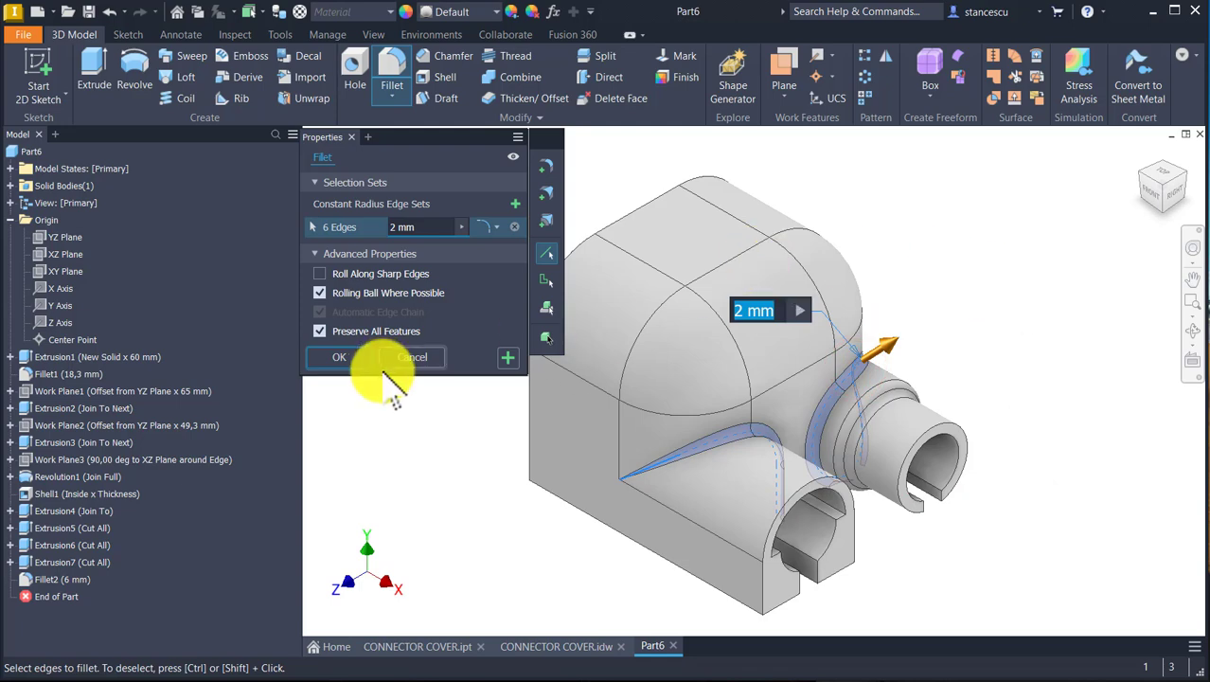
pyautogui.click(509, 358)
# Select the inside edges where both tube openings meet the cover's end wall for a 2 mm fillet
pyautogui.keyDown('shift'); pyautogui.moveTo(447, 512); pyautogui.dragTo(628, 398, button='middle'); pyautogui.keyUp('shift')
pyautogui.click(768, 464)
pyautogui.click(632, 398)
pyautogui.keyDown('shift'); pyautogui.moveTo(656, 562); pyautogui.dragTo(885, 541, button='middle'); pyautogui.keyUp('shift')
pyautogui.click(954, 497)
pyautogui.click(886, 536)
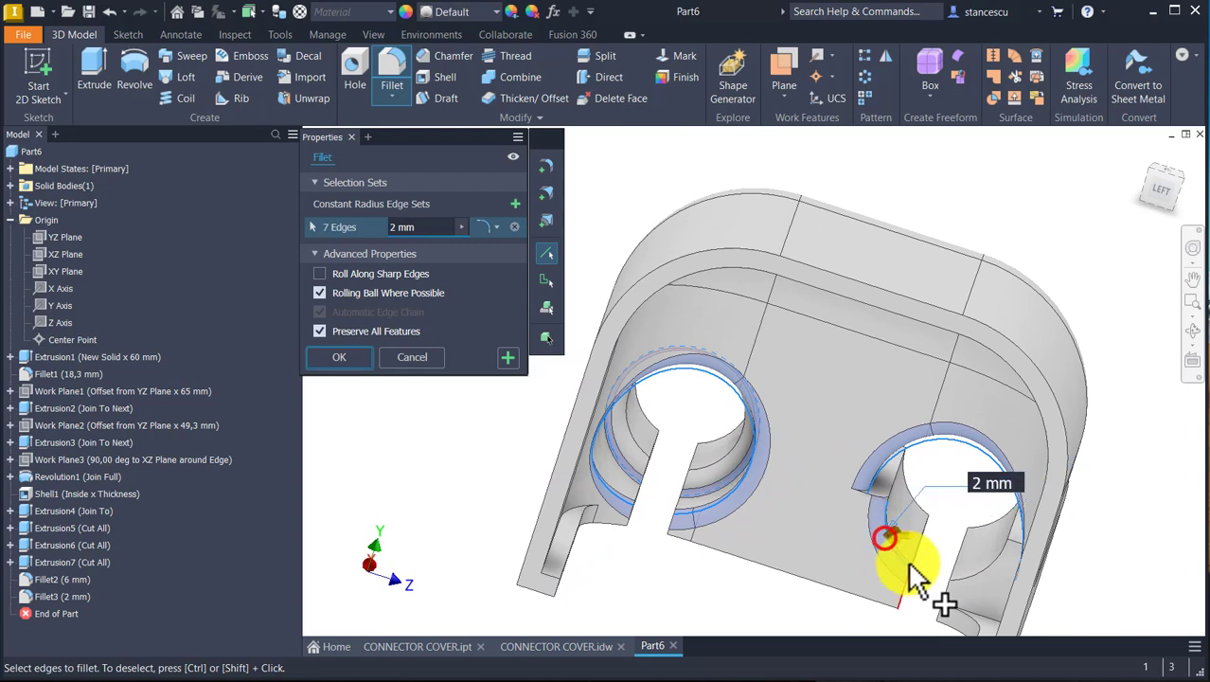
pyautogui.click(959, 570)
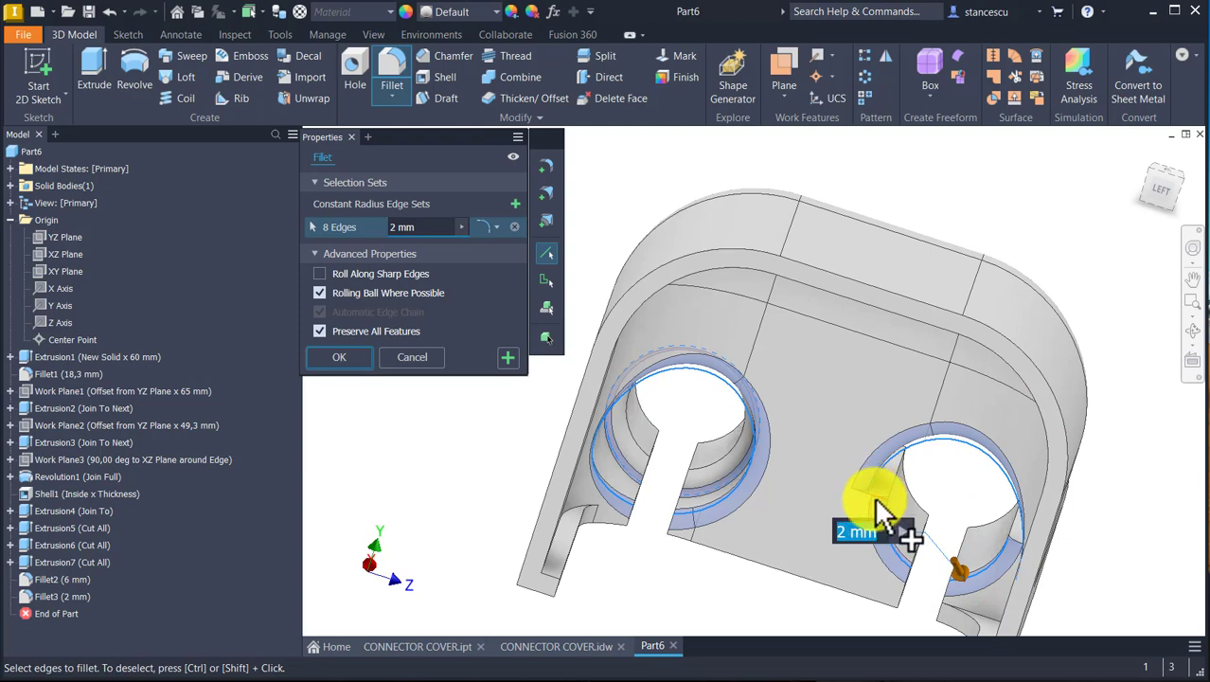
pyautogui.click(869, 499)
# Add the remaining inner edge beside the stepped tube opening to the selection and apply the 2 mm fillet
pyautogui.keyDown('shift'); pyautogui.moveTo(898, 542); pyautogui.dragTo(946, 540, button='middle'); pyautogui.keyUp('shift')
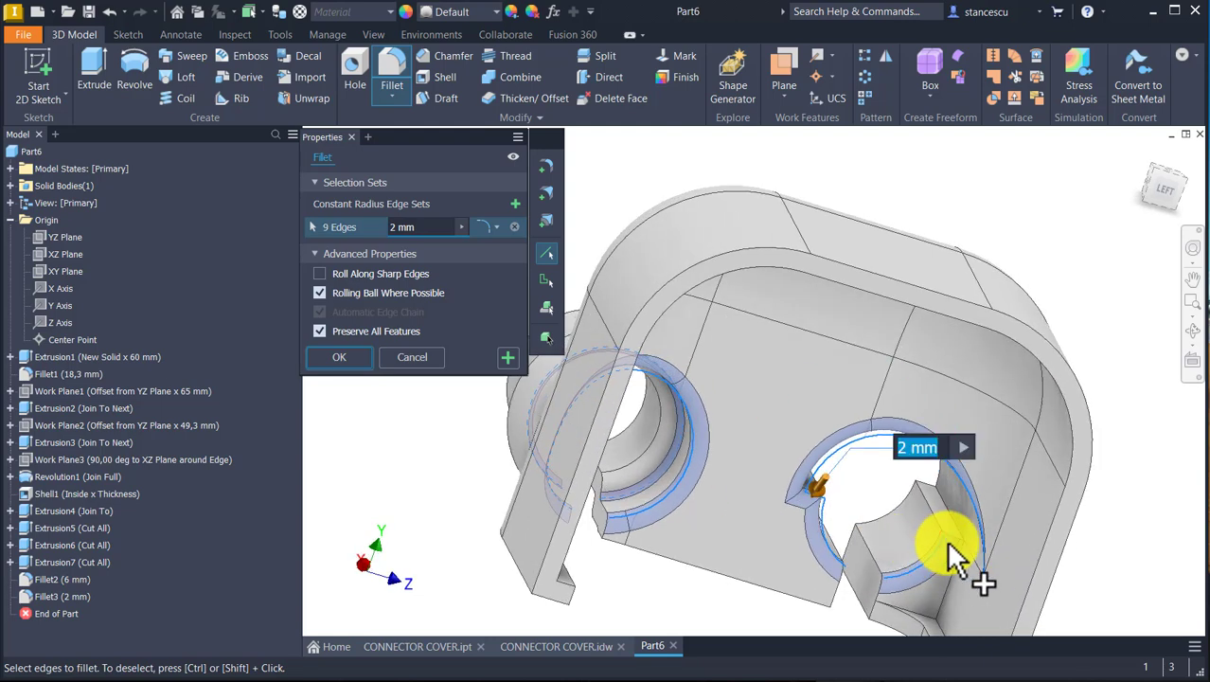
pyautogui.click(945, 533)
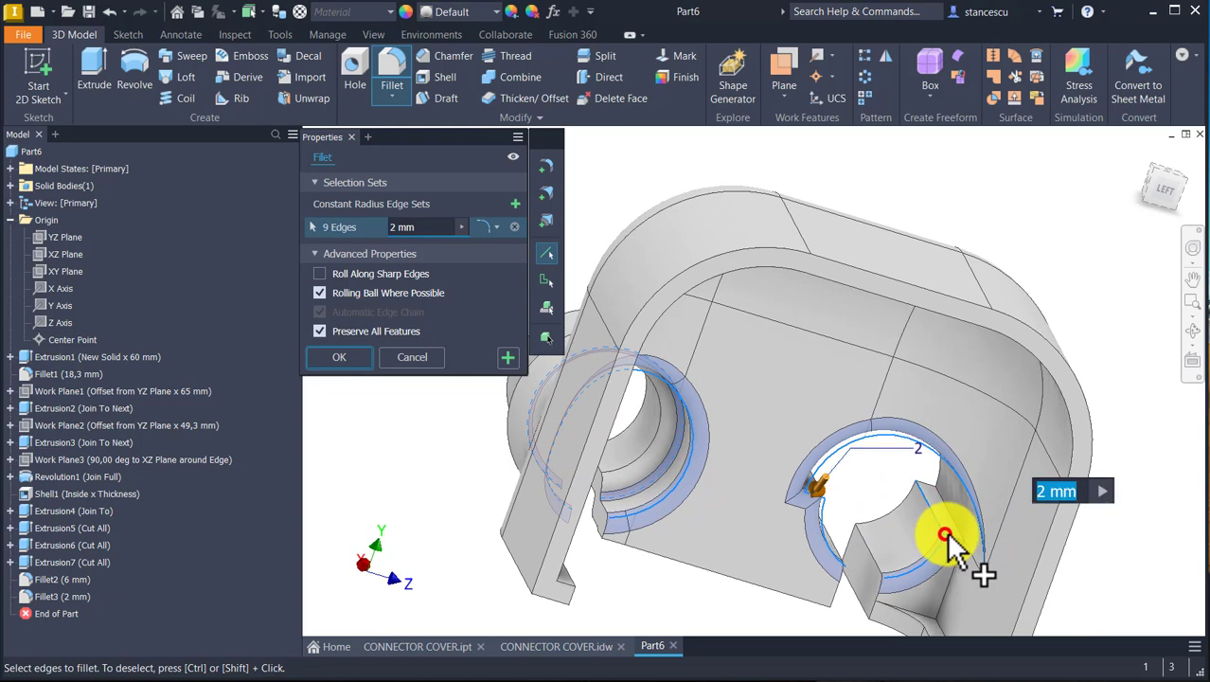
pyautogui.keyDown('ctrl'); pyautogui.click(921, 482); pyautogui.keyUp('ctrl')
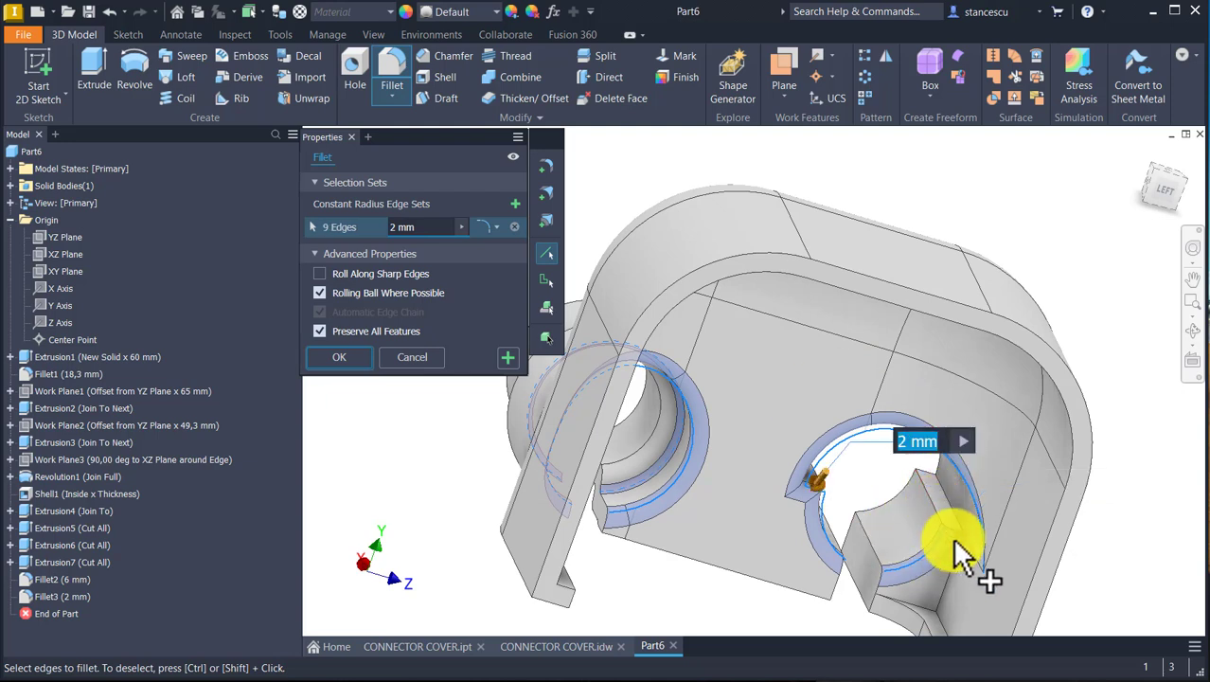
pyautogui.keyDown('shift'); pyautogui.moveTo(955, 540); pyautogui.dragTo(999, 573, button='middle'); pyautogui.keyUp('shift')
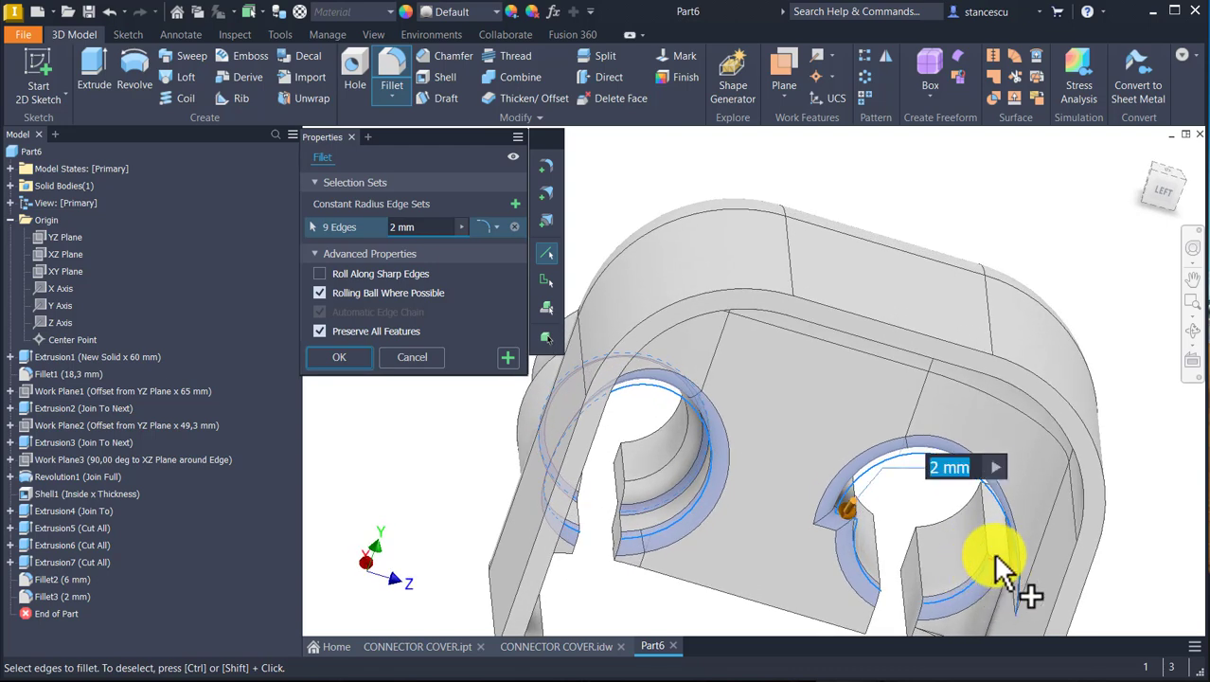
pyautogui.click(996, 559)
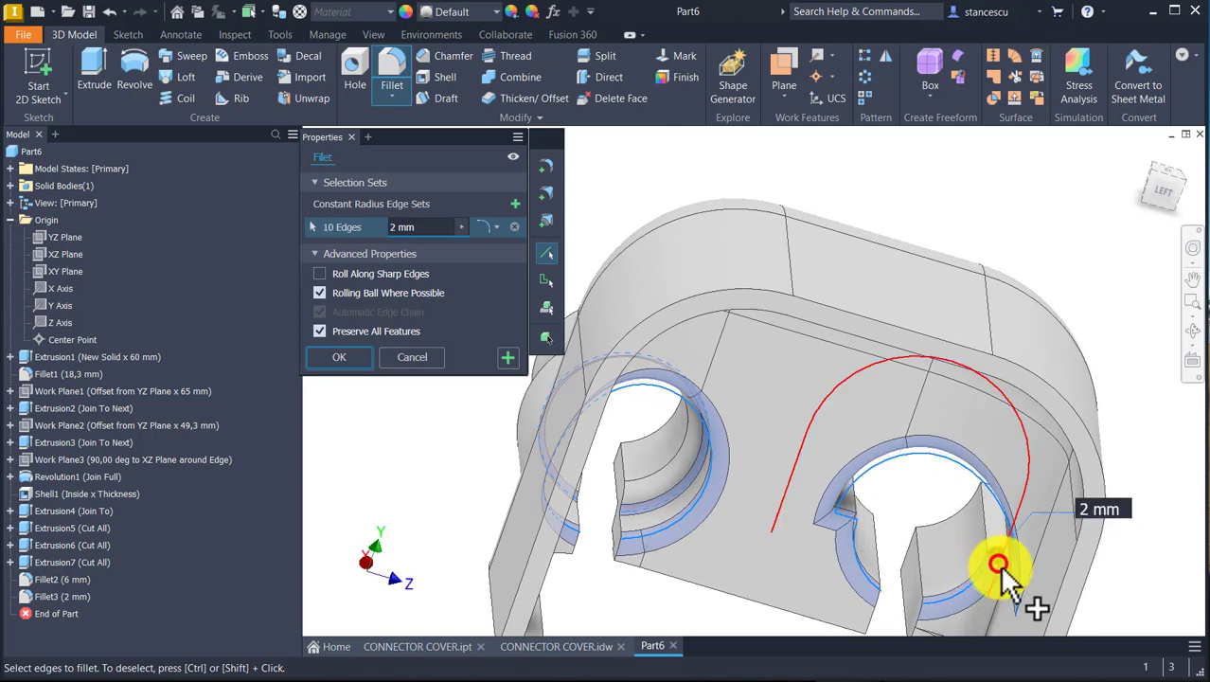
pyautogui.keyDown('shift'); pyautogui.moveTo(800, 596); pyautogui.dragTo(407, 417, button='middle'); pyautogui.keyUp('shift')
pyautogui.click(341, 358)
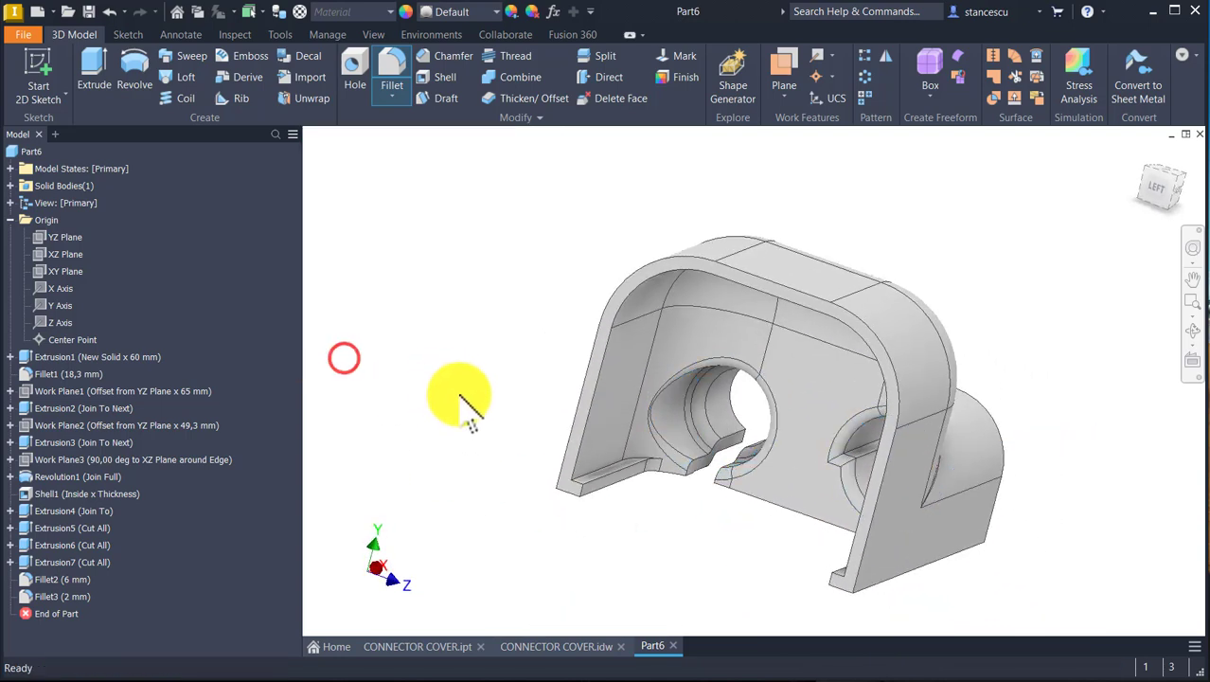
# Show the part in isometric view and assign it the Rubber, Silicone material with the Dark Gray appearance
pyautogui.press('F6')
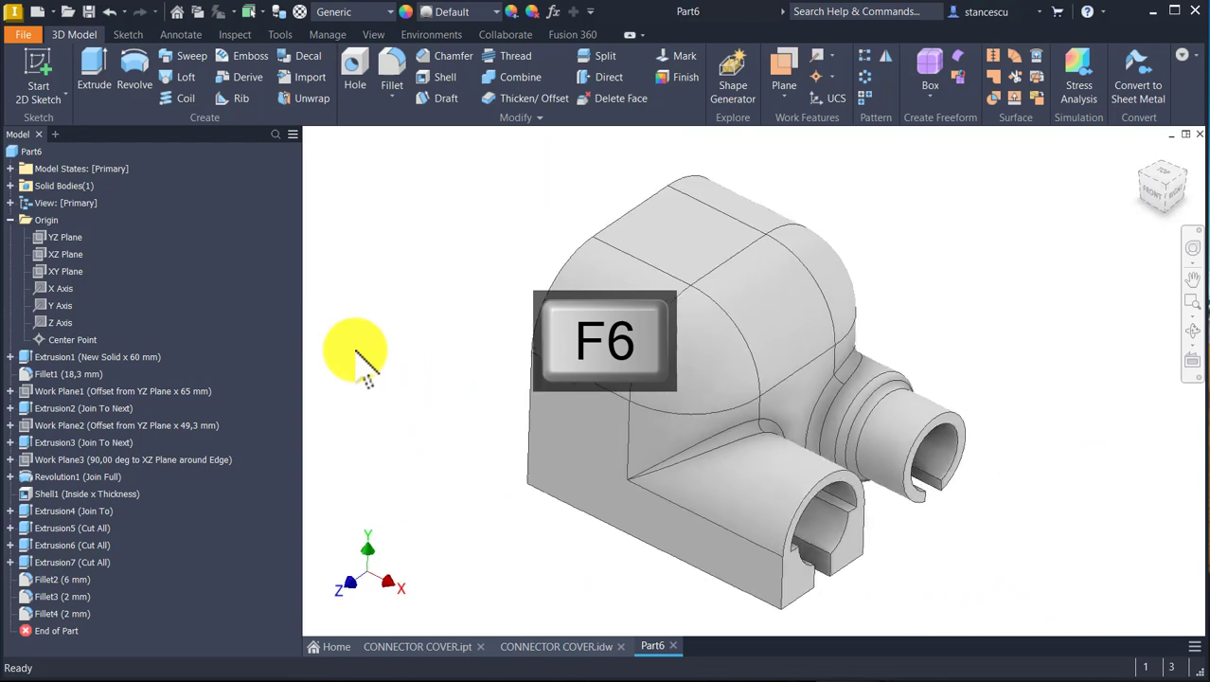
pyautogui.click(374, 17)
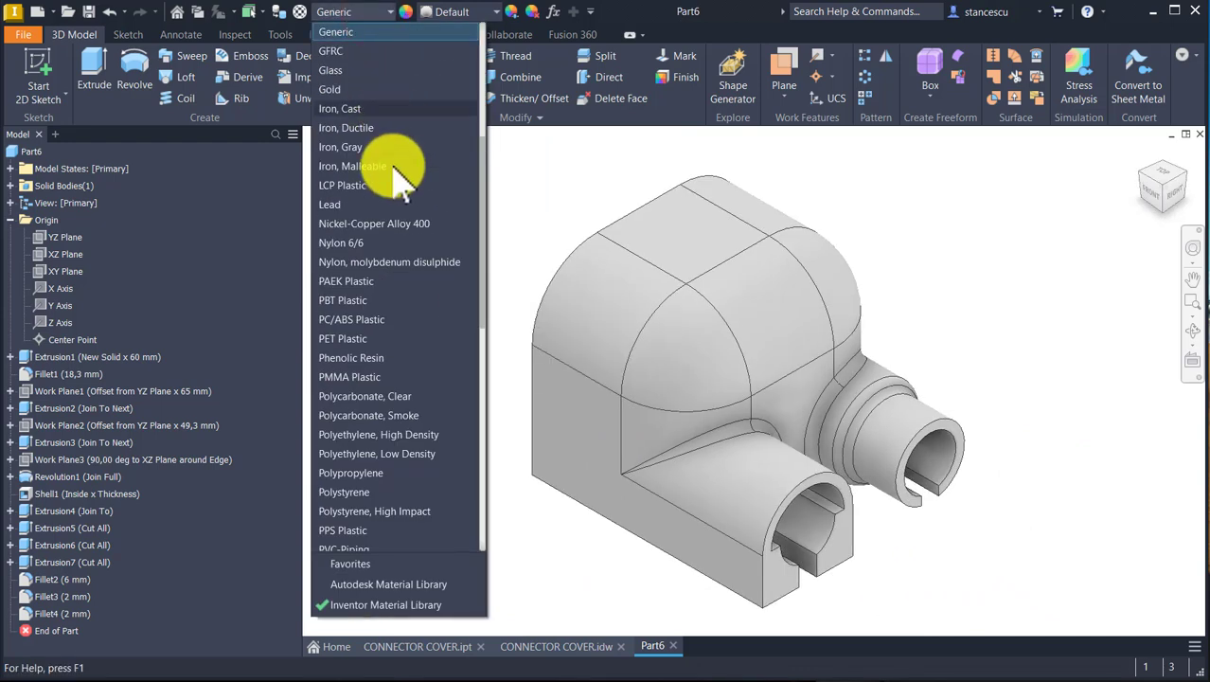
pyautogui.scroll(-3, 402, 265)
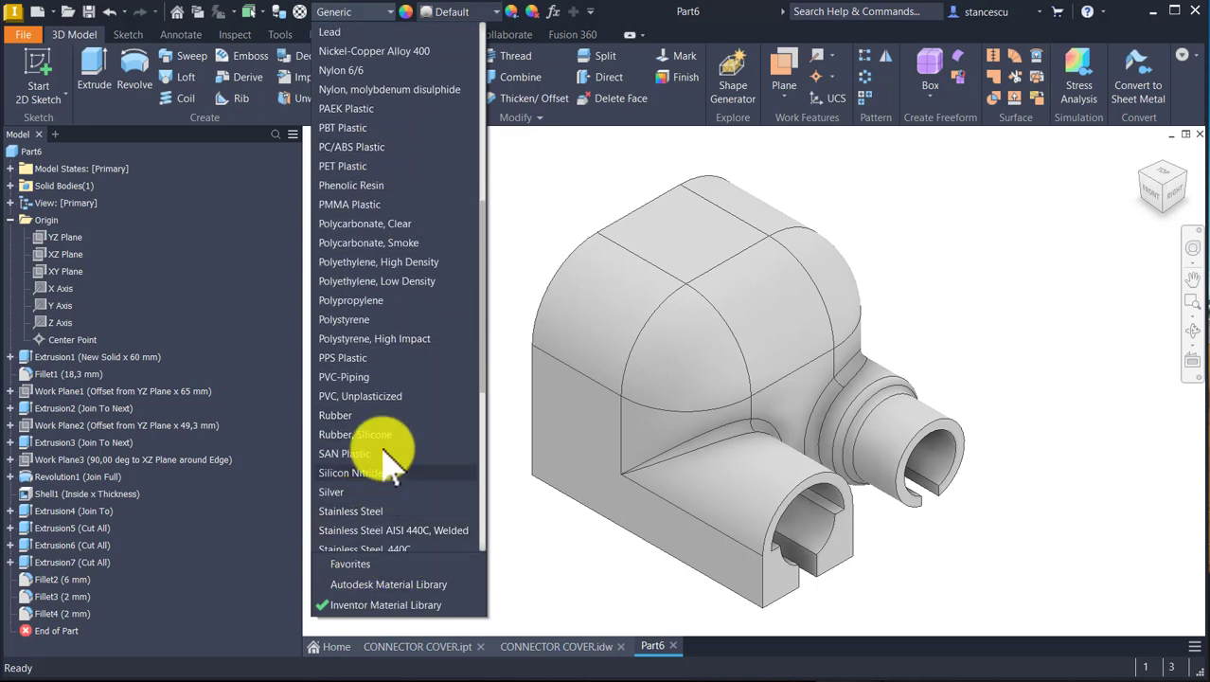
pyautogui.click(359, 433)
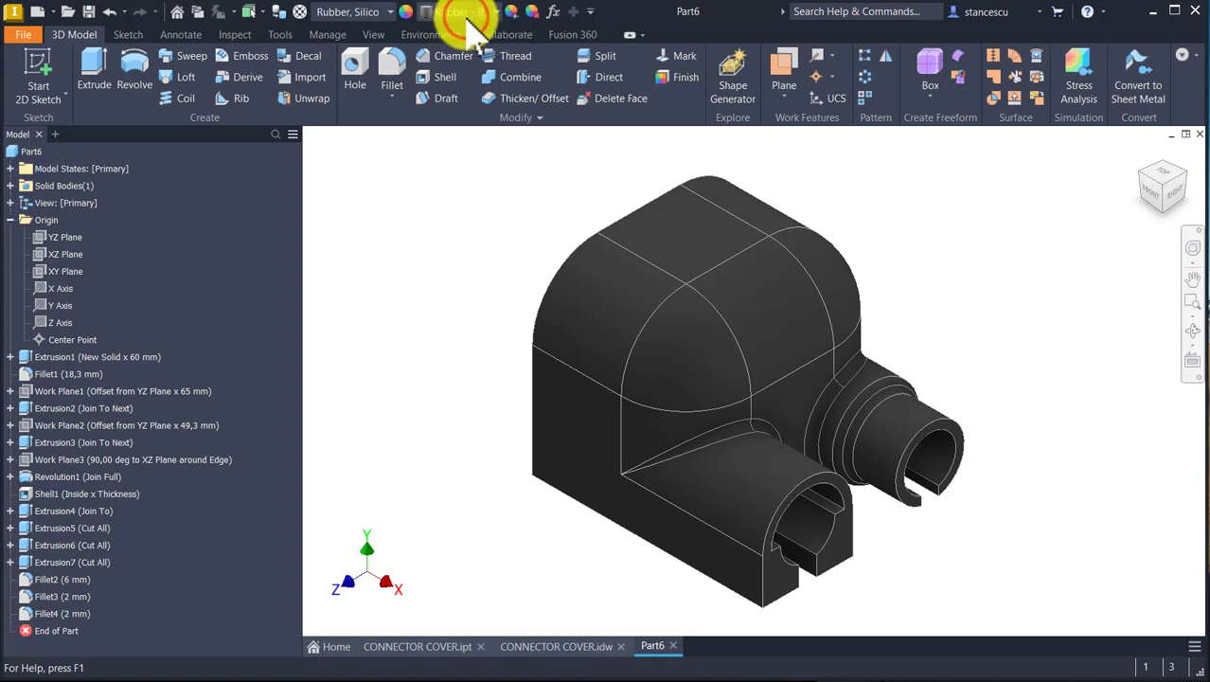
pyautogui.click(464, 13)
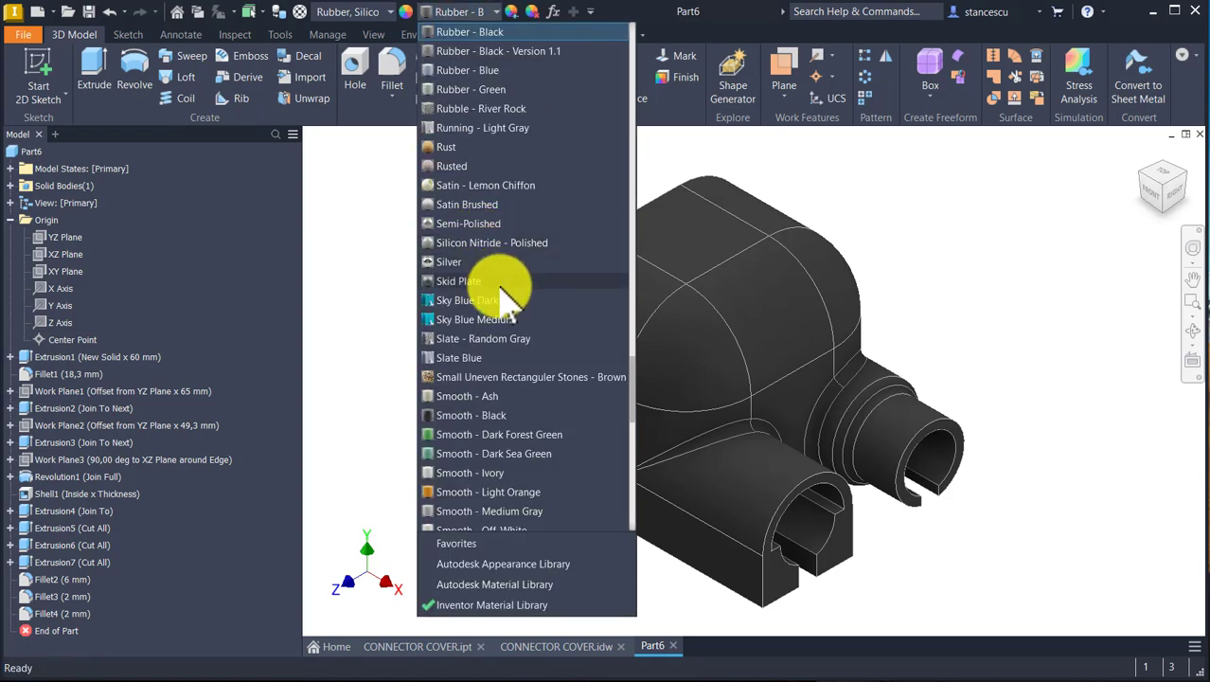
pyautogui.scroll(15, 502, 298)
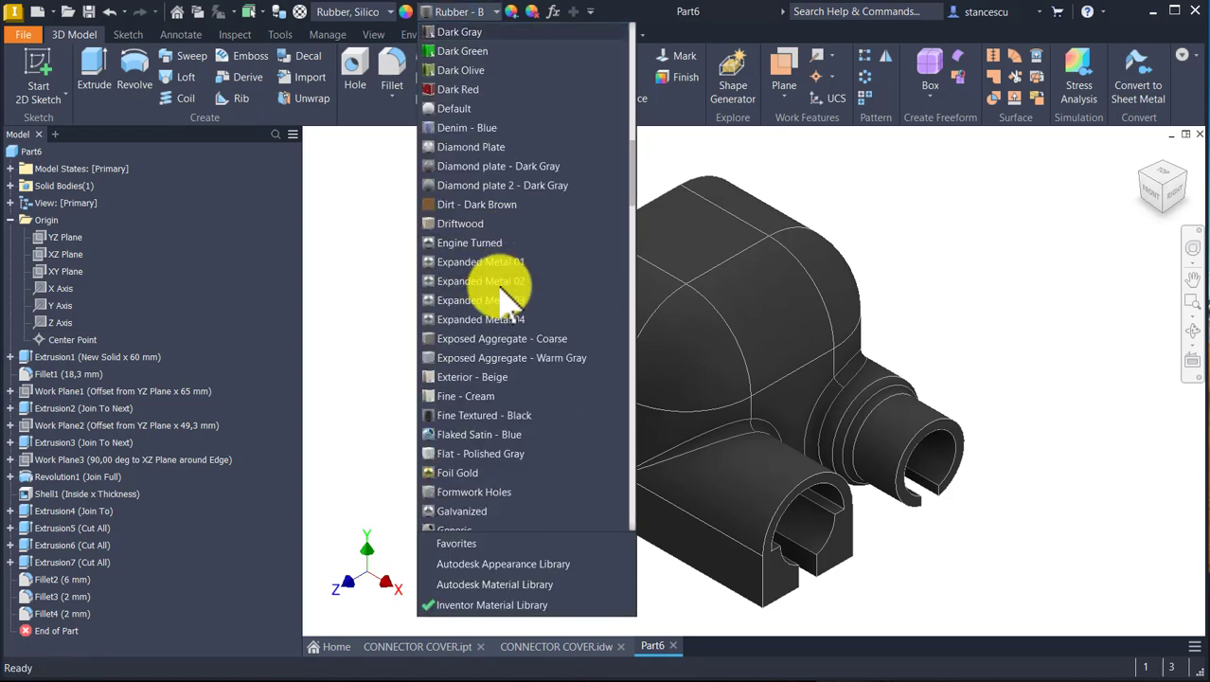
pyautogui.click(471, 33)
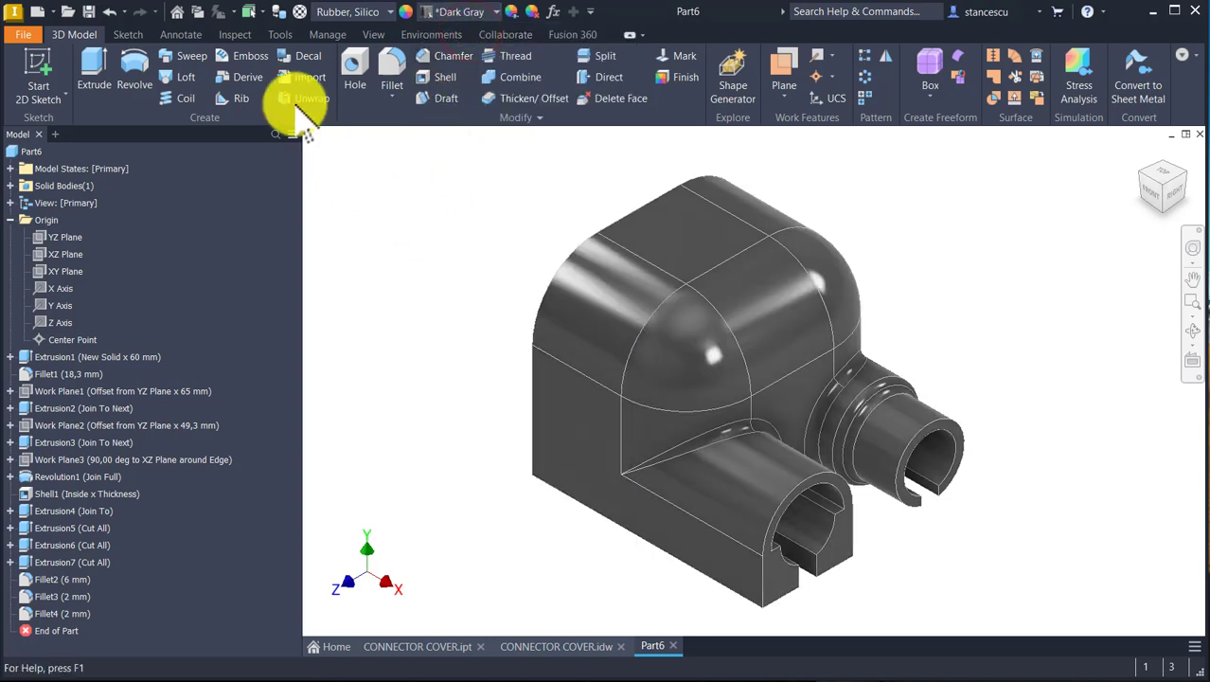
# Set the visual style to Shaded, inspect the cover's underside, and restore the isometric view
pyautogui.click(373, 34)
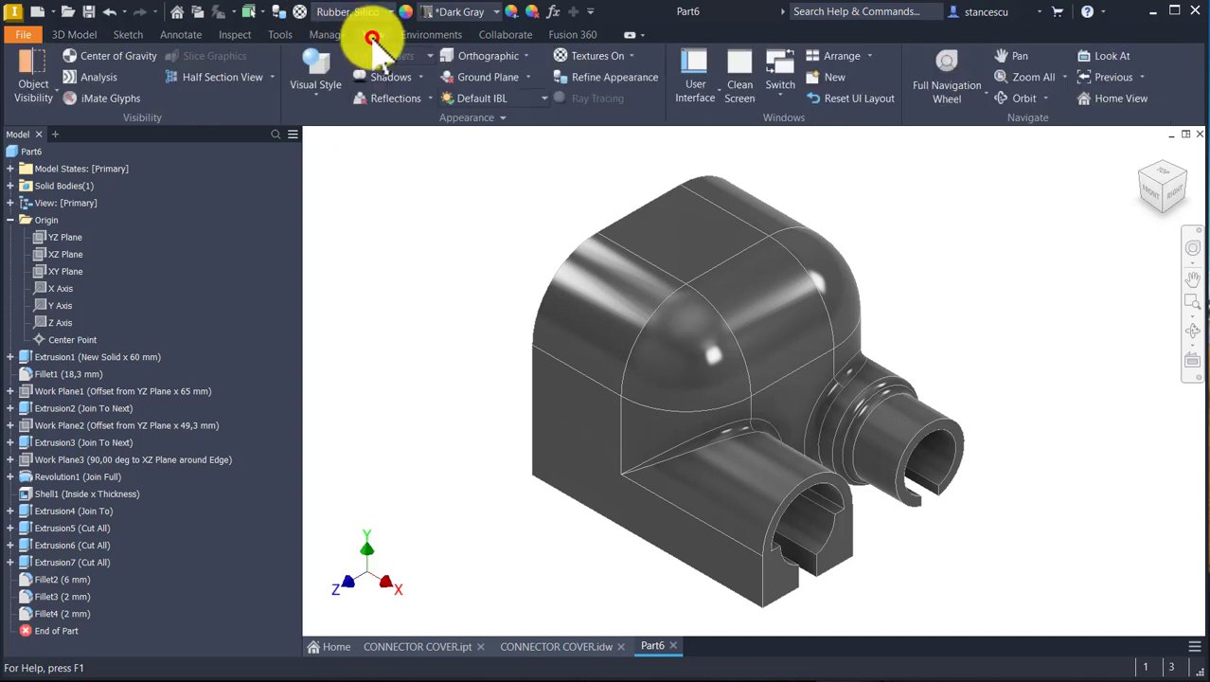
pyautogui.click(319, 99)
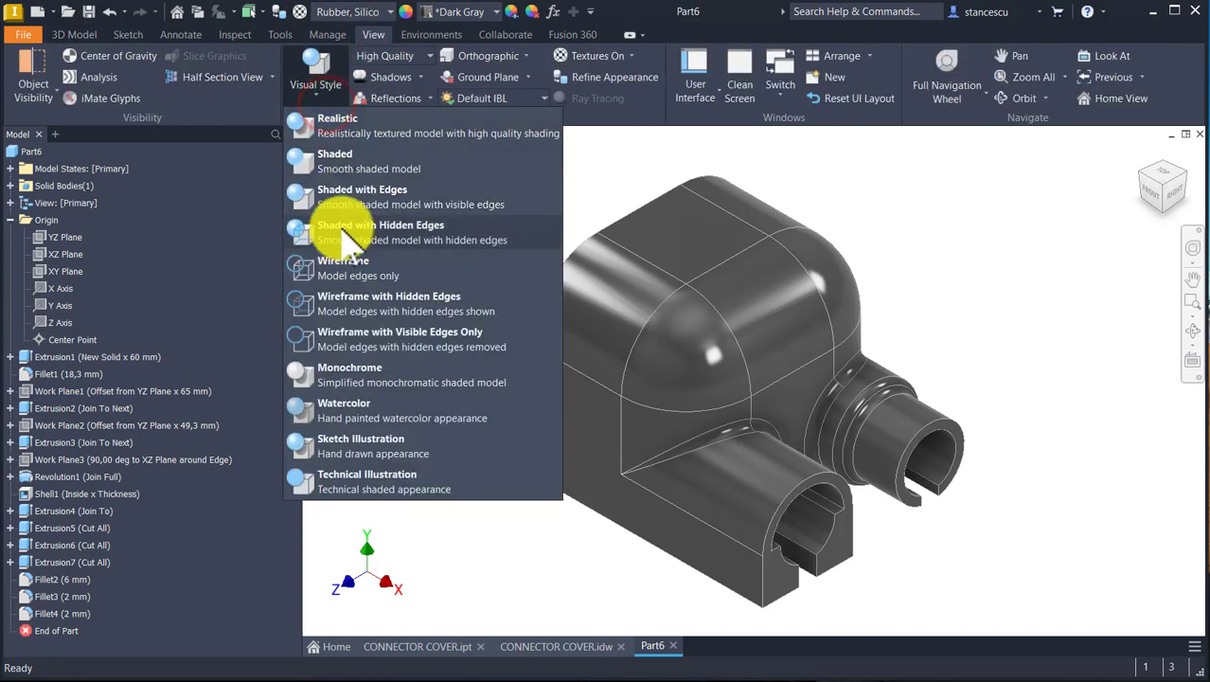
pyautogui.click(347, 175)
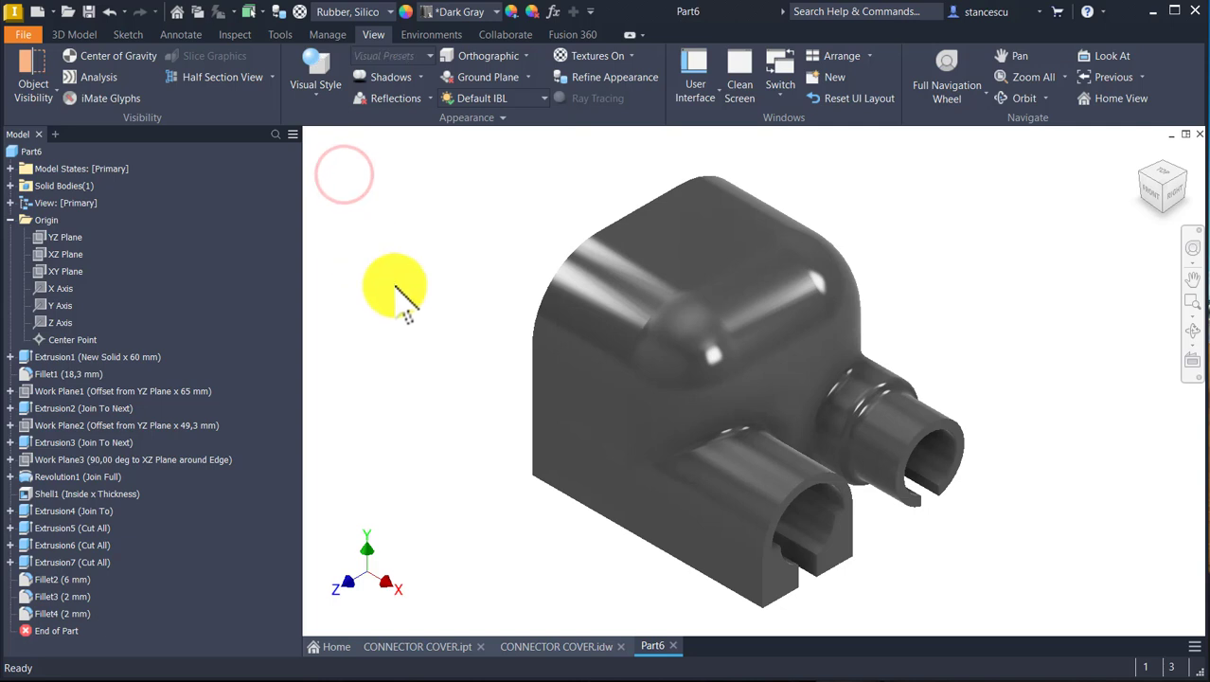
pyautogui.click(1054, 247)
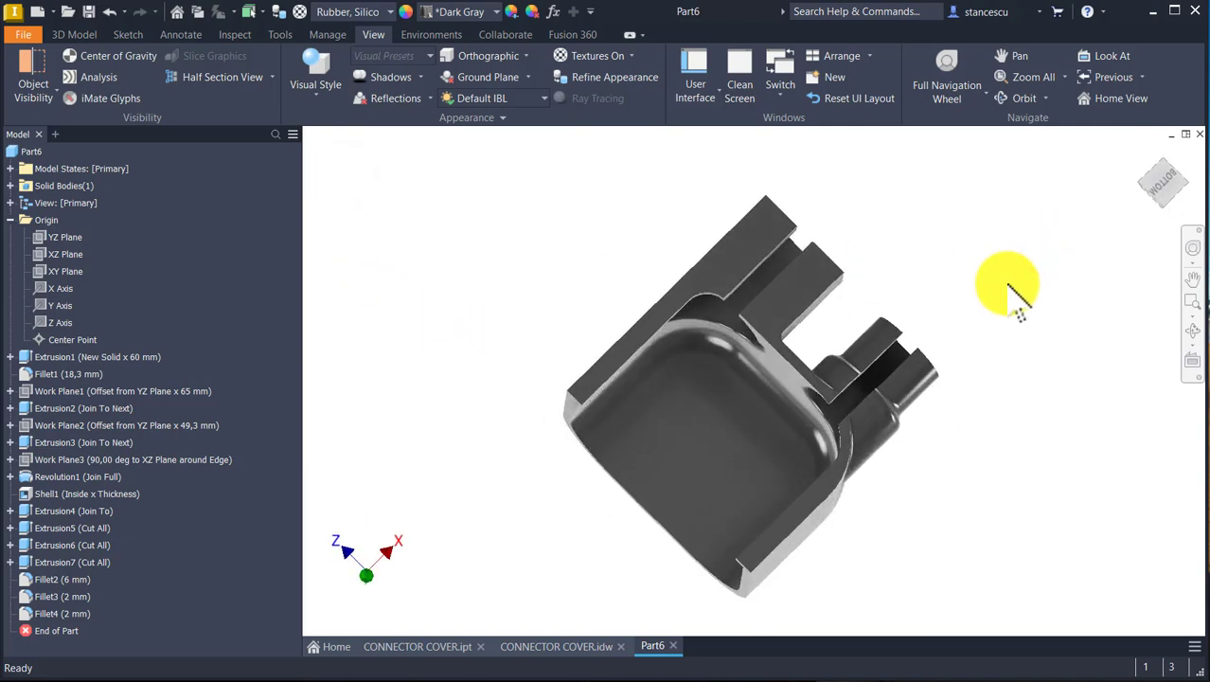
pyautogui.press('F6')
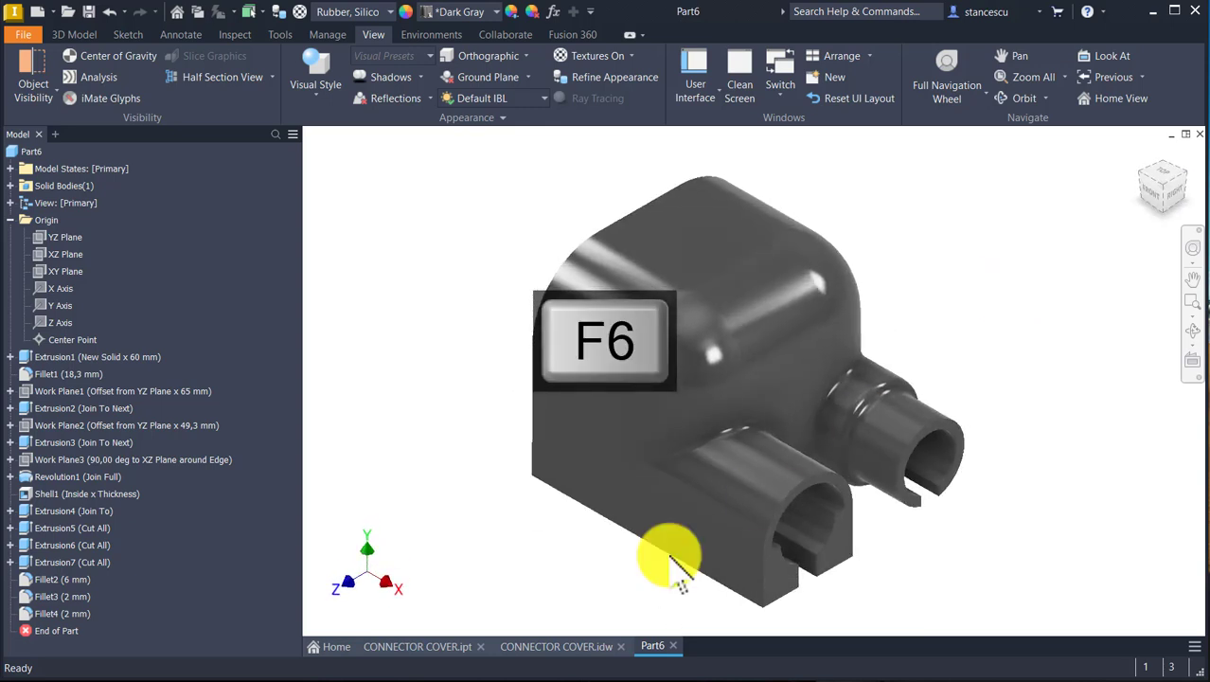
# Compare the finished Part6 model with the reference part CONNECTOR COVER.ipt, ending back in Part6
pyautogui.click(430, 647)
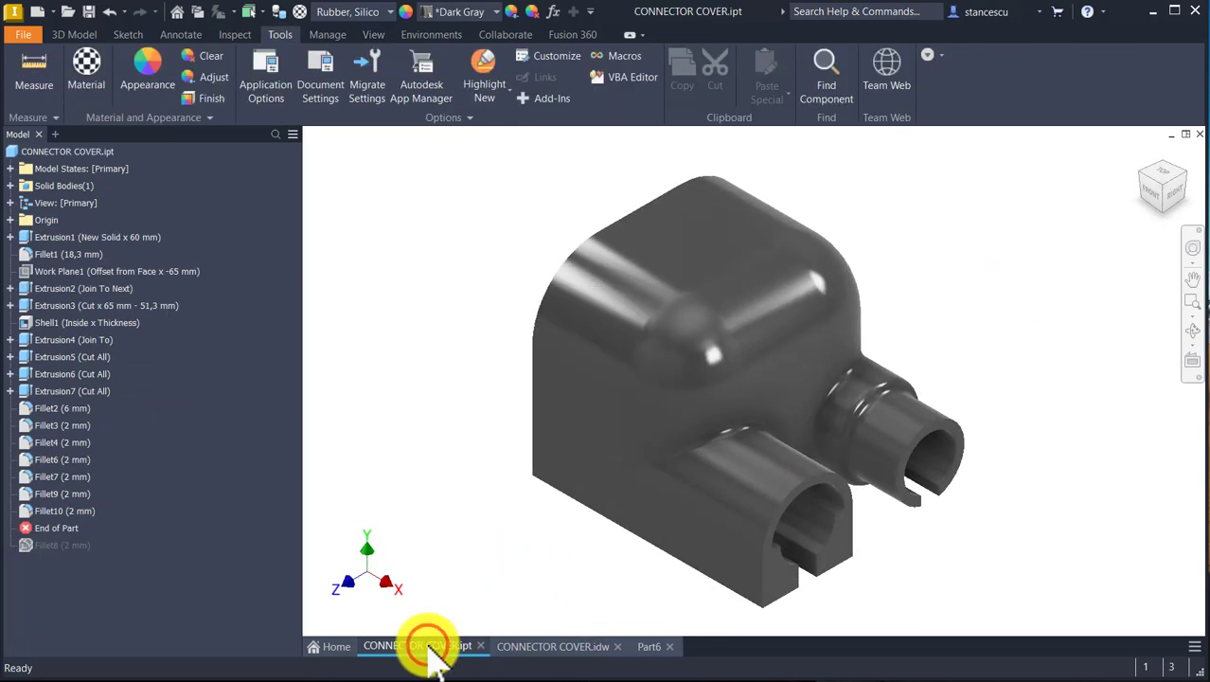
pyautogui.click(649, 651)
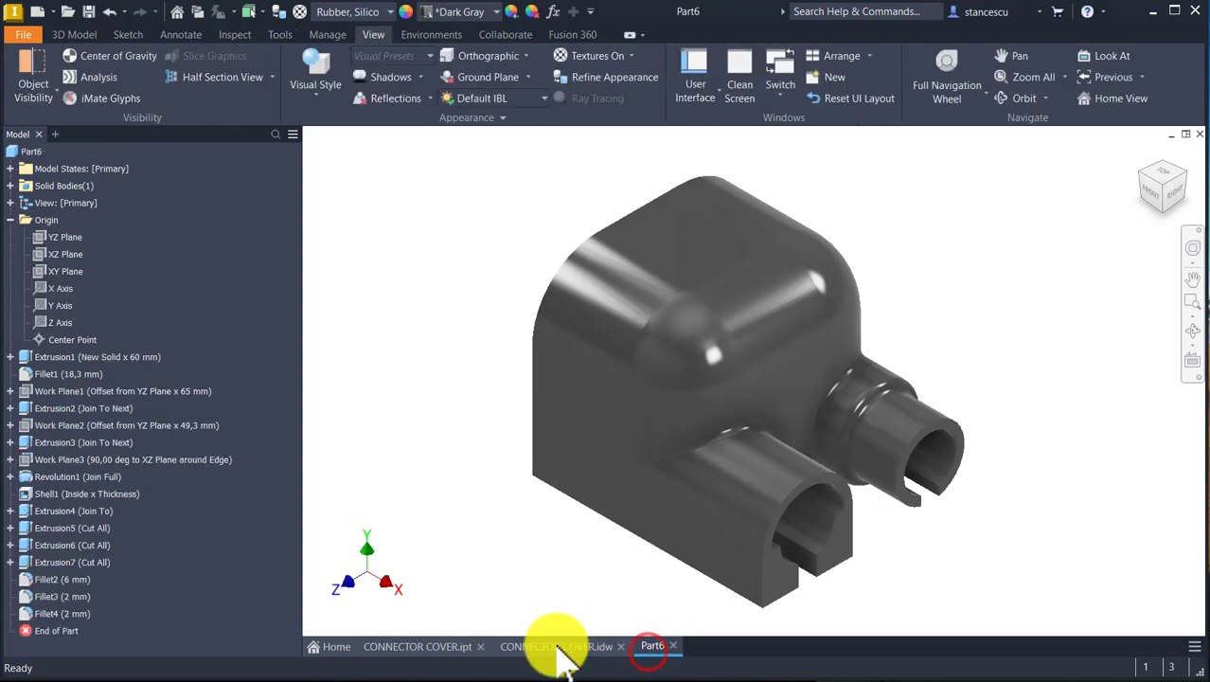
pyautogui.click(446, 648)
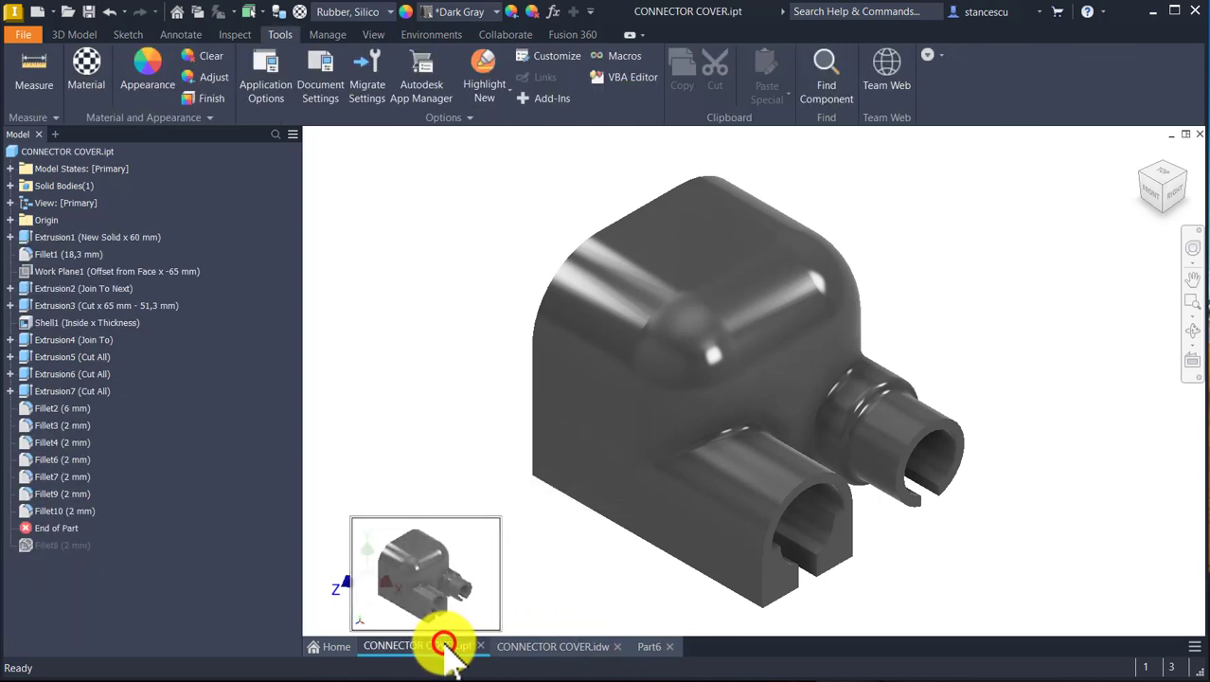
pyautogui.click(641, 647)
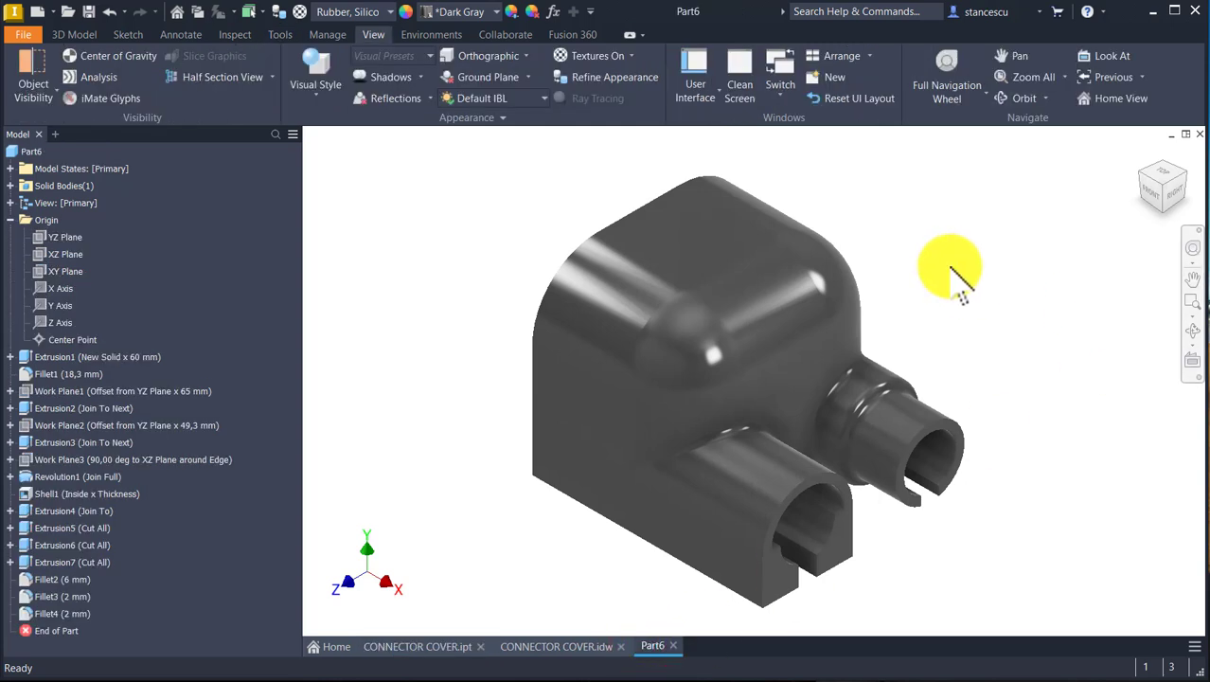
pyautogui.click(427, 235)
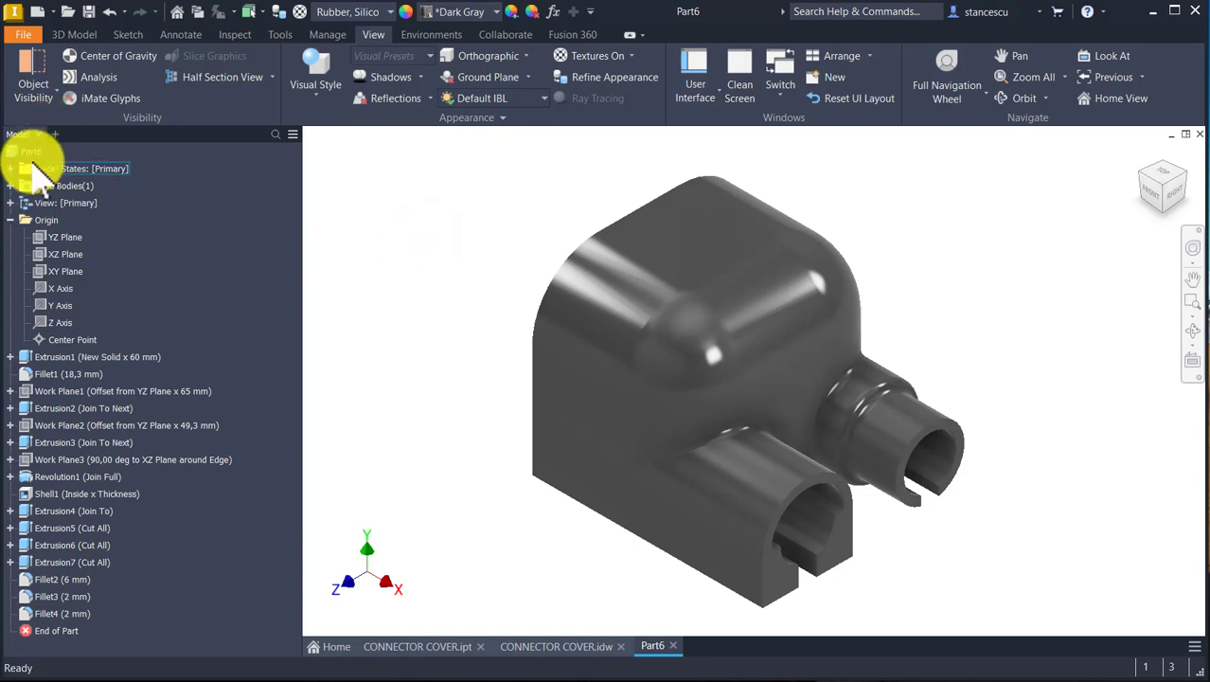
# Update Part6's physical properties in iProperties, copy the volume value, and close the dialog
pyautogui.click(33, 154)
pyautogui.rightClick(34, 153)
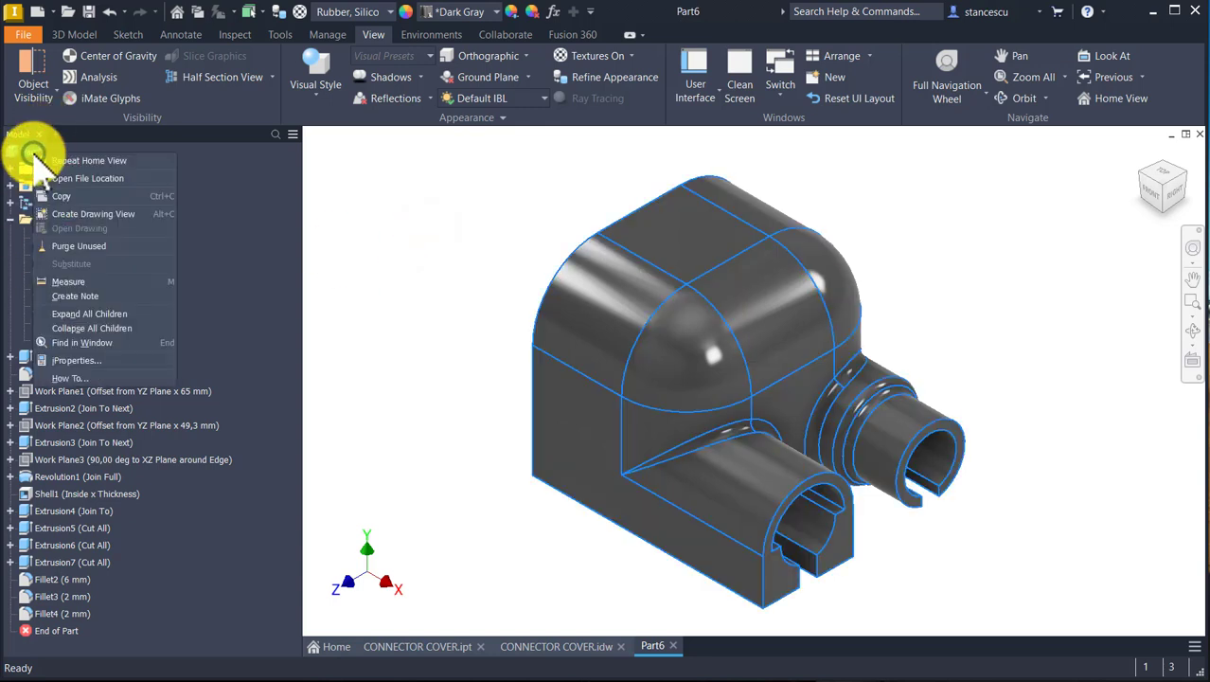
pyautogui.click(86, 363)
pyautogui.click(653, 108)
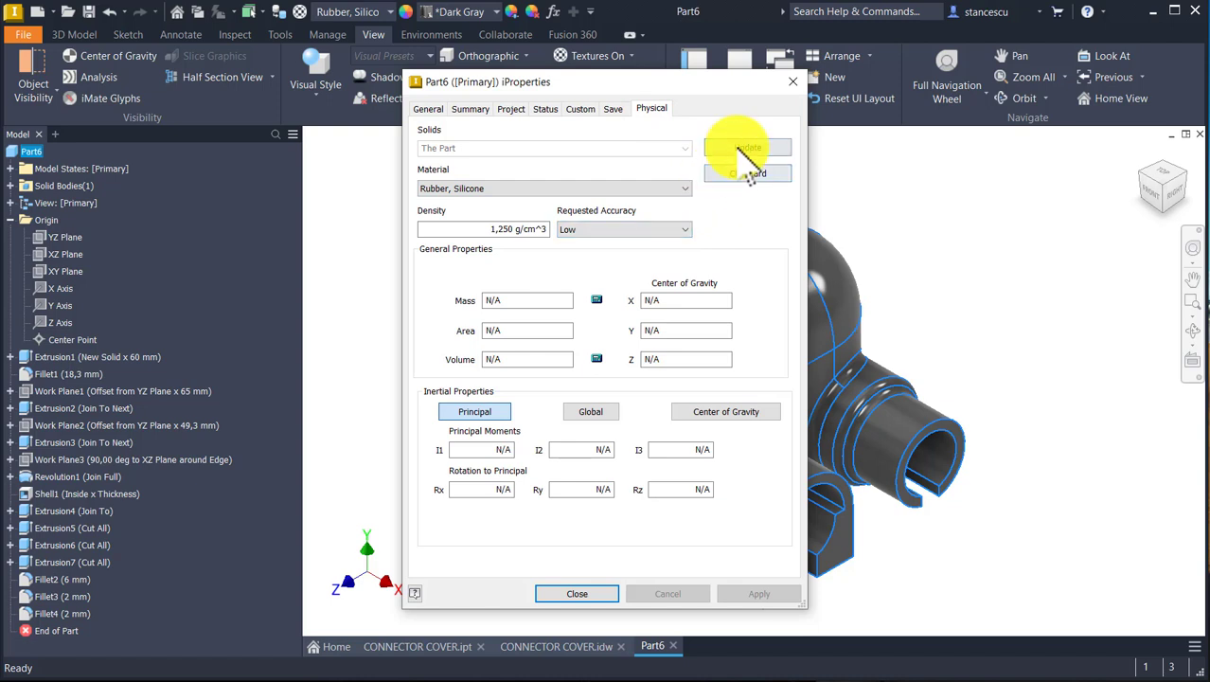
pyautogui.click(737, 148)
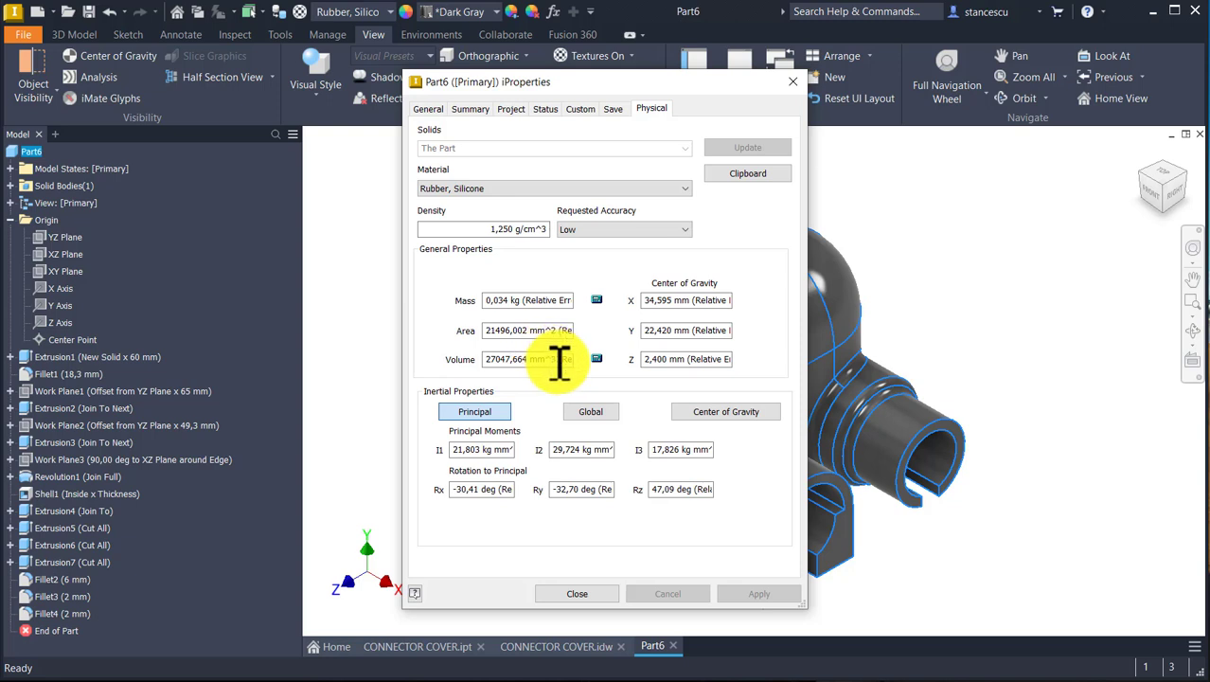
pyautogui.moveTo(557, 358); pyautogui.dragTo(481, 358)
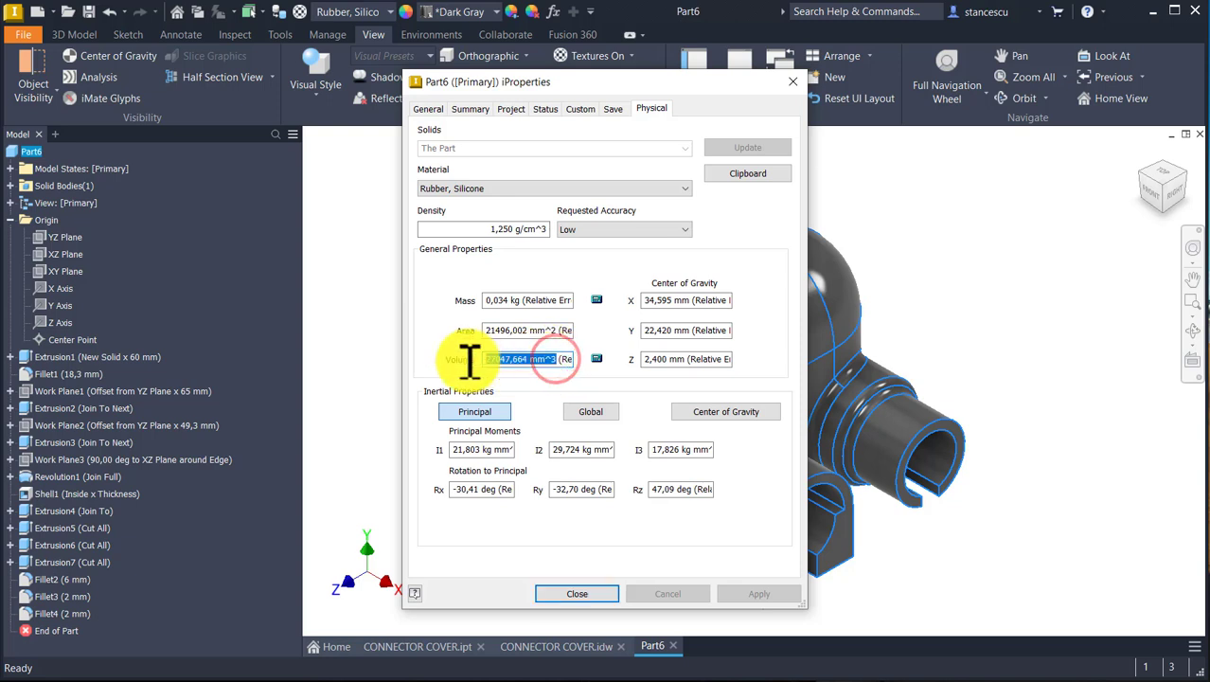
pyautogui.hotkey('ctrl', 'c')
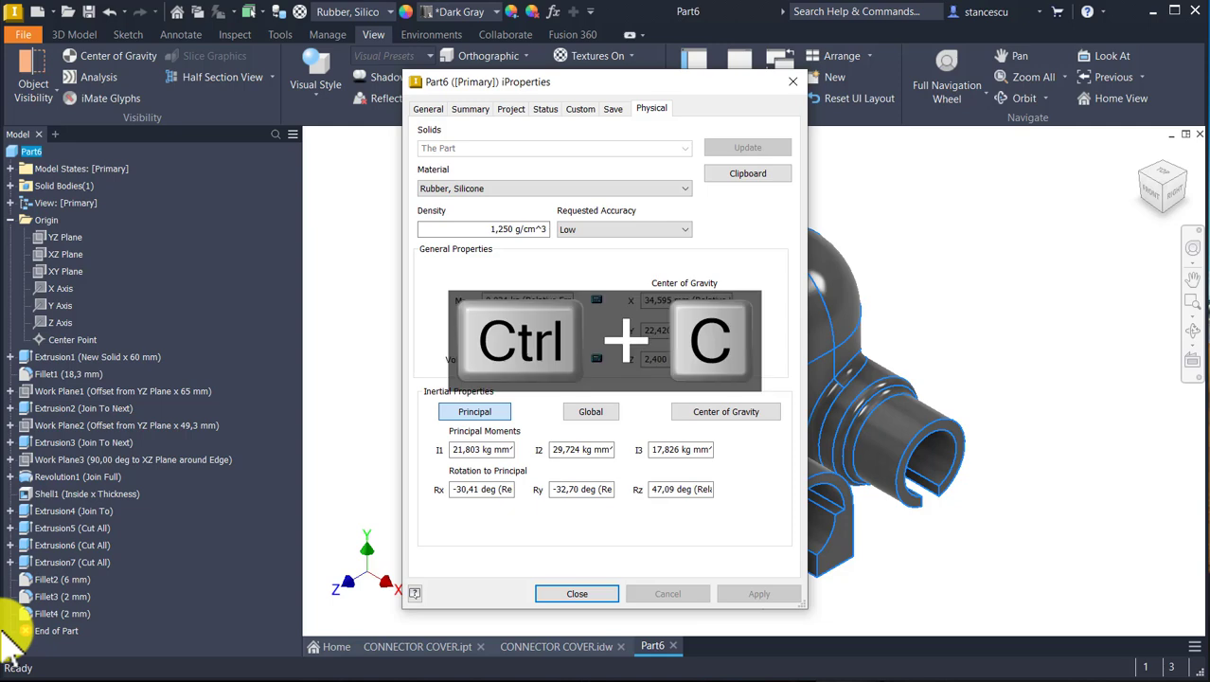
pyautogui.click(595, 595)
# Paste the copied volume beneath the volume note in CONNECTOR COVER.idw for comparison, and discard the text edit
pyautogui.click(574, 647)
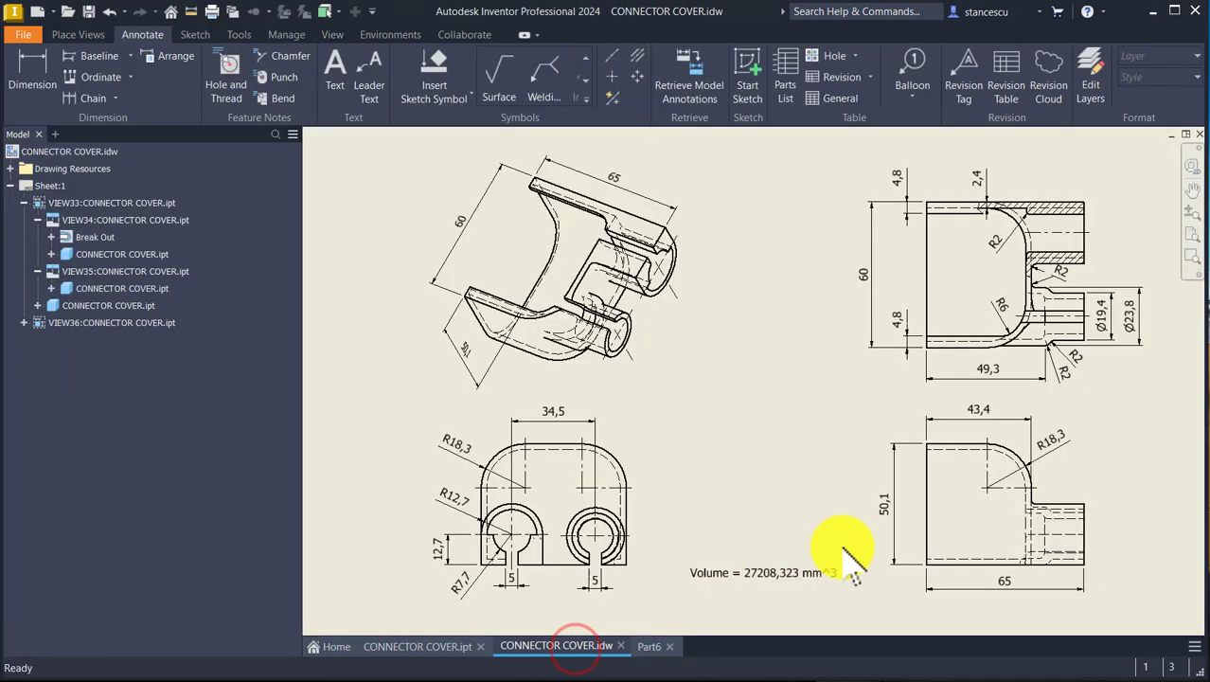
pyautogui.click(774, 572)
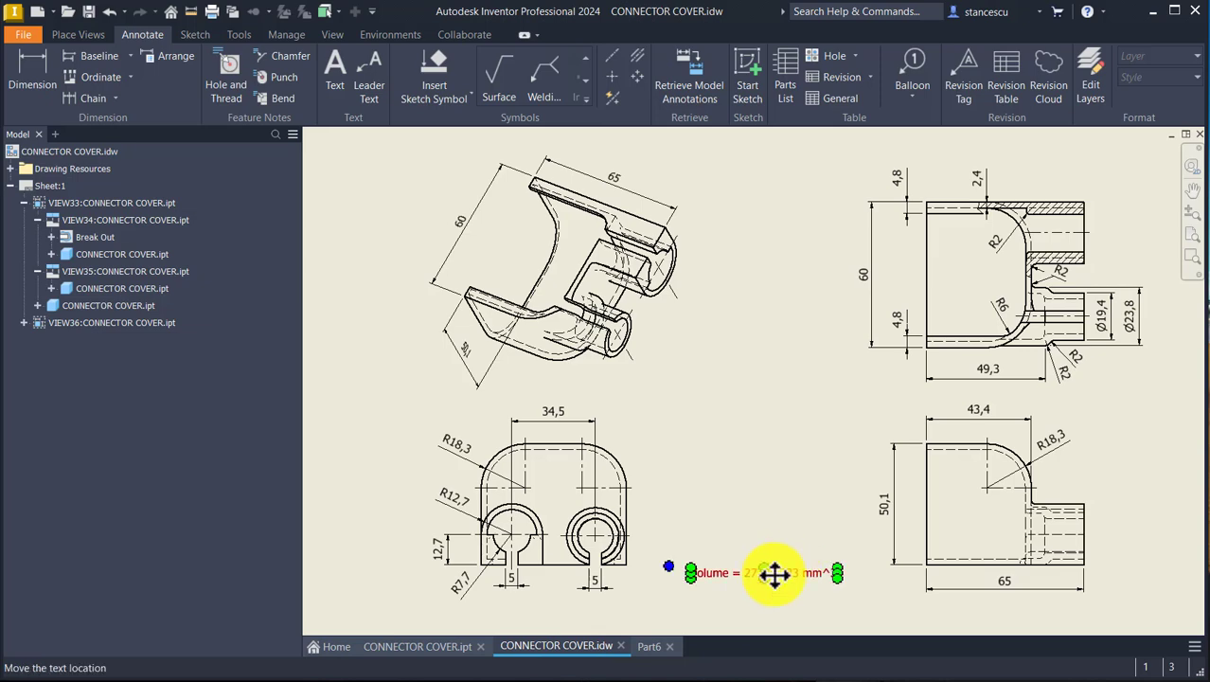
pyautogui.doubleClick(774, 572)
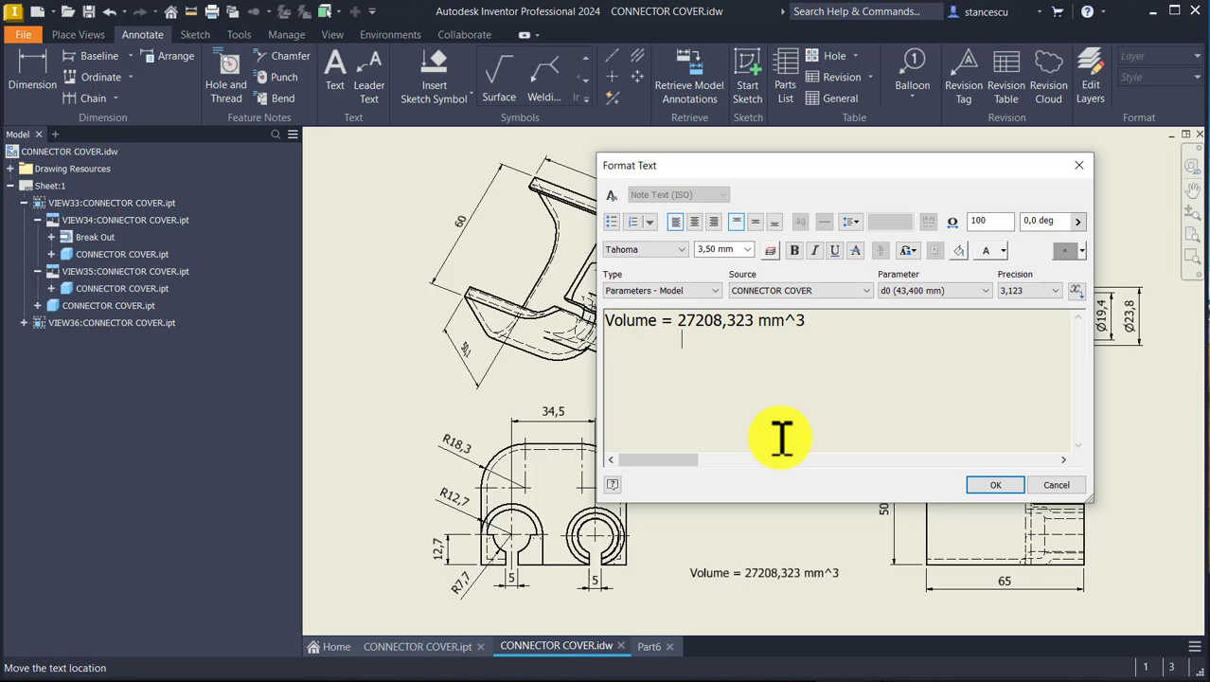
pyautogui.hotkey('ctrl', 'v')
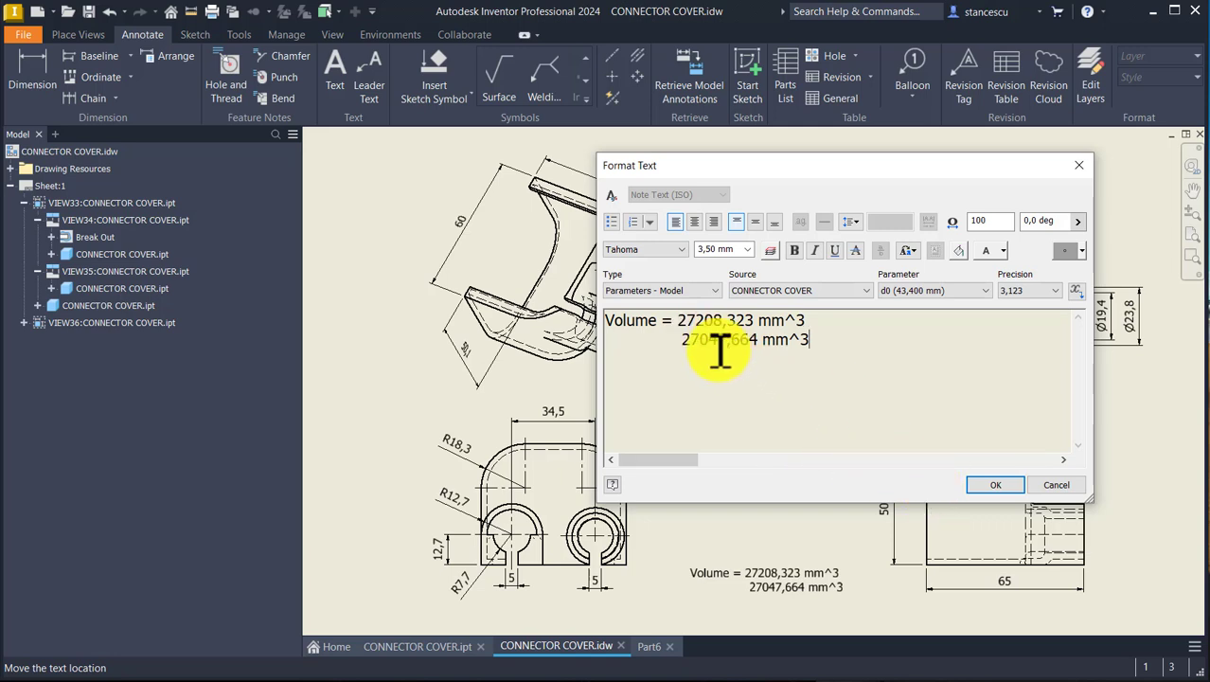
pyautogui.click(975, 482)
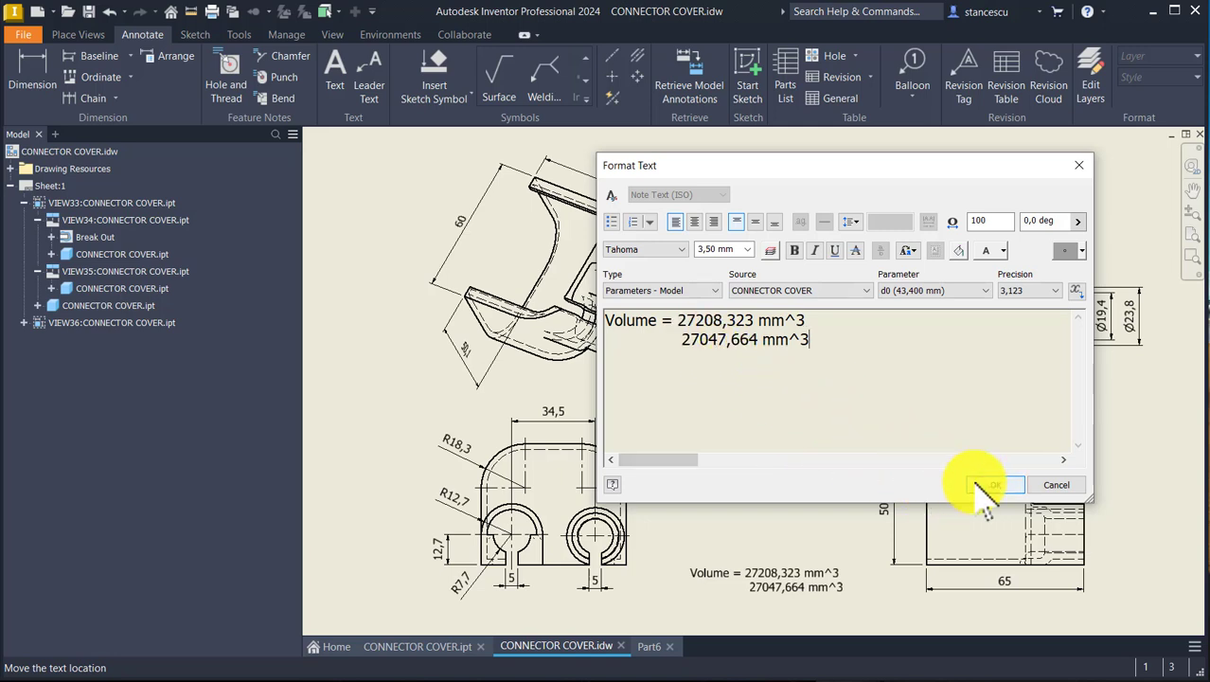
pyautogui.click(1052, 484)
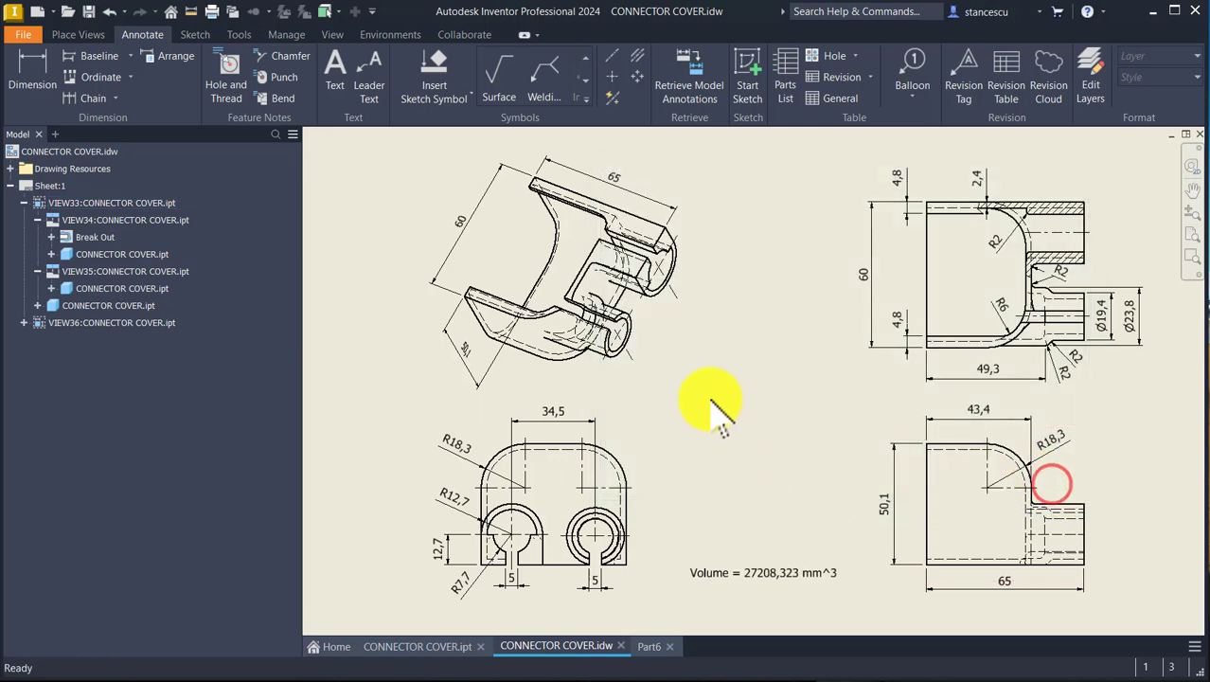